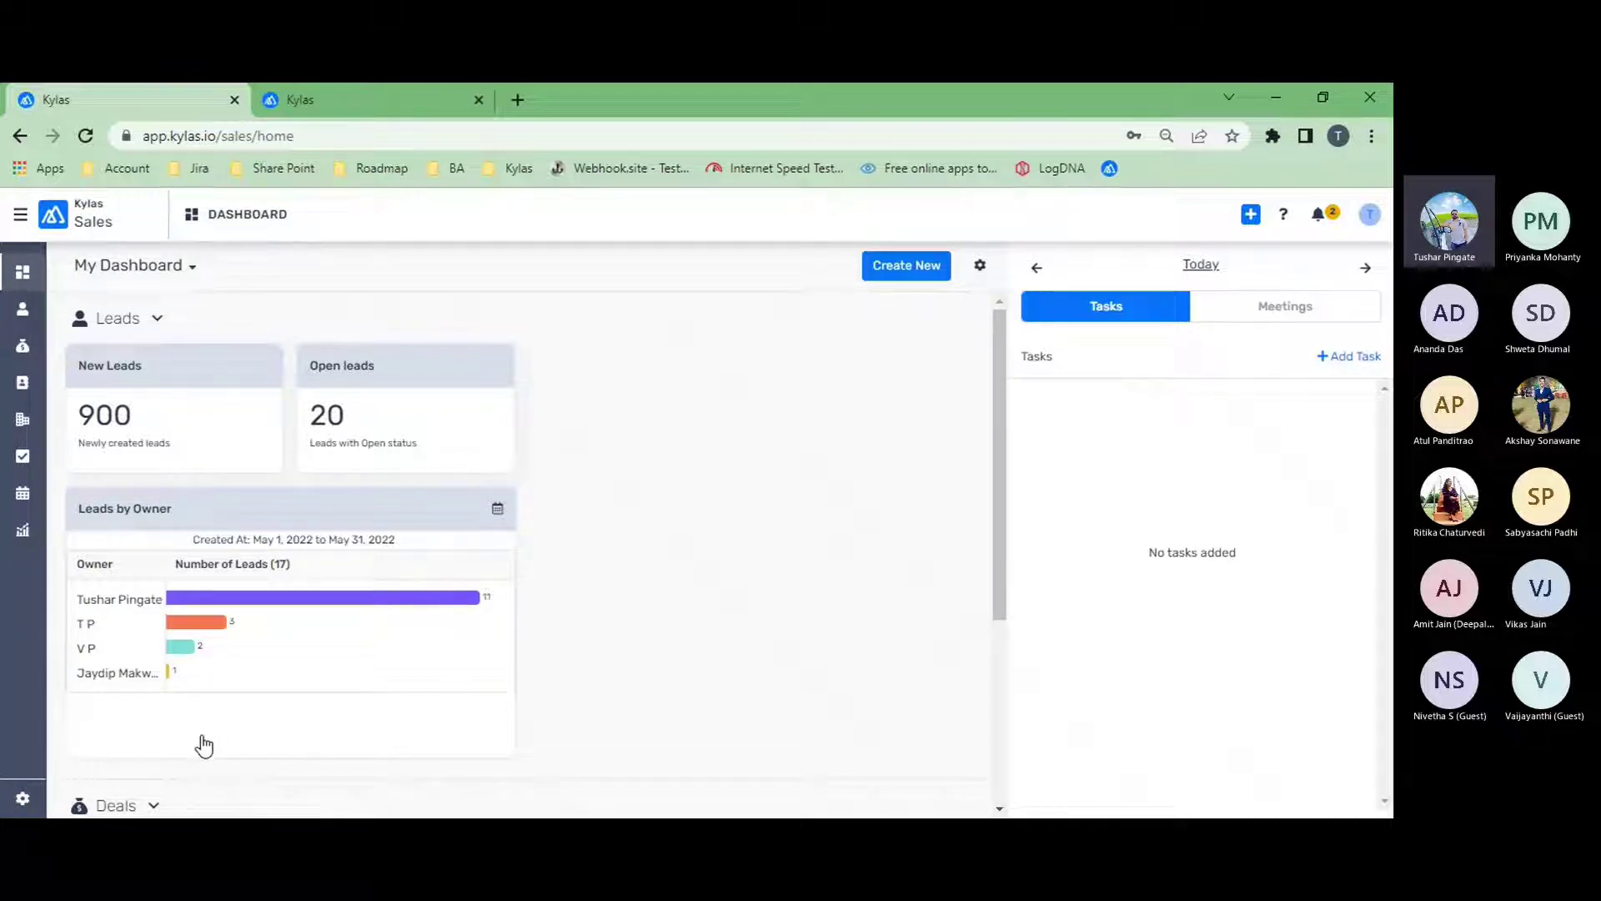
# Open the list of automation workflows from the settings and widen the Workflow name column
pyautogui.click(24, 799)
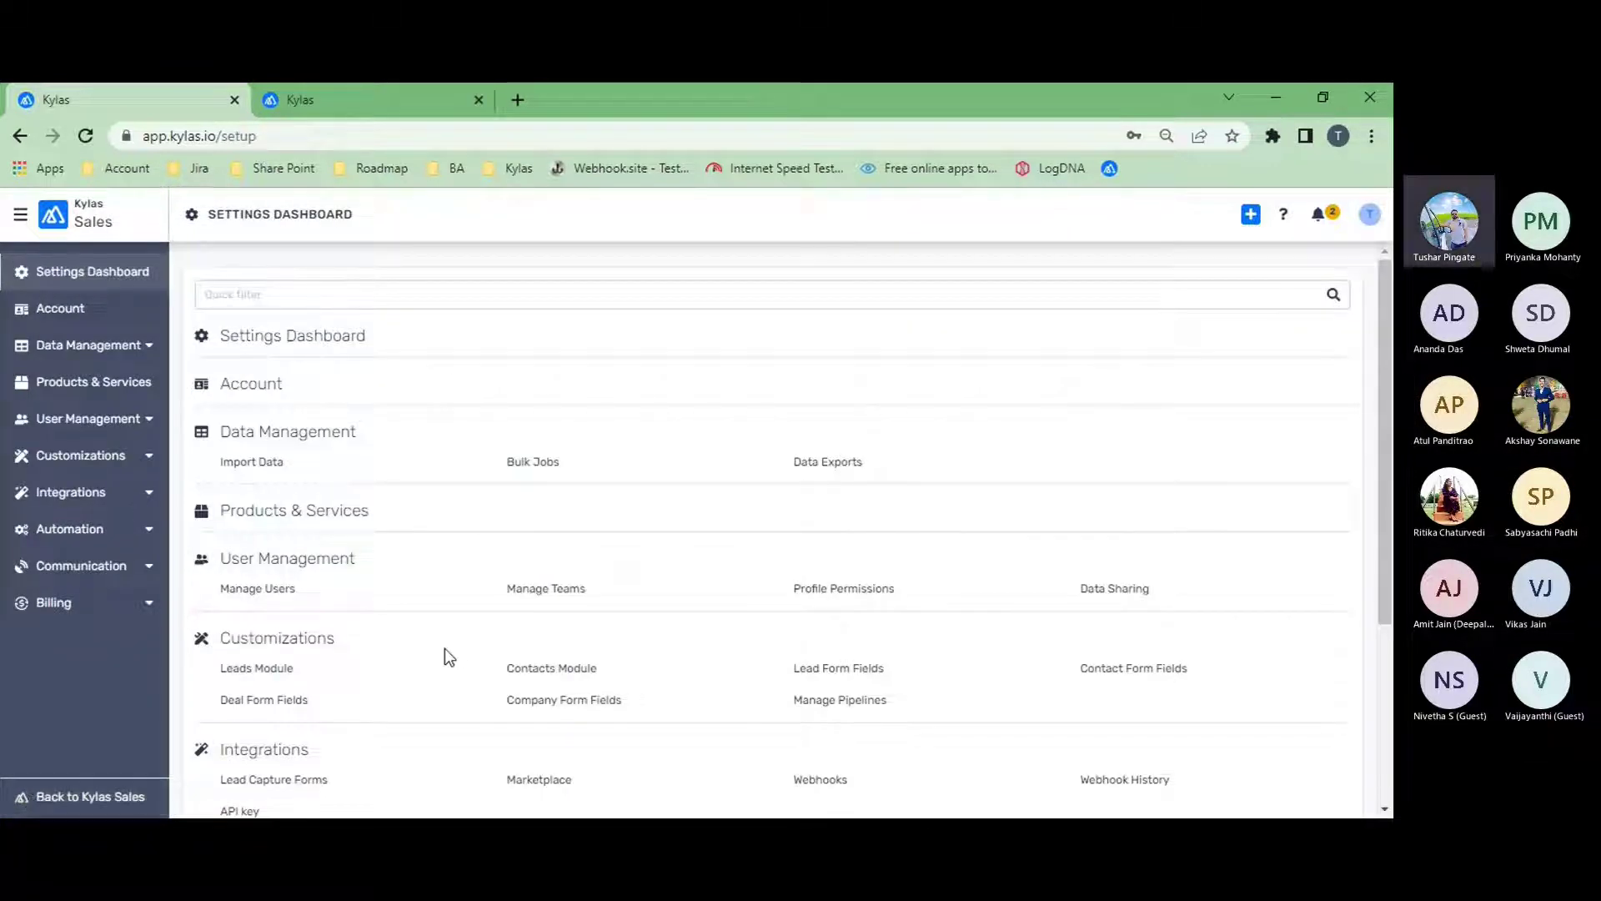
pyautogui.scroll(-3, 443, 649)
pyautogui.scroll(-1, 444, 657)
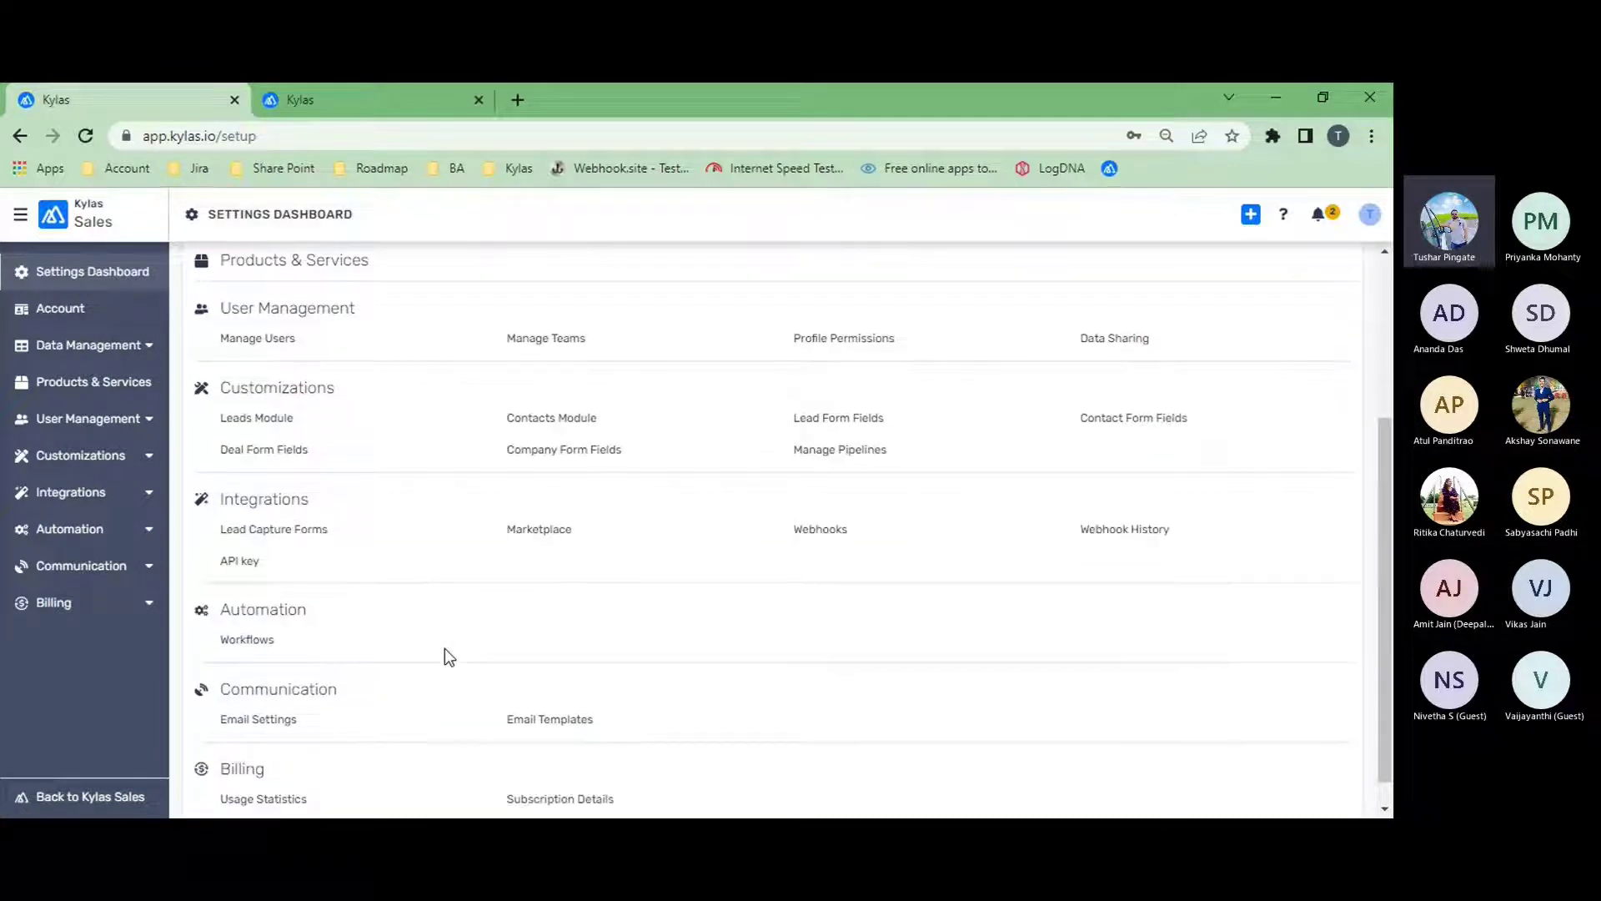
pyautogui.click(256, 641)
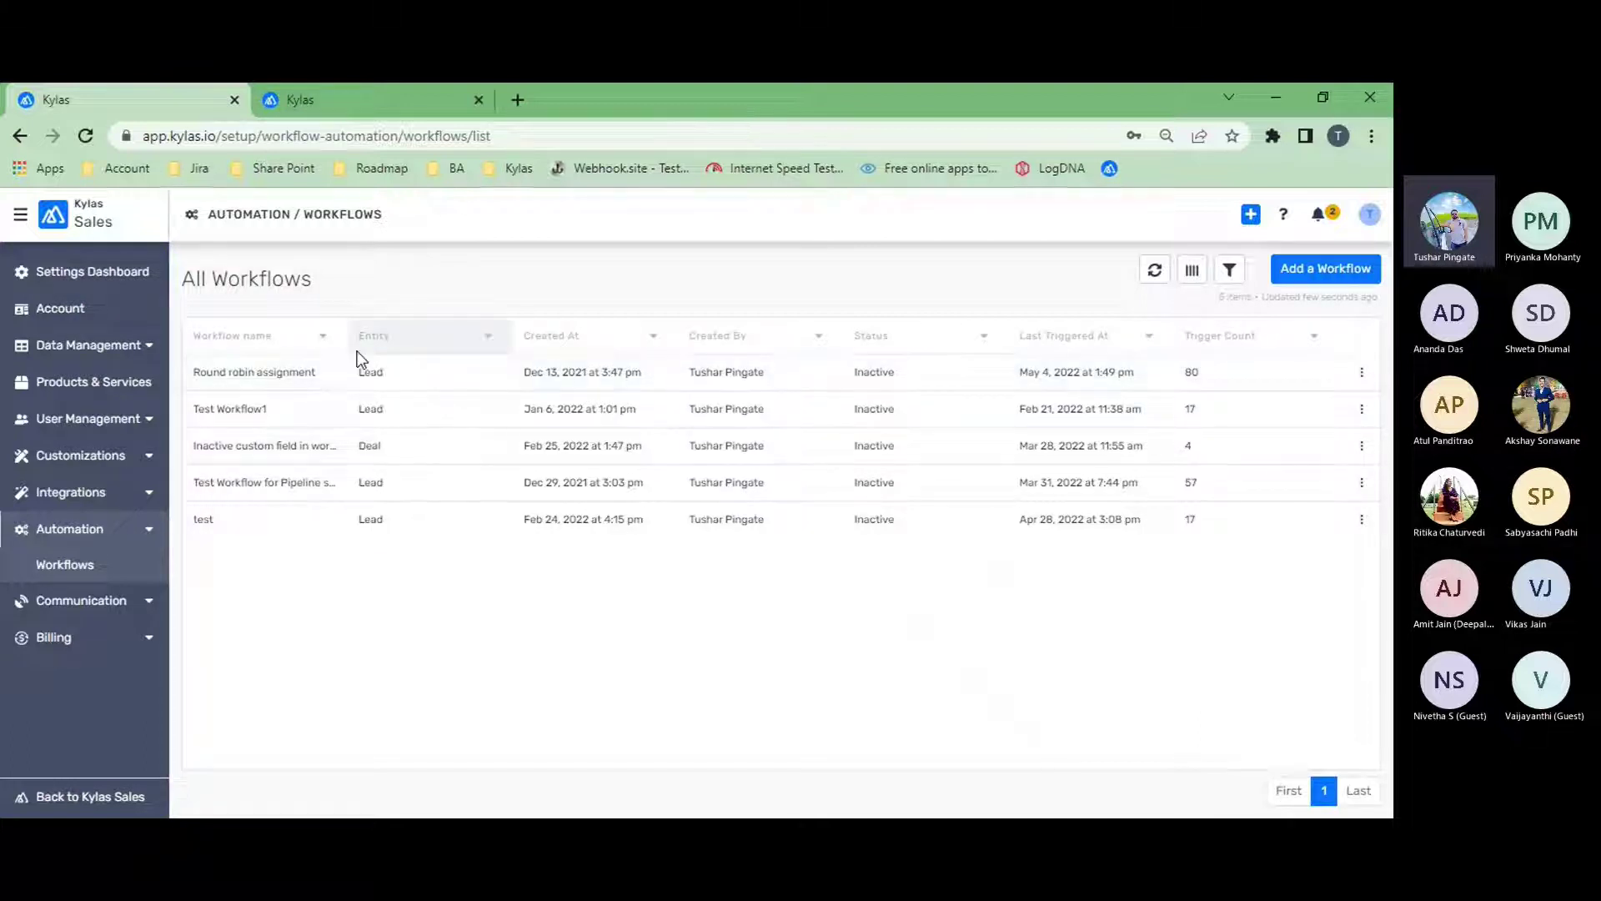
pyautogui.moveTo(347, 345); pyautogui.dragTo(480, 340)
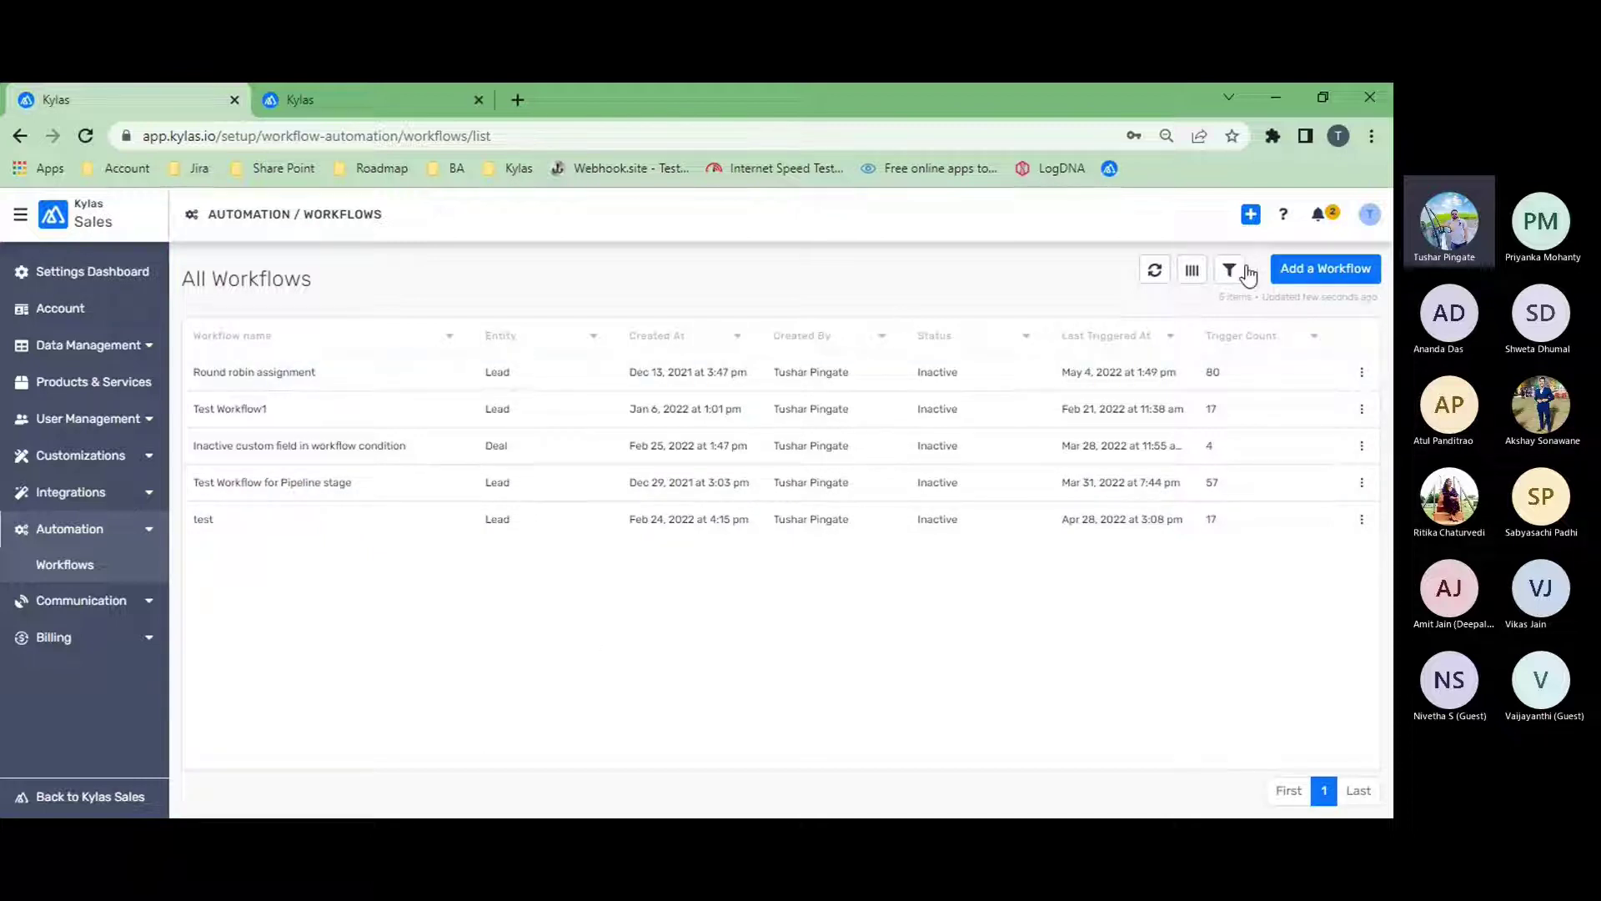
# Start a new workflow and choose Lead as its entity
pyautogui.click(1295, 272)
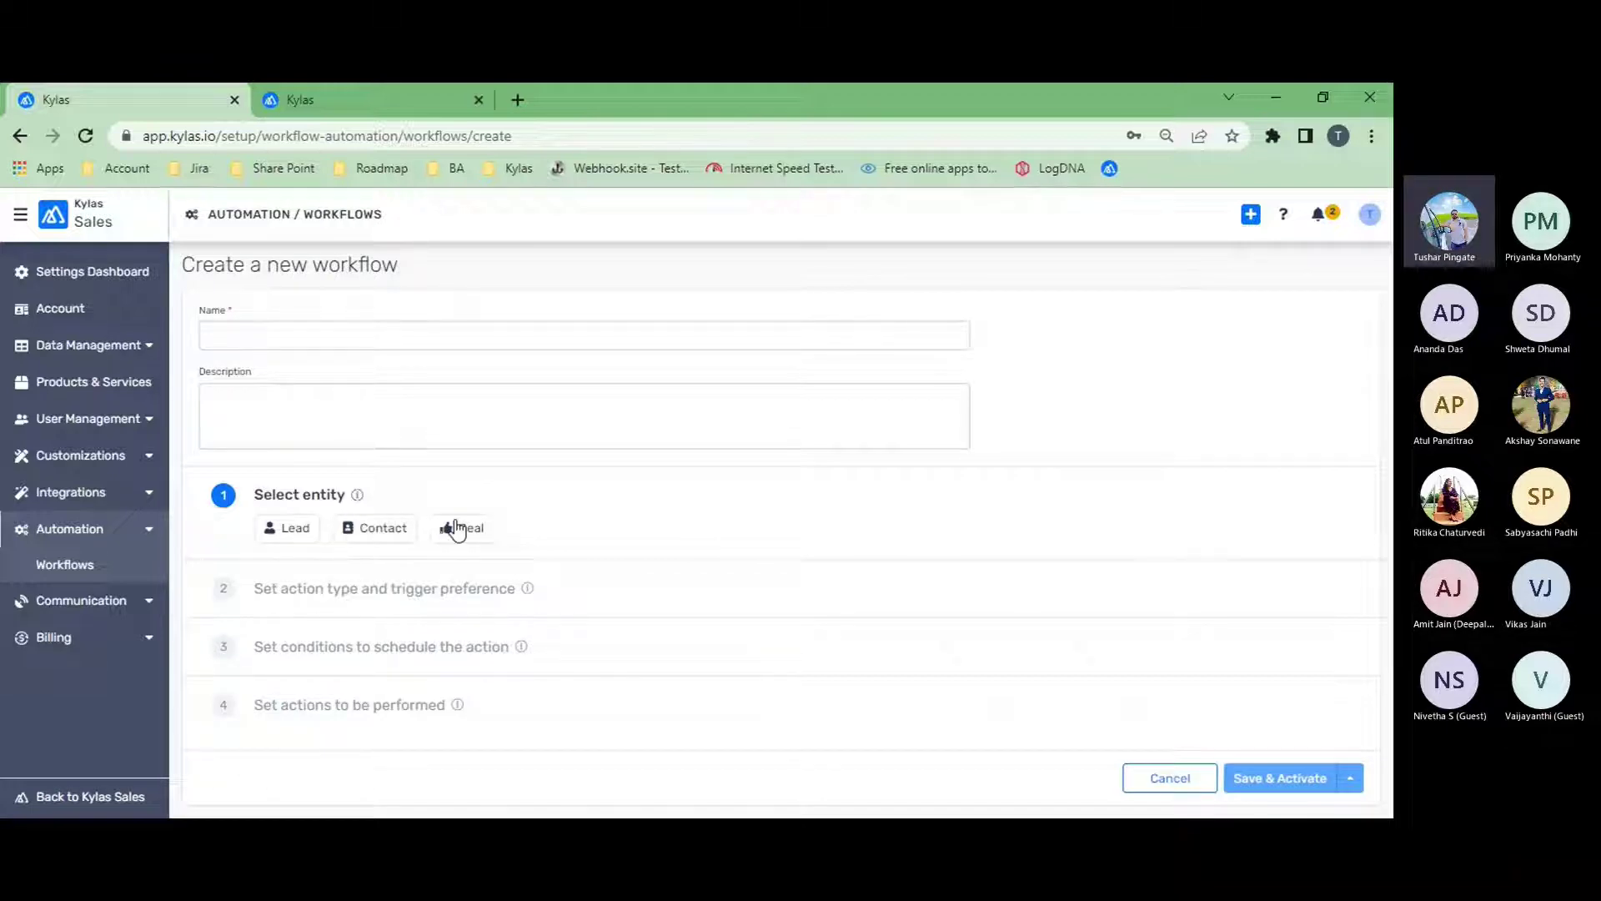
pyautogui.click(304, 534)
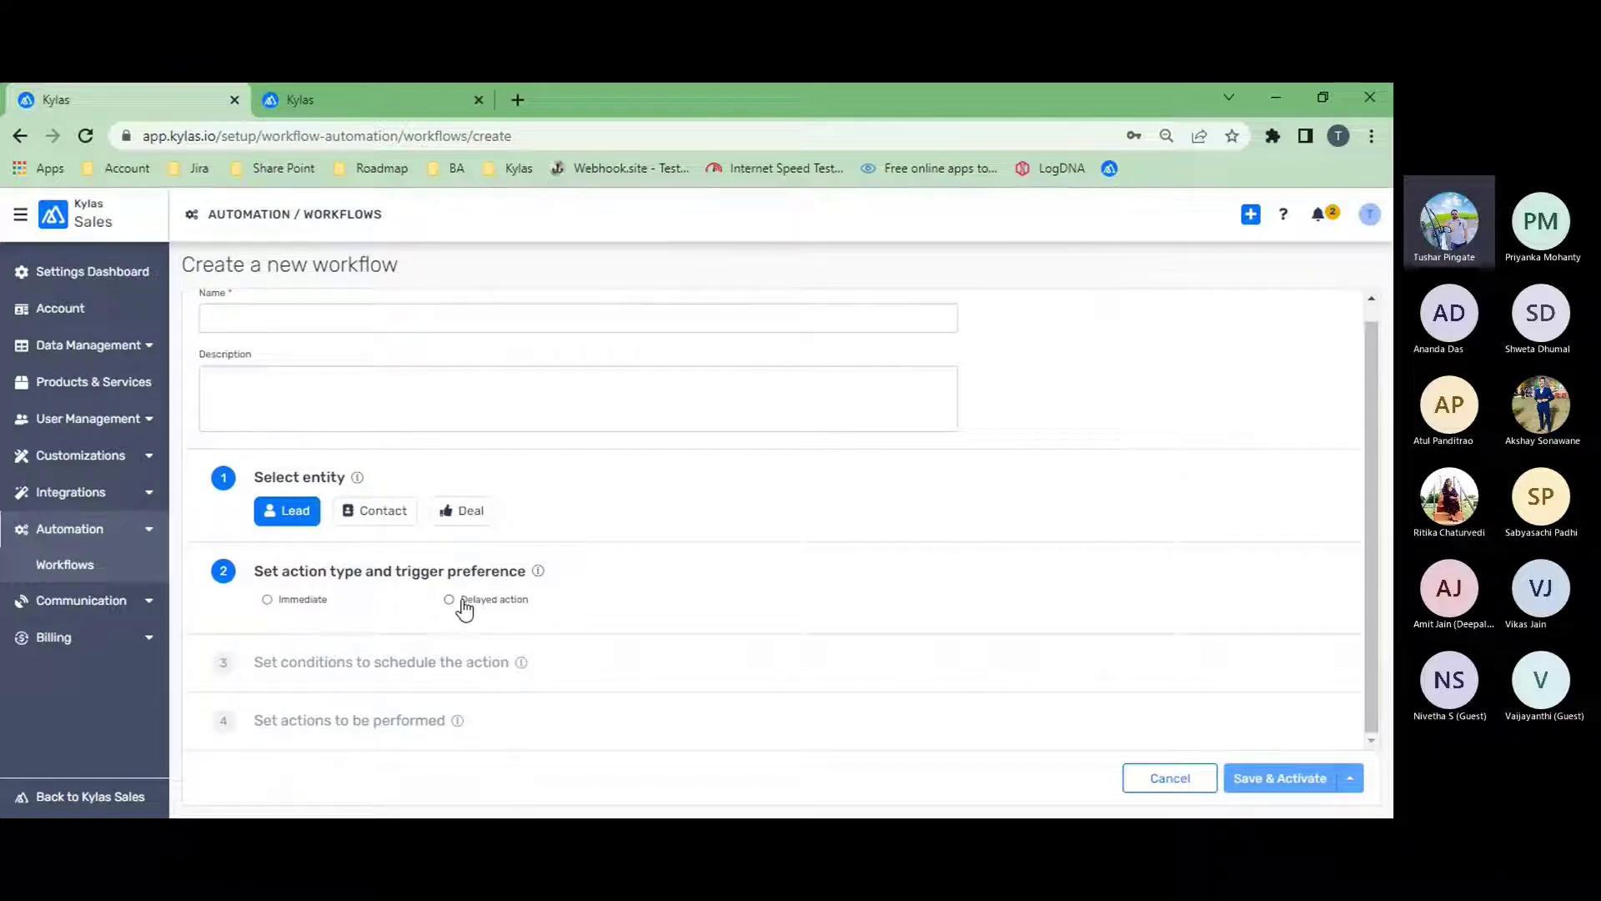
# Try the Immediate action type with the trigger "When a lead is created" and then "When a lead is updated"
pyautogui.click(305, 602)
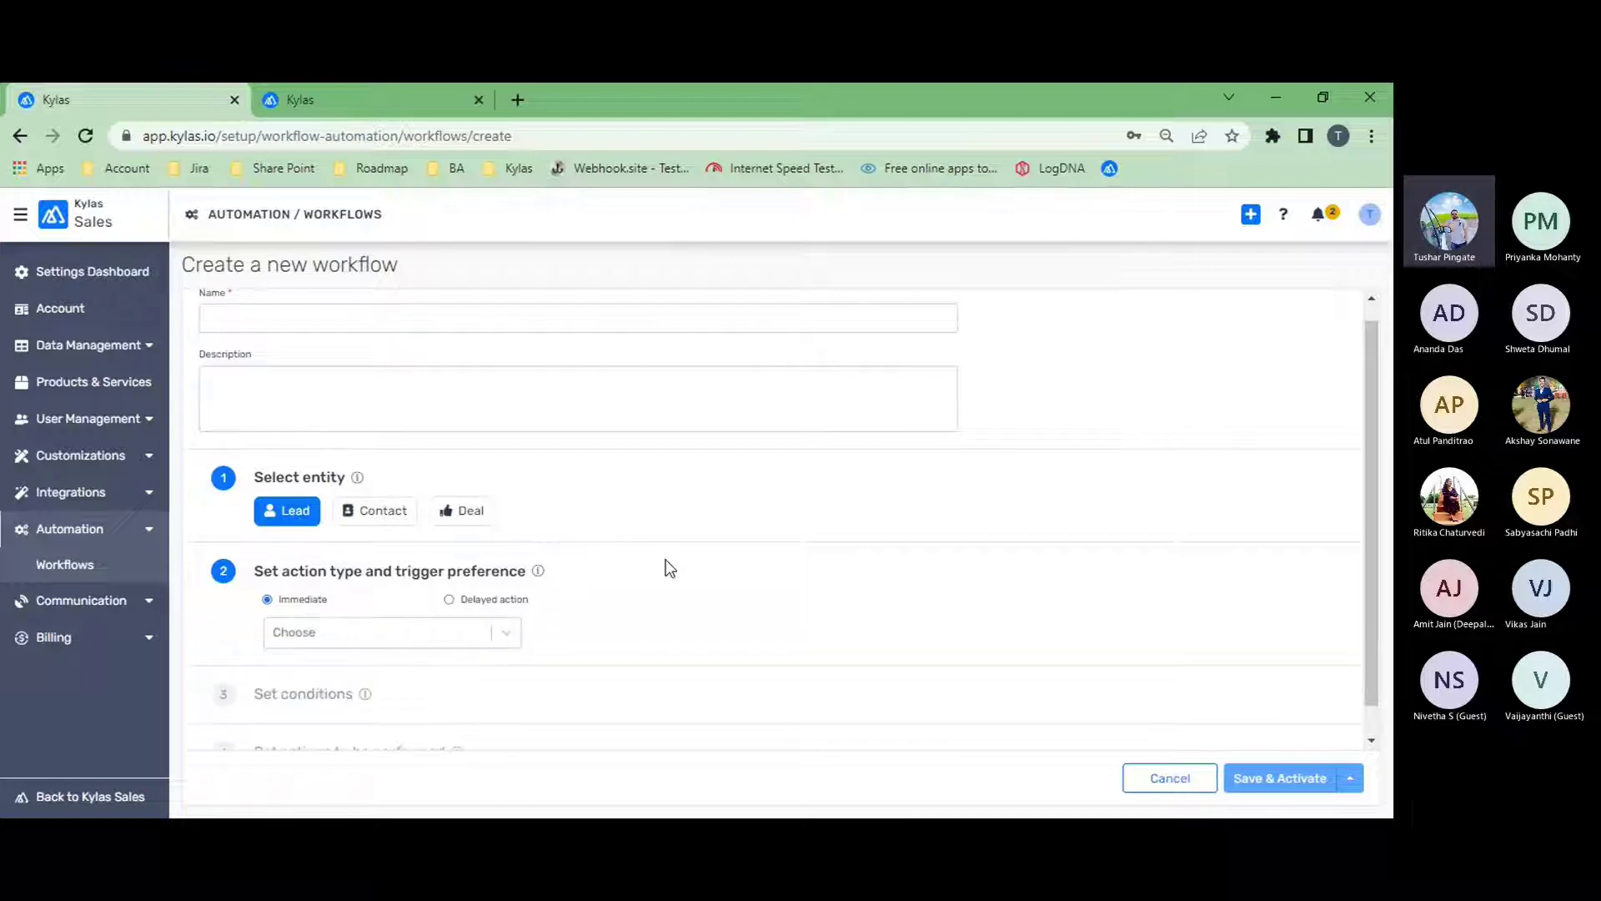
pyautogui.scroll(-1, 714, 561)
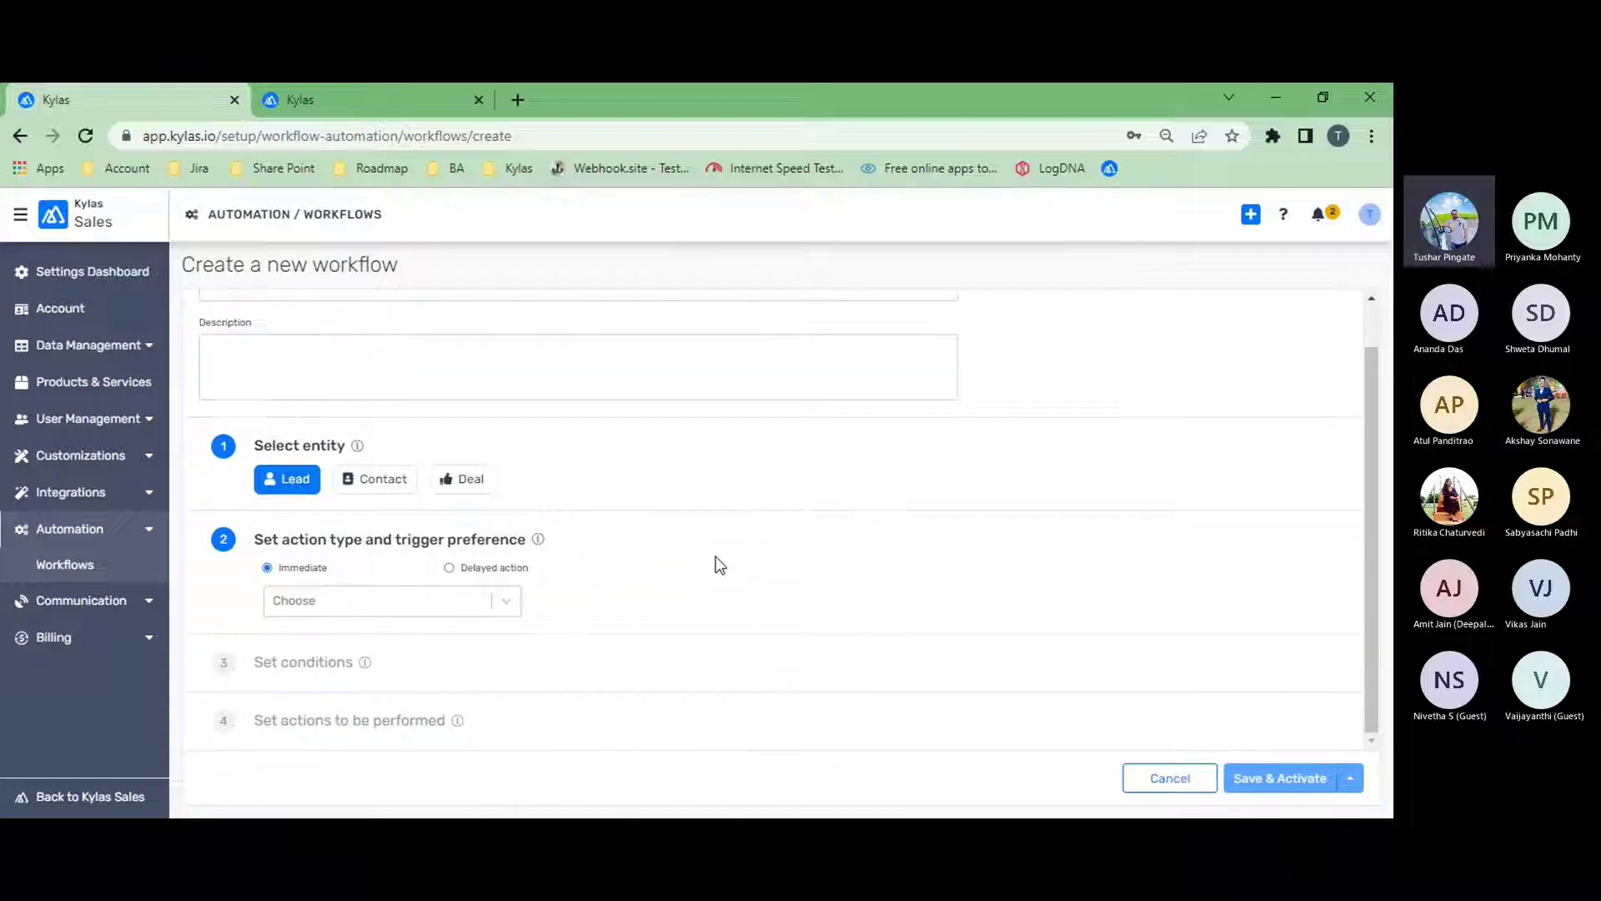
pyautogui.click(510, 610)
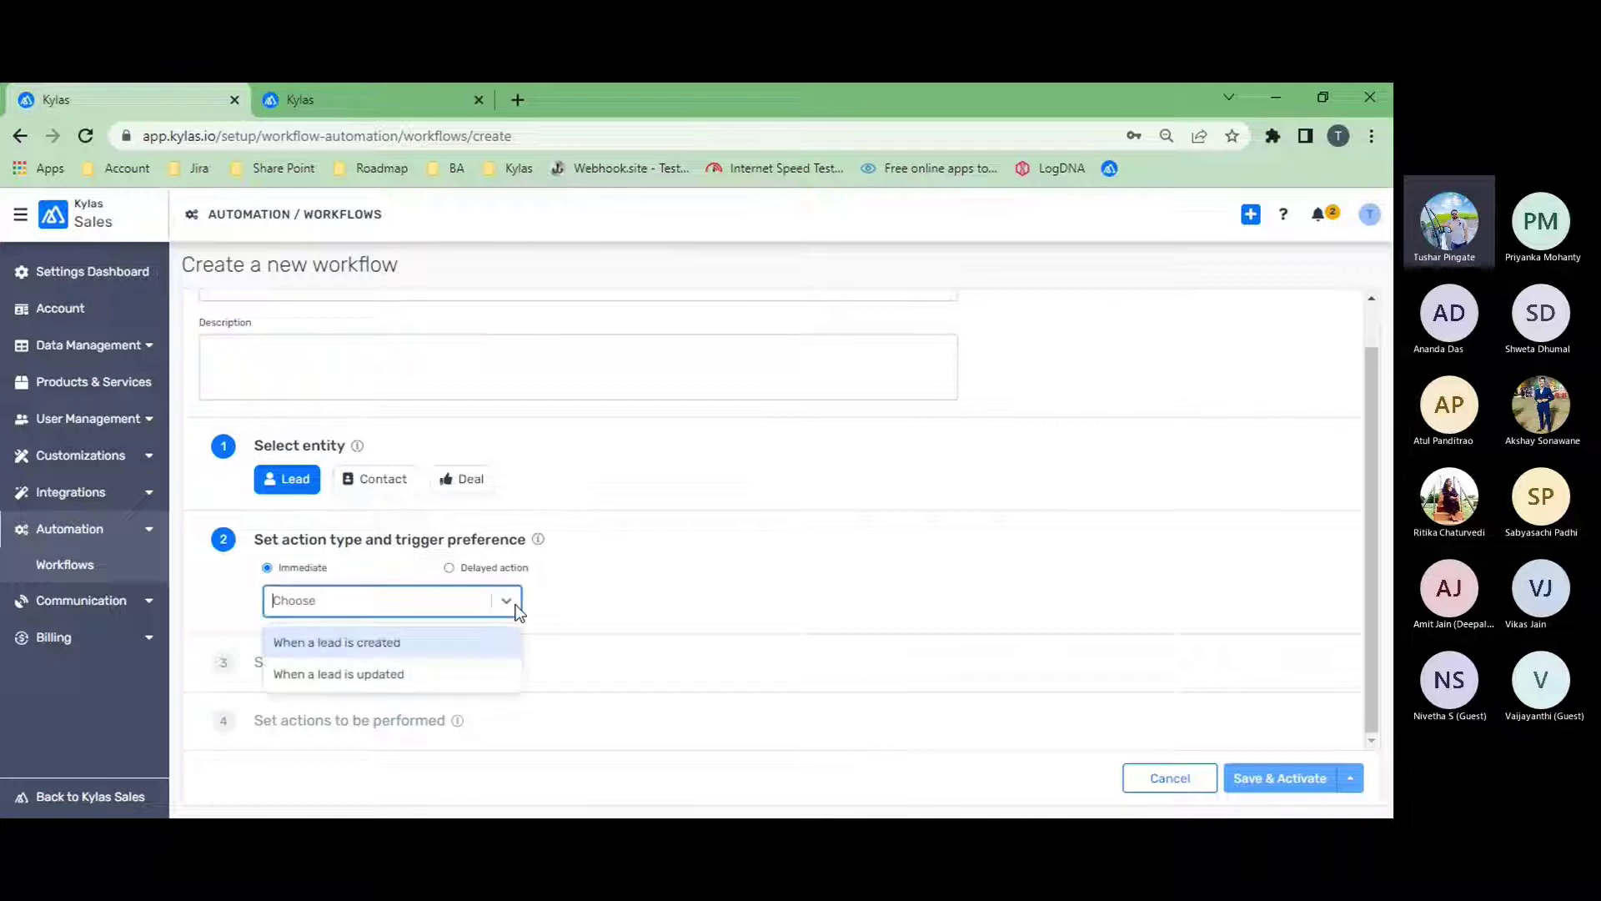
pyautogui.click(467, 639)
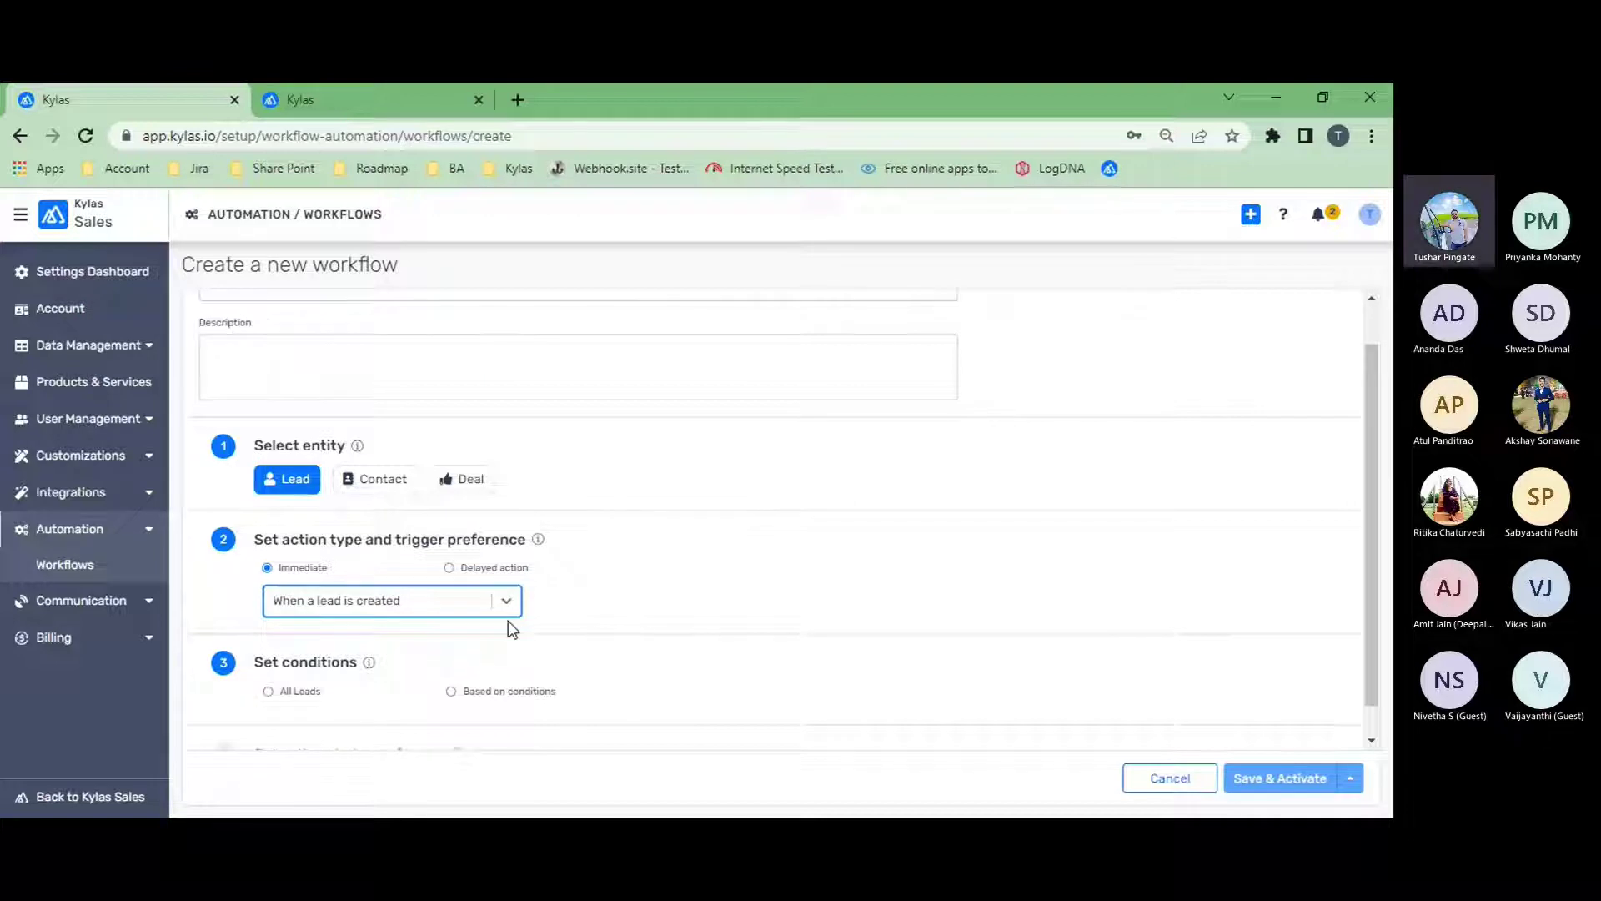
pyautogui.scroll(-1, 508, 621)
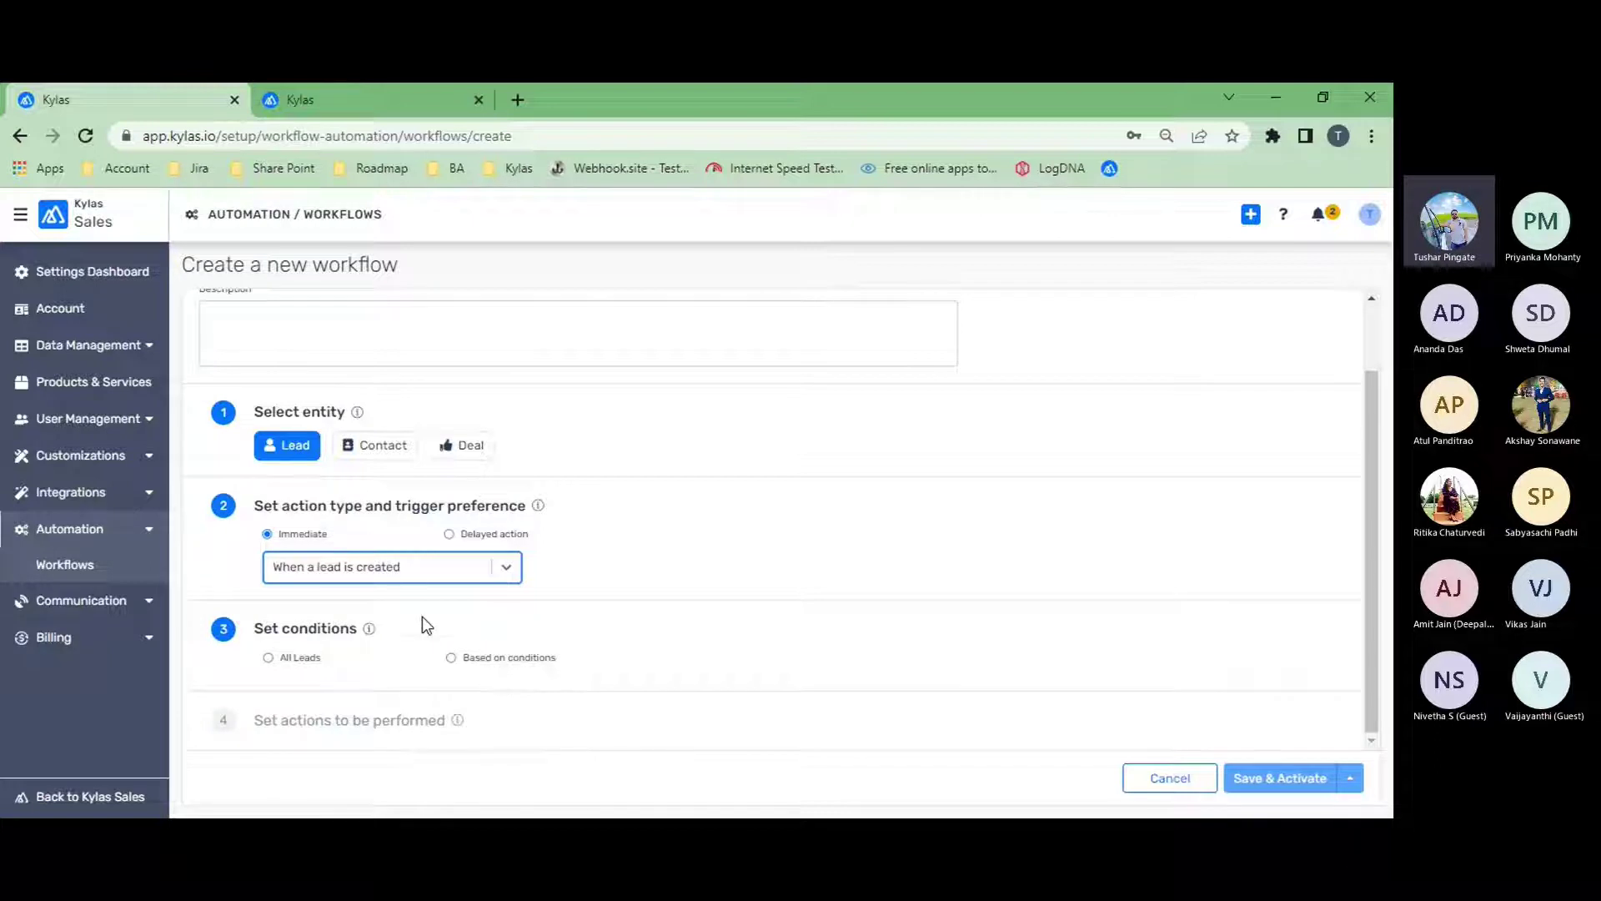
pyautogui.click(445, 567)
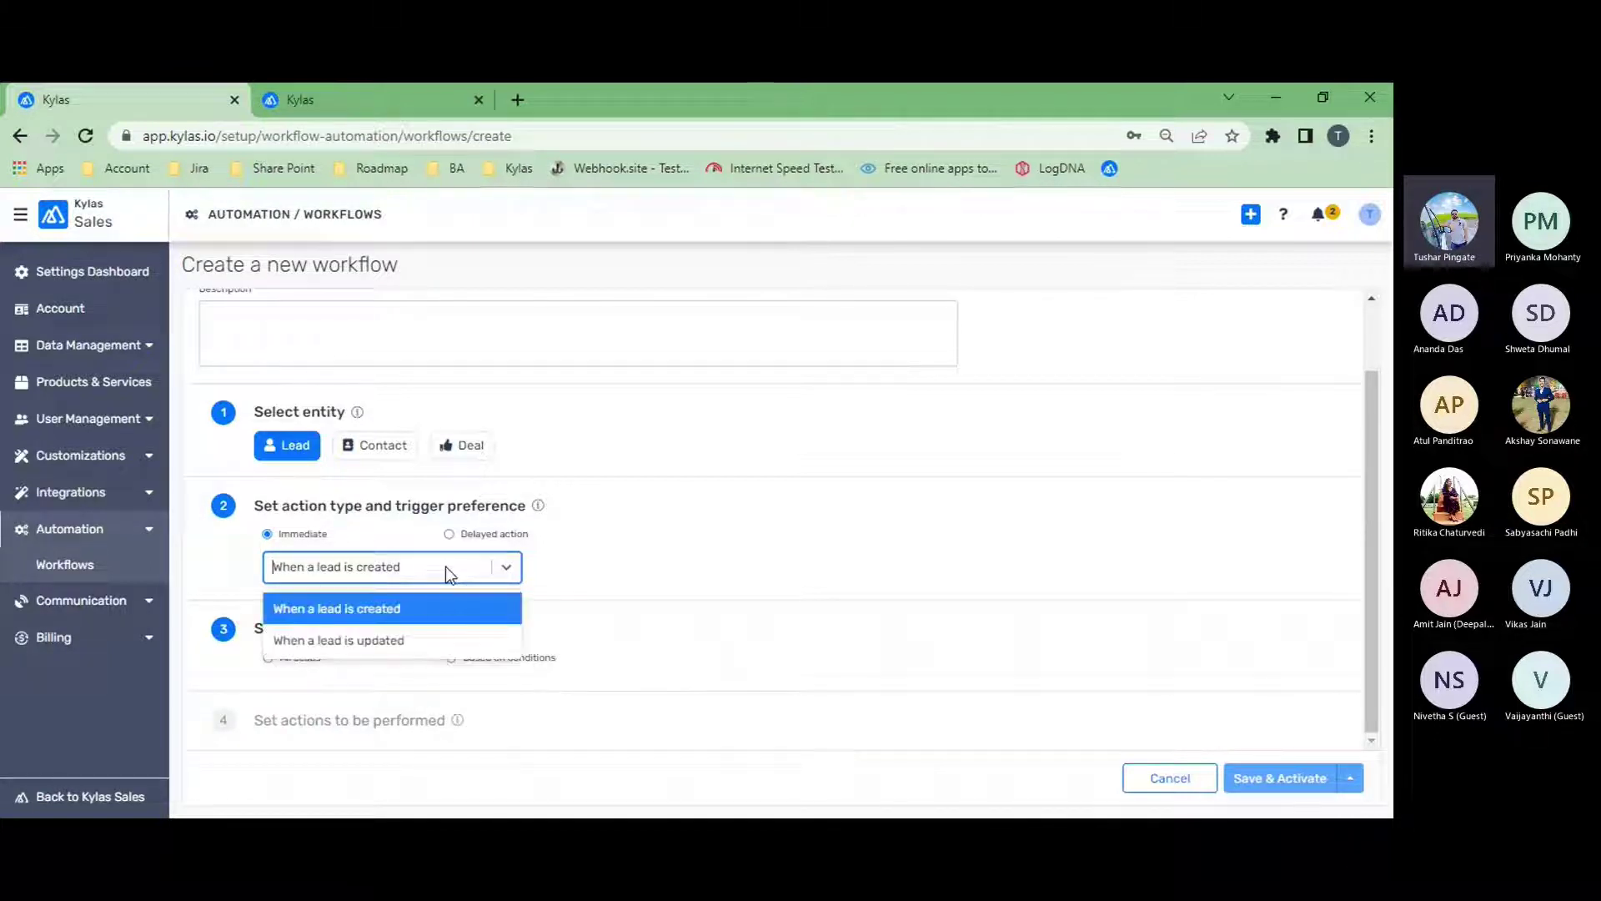
pyautogui.click(391, 639)
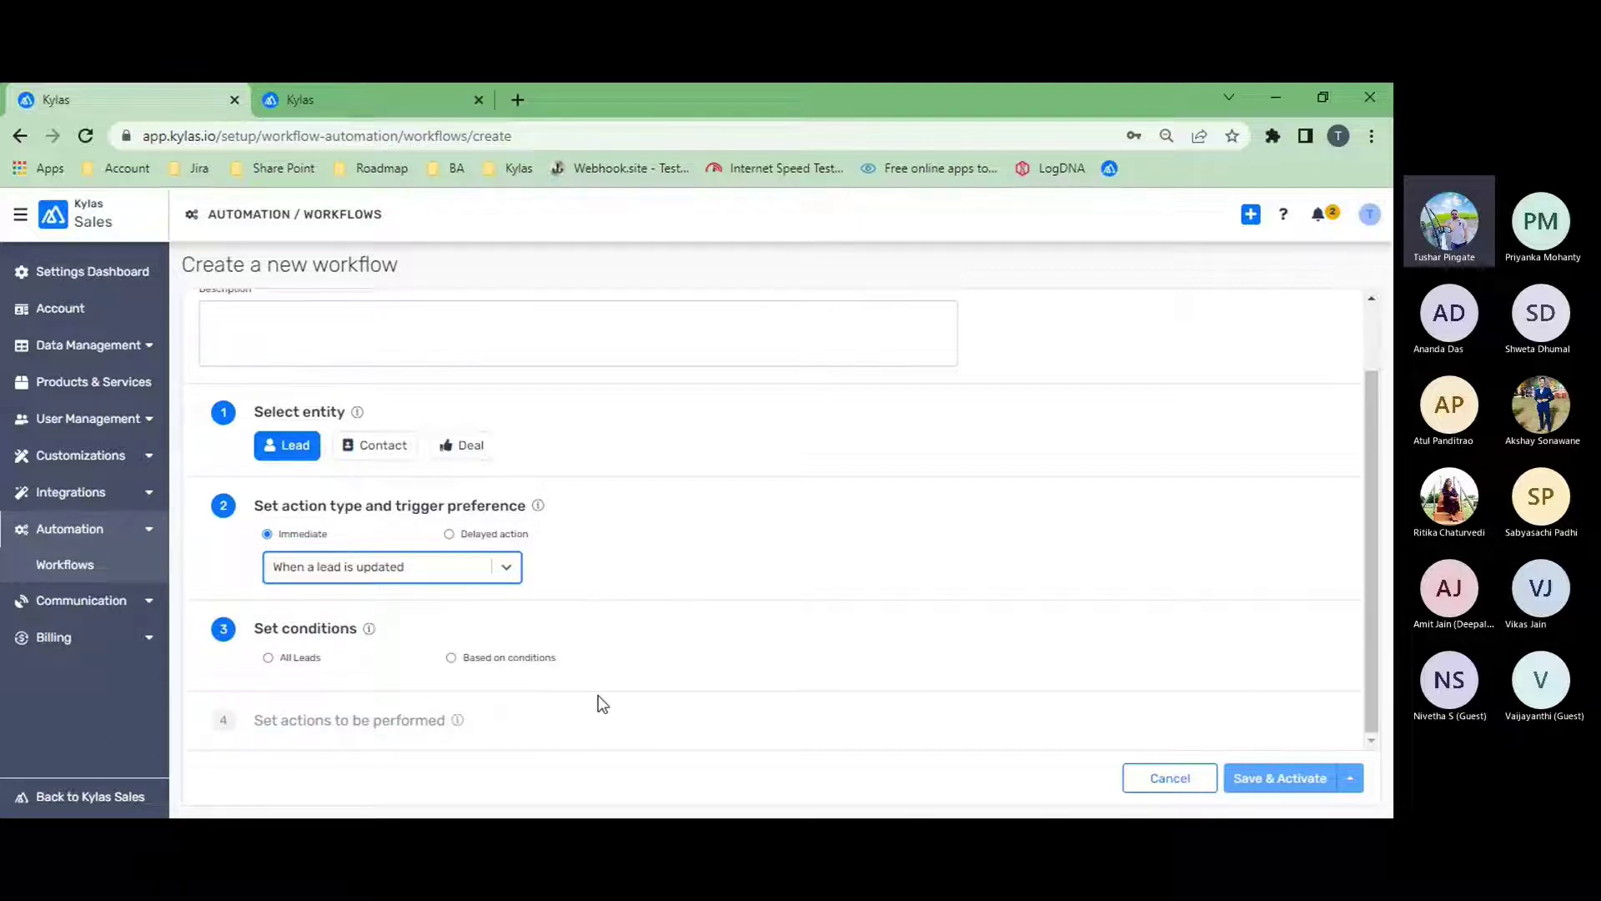
# Set the workflow's action type to Delayed action with the trigger "When a lead is created"
pyautogui.click(451, 535)
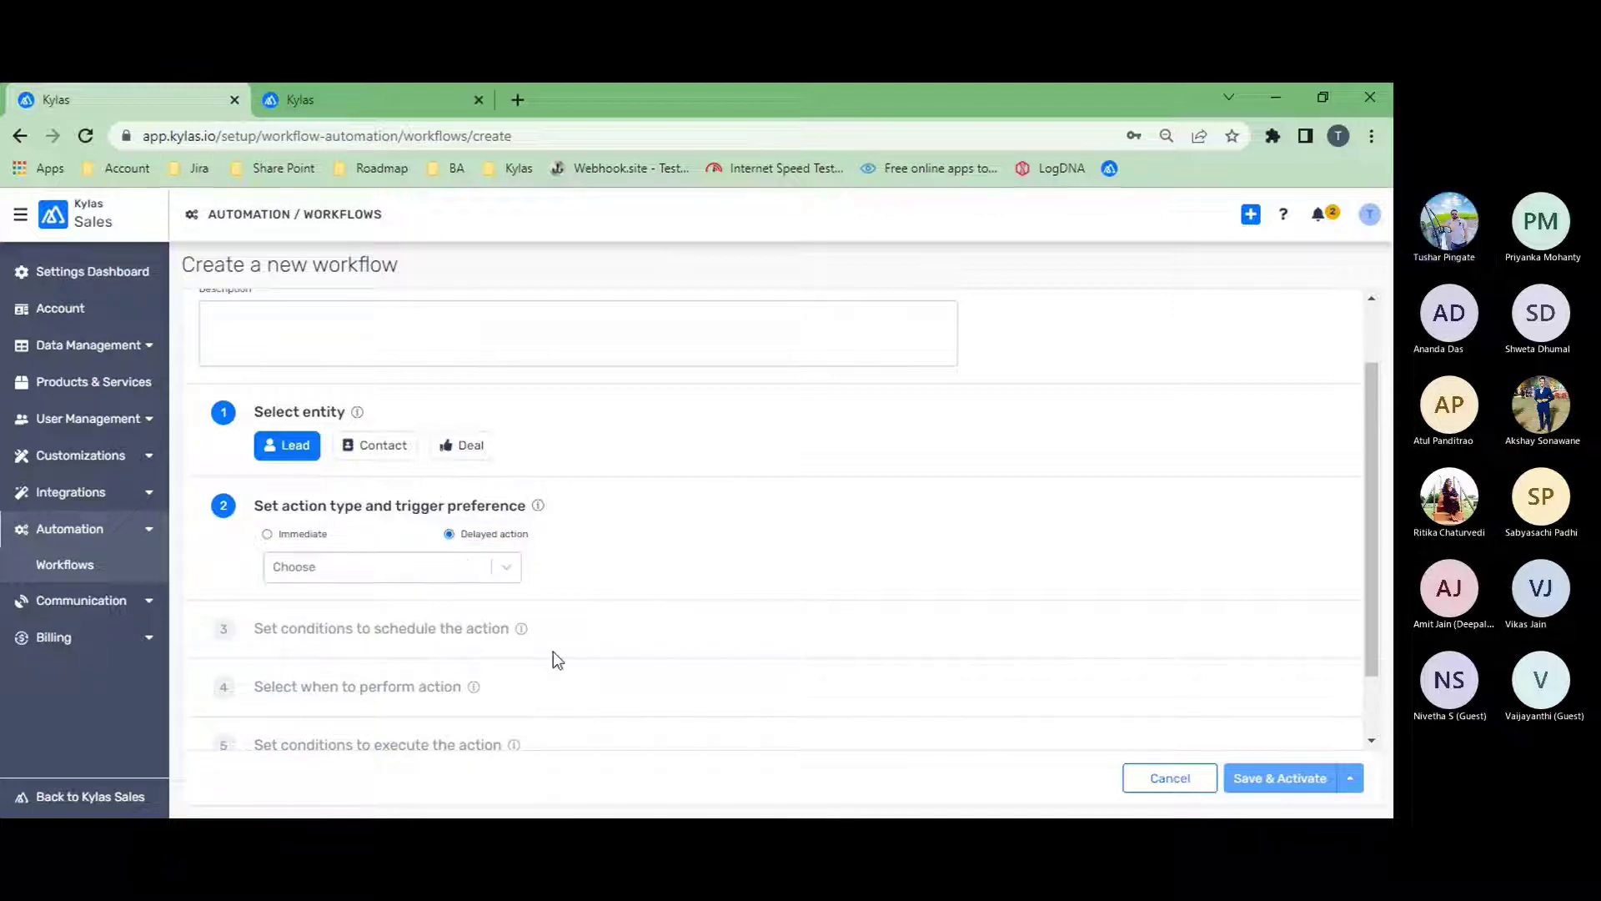
pyautogui.scroll(-1, 553, 649)
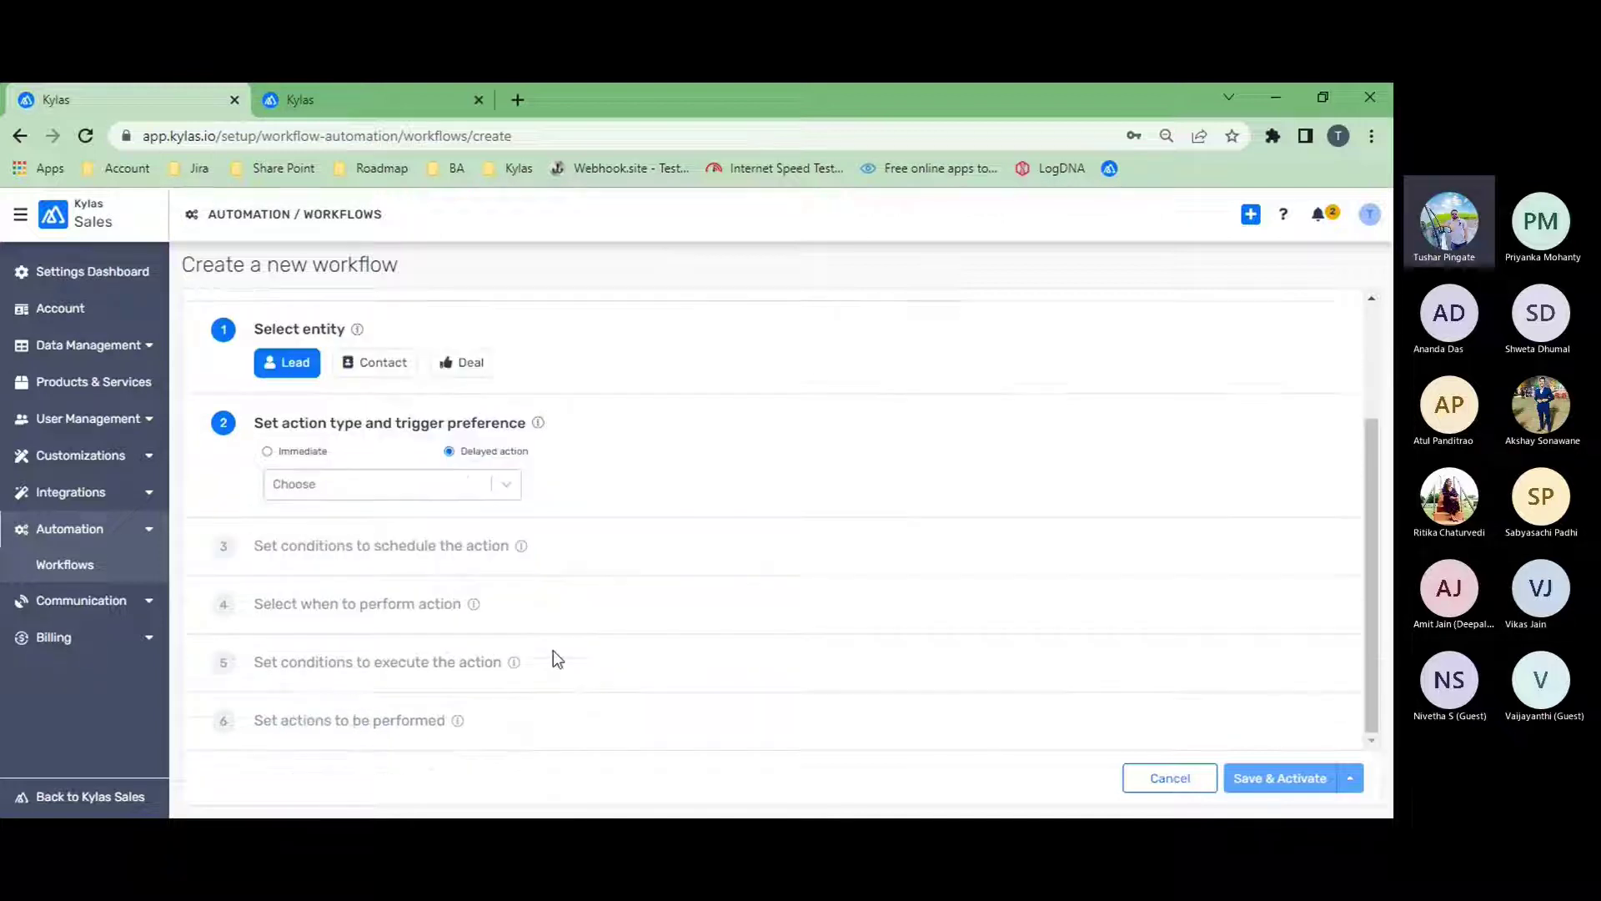
pyautogui.click(508, 492)
pyautogui.click(467, 527)
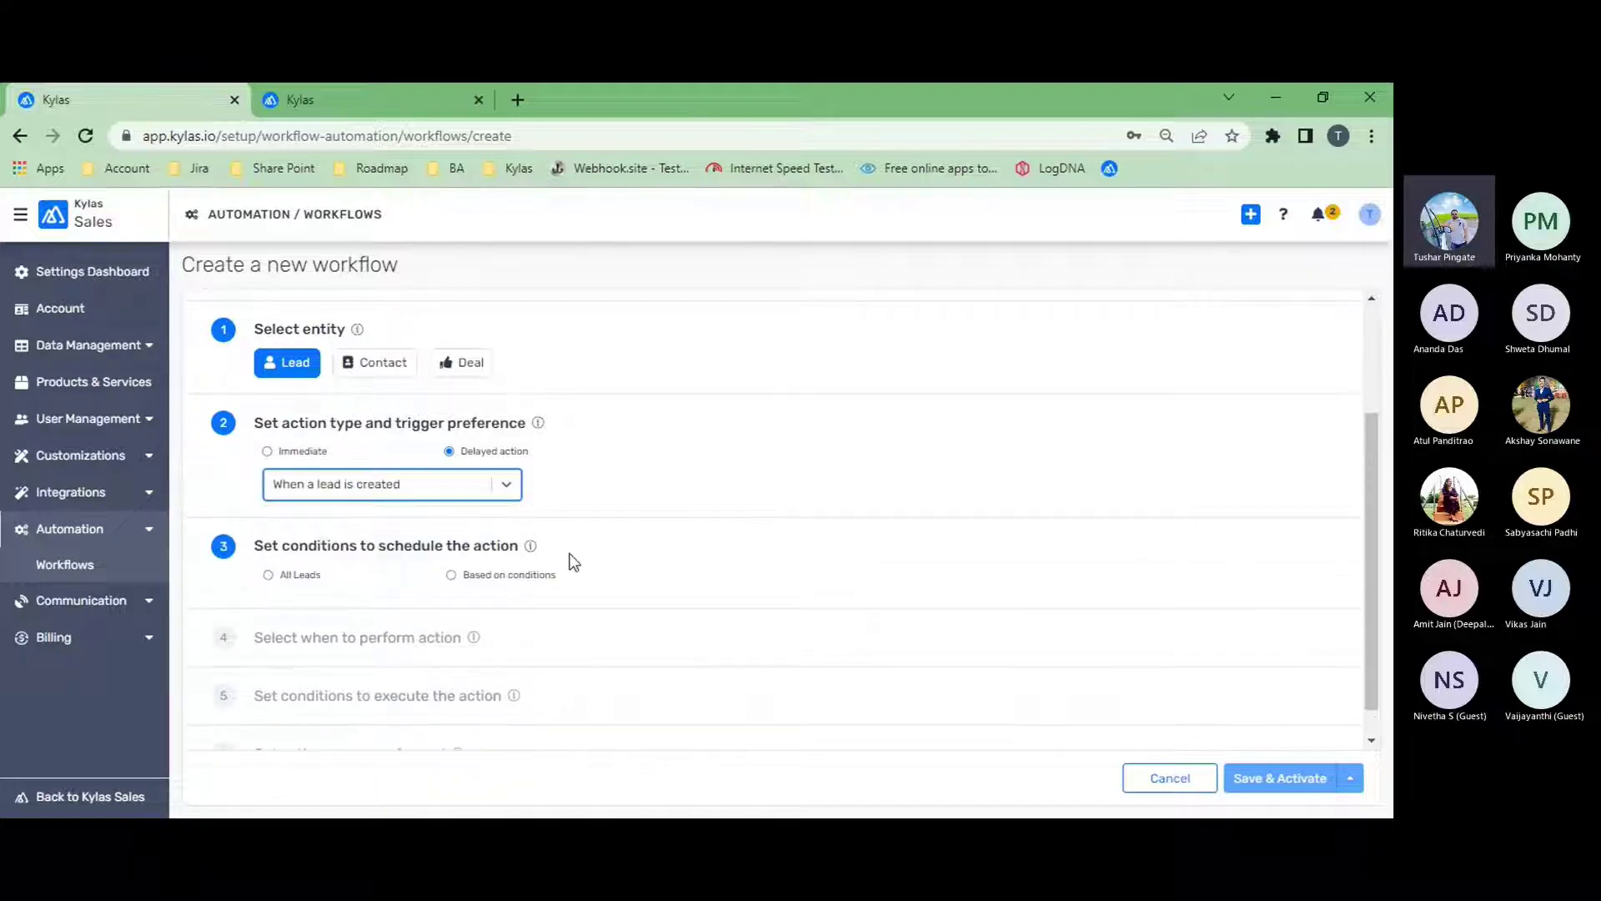
# Schedule the action based on the condition that the Pipeline Stage in the Life cycle pipeline equals Contacted
pyautogui.click(534, 578)
pyautogui.scroll(-2, 529, 583)
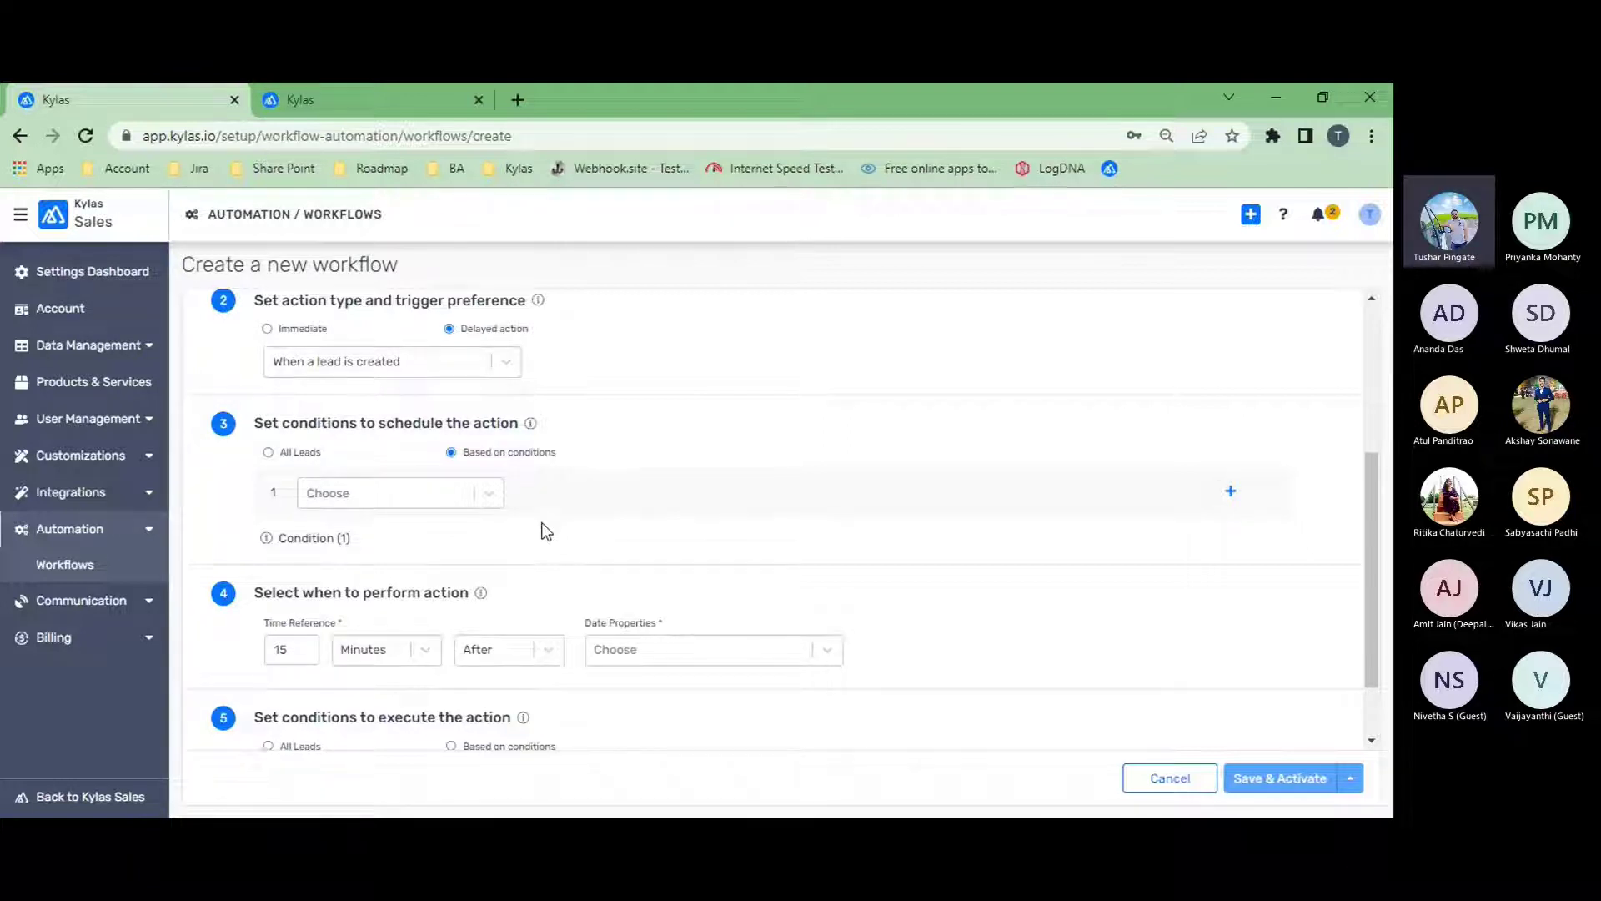
pyautogui.scroll(1, 547, 531)
pyautogui.scroll(-2, 546, 531)
pyautogui.scroll(-1, 546, 531)
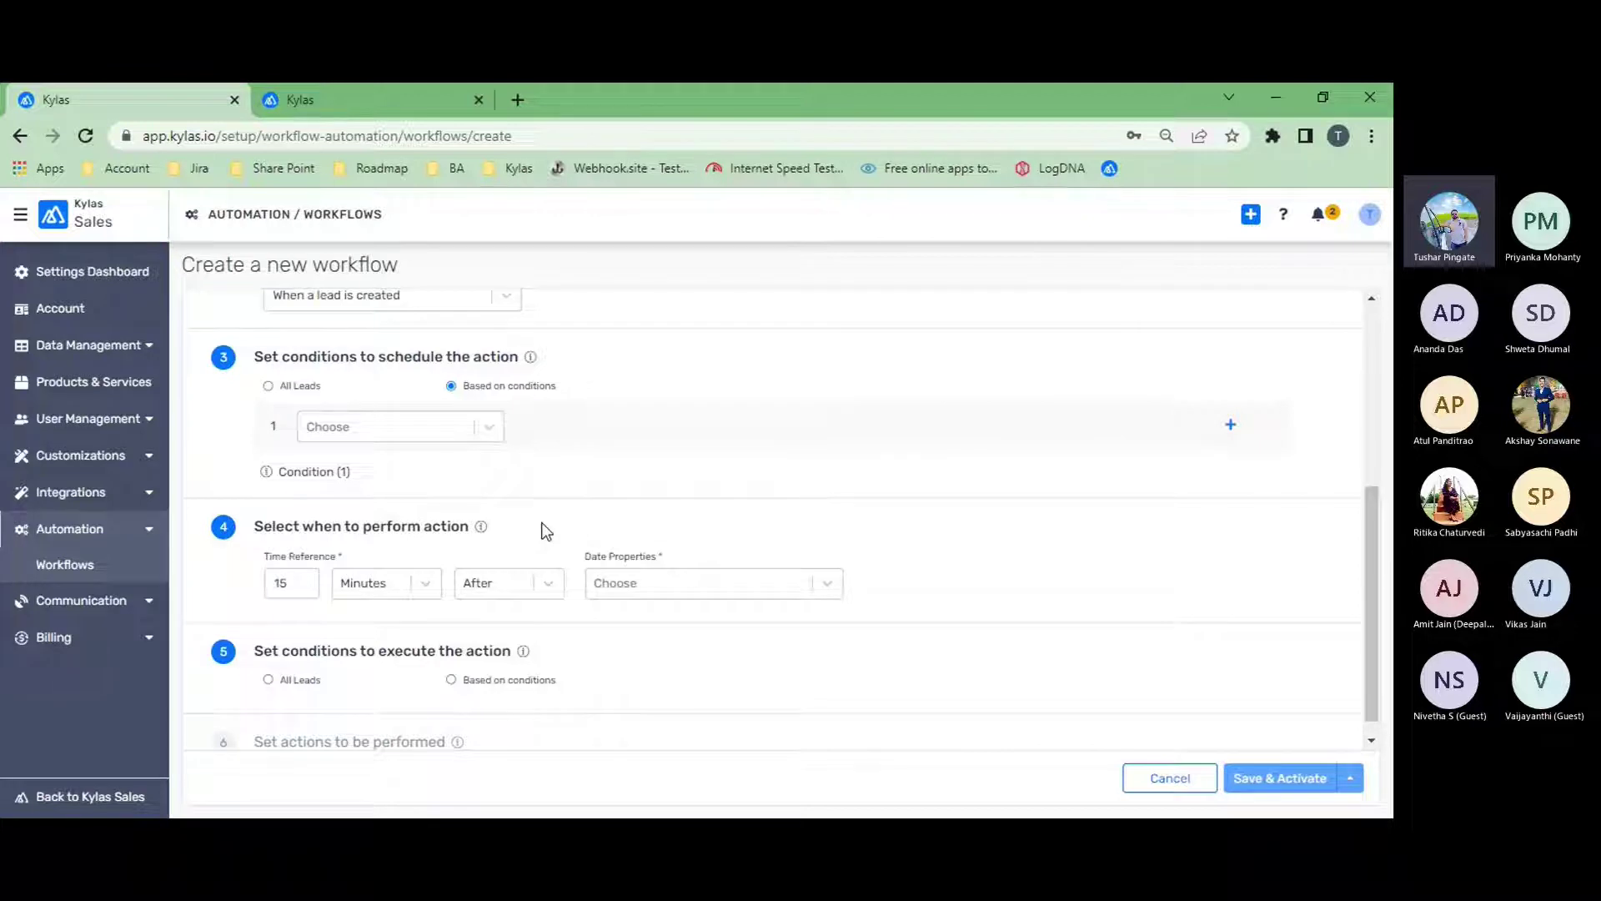
pyautogui.scroll(4, 546, 531)
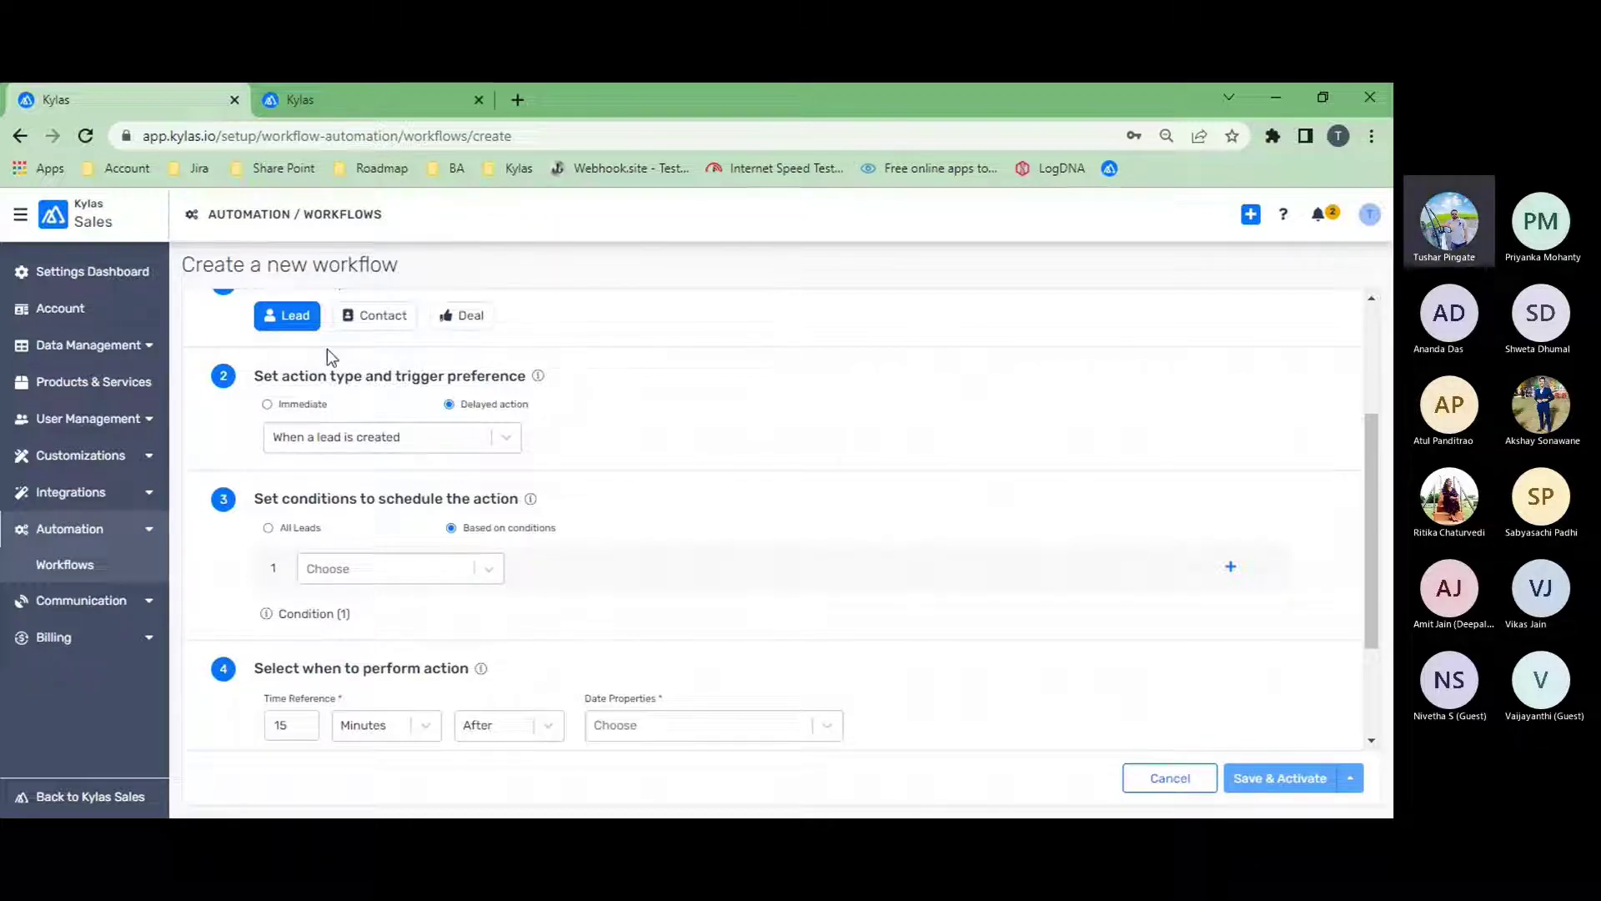
pyautogui.scroll(1, 353, 362)
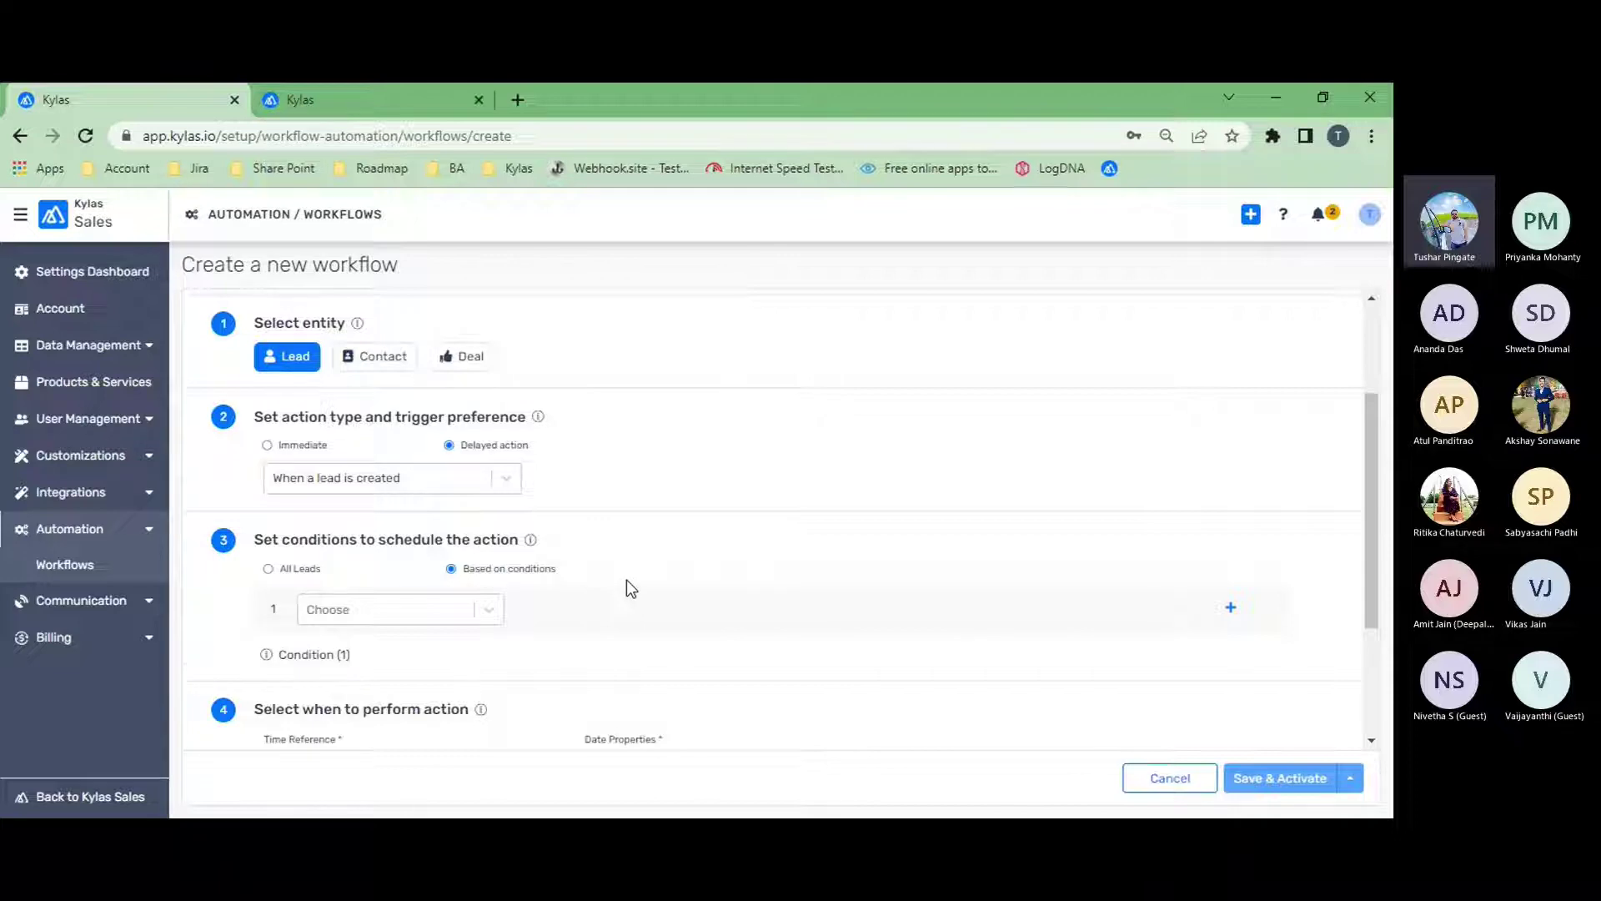
pyautogui.click(493, 609)
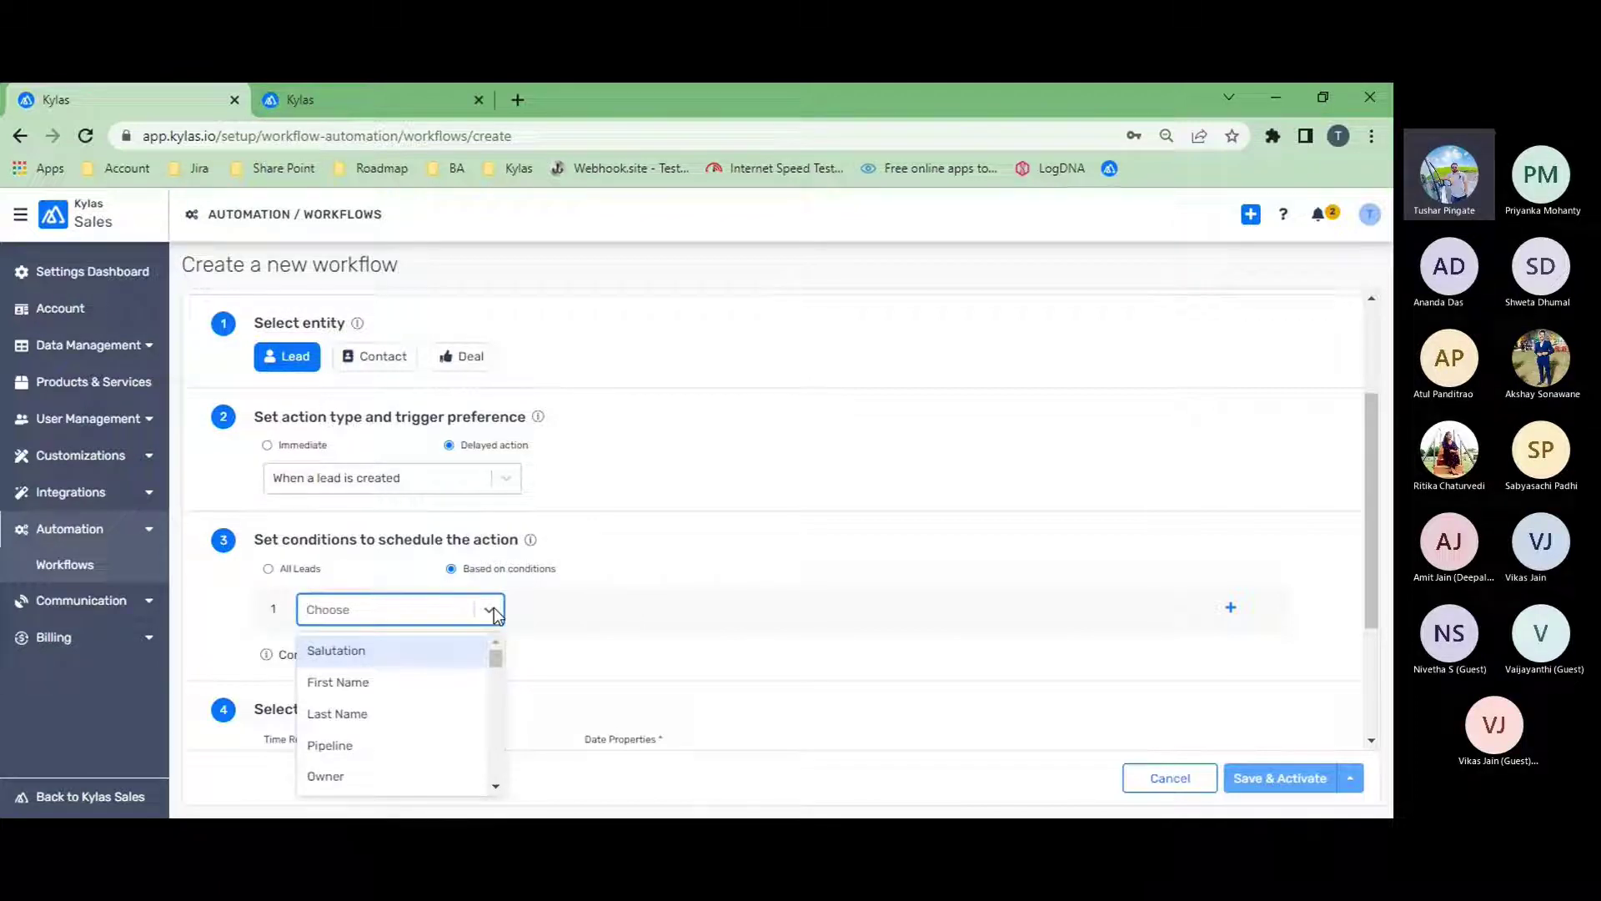
pyautogui.write('pip')
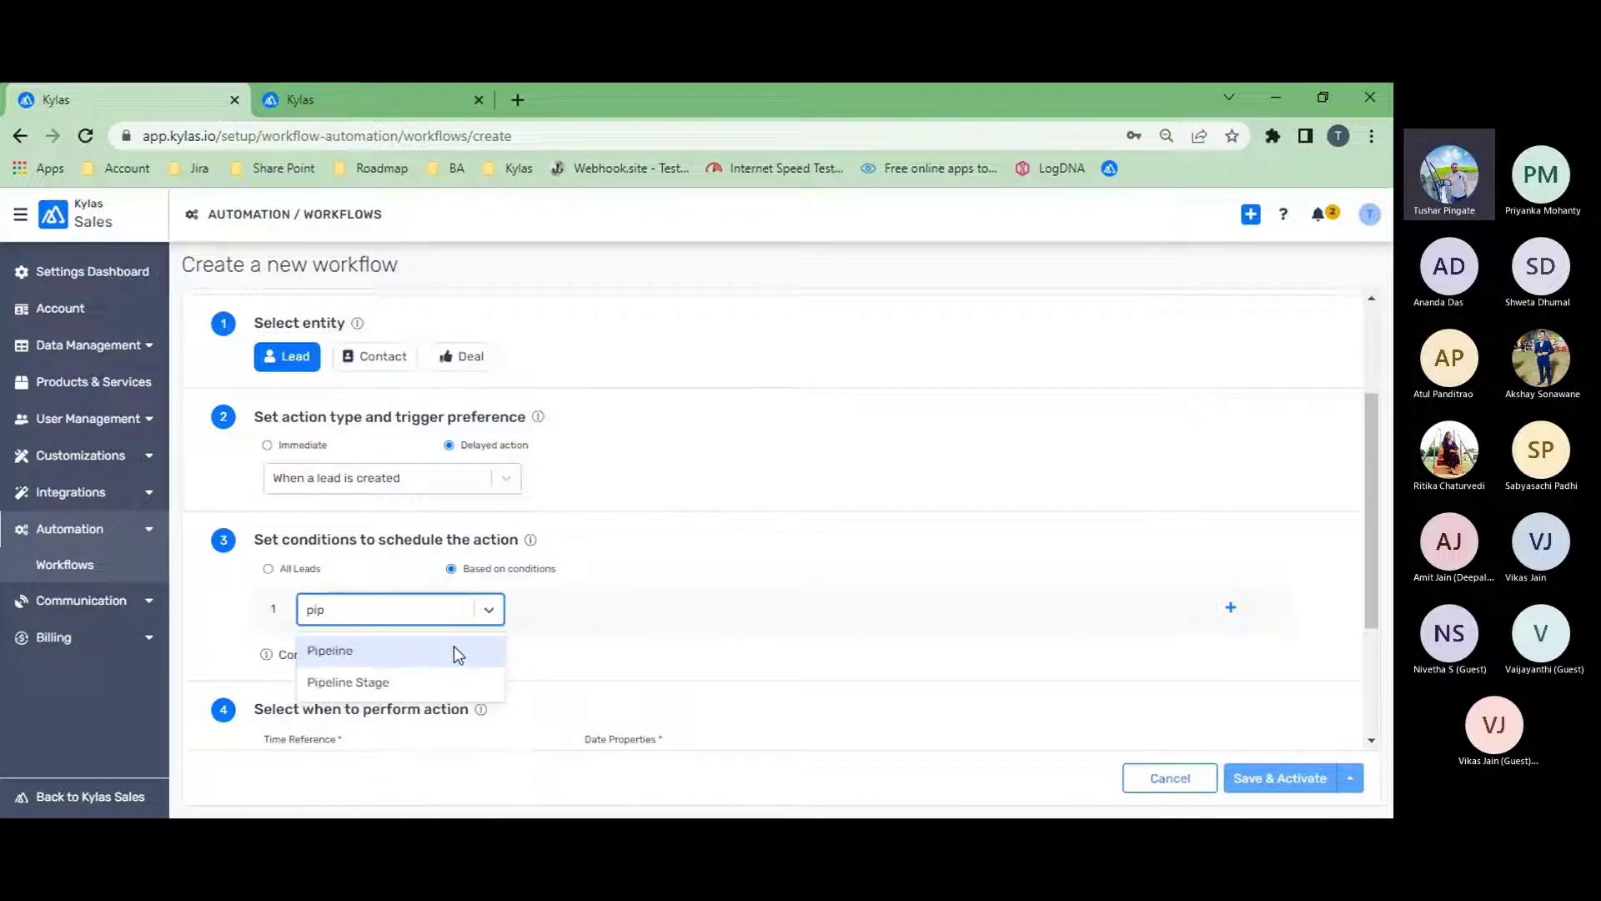
pyautogui.click(403, 684)
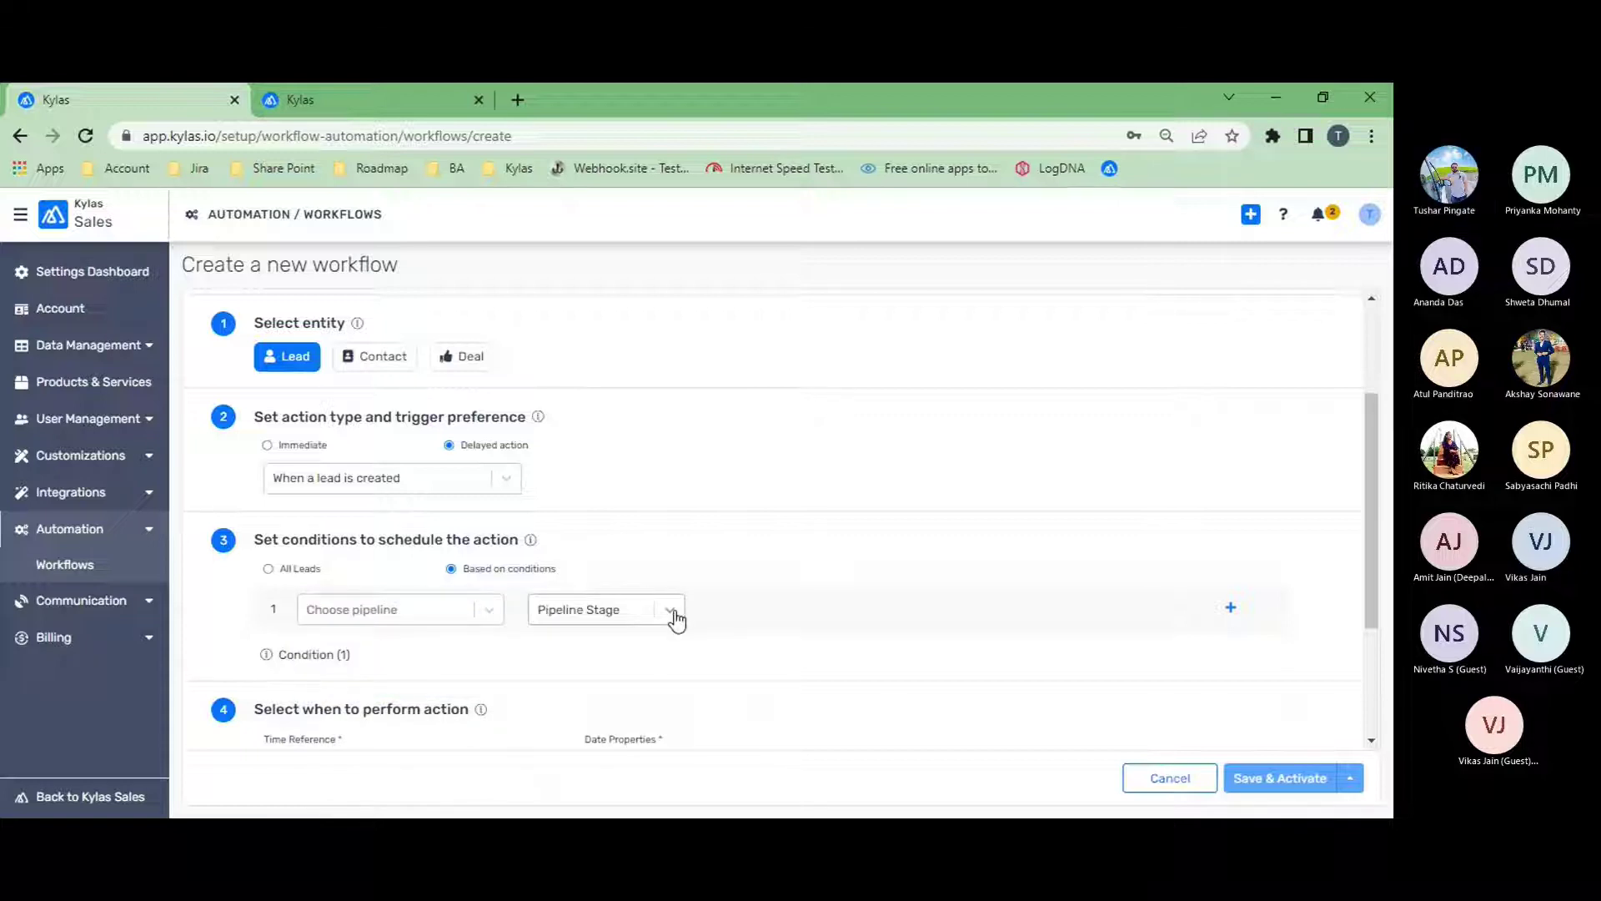
pyautogui.click(472, 609)
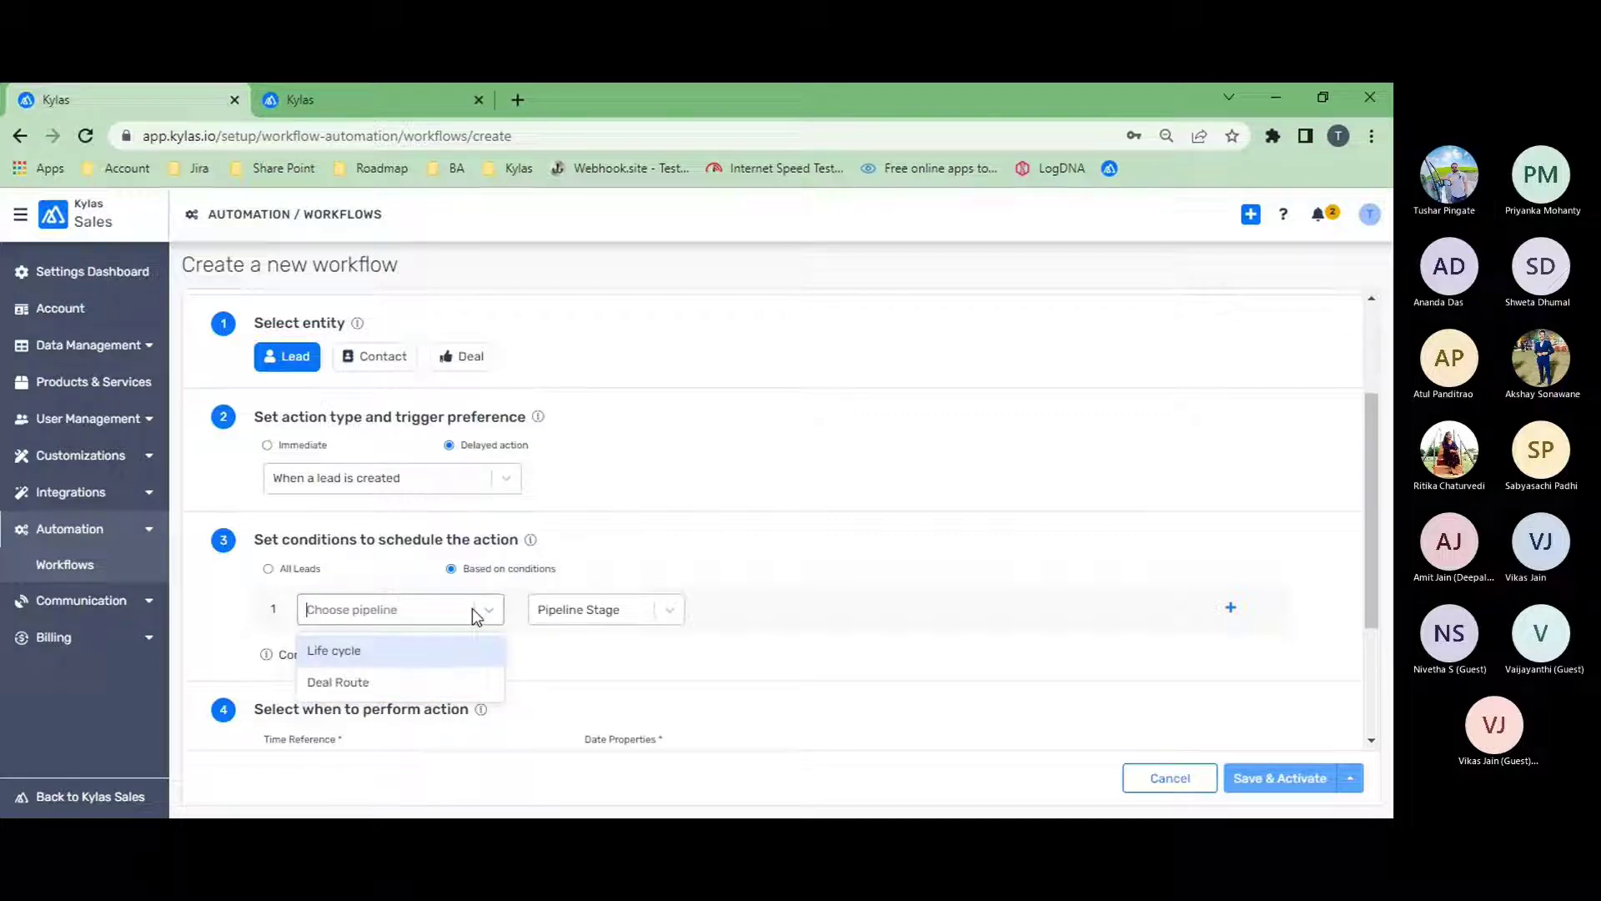
pyautogui.click(417, 652)
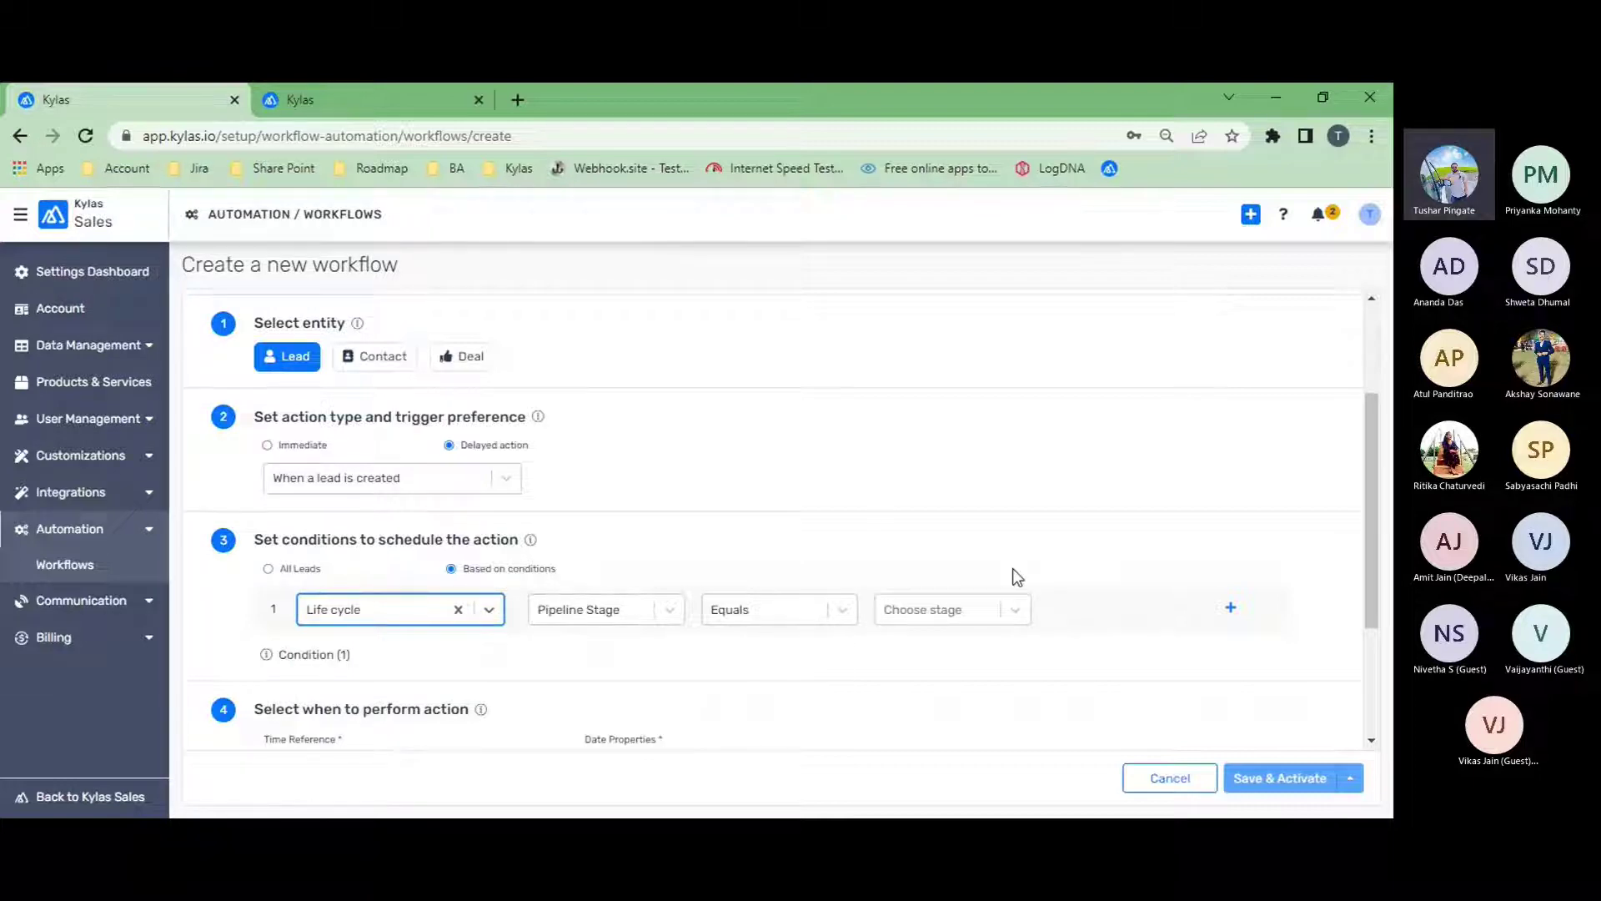
pyautogui.click(1014, 614)
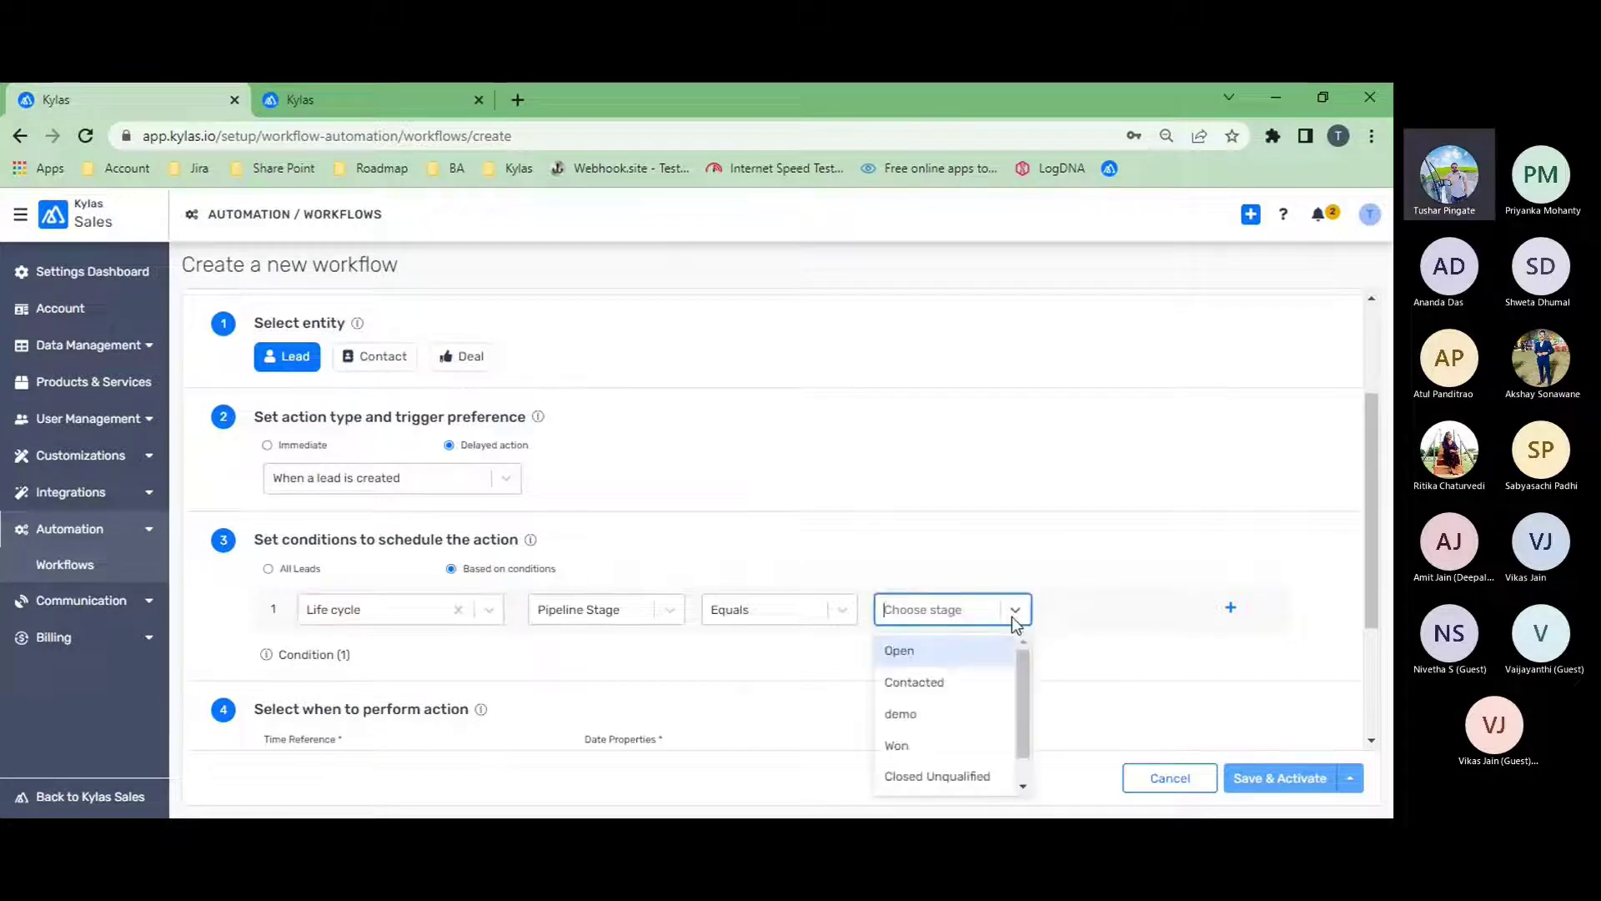
pyautogui.click(979, 684)
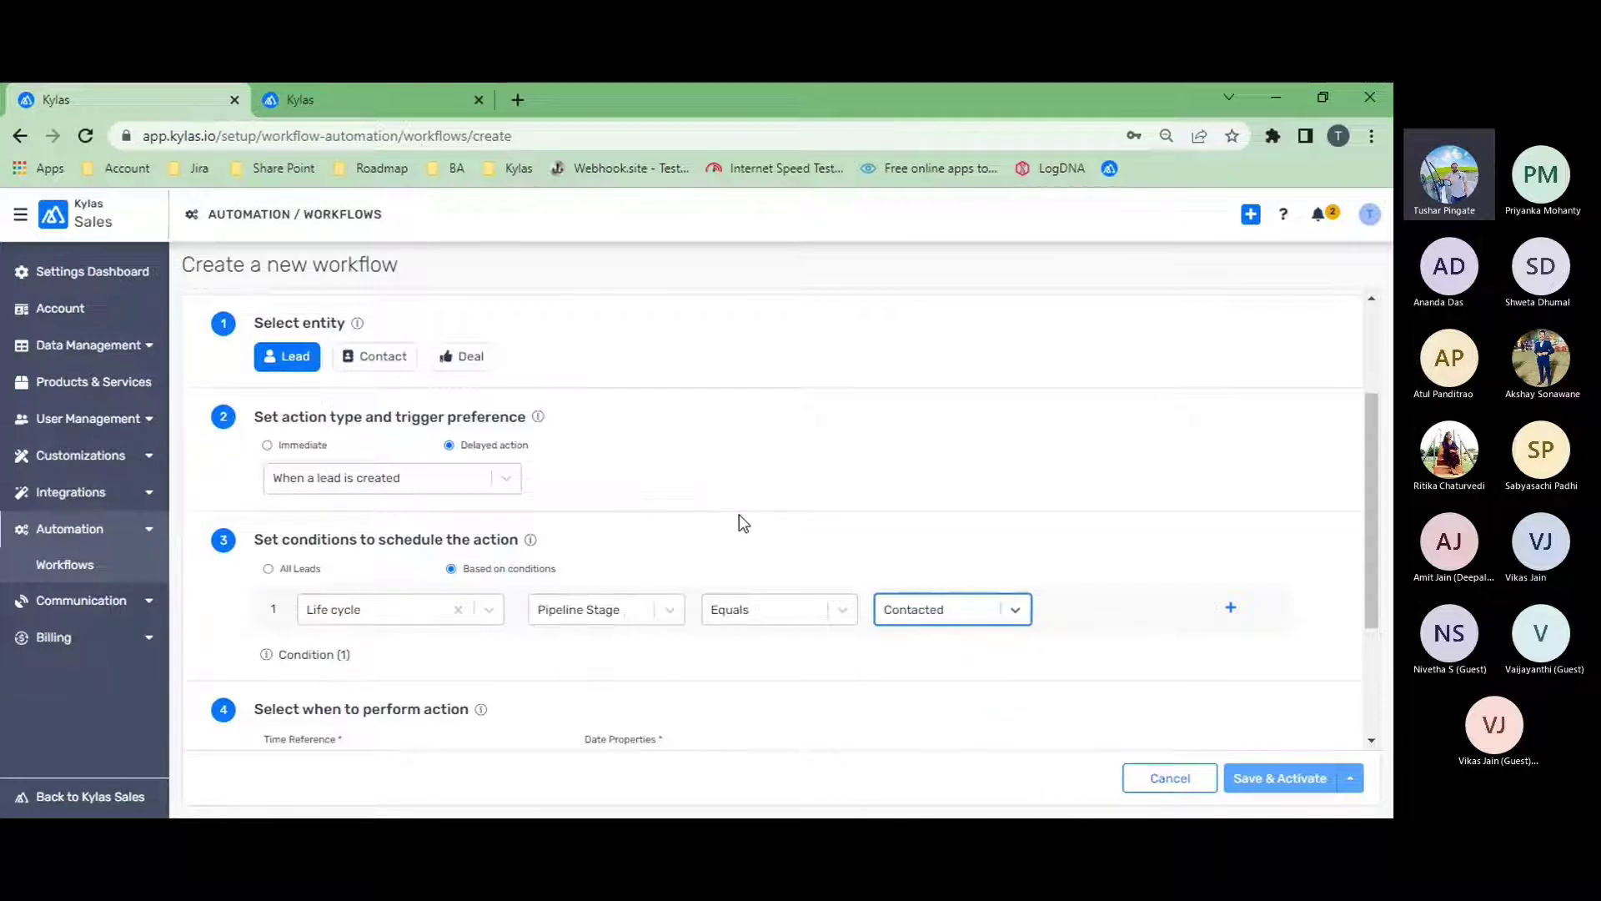
# Set the action to be performed 1 day after the lead's Created At date
pyautogui.scroll(-1, 739, 514)
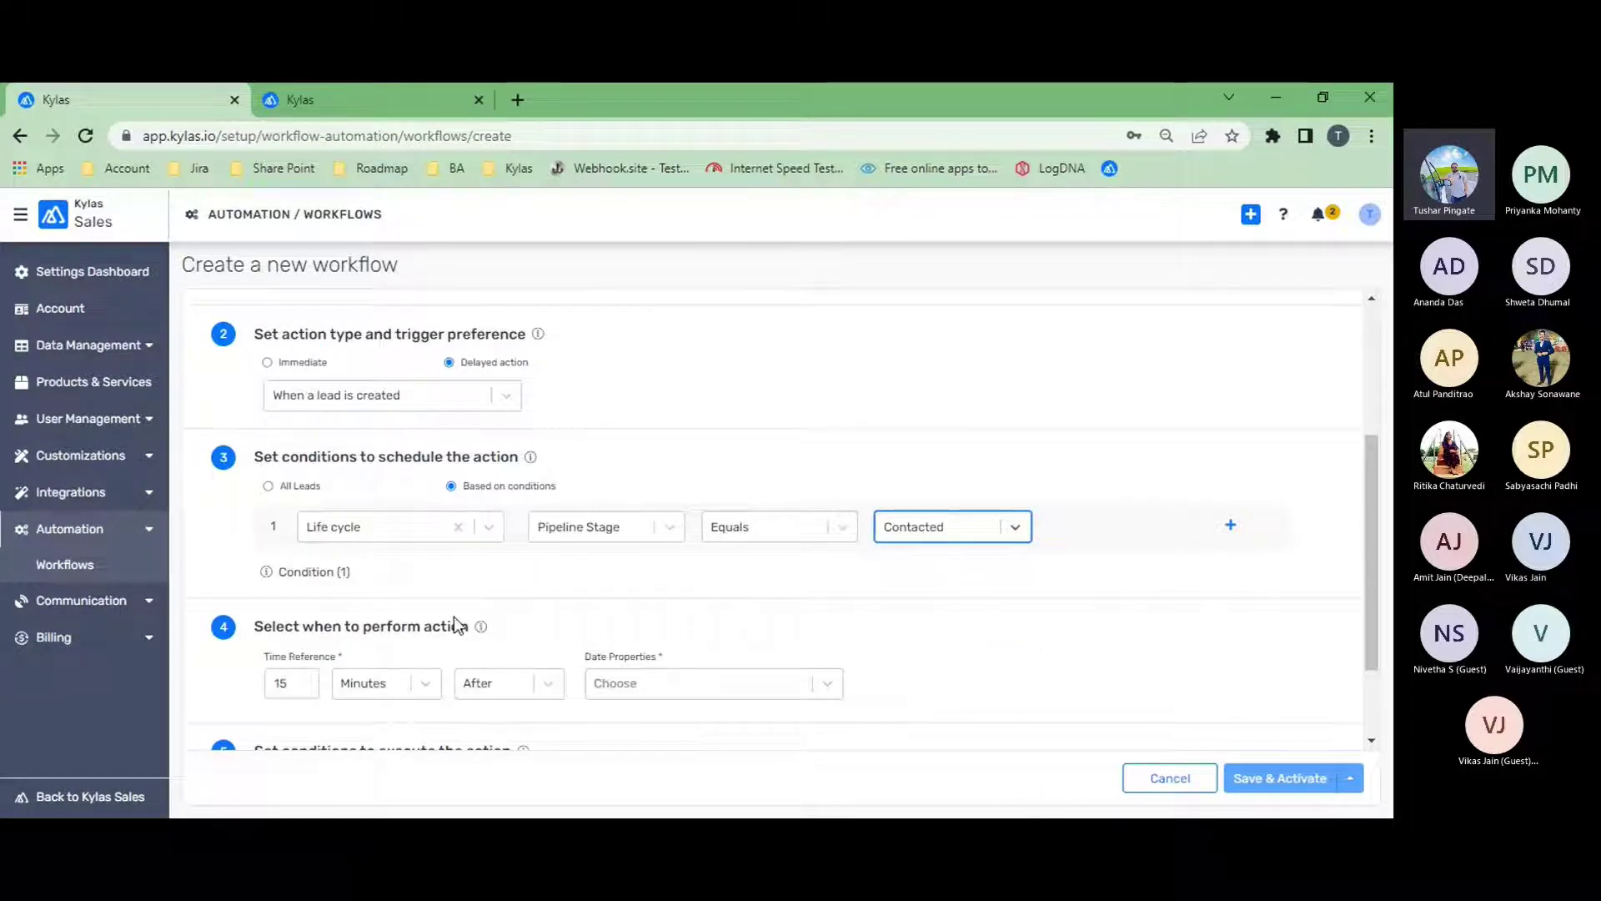
pyautogui.scroll(-1, 454, 617)
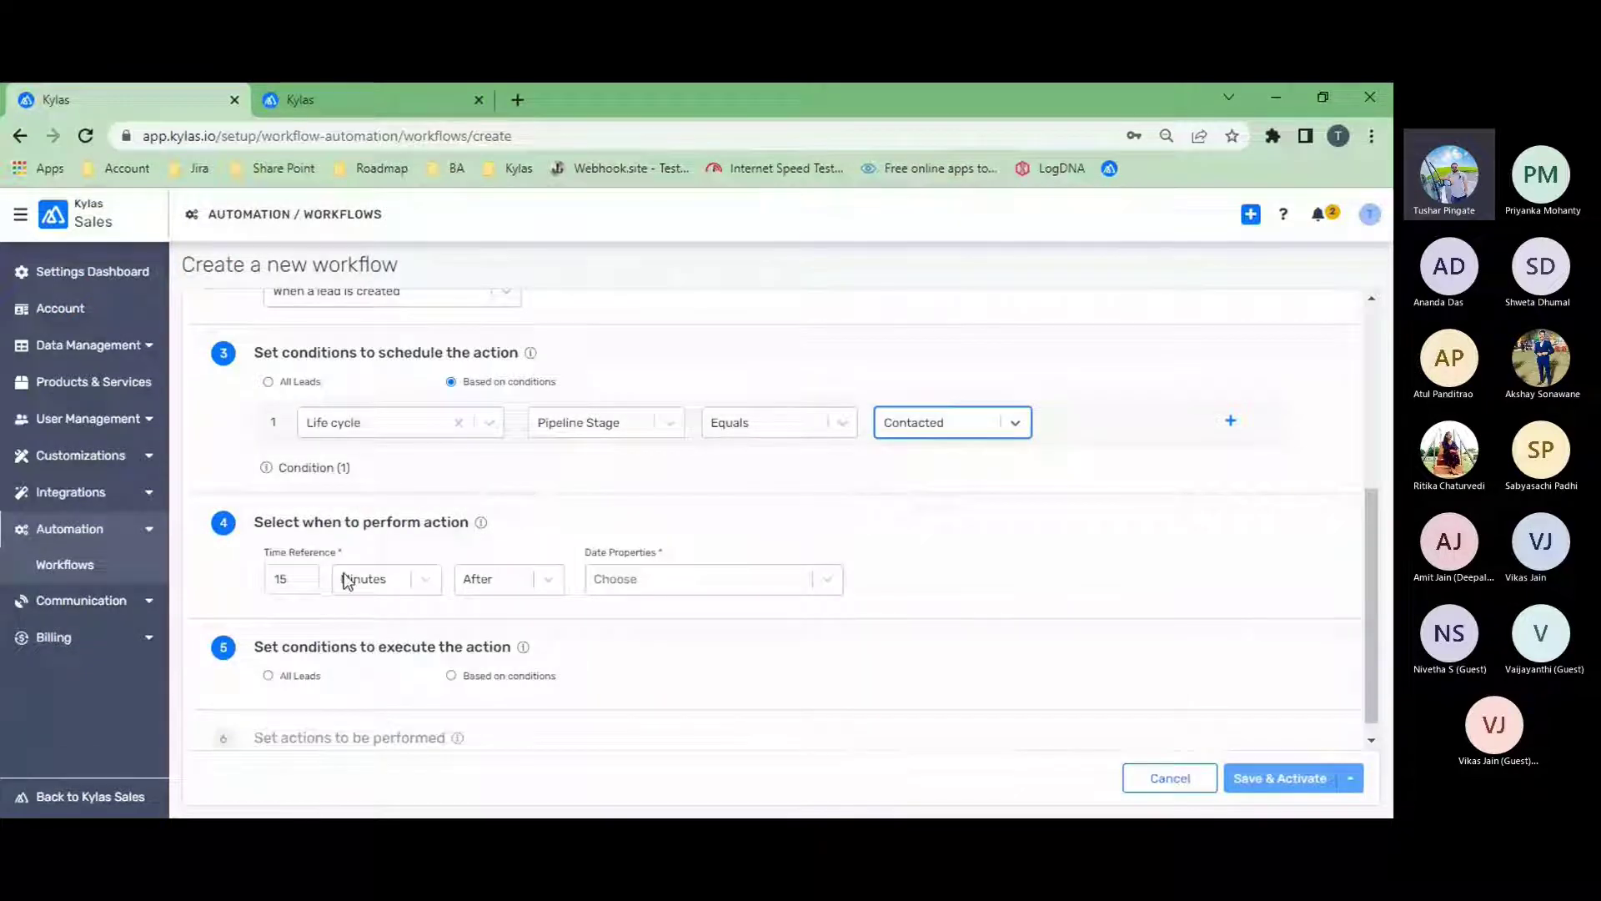
pyautogui.moveTo(297, 579); pyautogui.dragTo(272, 578)
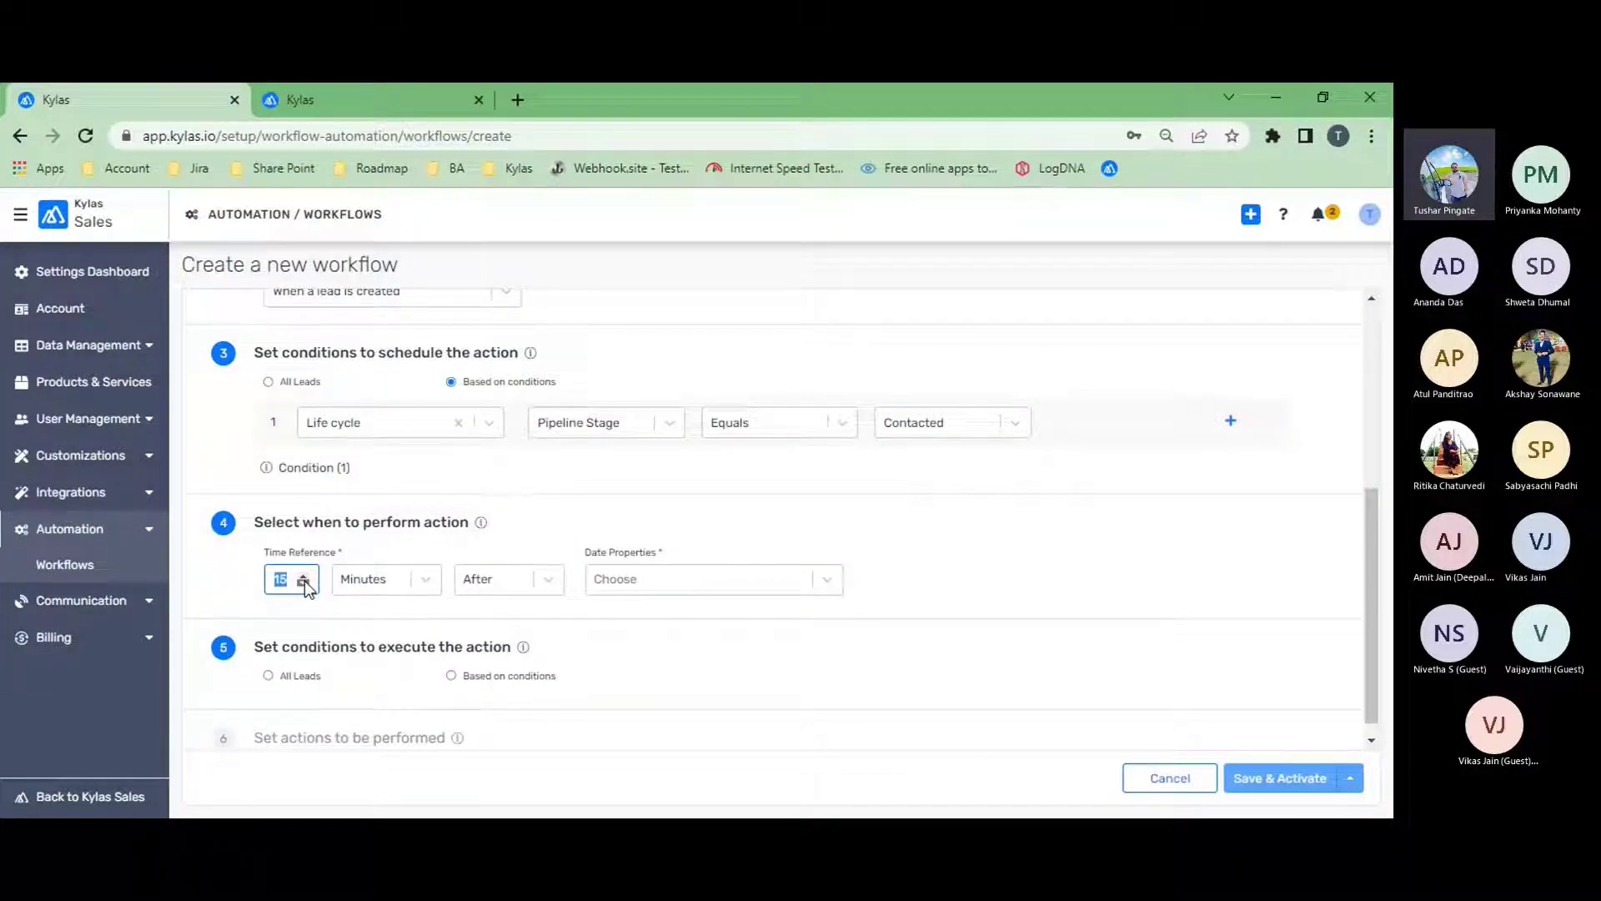
pyautogui.write('23')
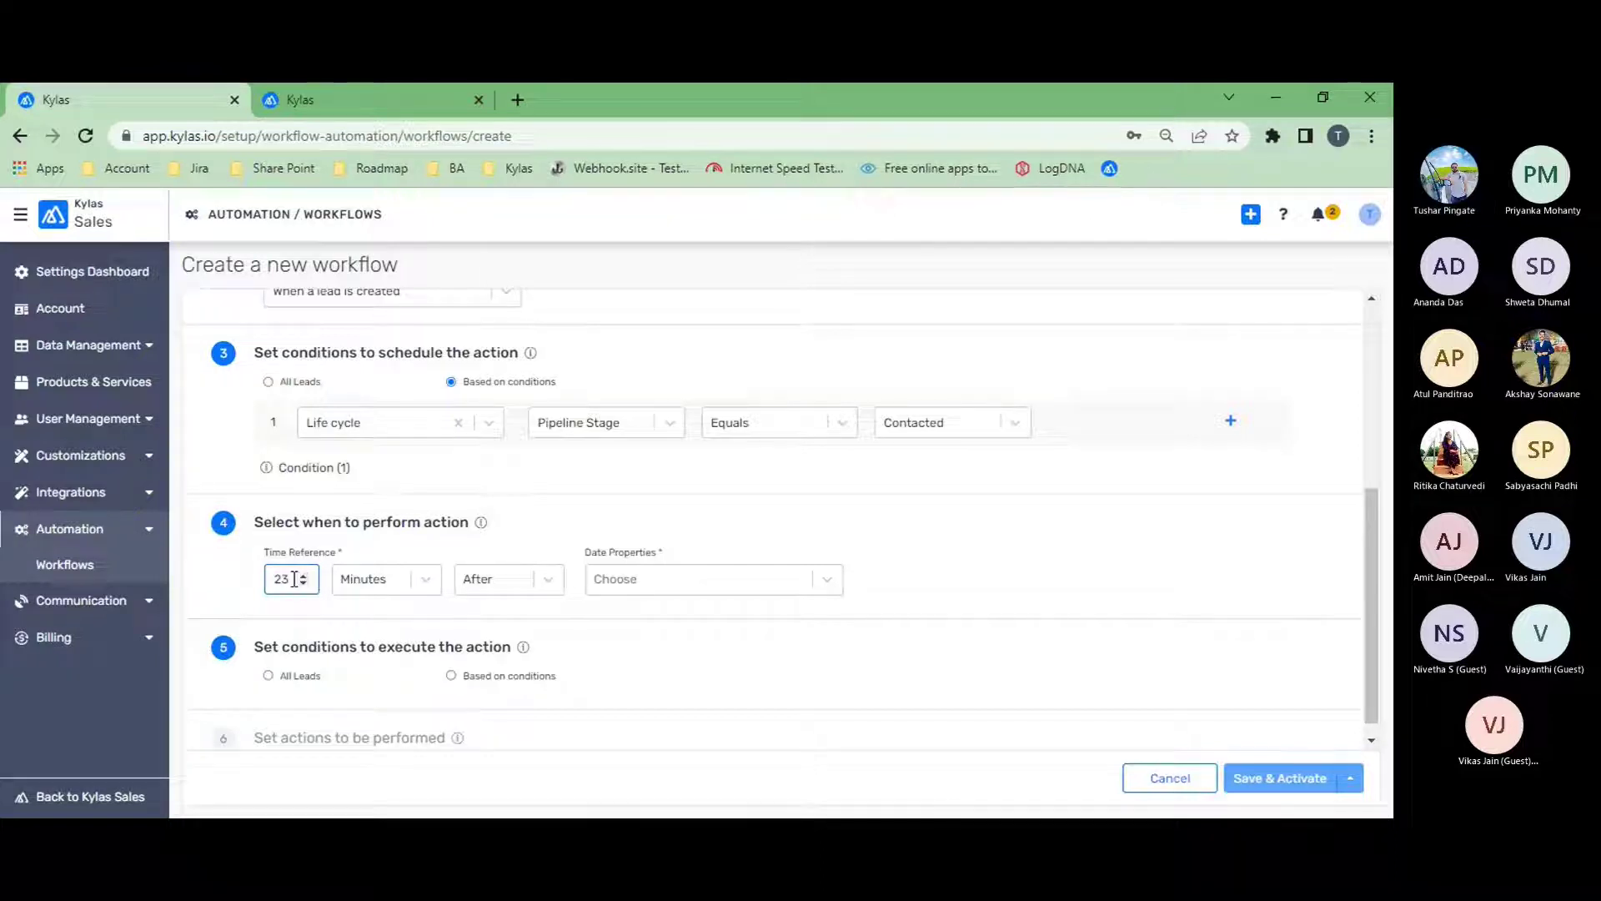
pyautogui.press('BackSpace')
pyautogui.press('BackSpace')
pyautogui.click(375, 579)
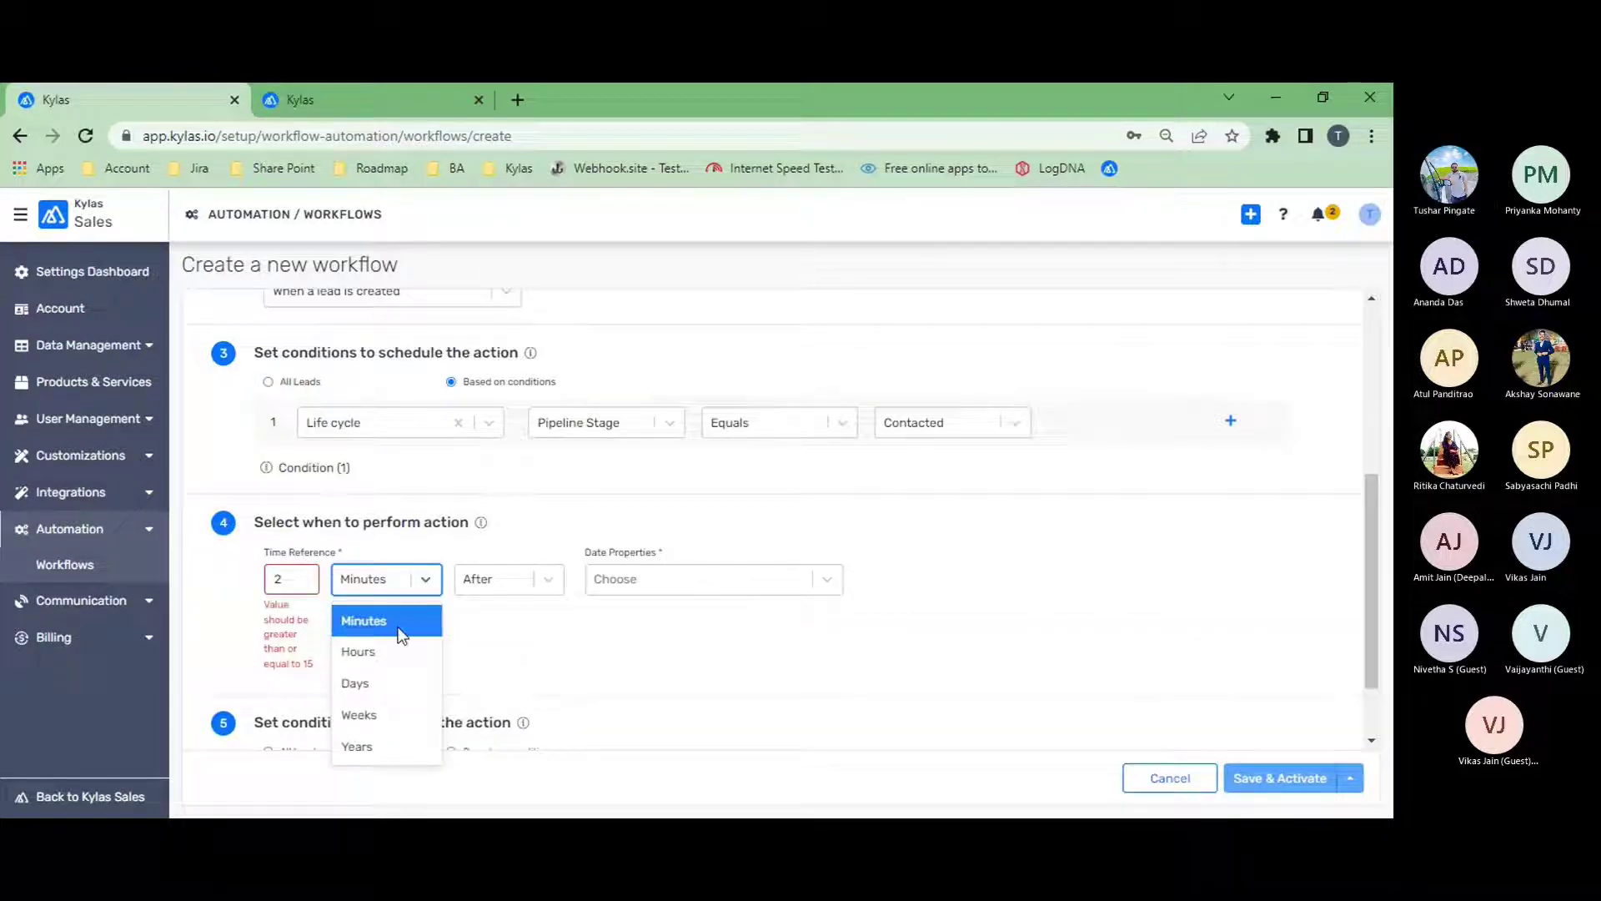
pyautogui.click(392, 688)
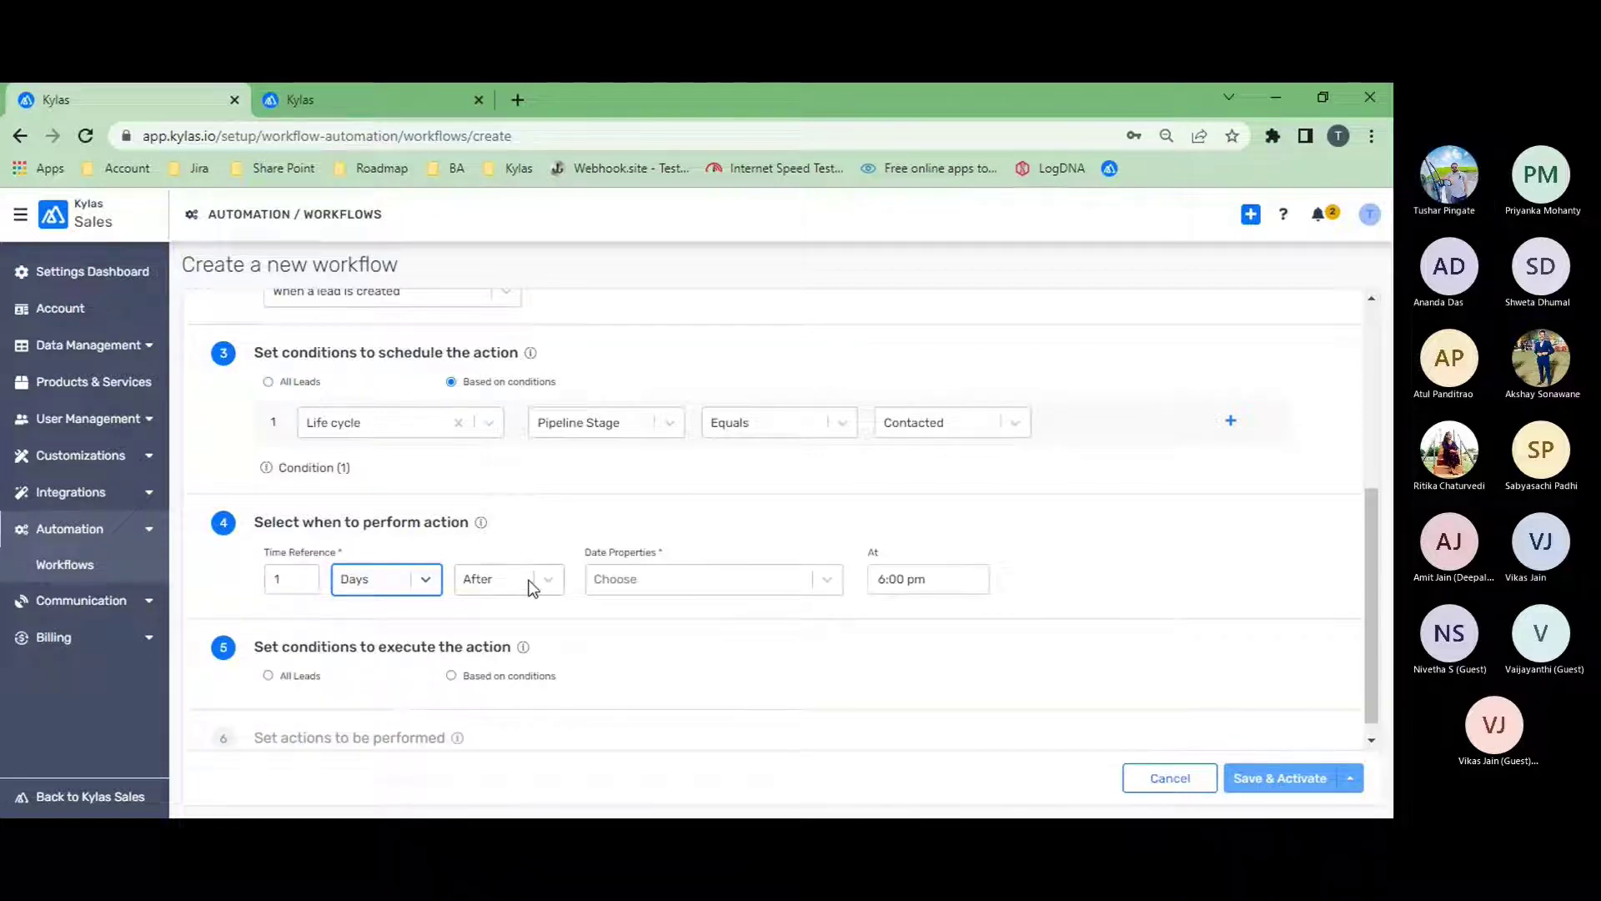
pyautogui.click(662, 579)
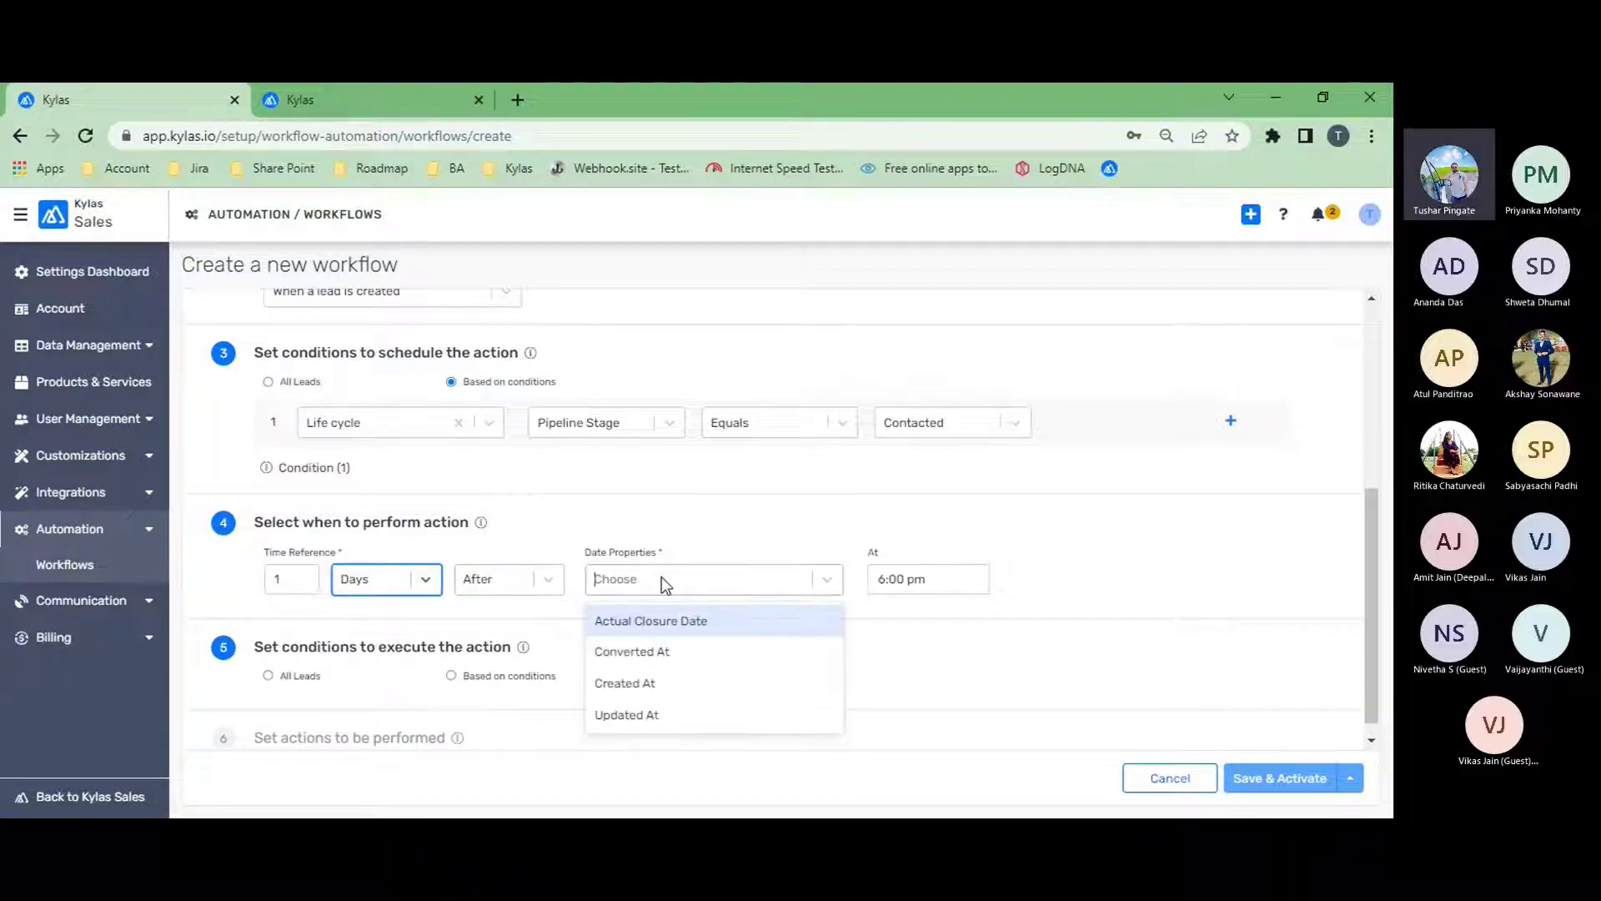
pyautogui.click(654, 682)
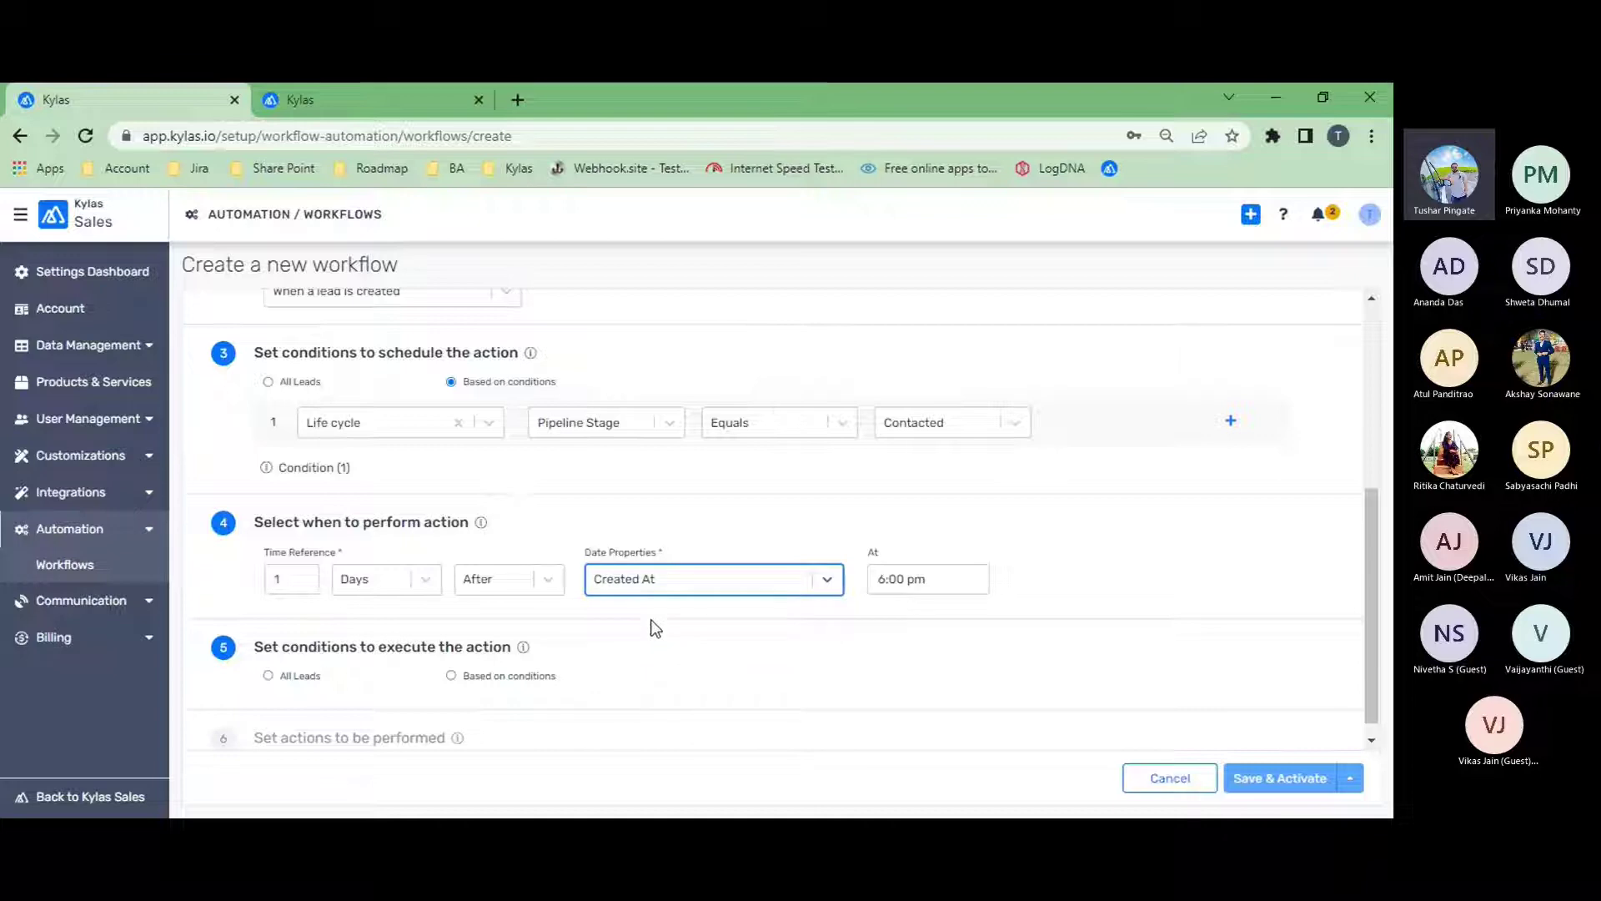
# Set the time at which the delayed action is performed to 8:00 am
pyautogui.click(919, 579)
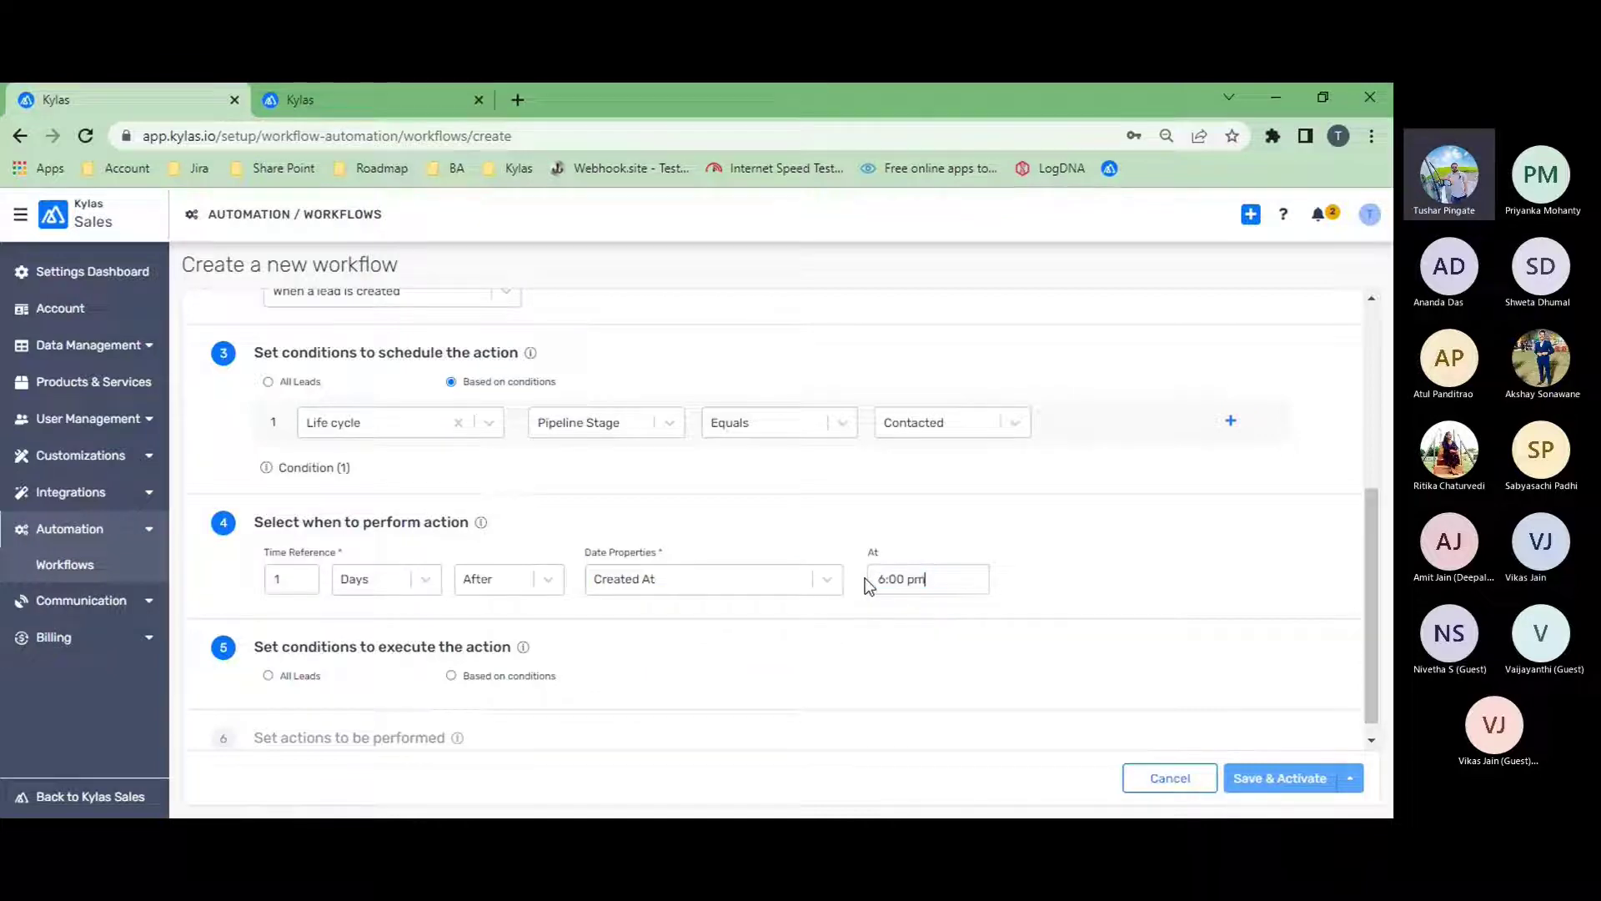
pyautogui.click(887, 578)
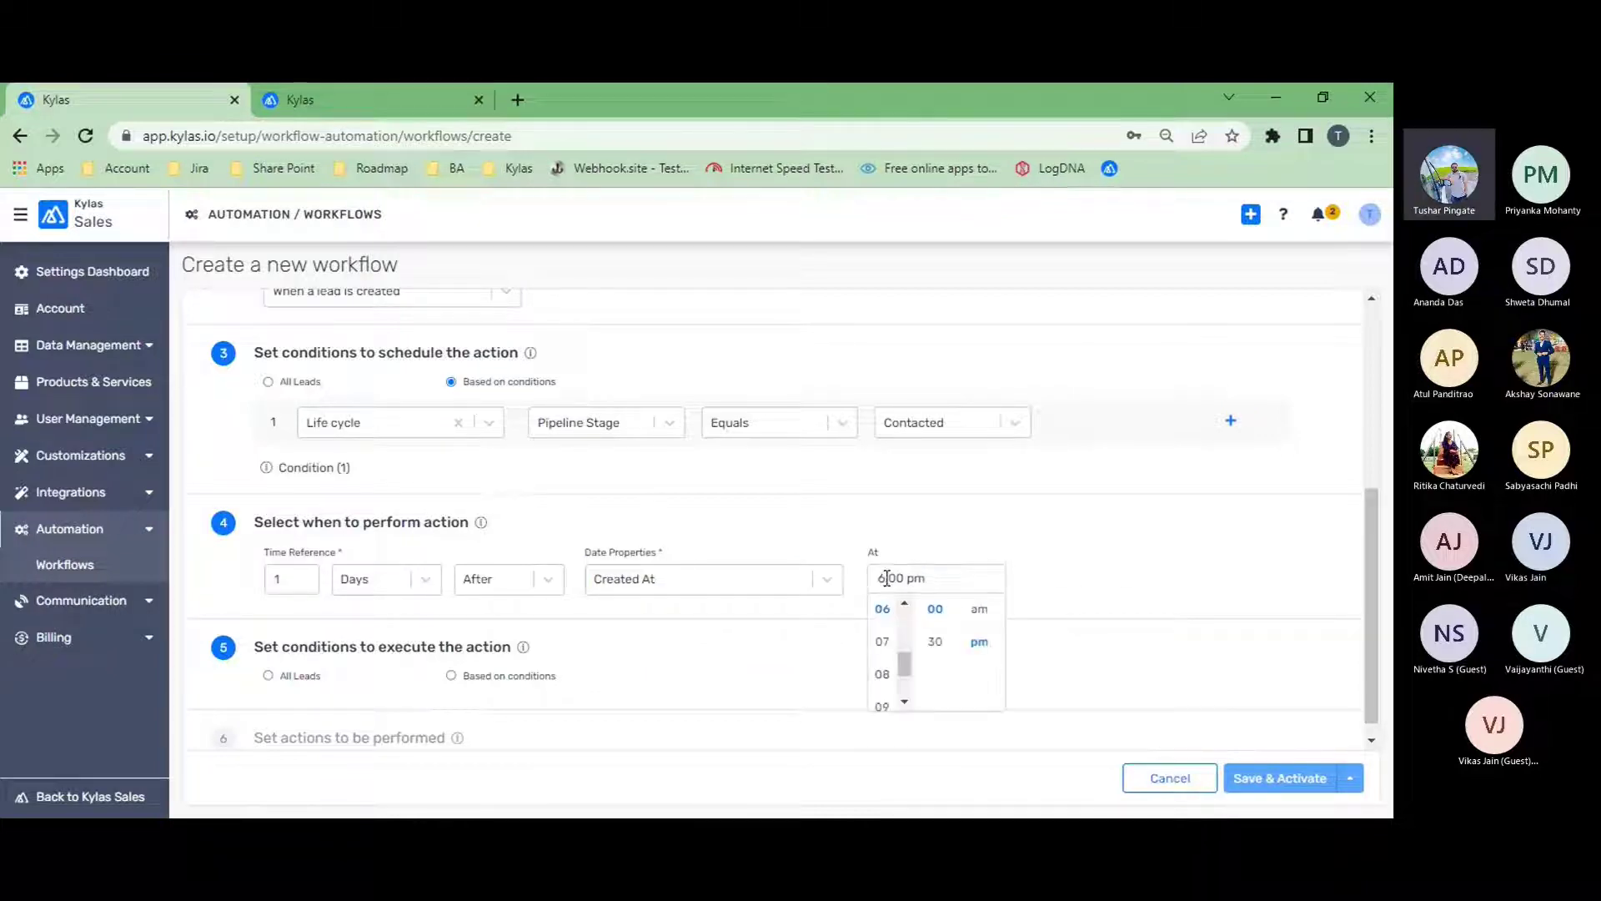
pyautogui.moveTo(905, 661)
pyautogui.mouseDown()
pyautogui.moveTo(906, 641)
pyautogui.moveTo(907, 674)
pyautogui.mouseUp()
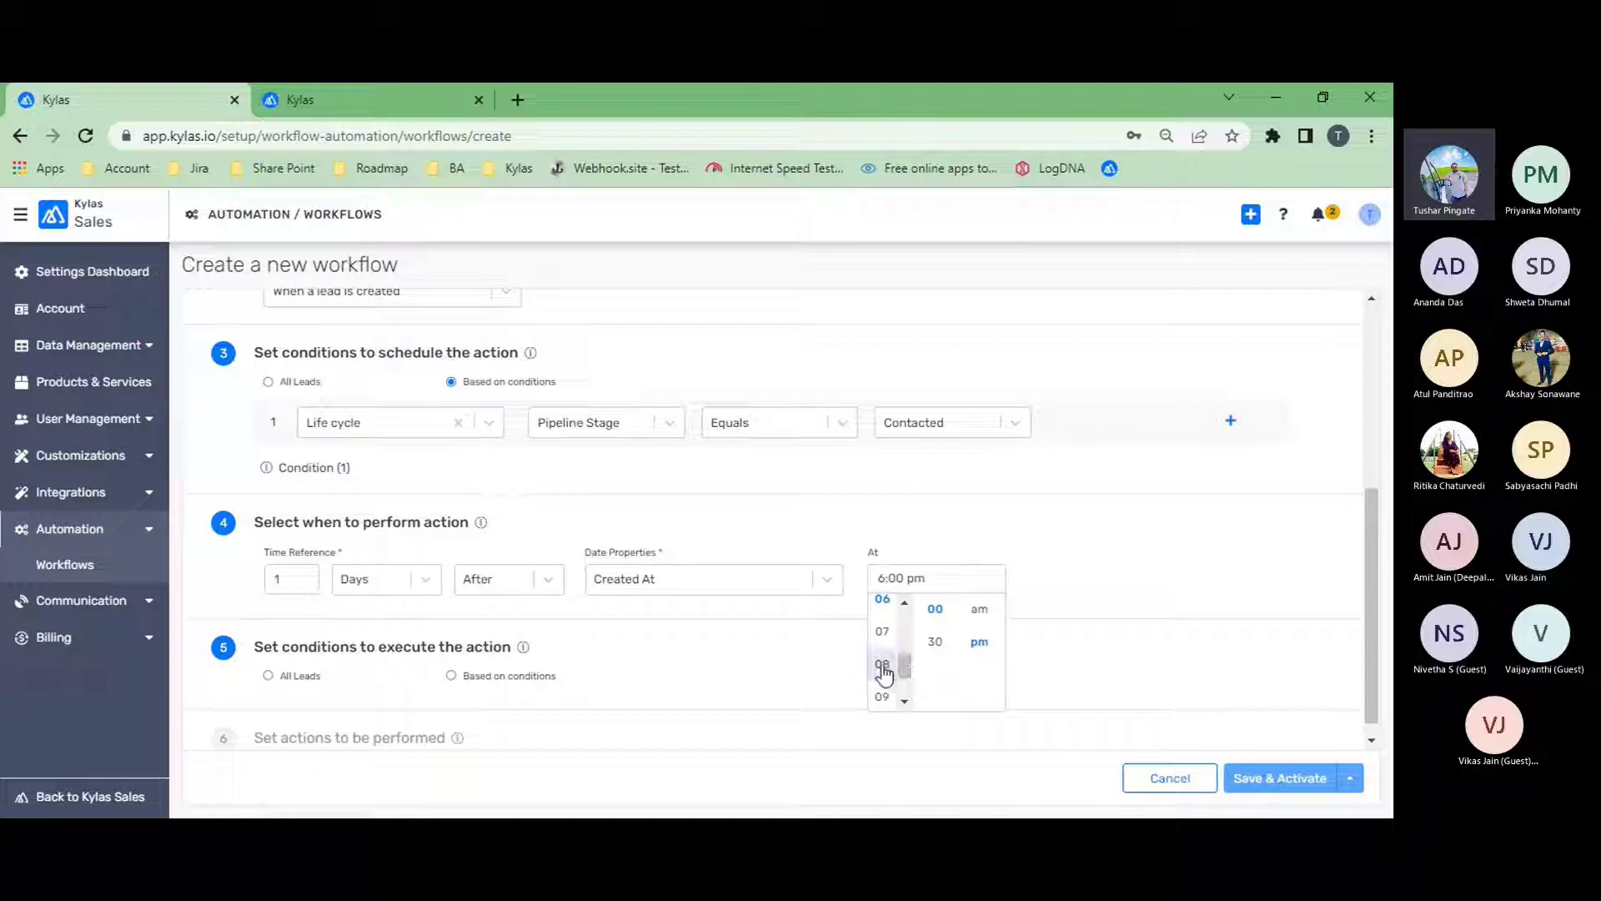
pyautogui.click(882, 668)
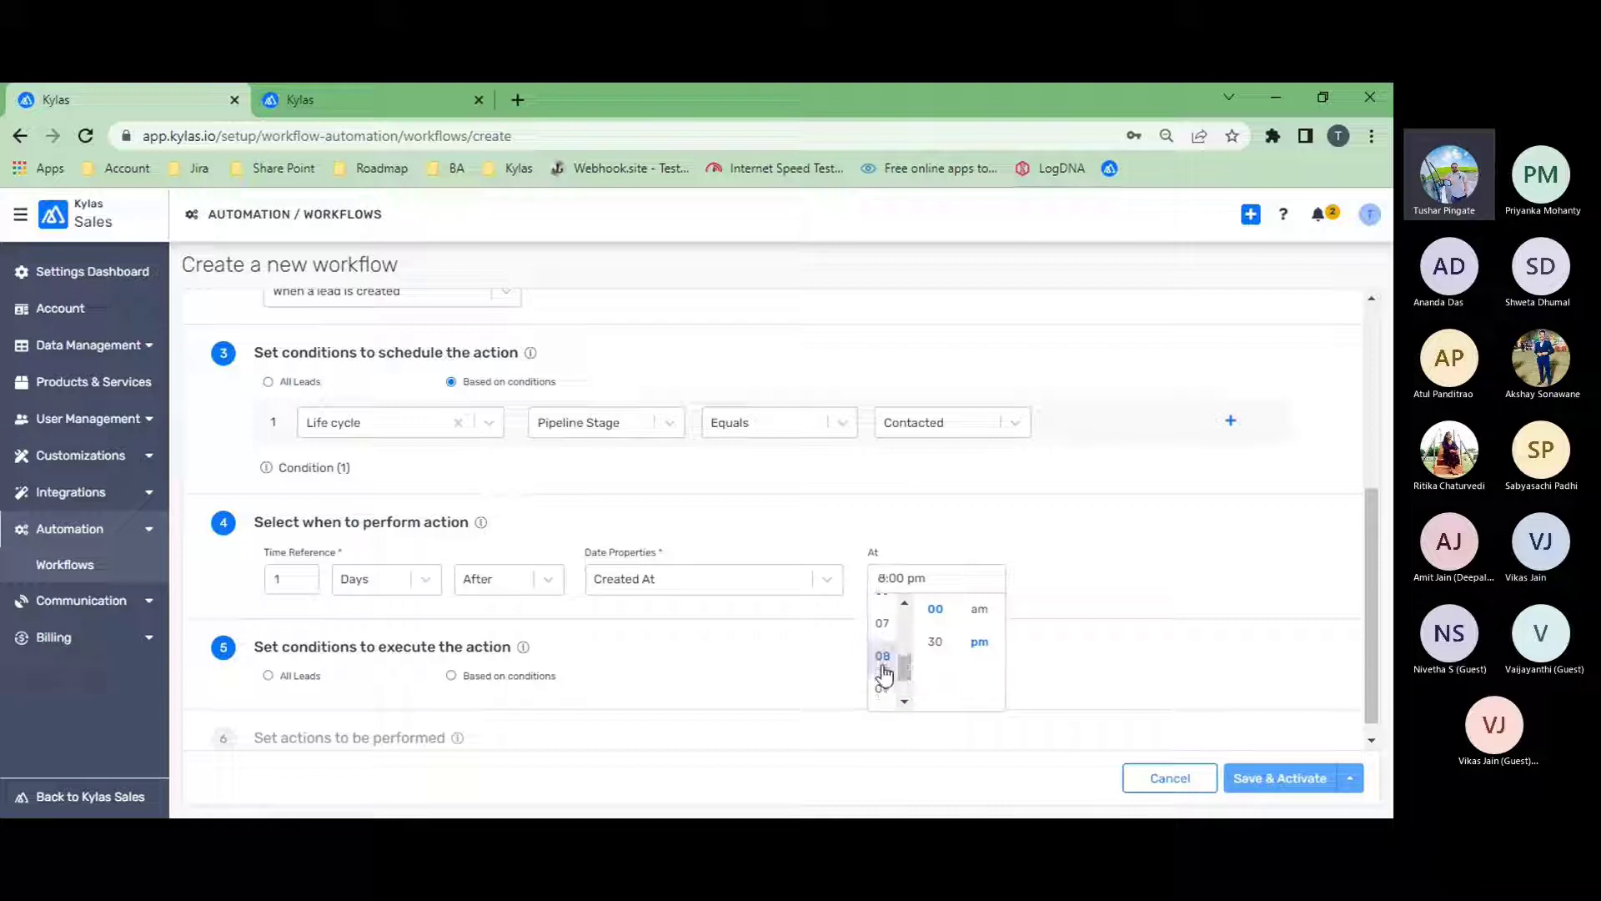
pyautogui.click(982, 615)
pyautogui.click(831, 631)
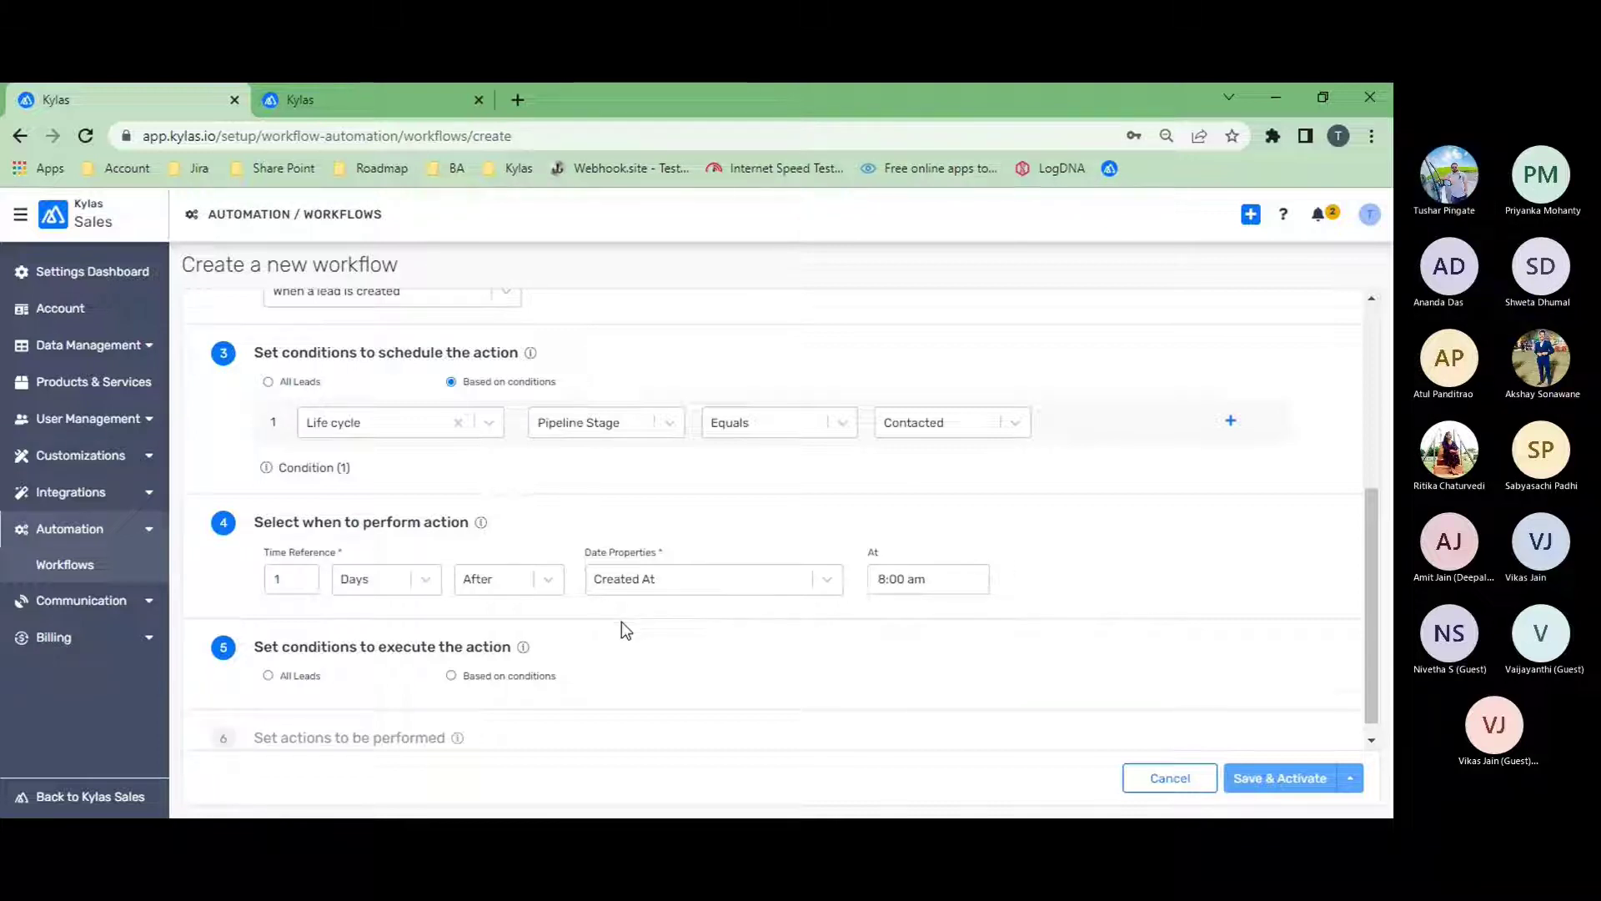
# Make the execution of the action based on conditions instead of applying it to all leads
pyautogui.scroll(-1, 622, 622)
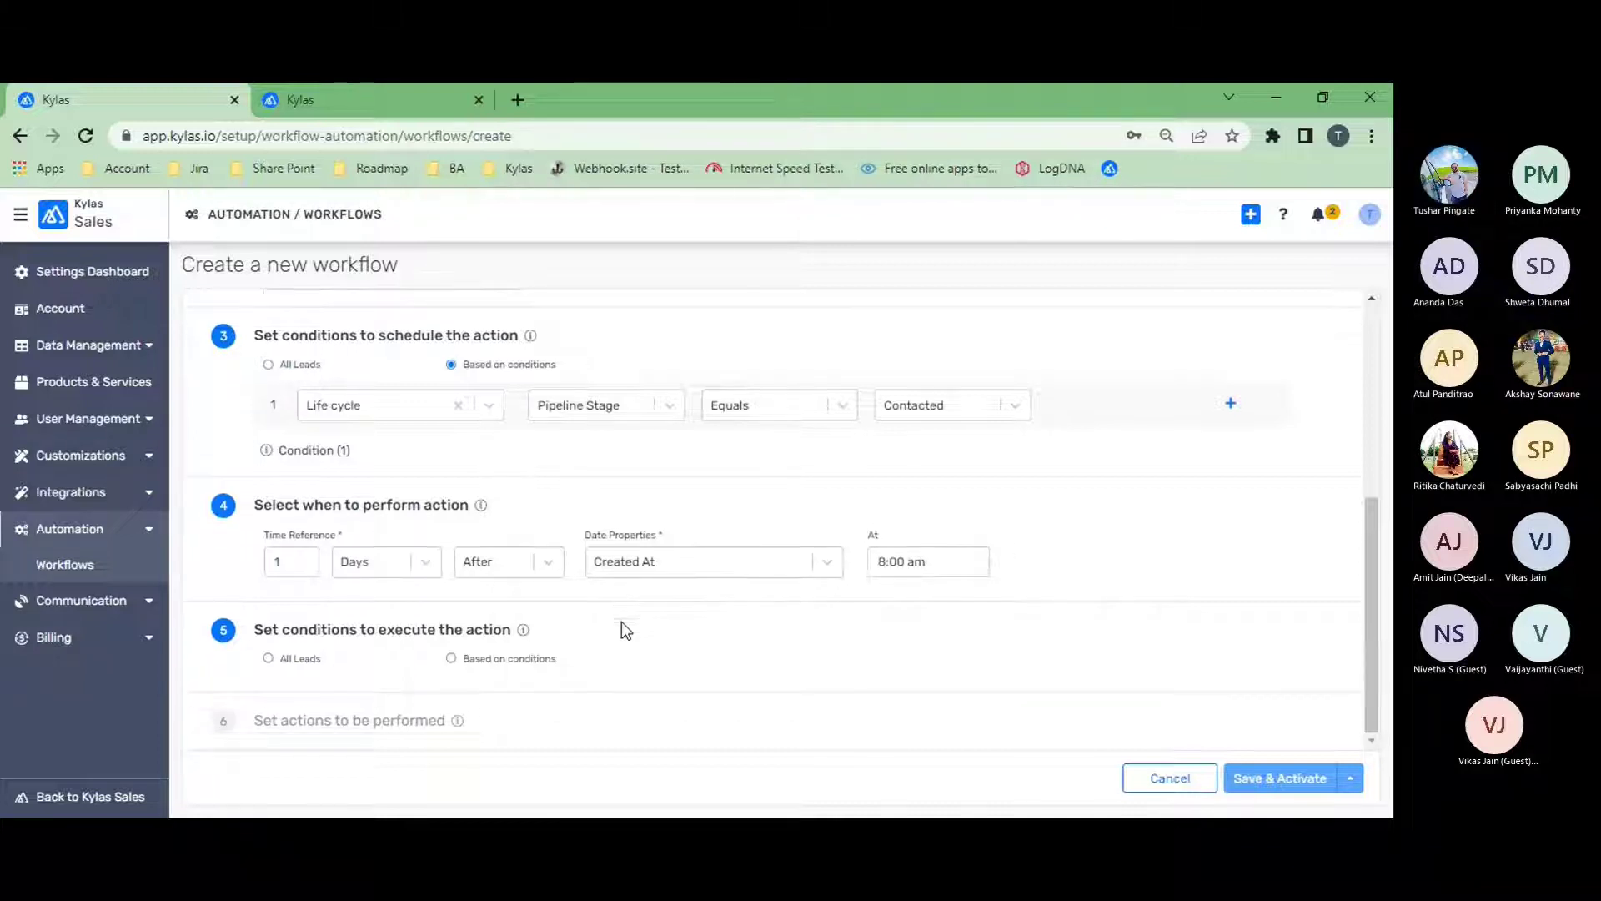
pyautogui.click(506, 662)
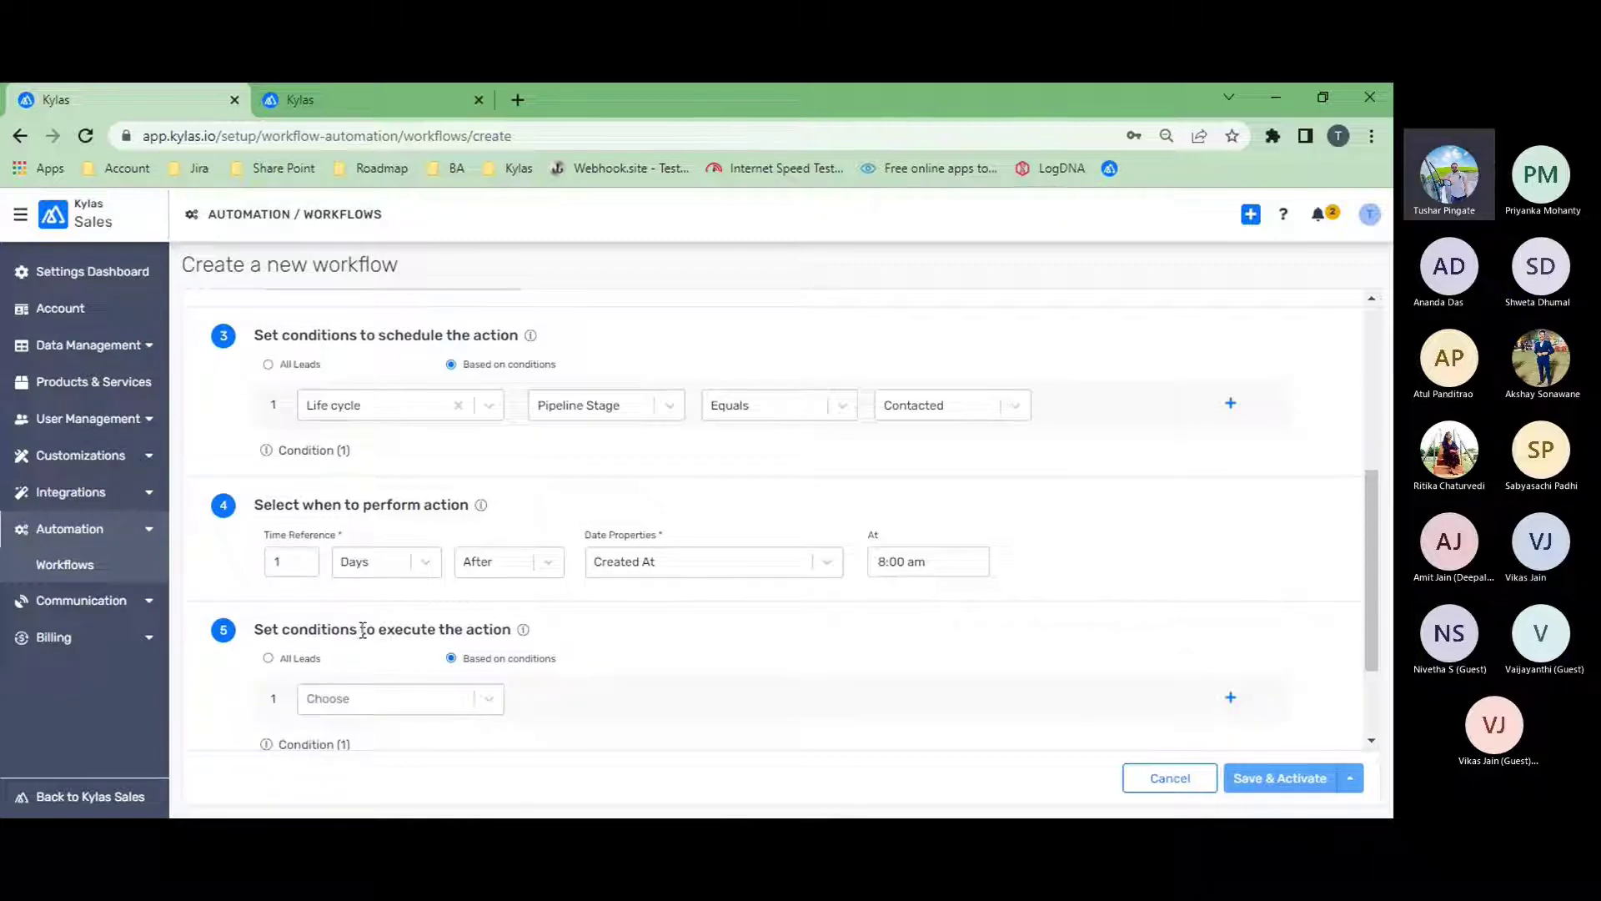
pyautogui.scroll(-1, 479, 627)
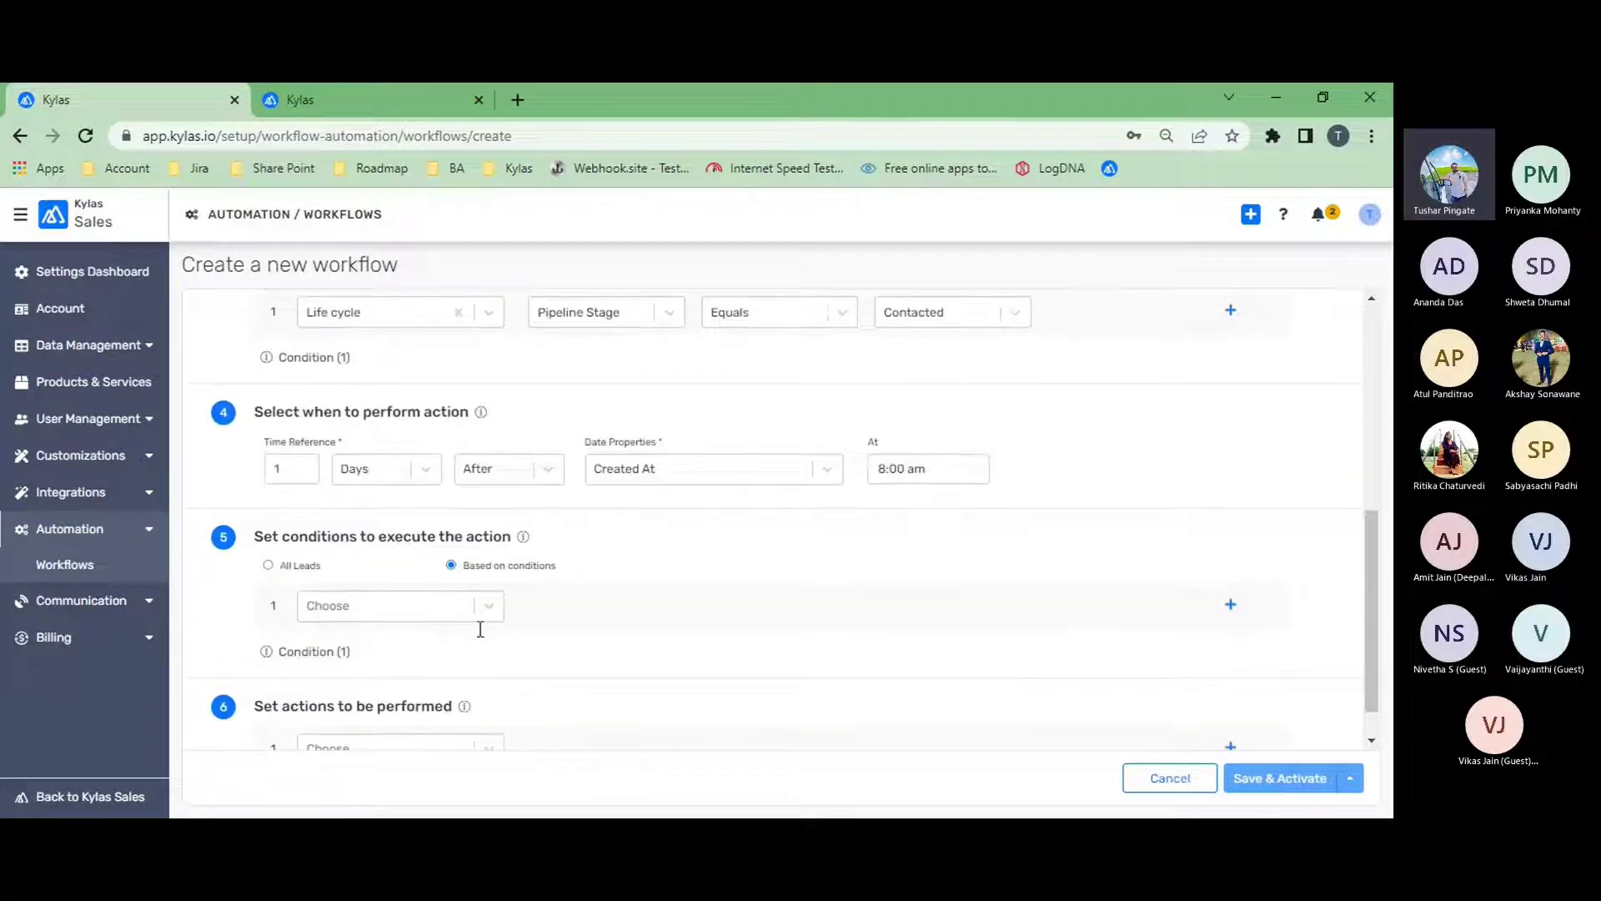
pyautogui.scroll(1, 480, 627)
pyautogui.scroll(1, 425, 376)
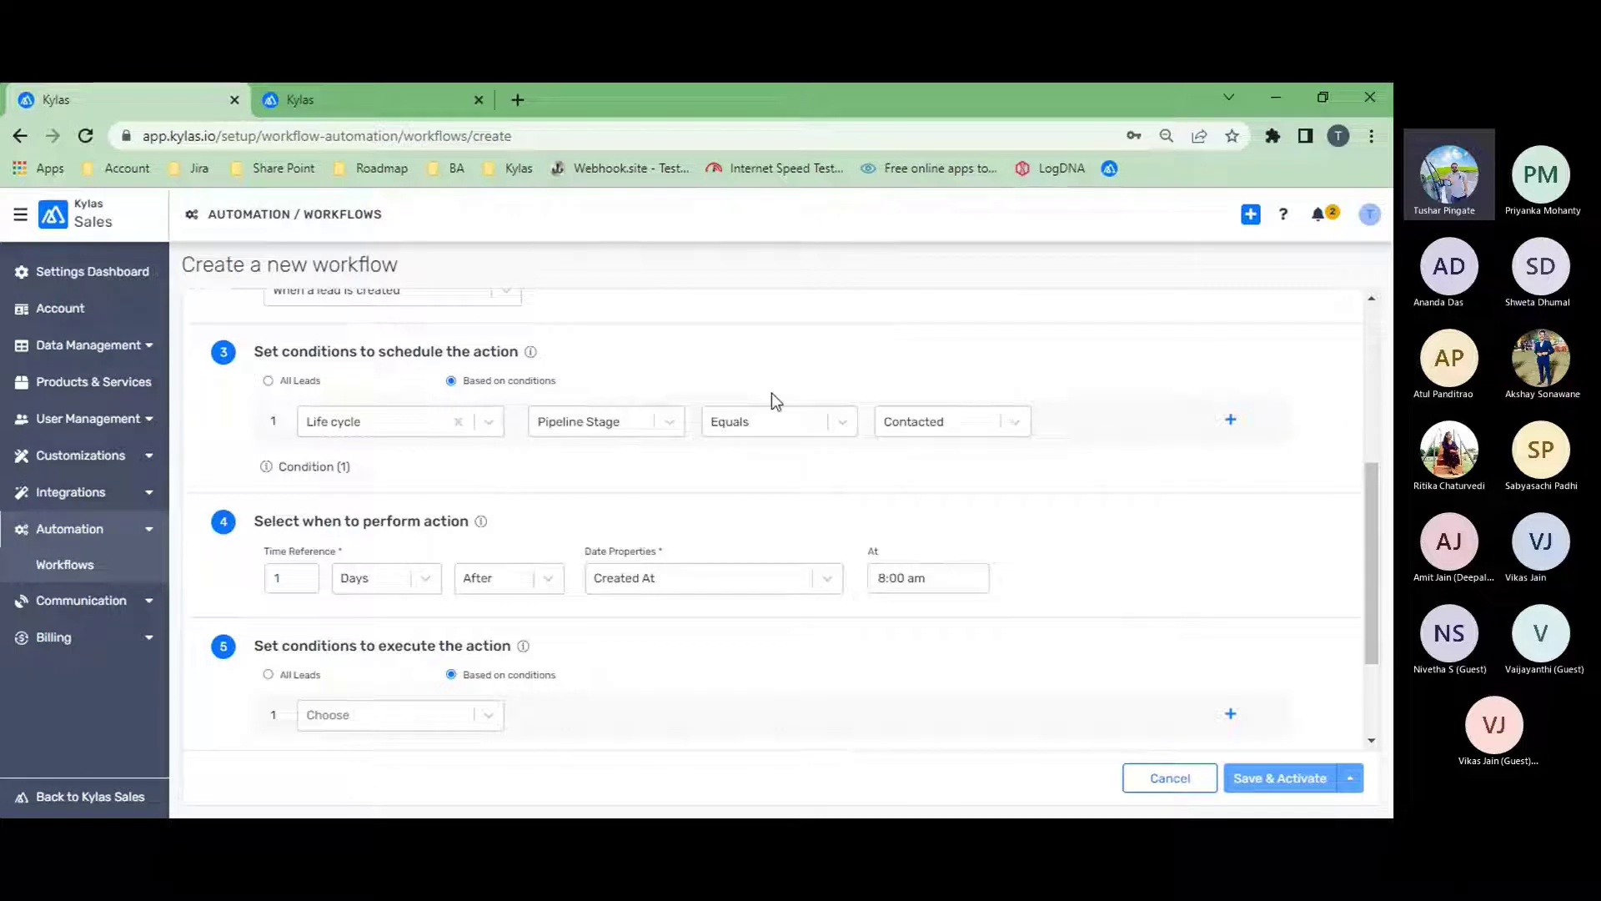
pyautogui.scroll(-1, 500, 680)
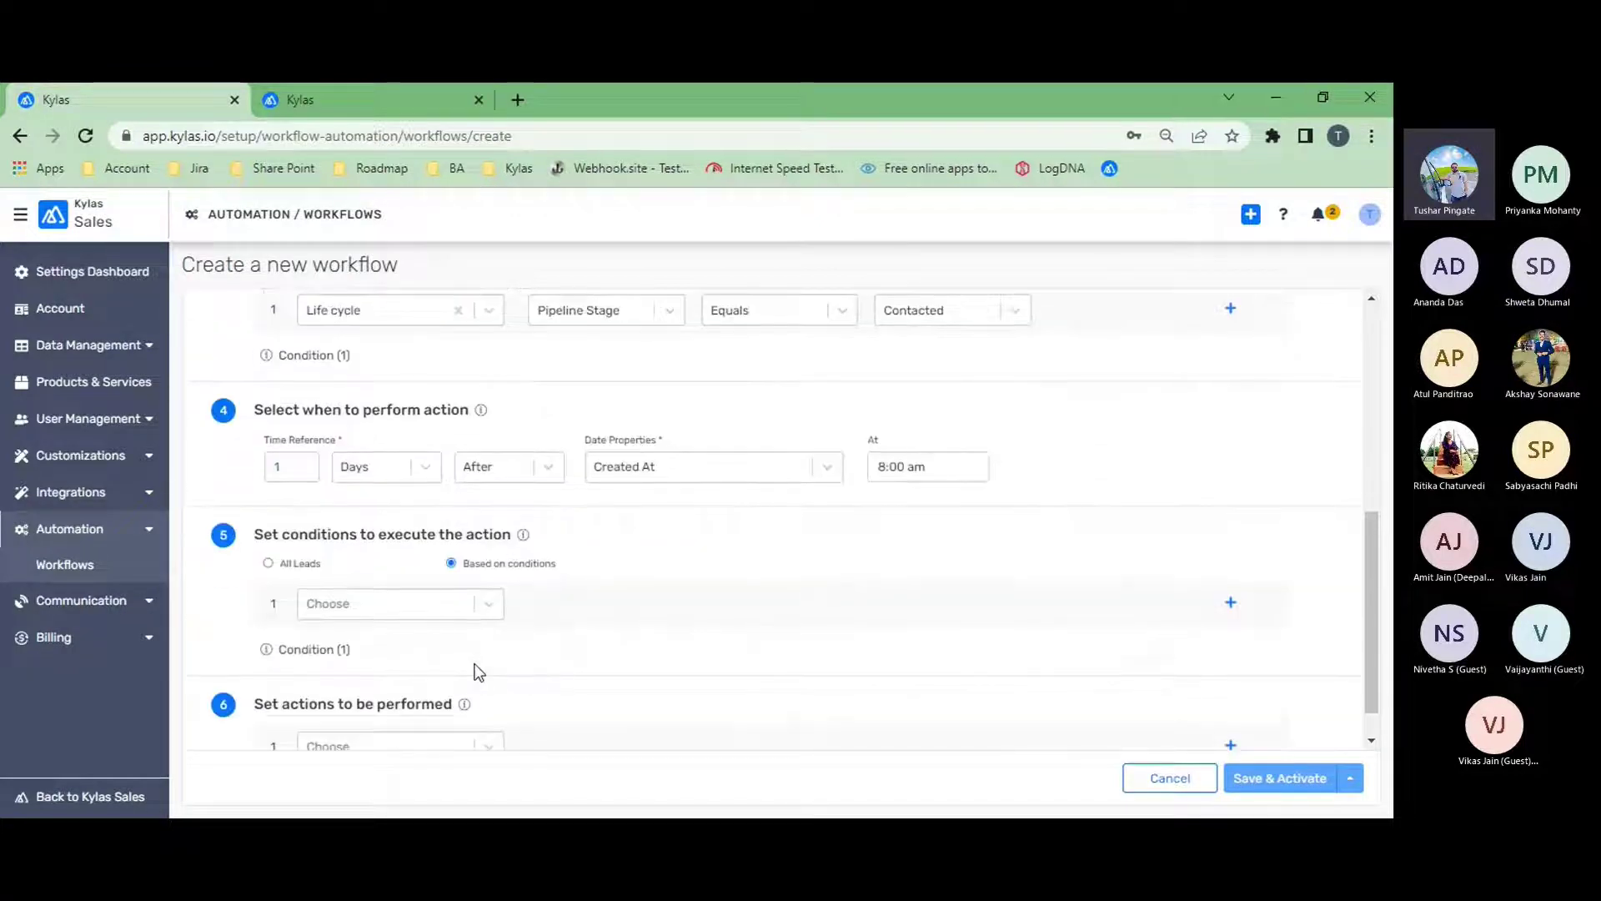
# Define the execution condition as Pipeline Stage in the Life cycle pipeline equals Contacted
pyautogui.click(492, 609)
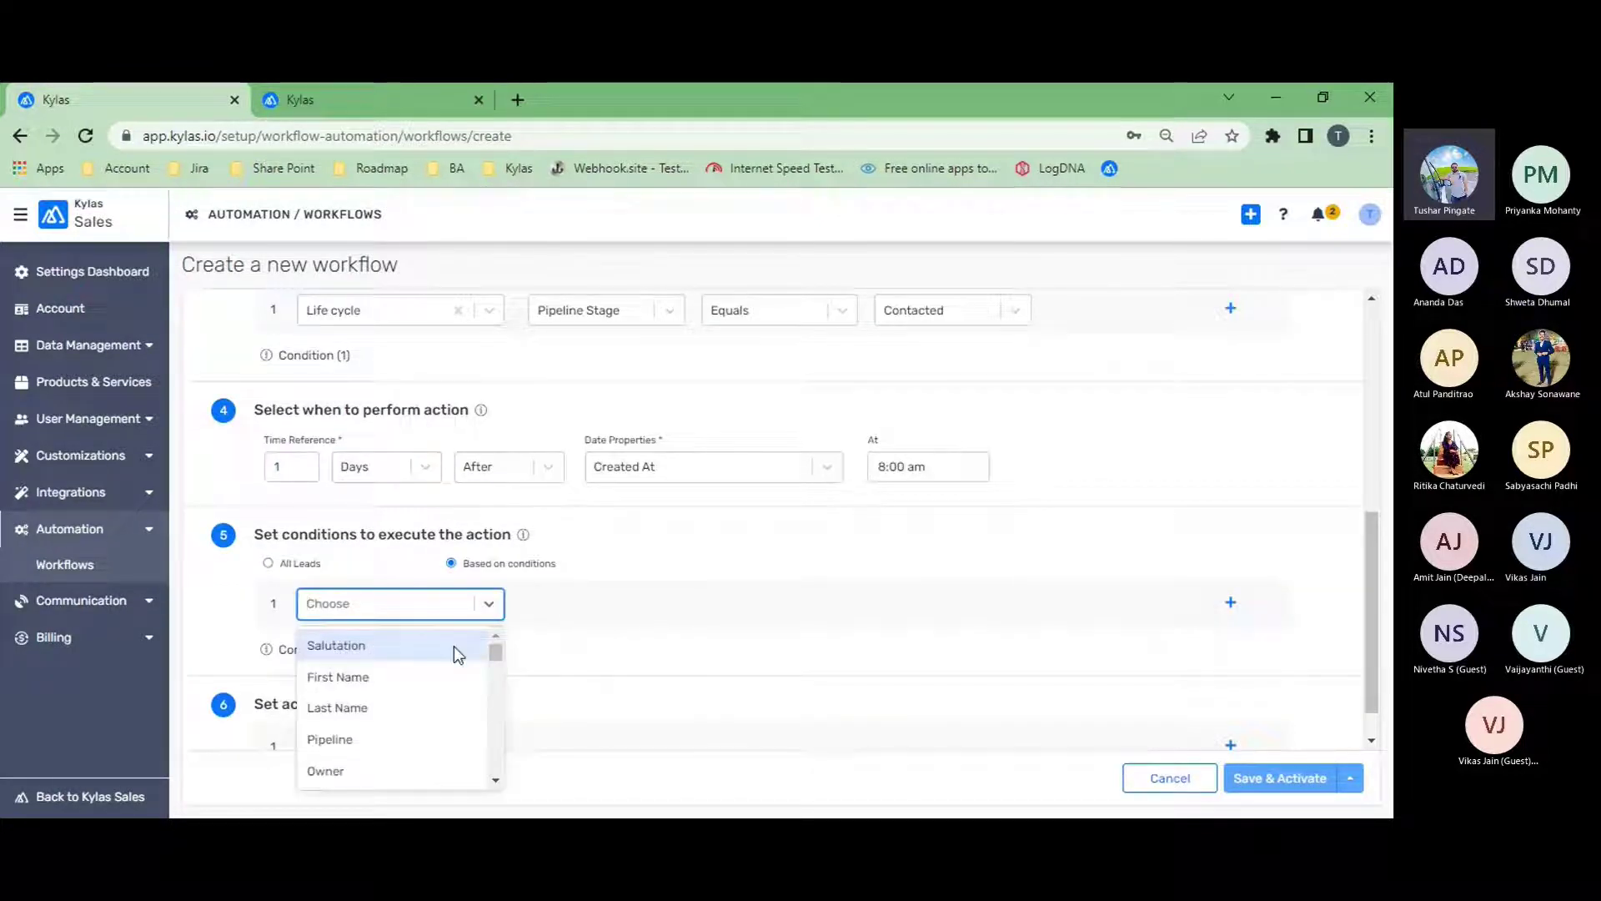
pyautogui.write('pi')
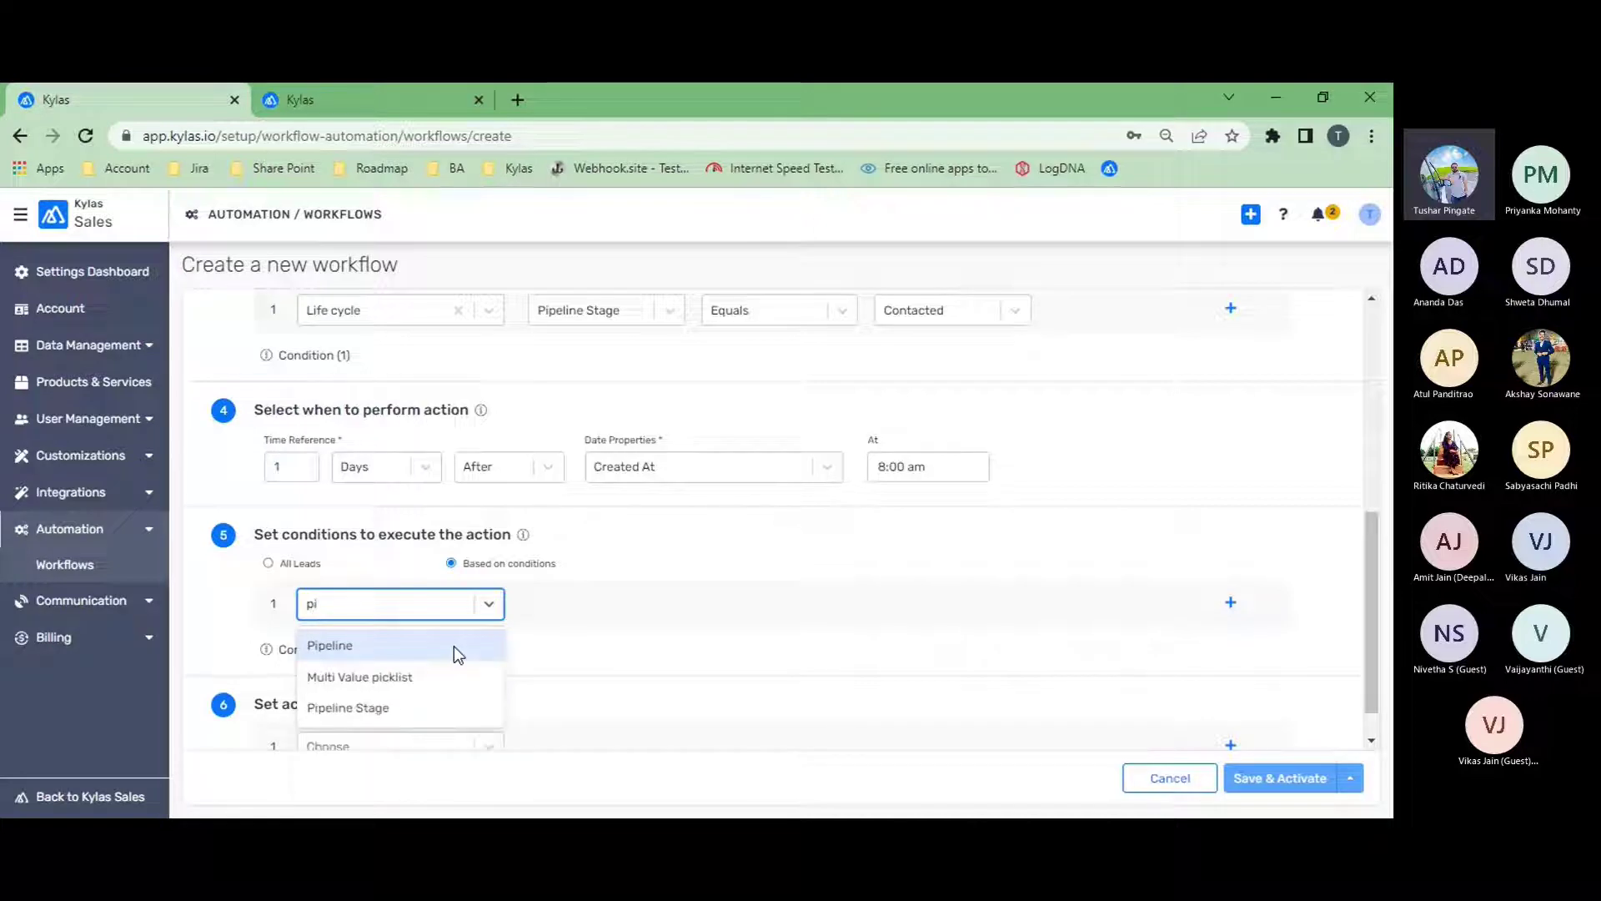
pyautogui.click(388, 708)
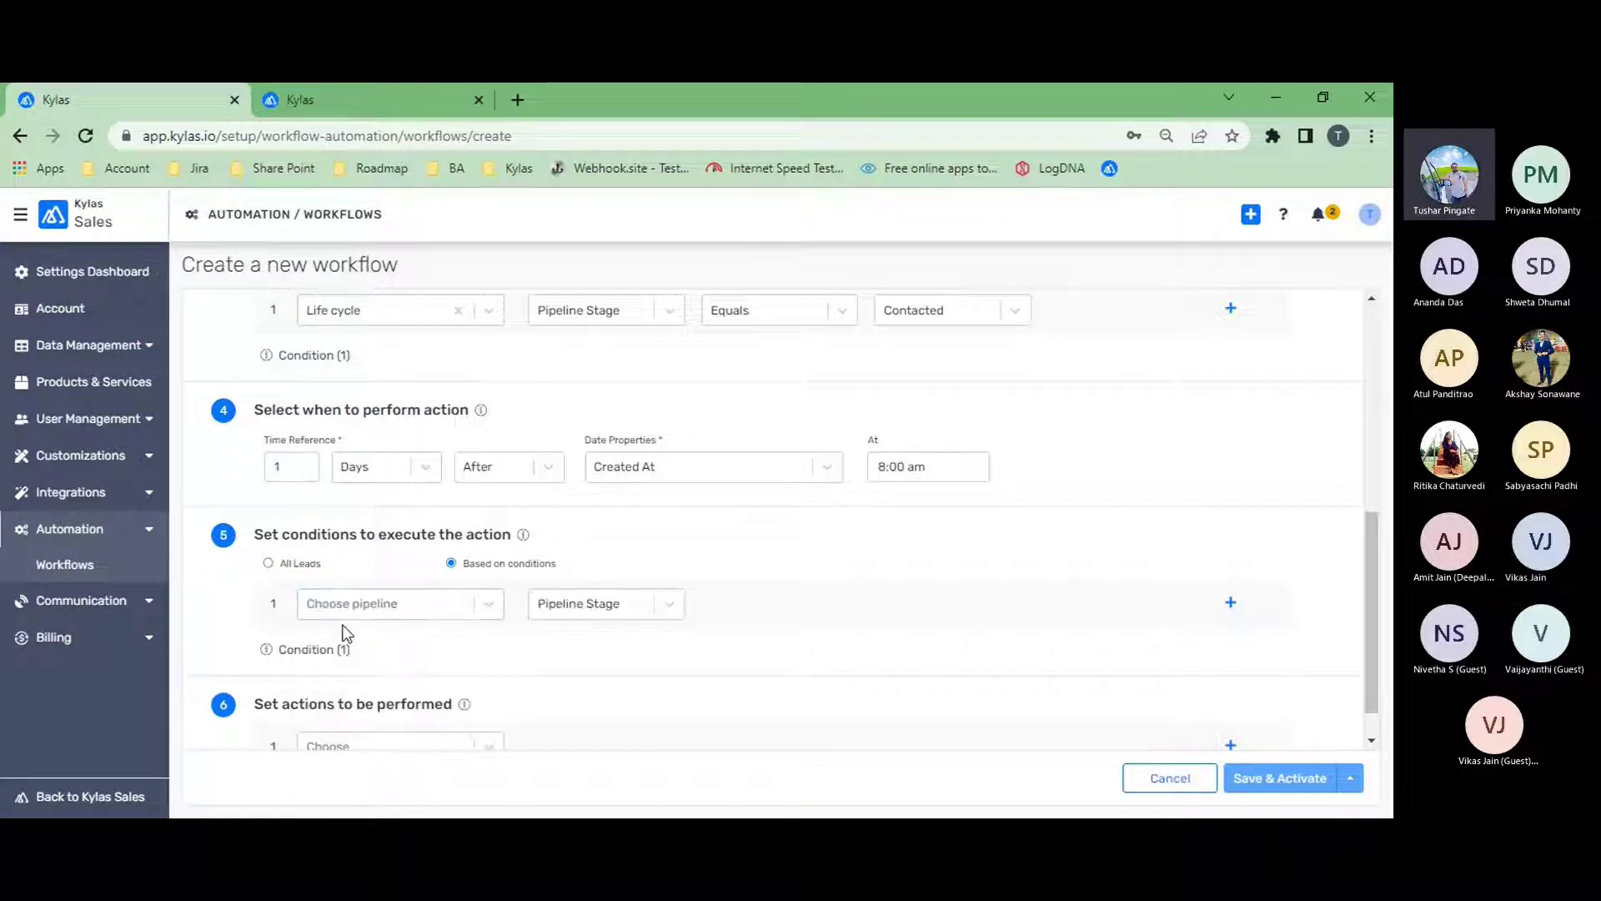
pyautogui.click(442, 613)
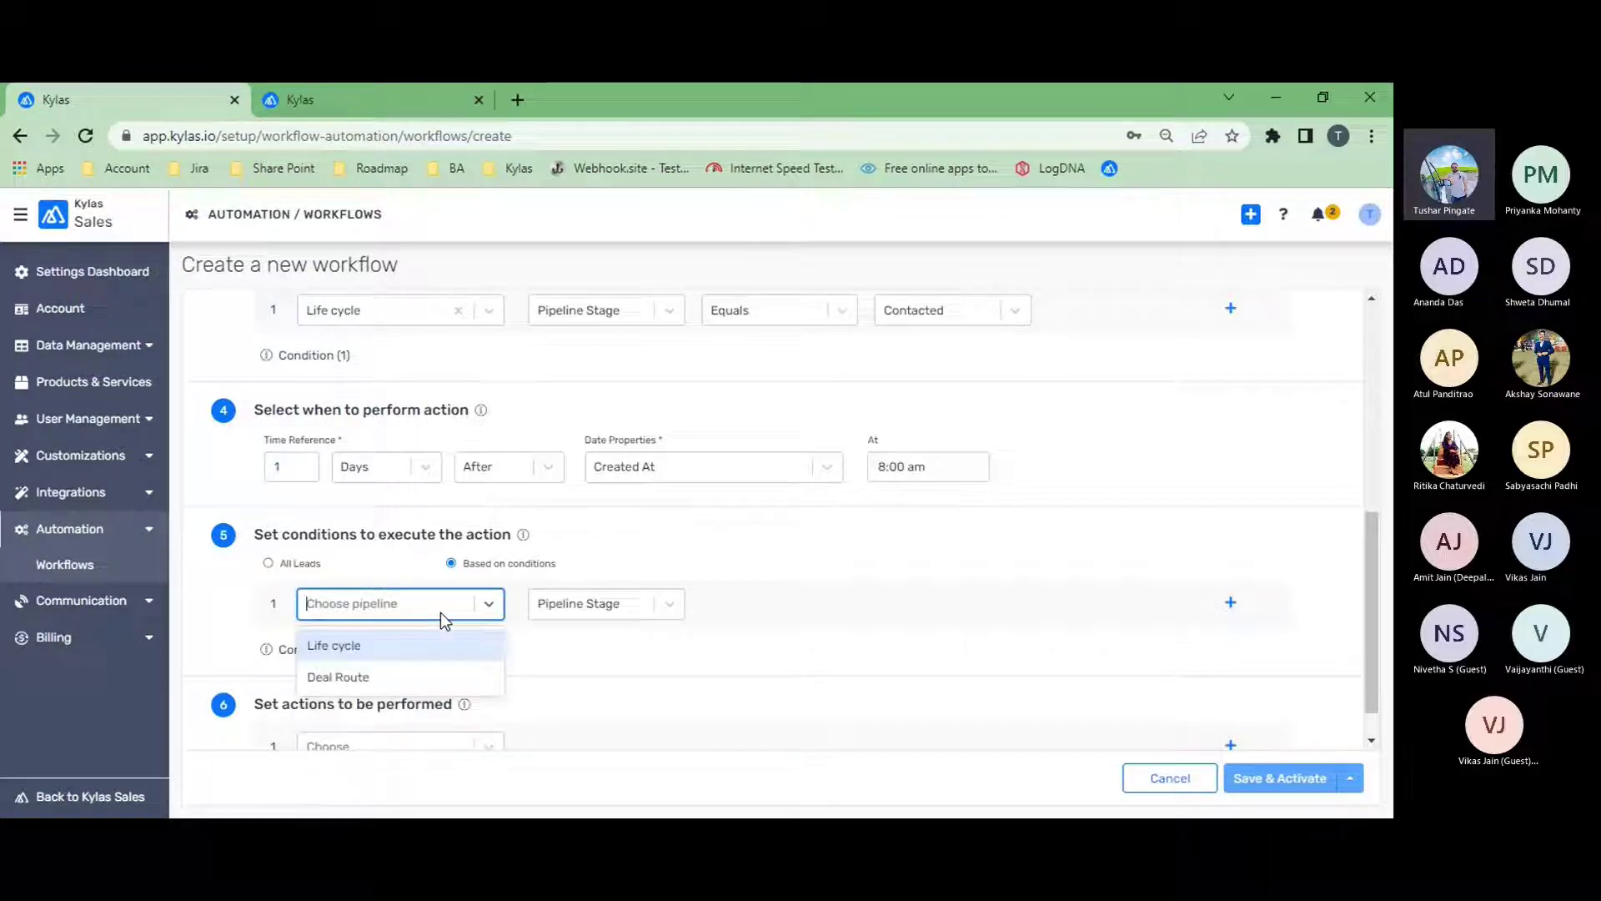
pyautogui.click(388, 645)
pyautogui.click(952, 607)
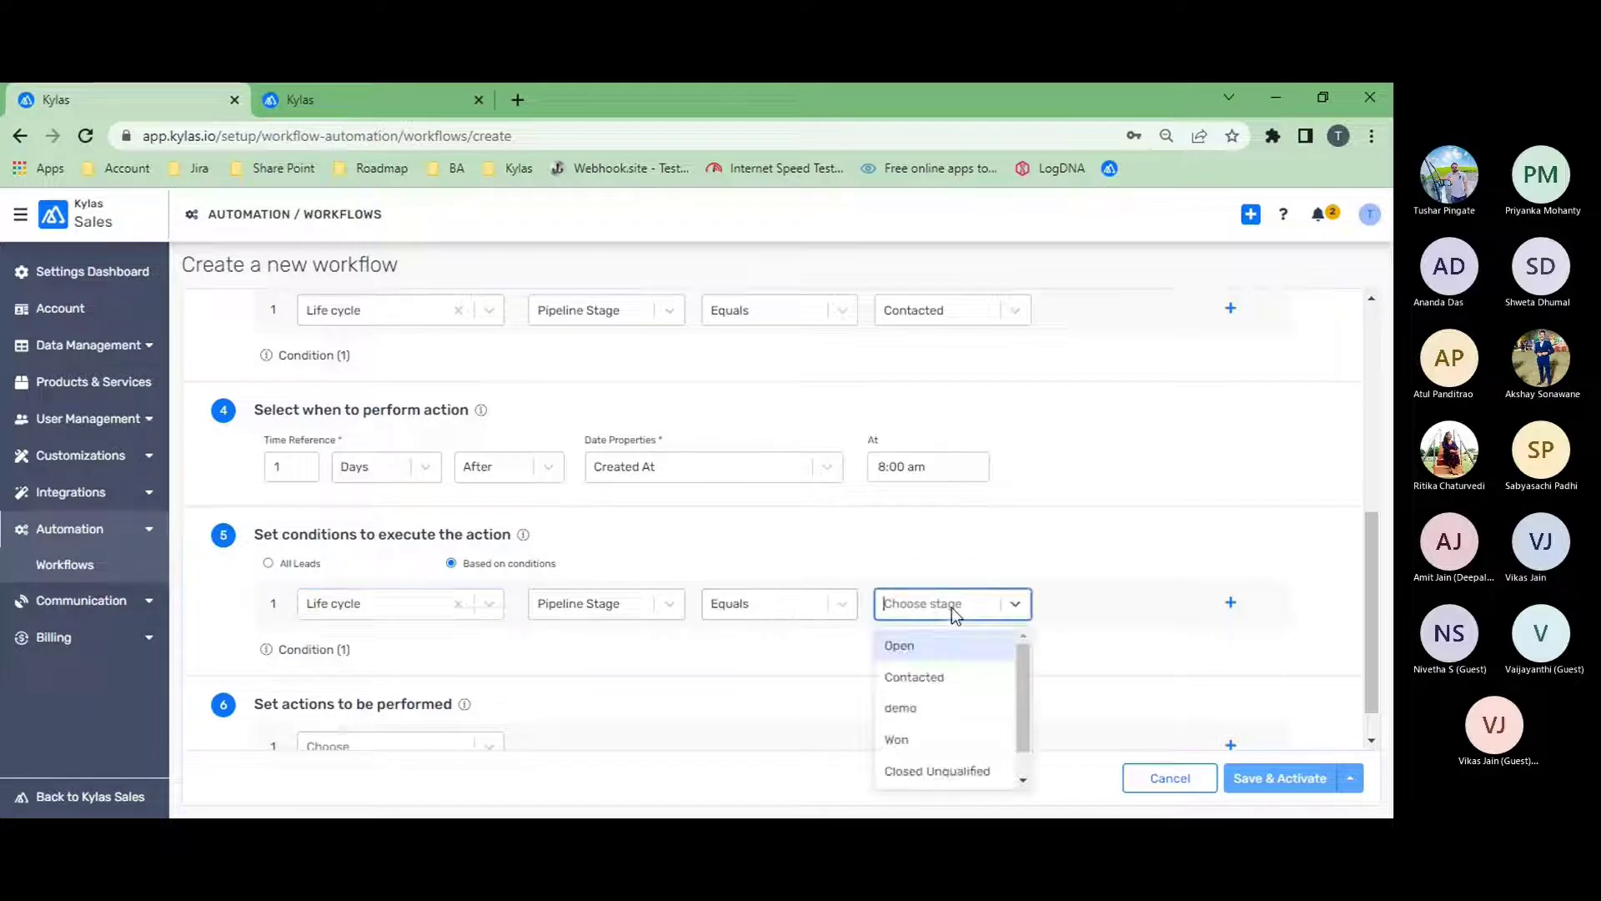
pyautogui.click(948, 677)
# Choose Create Task as the action to perform and open the form for its task details
pyautogui.scroll(-1, 717, 649)
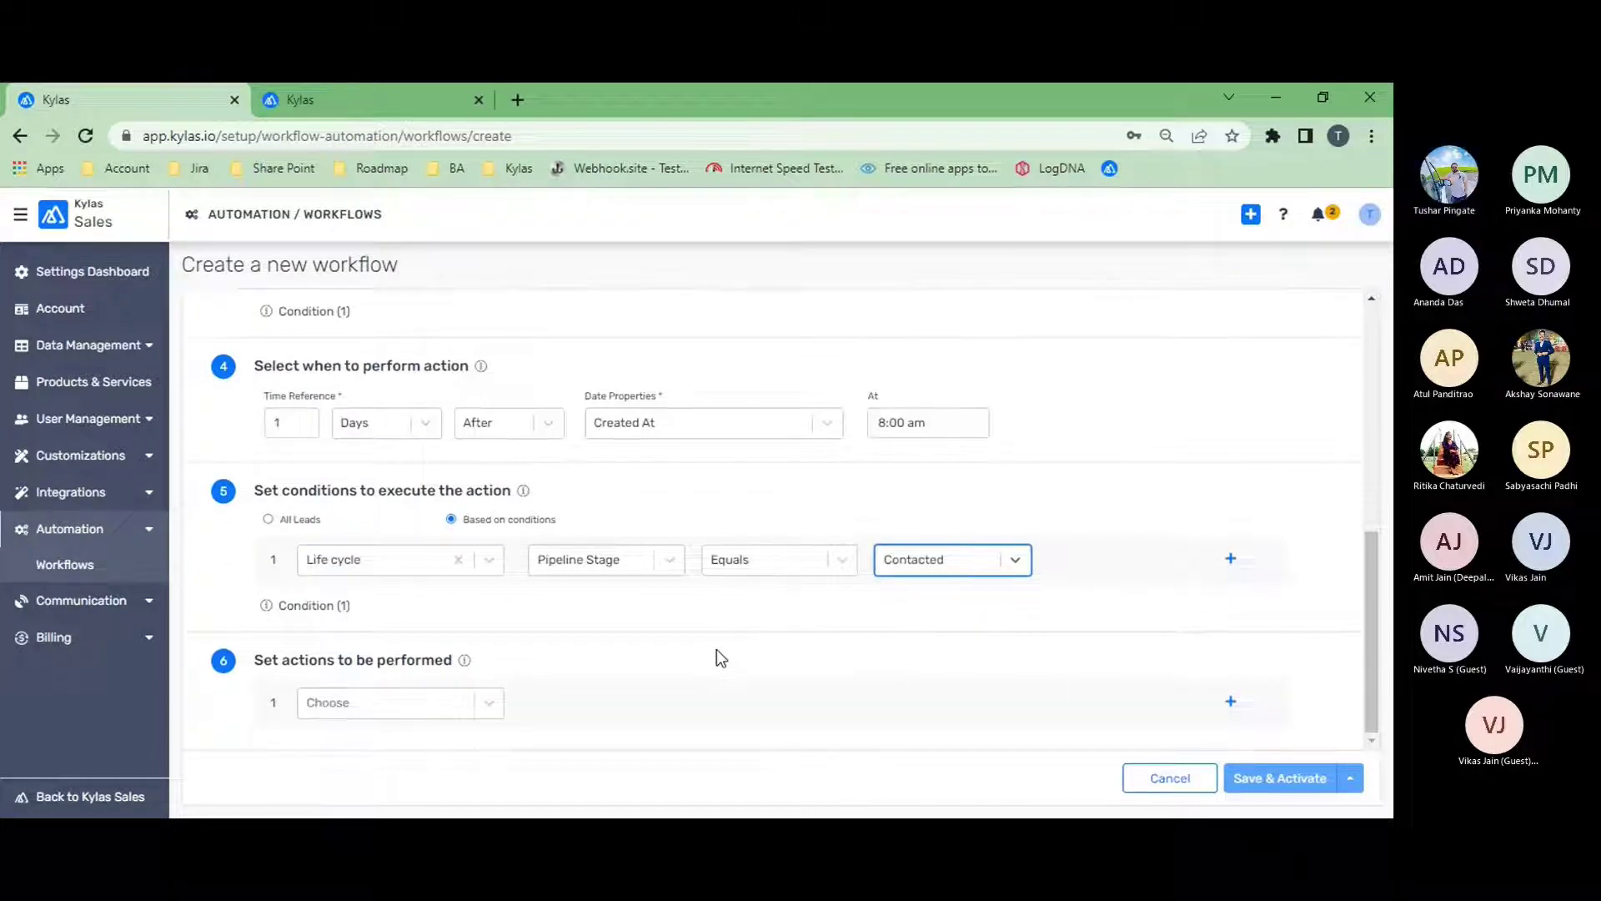
pyautogui.click(489, 704)
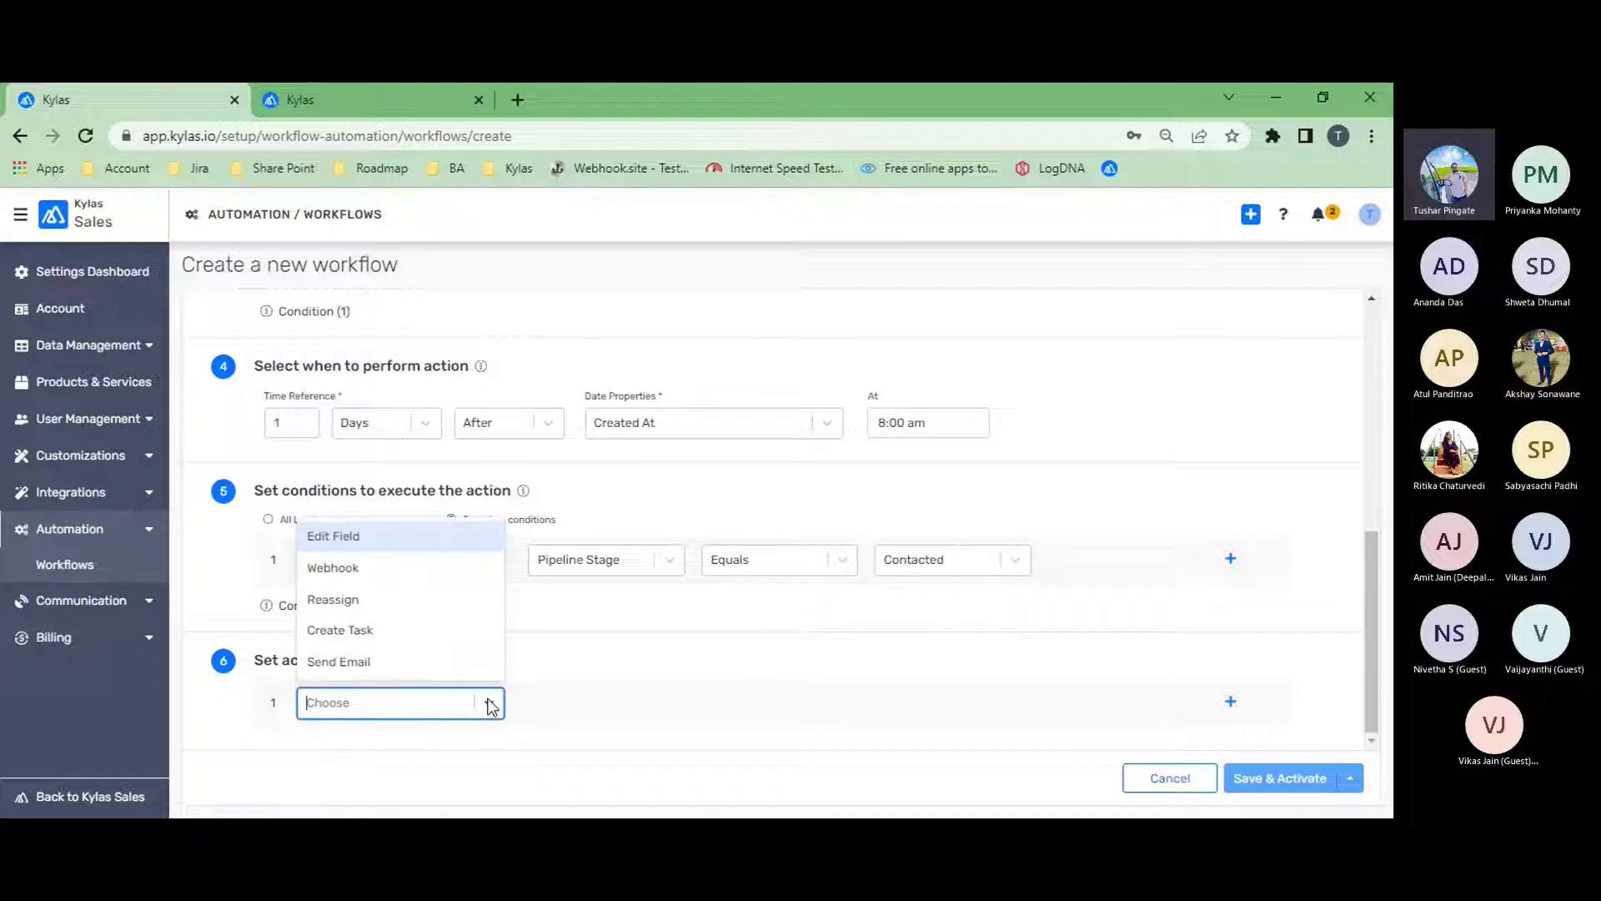
pyautogui.click(422, 629)
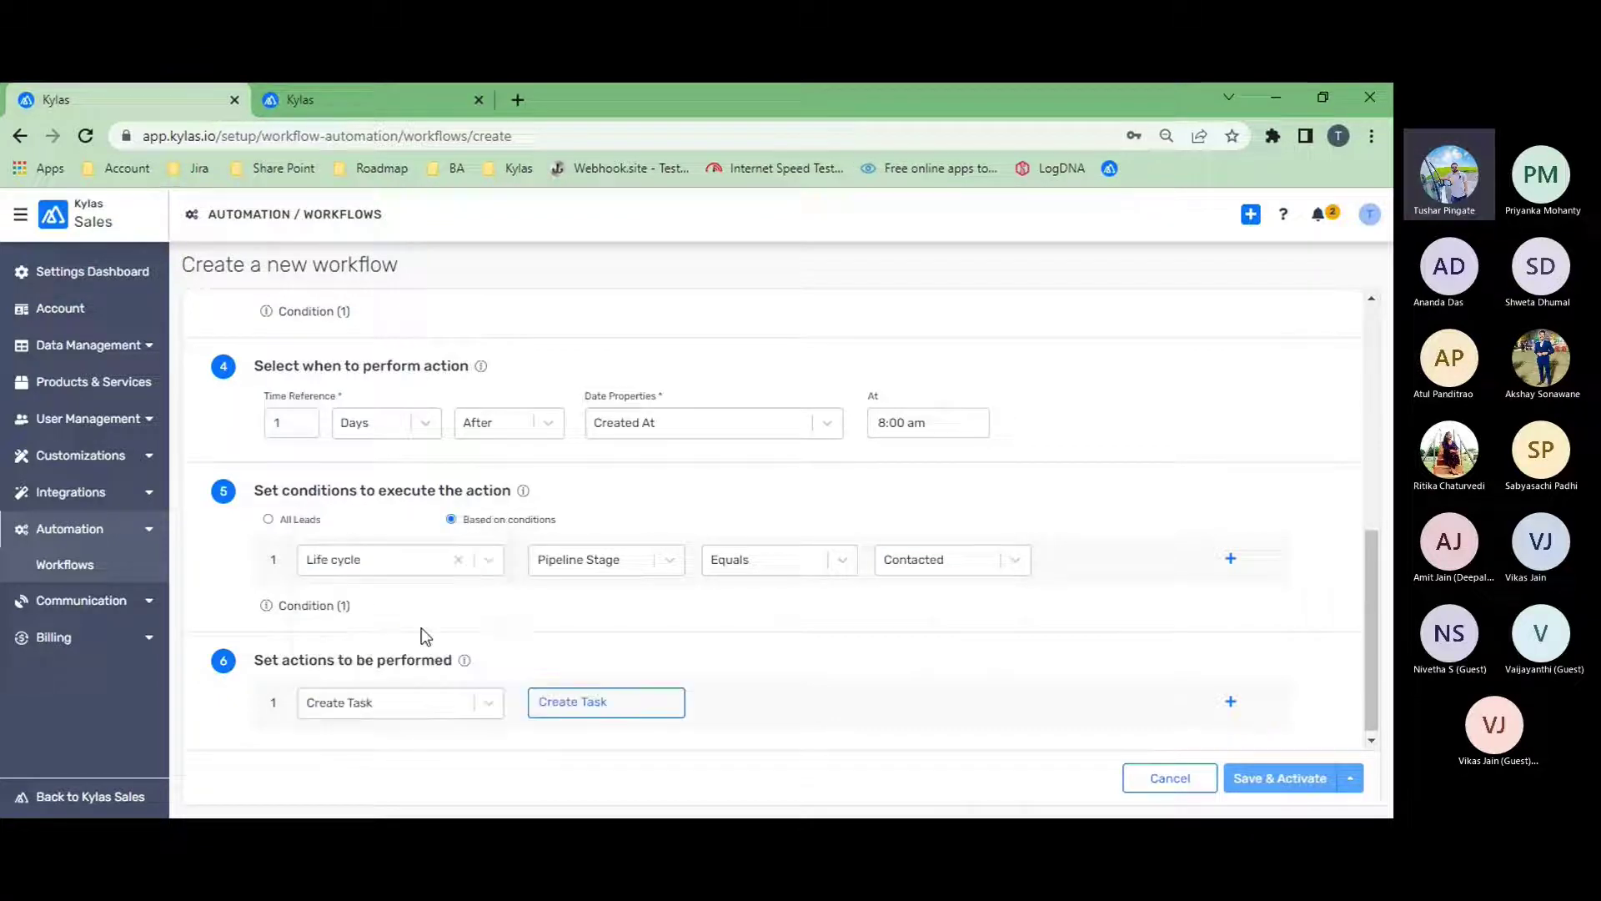
pyautogui.click(572, 713)
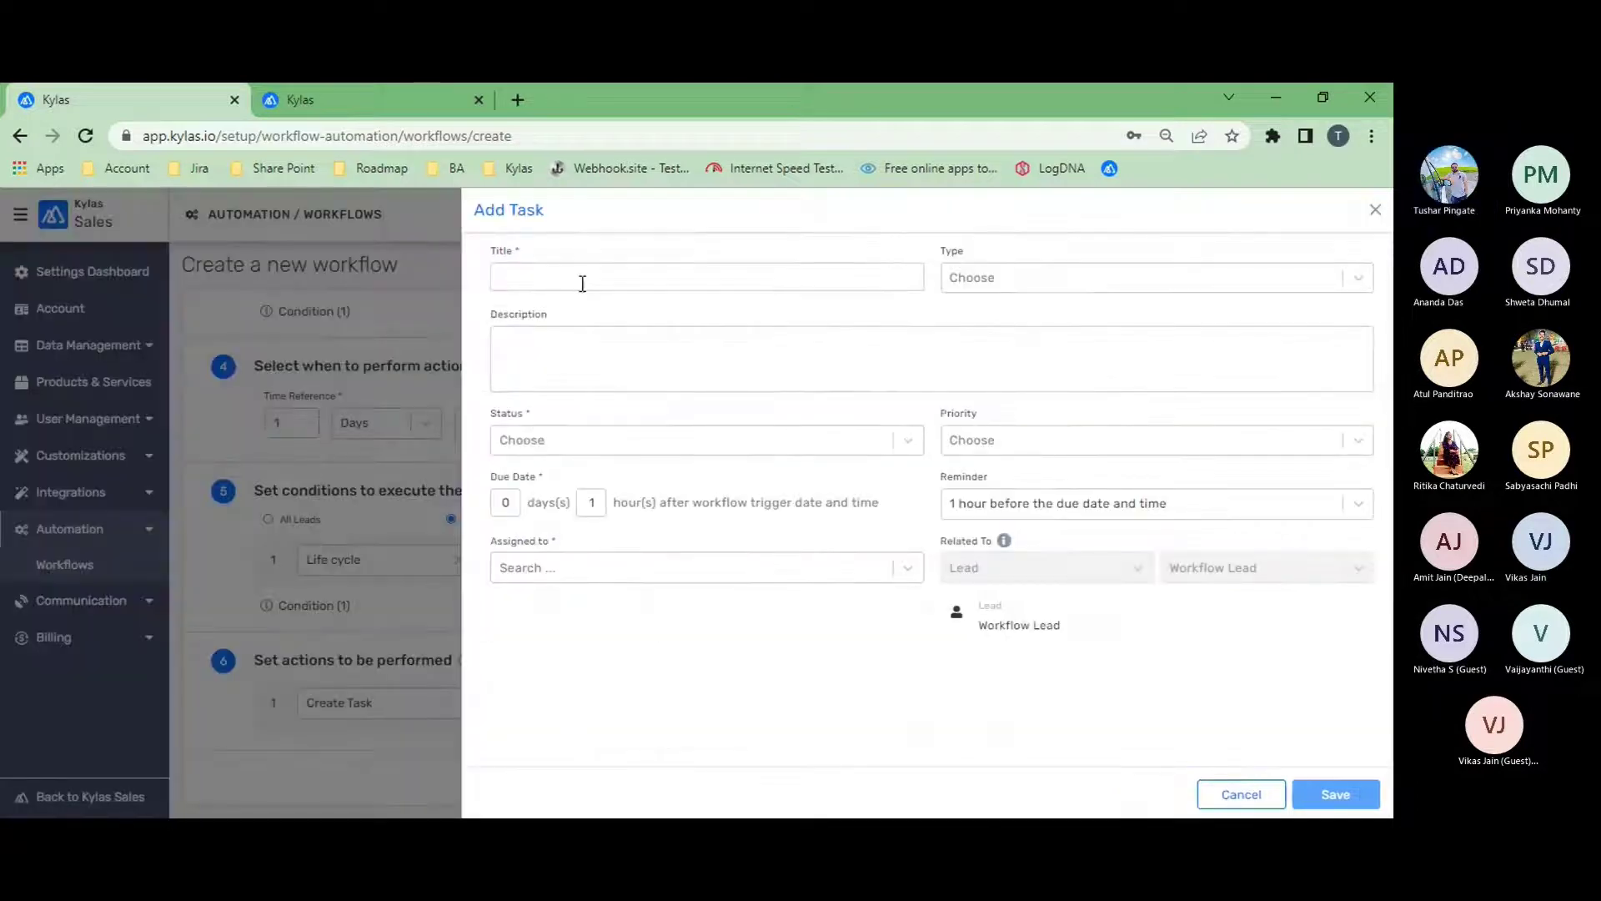
# Title the task "Send message" and set its type to Follow Up and its status to Open
pyautogui.click(584, 281)
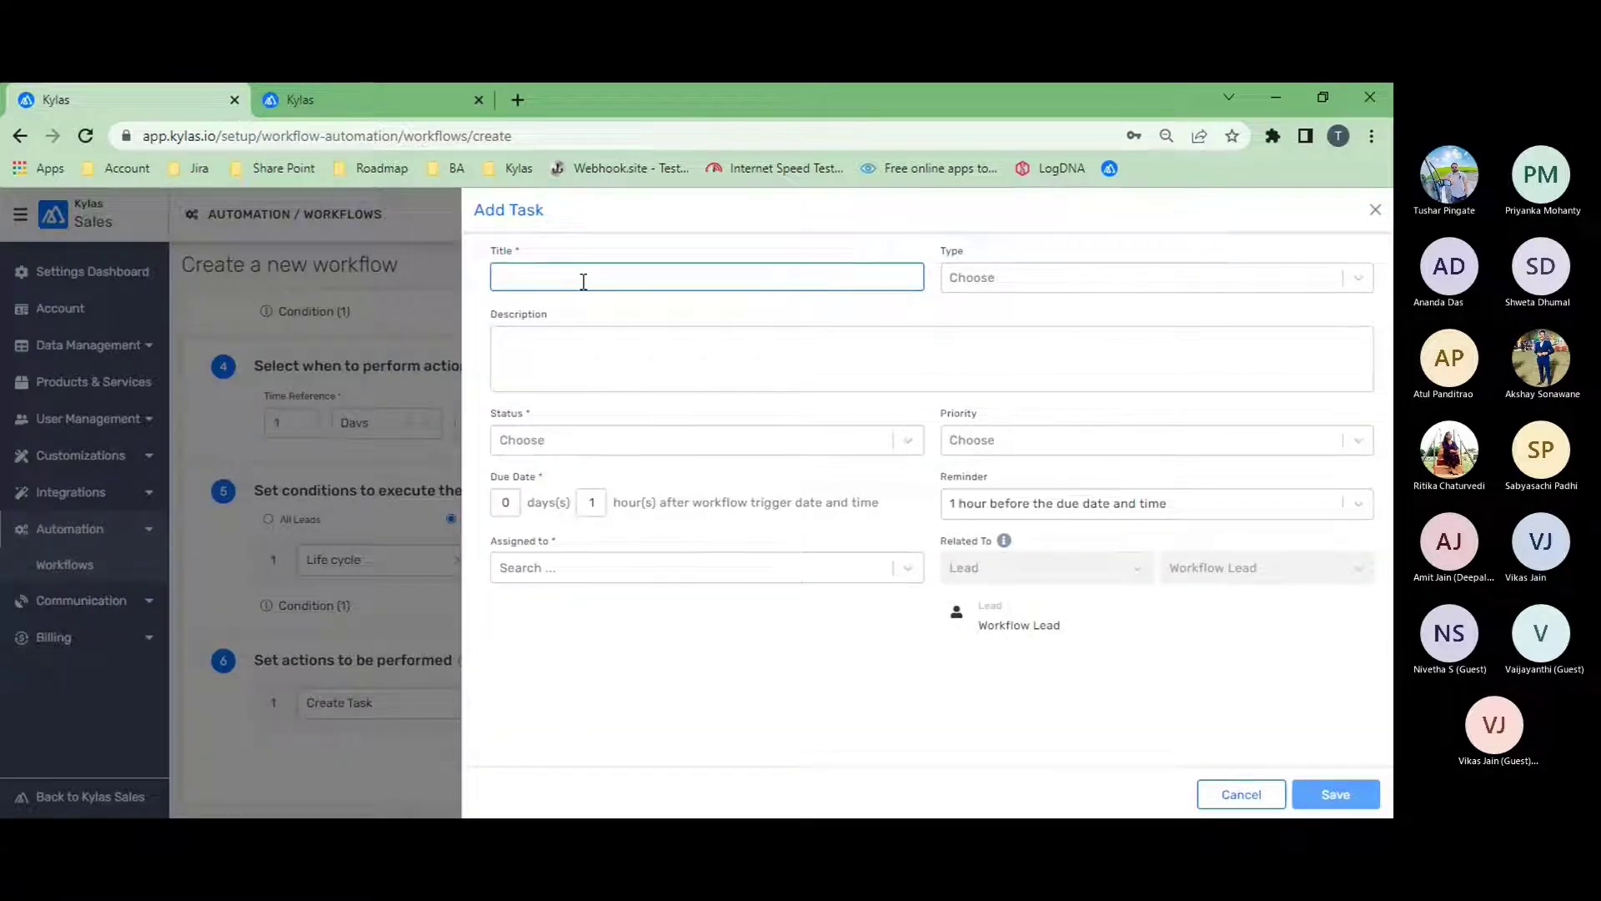
pyautogui.write('Send message')
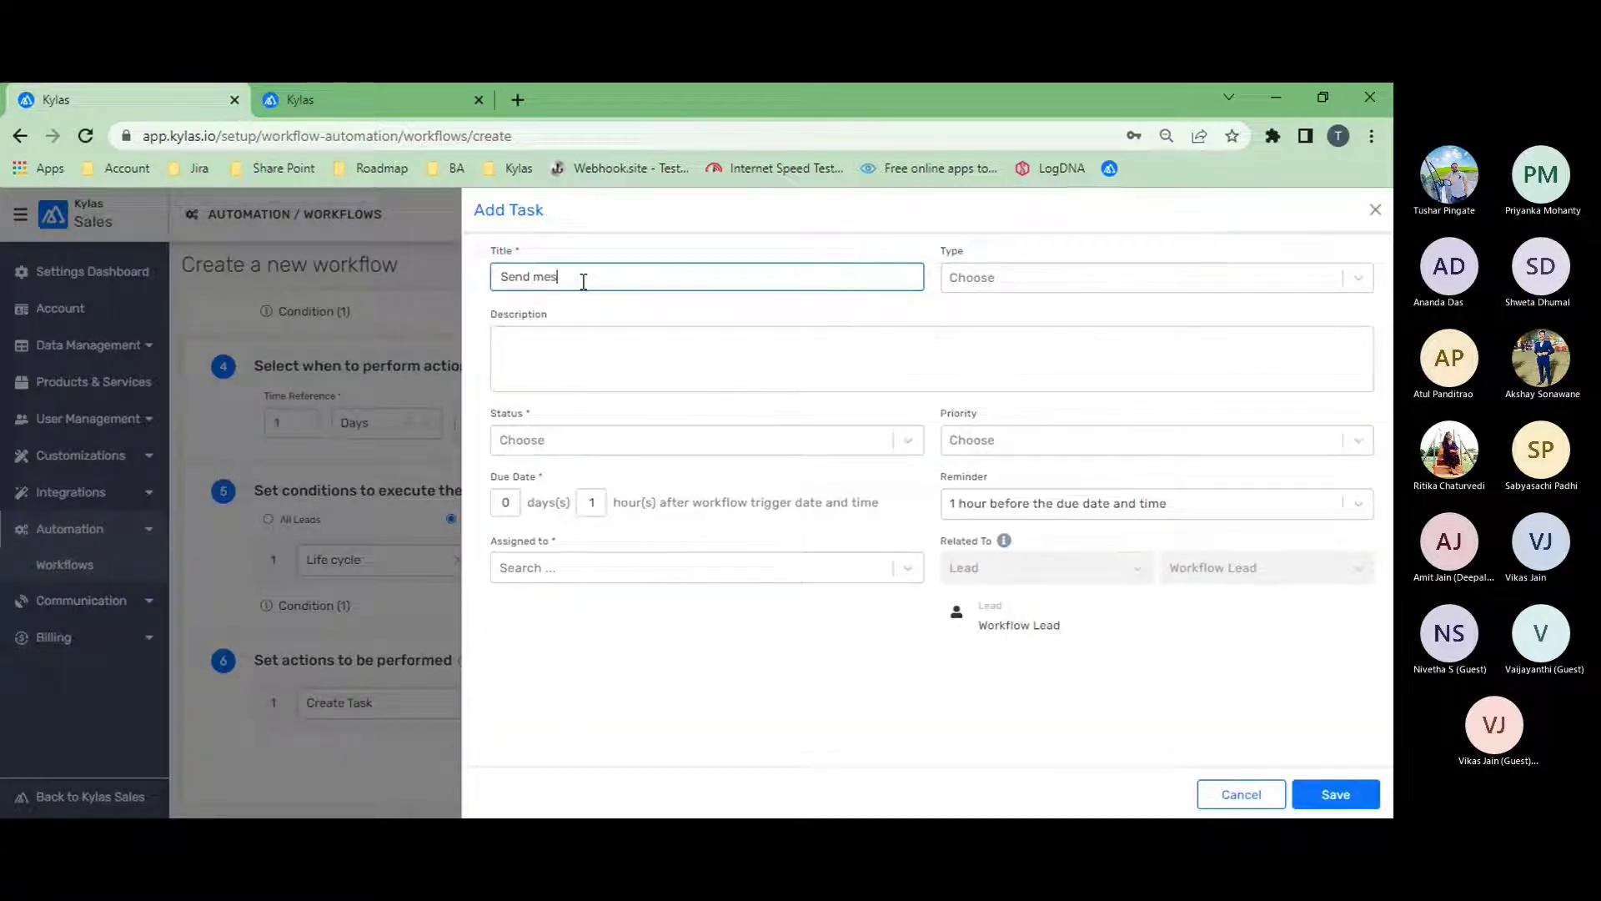
pyautogui.click(997, 272)
pyautogui.click(985, 358)
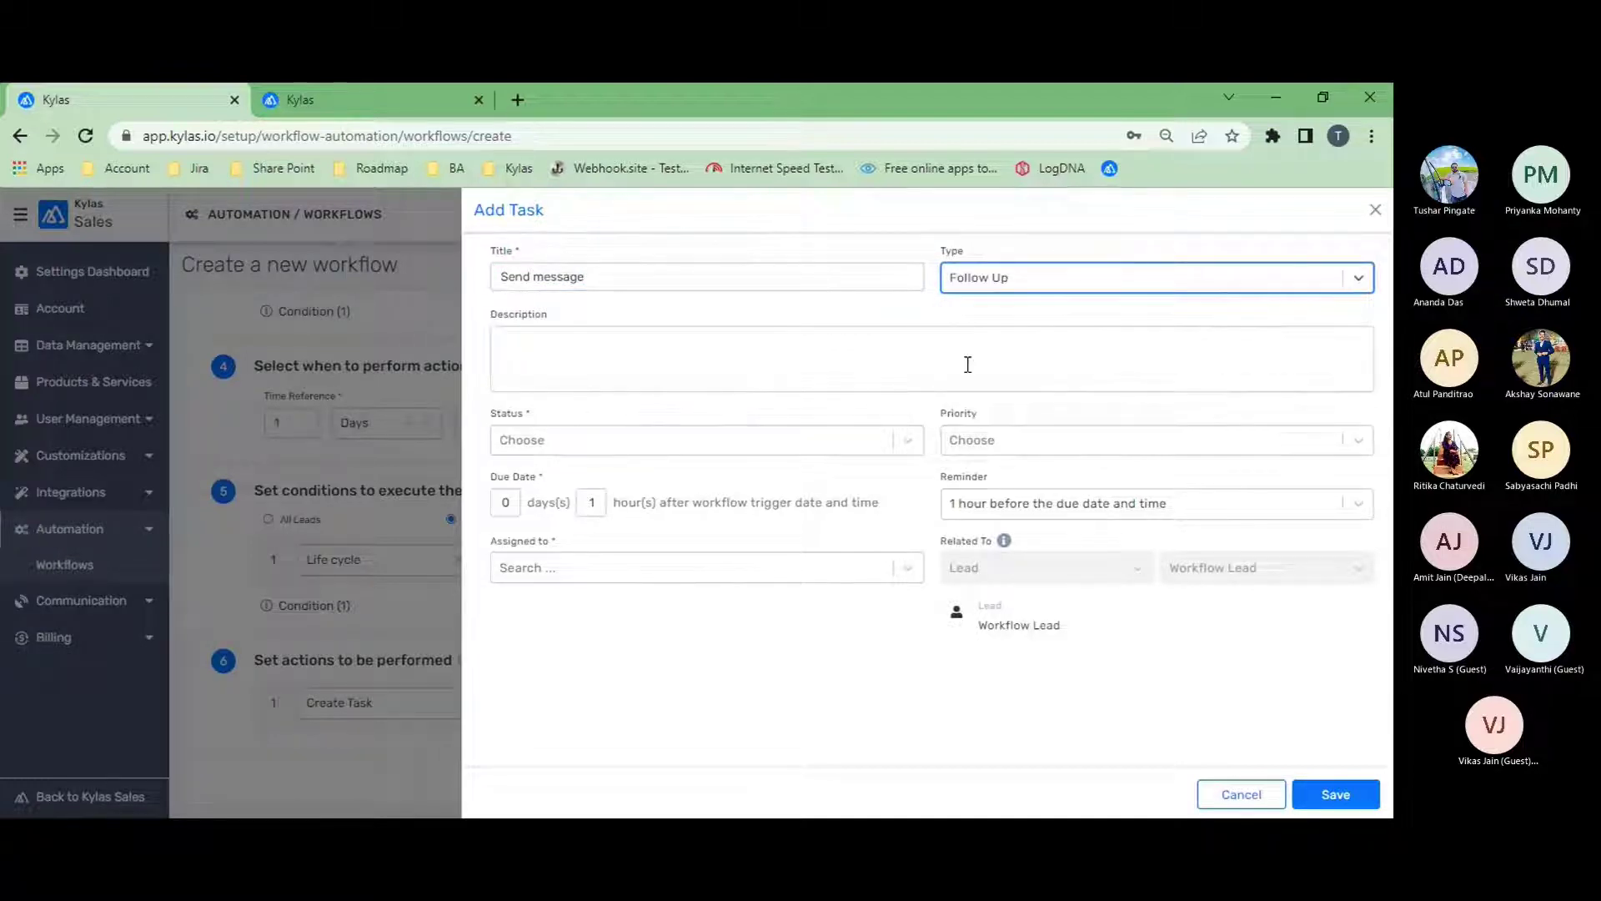
pyautogui.click(715, 442)
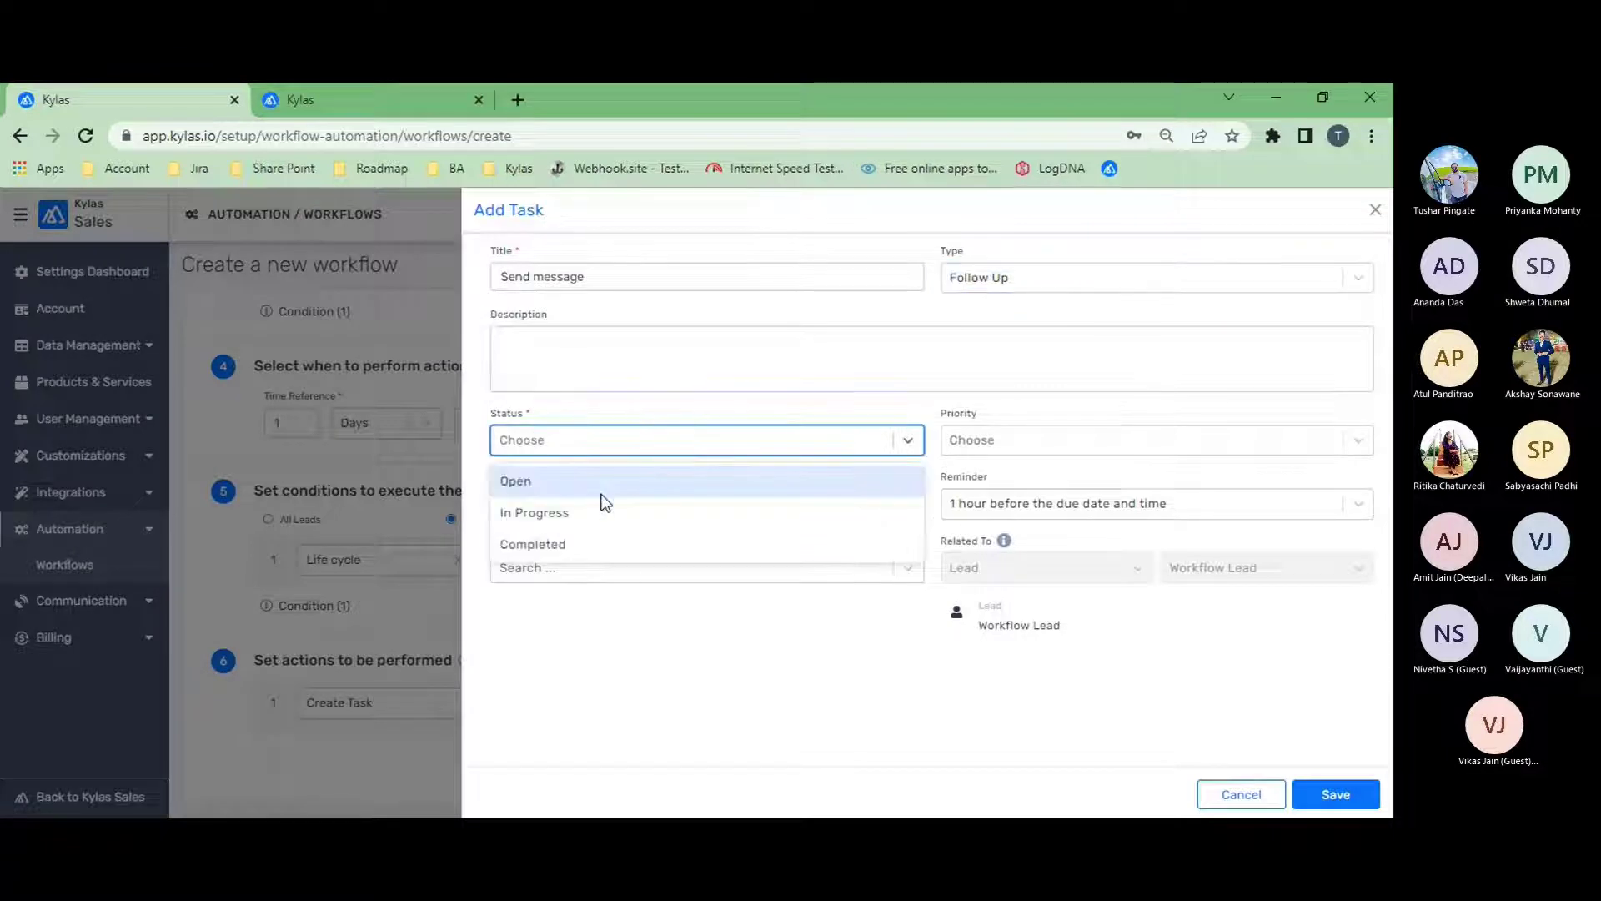
pyautogui.click(599, 483)
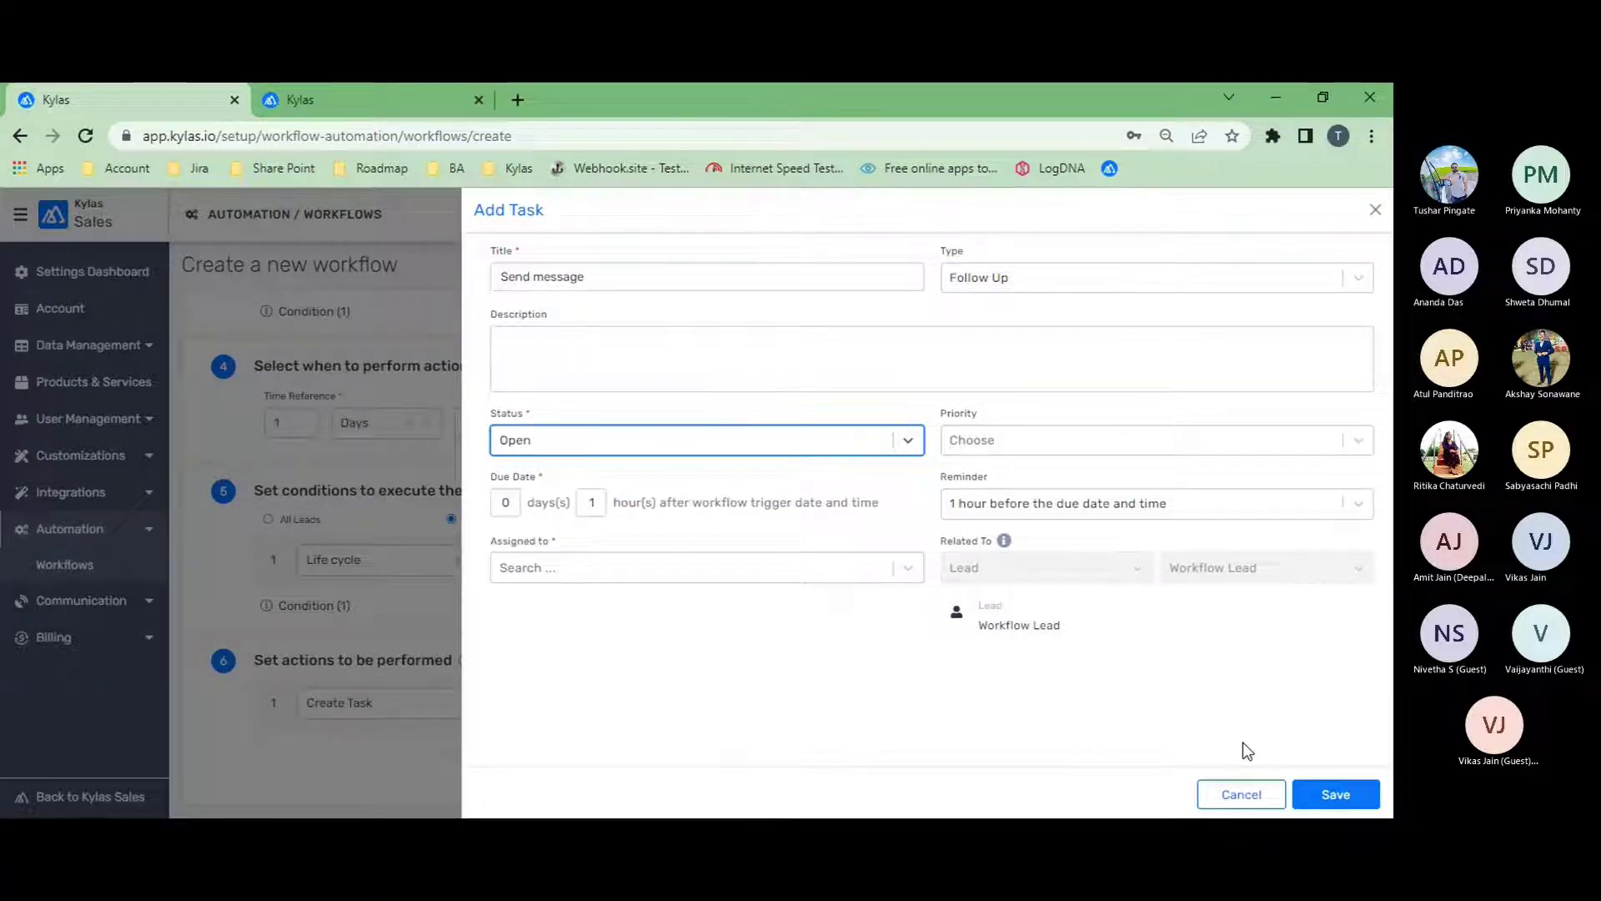
# Assign the task to Workflow Lead Created by and save the task
pyautogui.click(1332, 793)
pyautogui.click(822, 576)
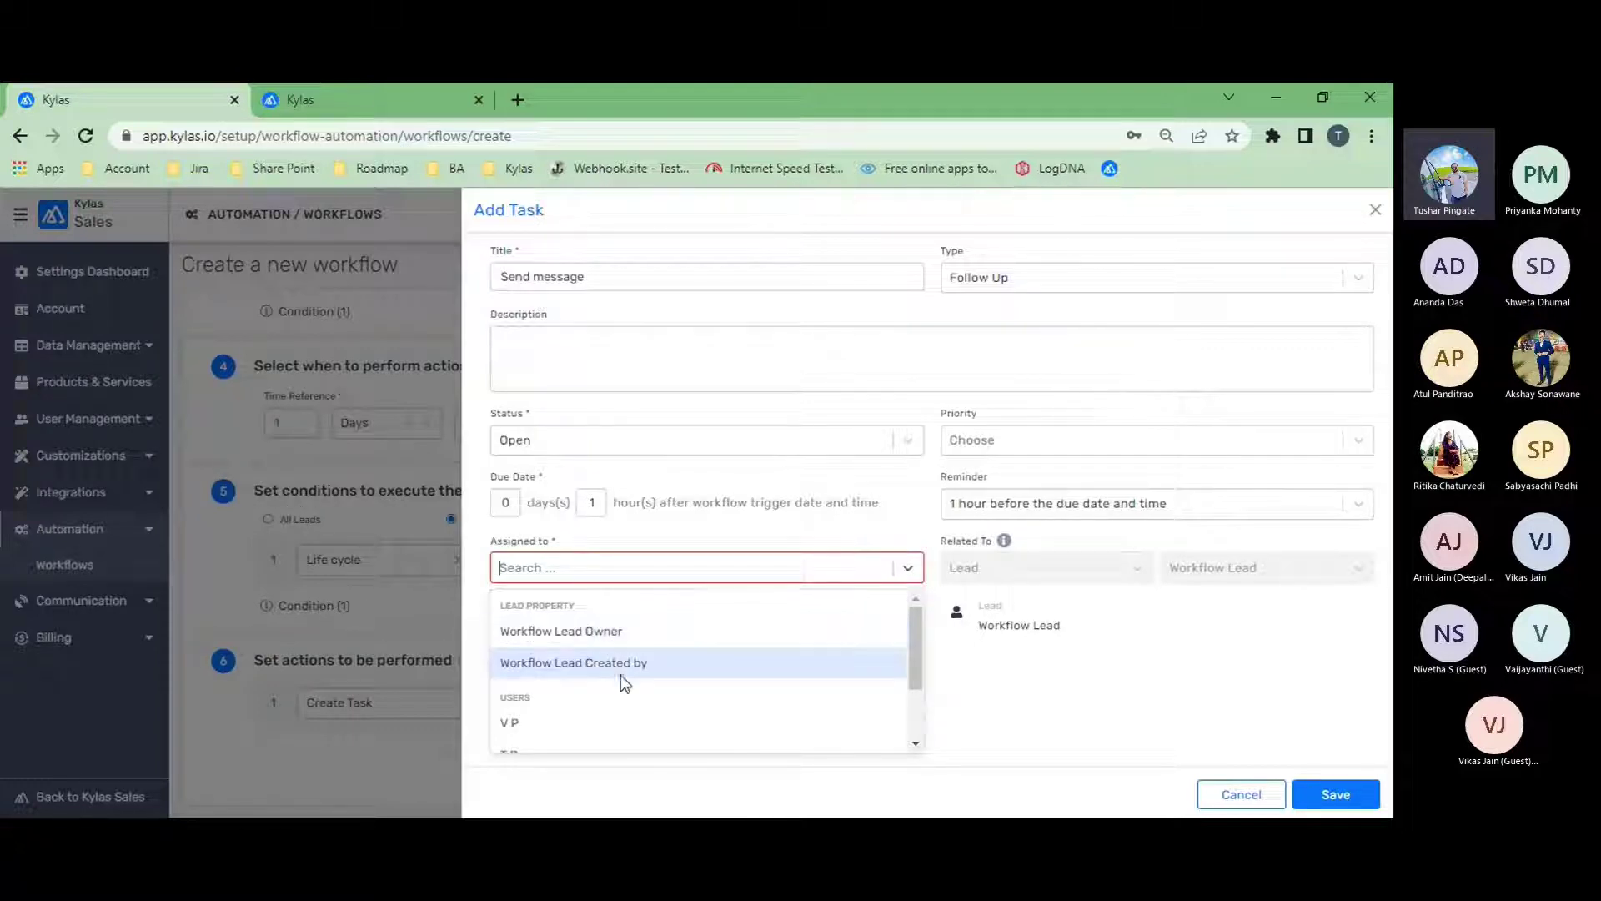
pyautogui.click(549, 664)
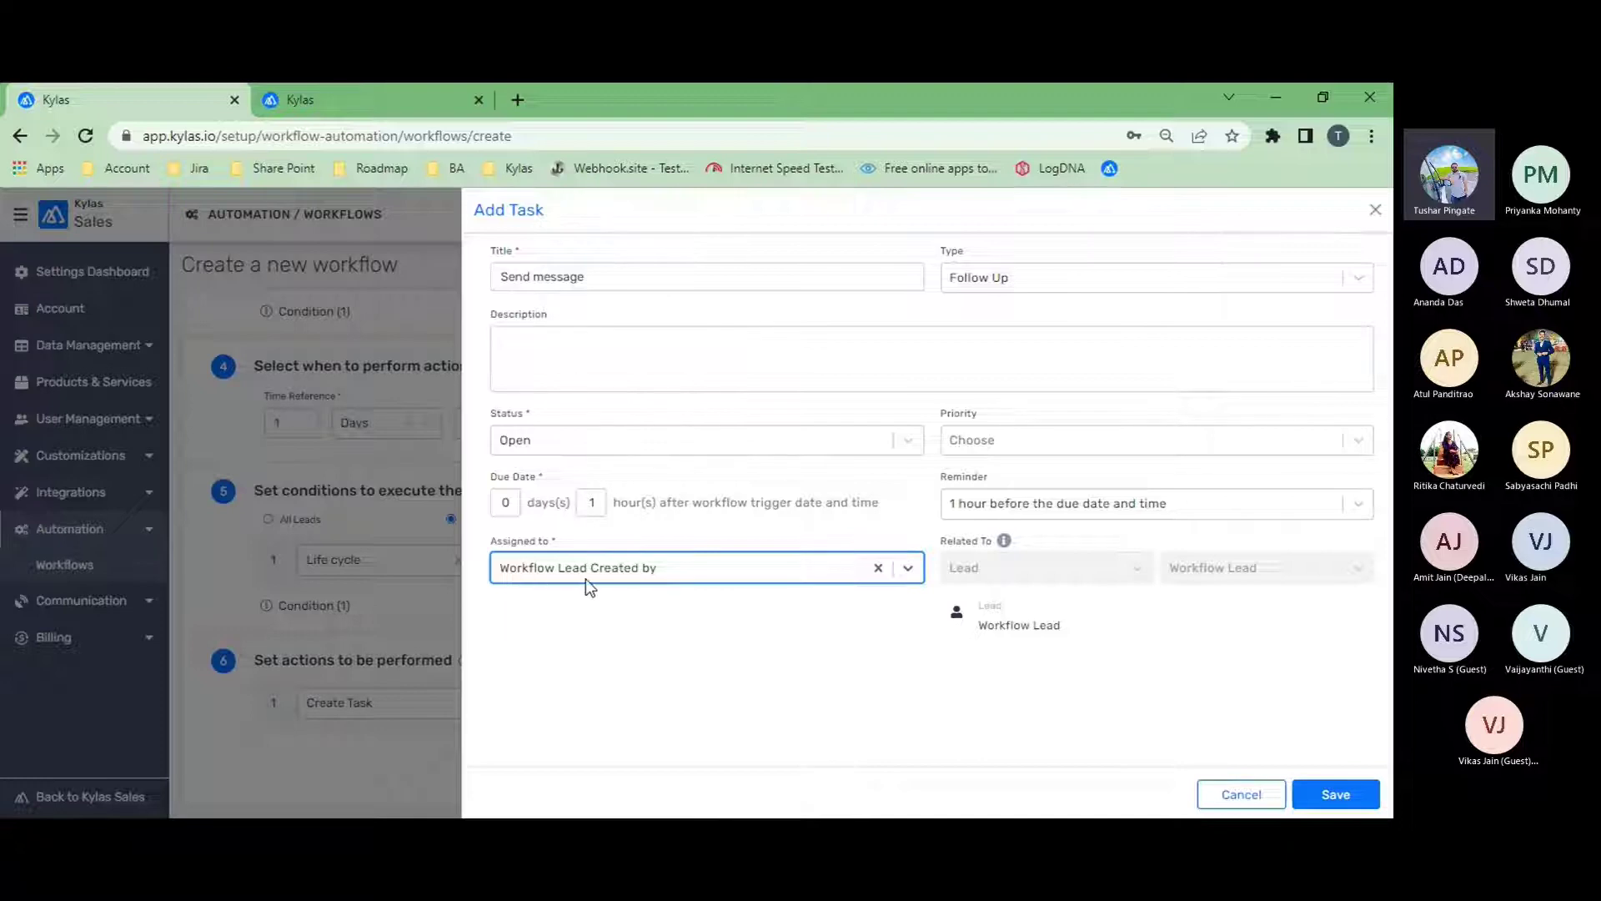
pyautogui.click(1321, 793)
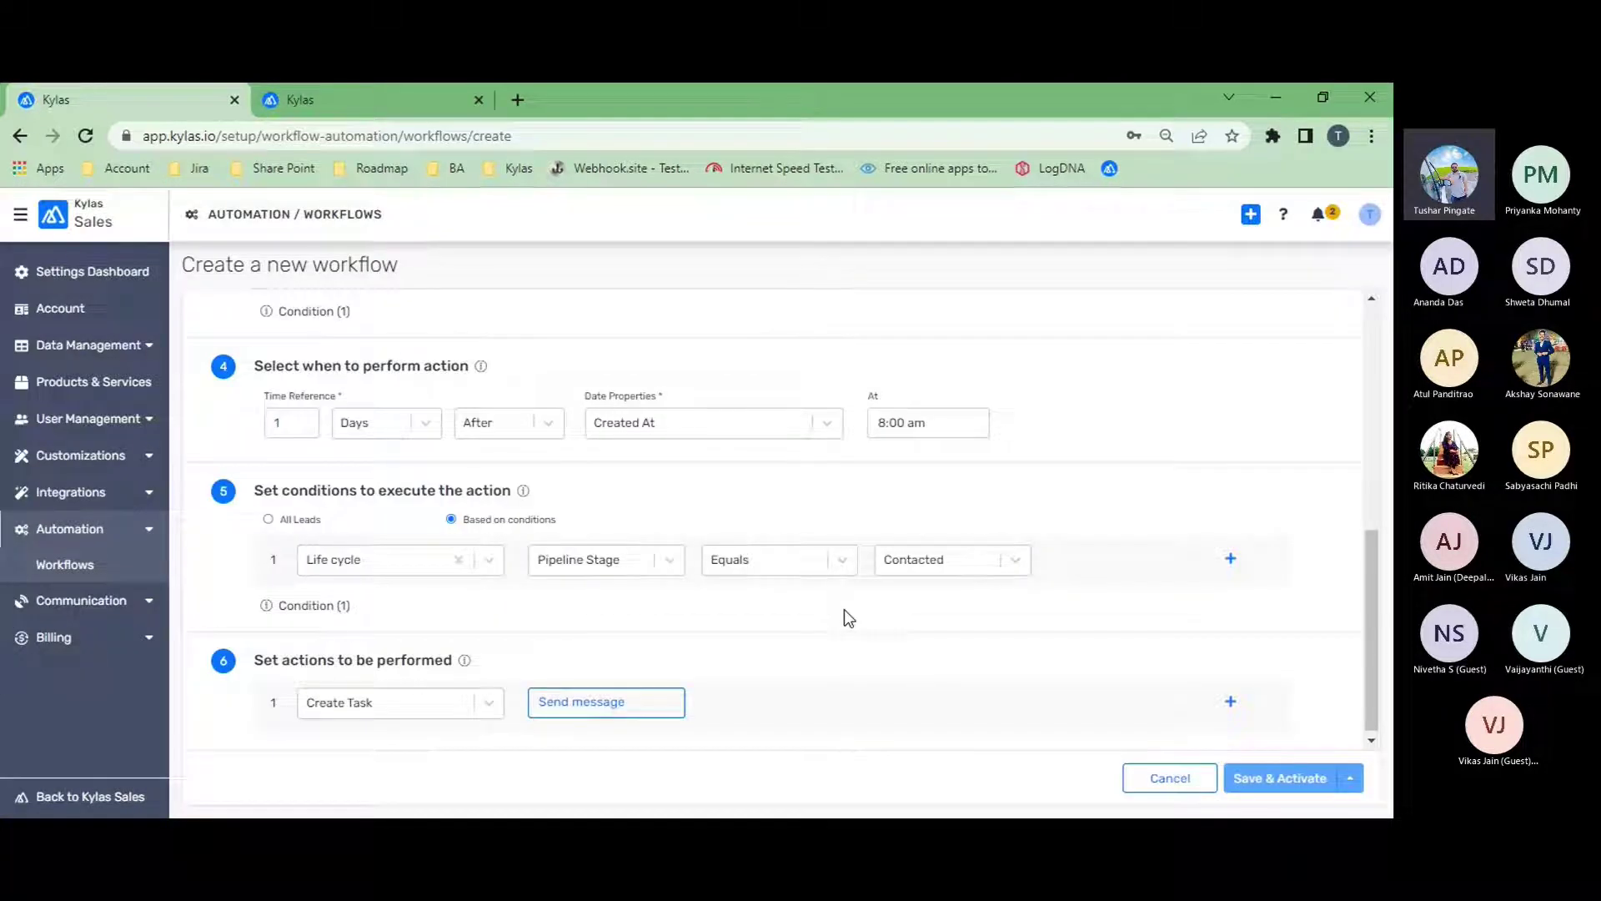
# Set the time reference so that the action is performed 2 days after the lead's Created At date
pyautogui.scroll(2, 844, 610)
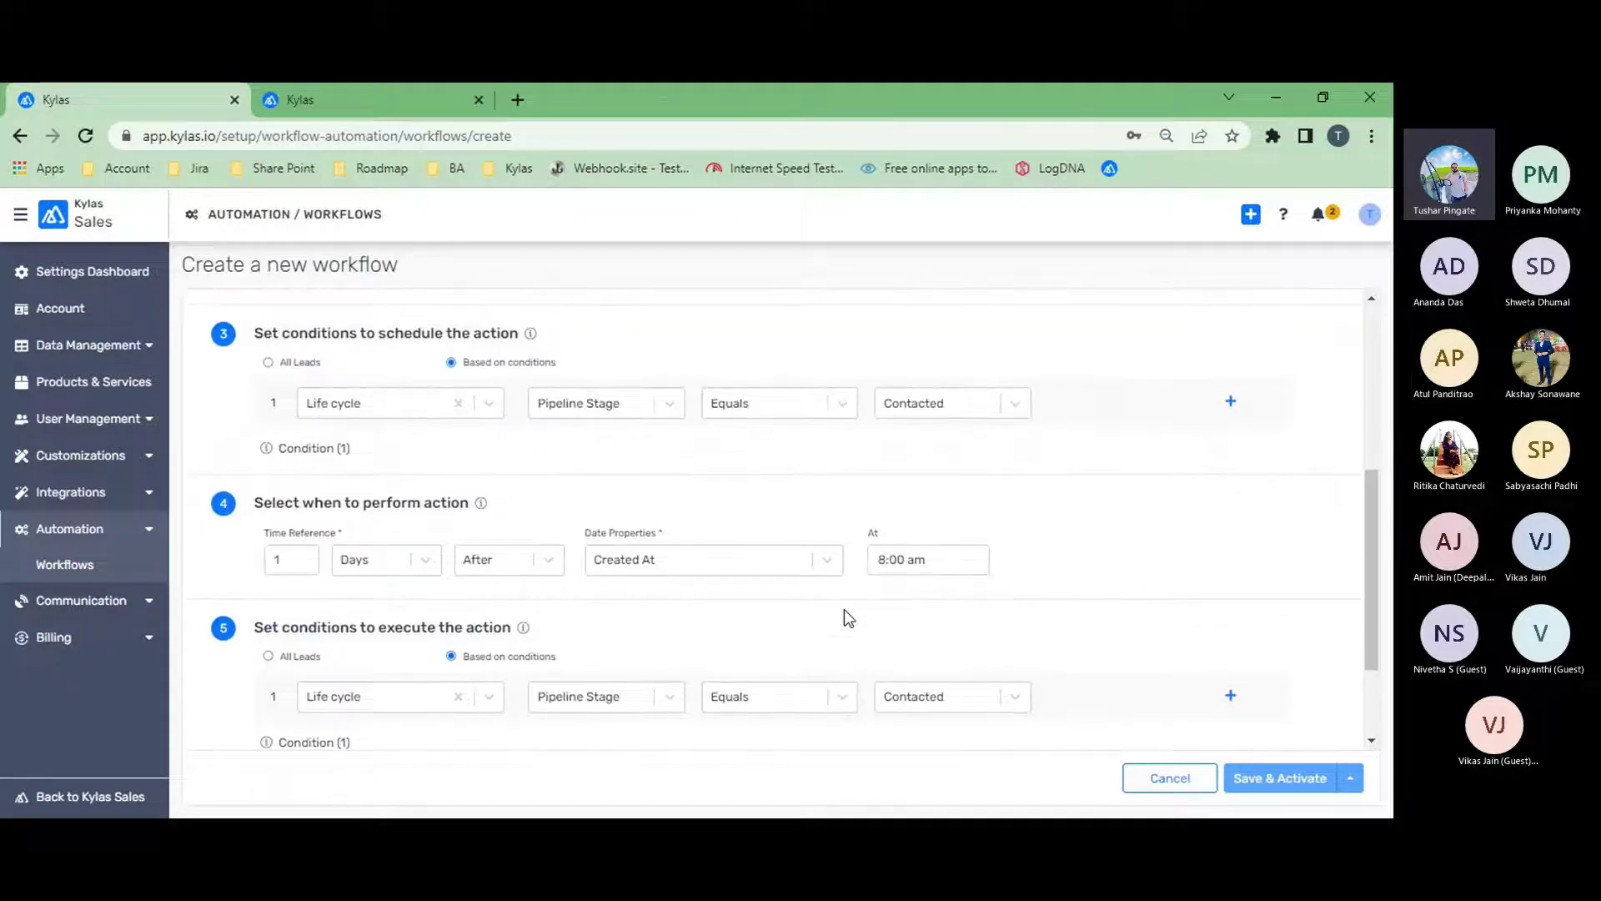
pyautogui.scroll(2, 845, 612)
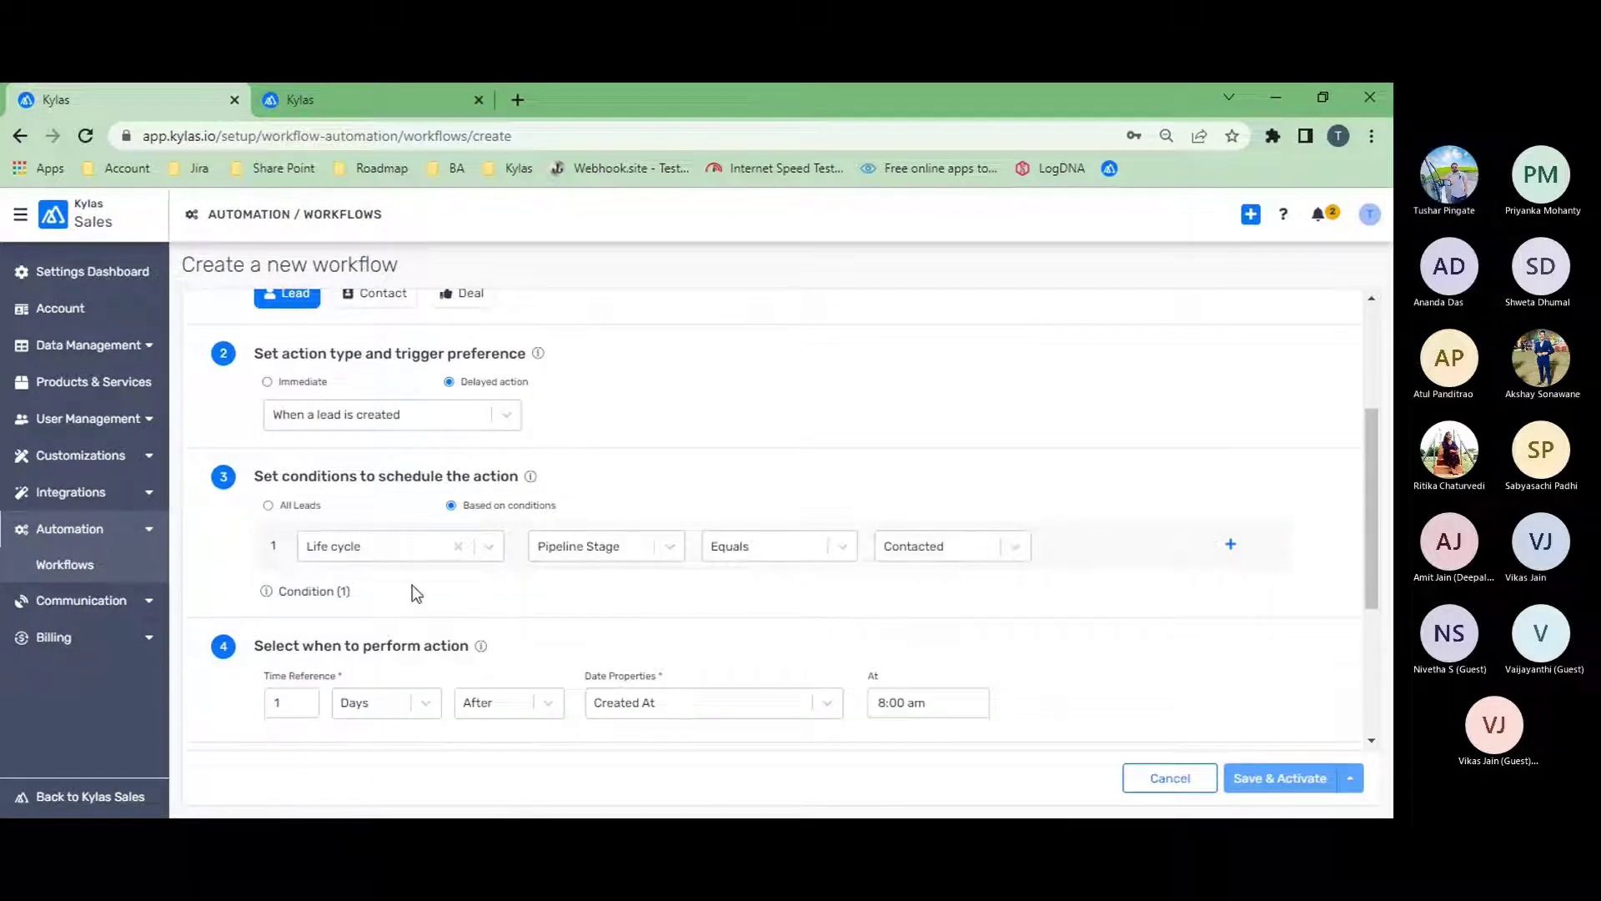
pyautogui.scroll(-4, 427, 606)
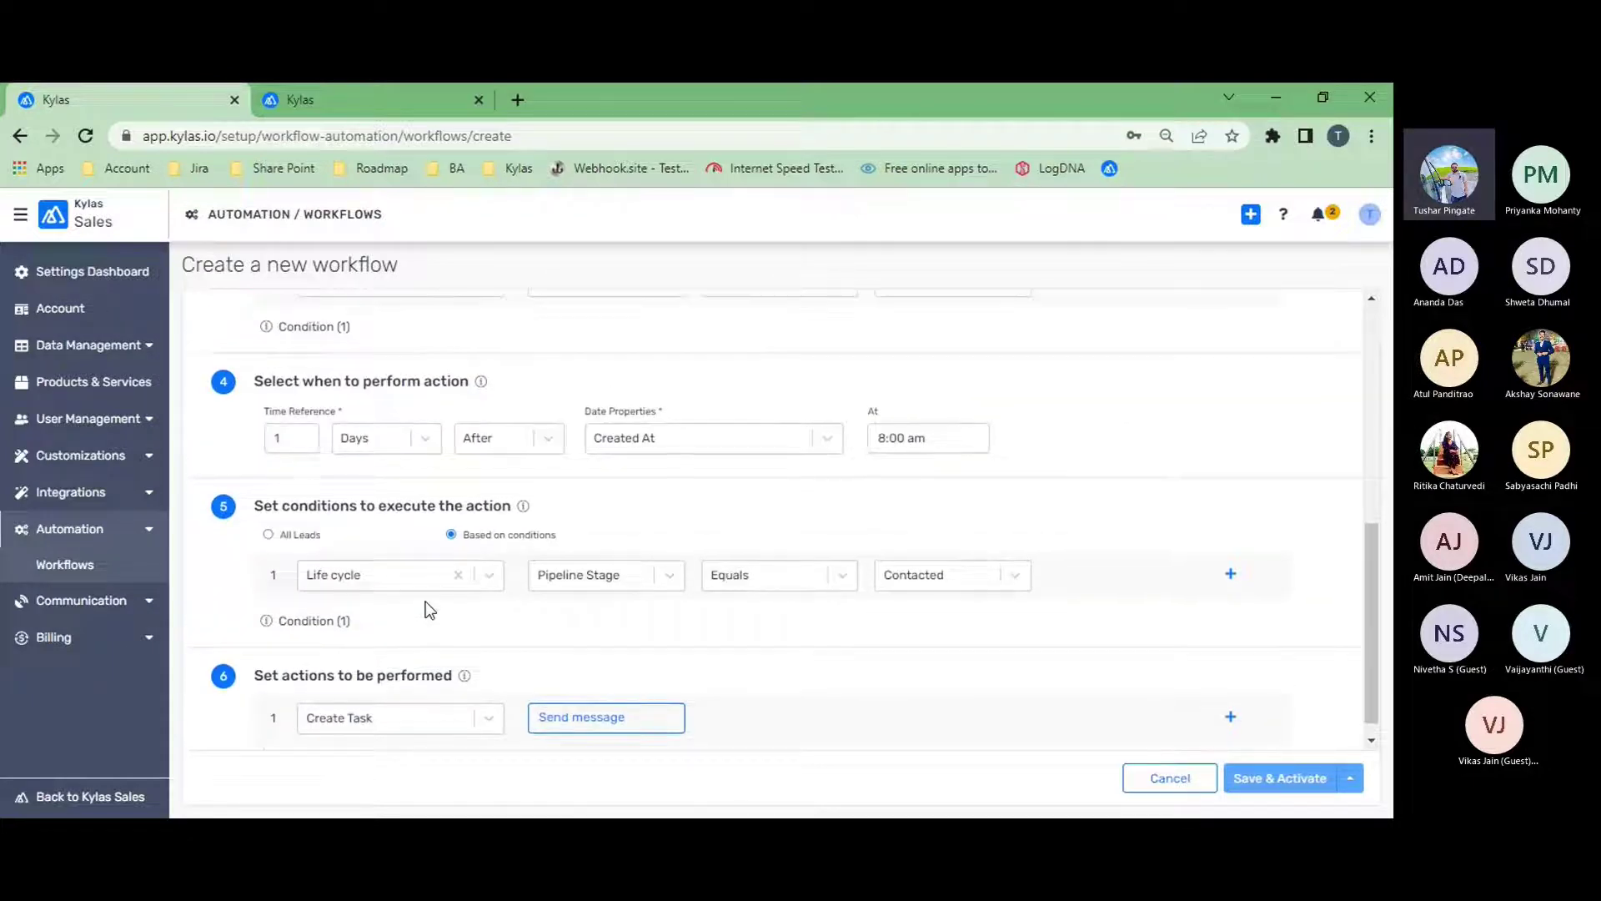
pyautogui.scroll(4, 428, 609)
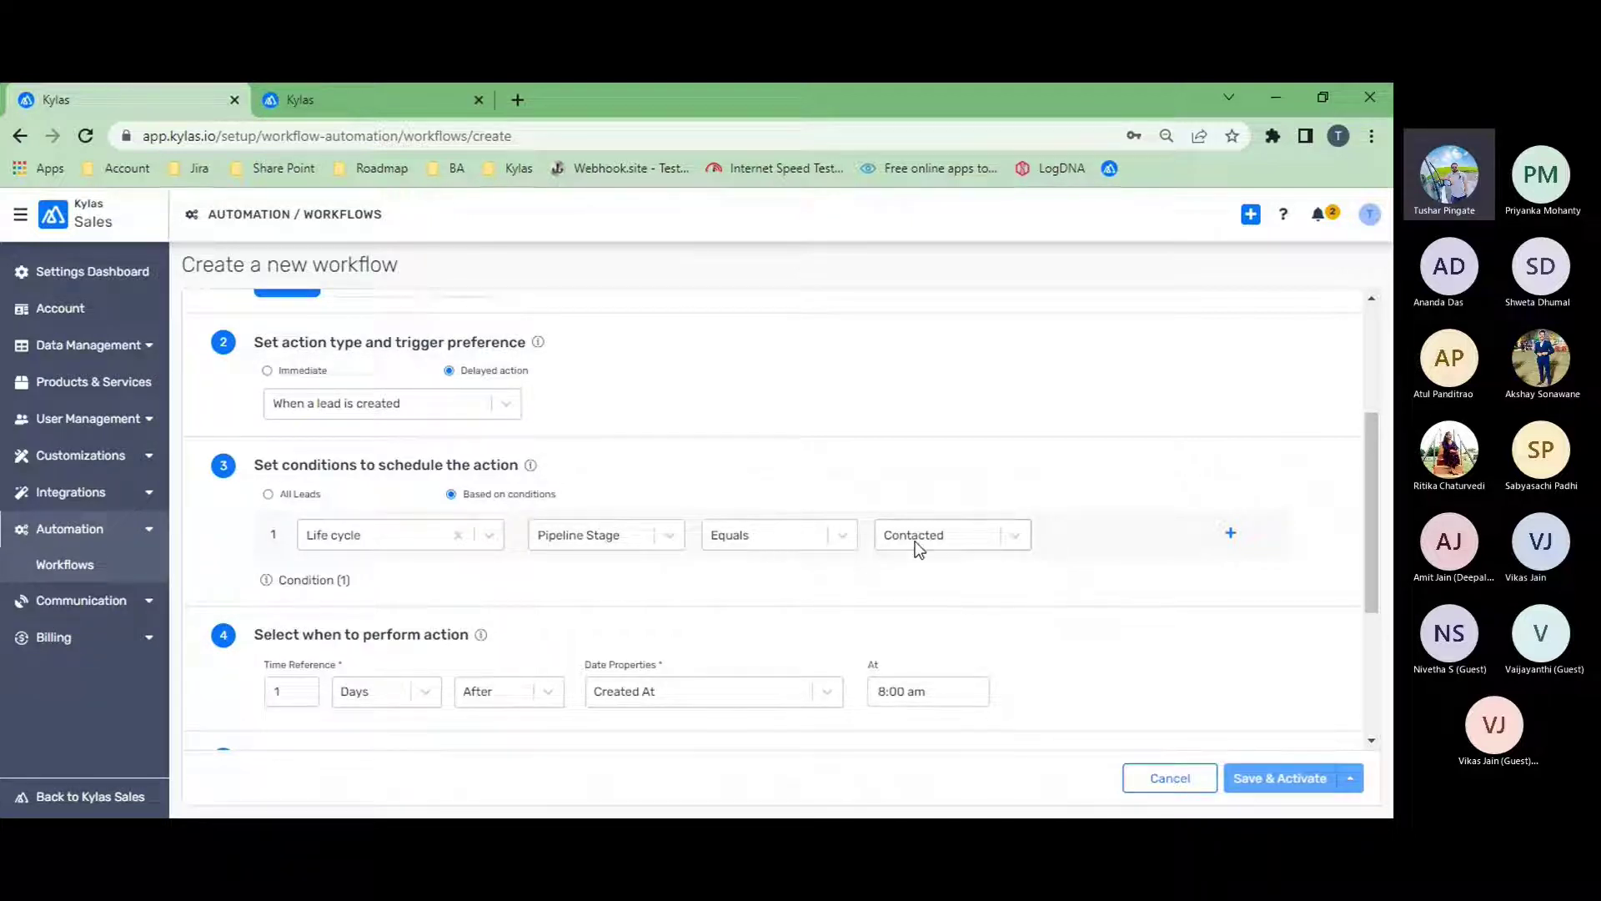
pyautogui.scroll(-1, 740, 597)
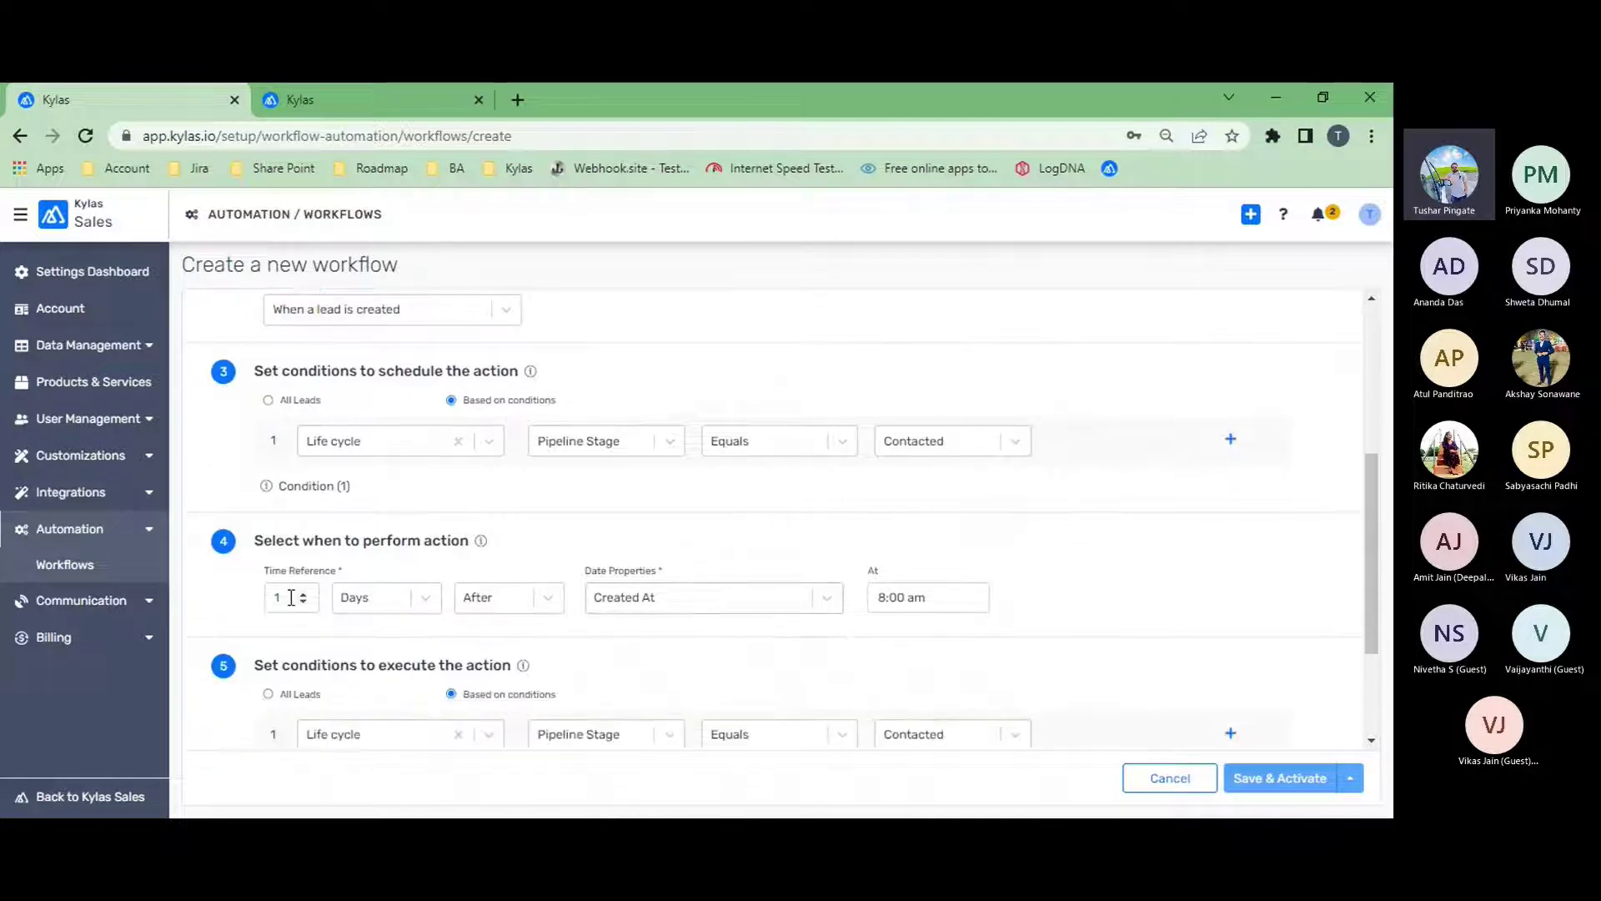
pyautogui.click(303, 595)
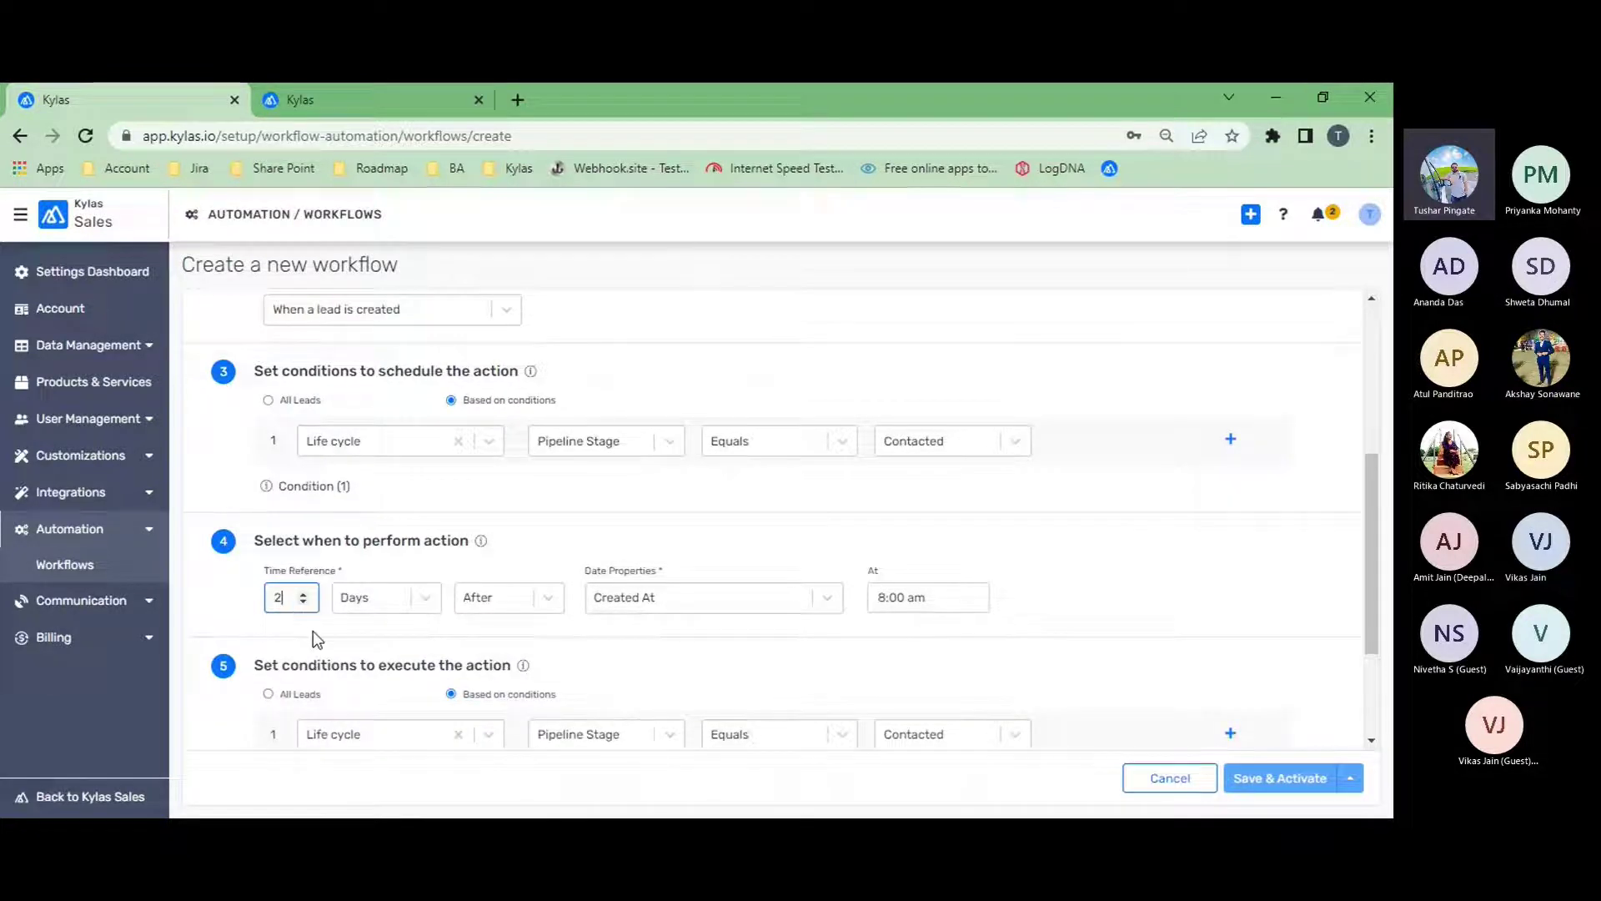
pyautogui.scroll(-1, 313, 631)
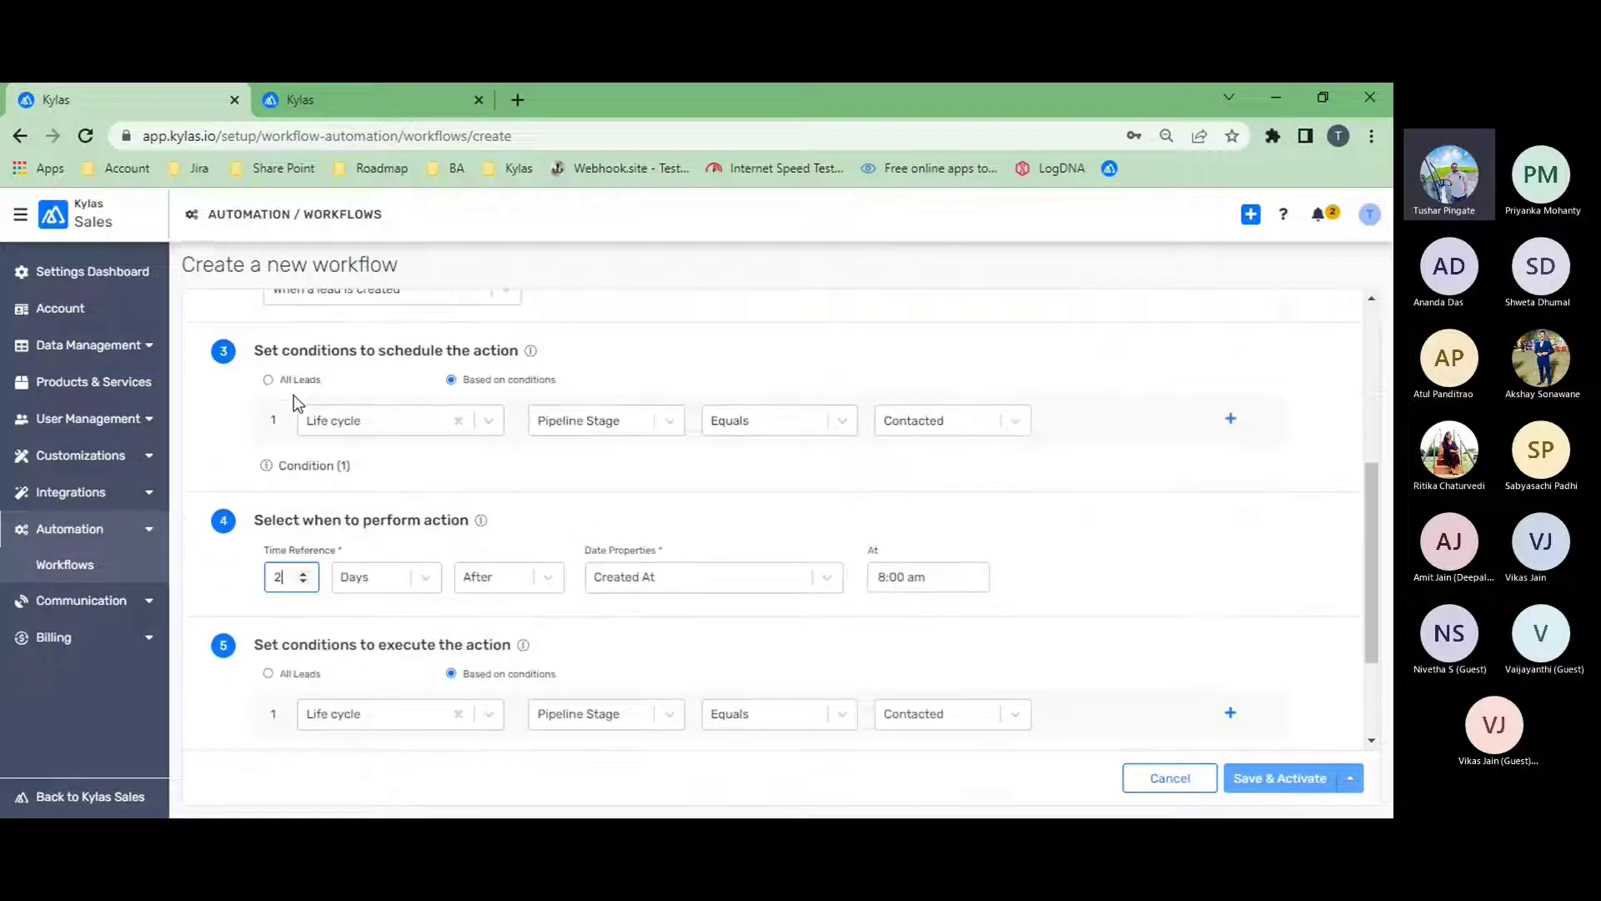
pyautogui.scroll(1, 298, 399)
pyautogui.scroll(-1, 296, 400)
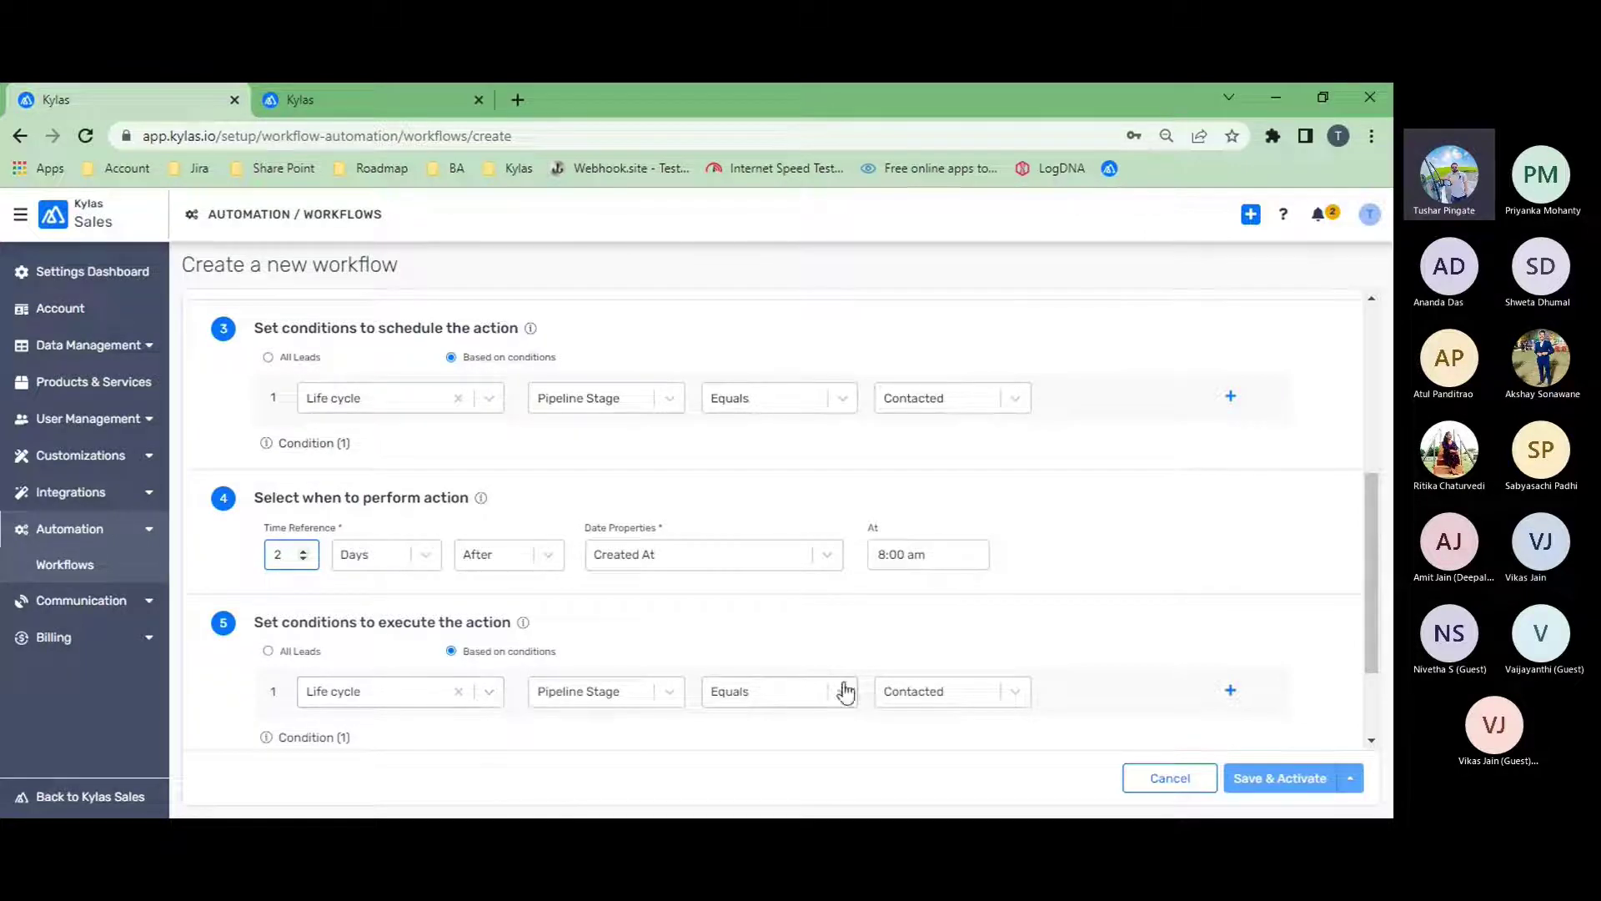
# Review the workflow's scheduling conditions, time reference, execution conditions, task action and trigger preference
pyautogui.scroll(-1, 843, 691)
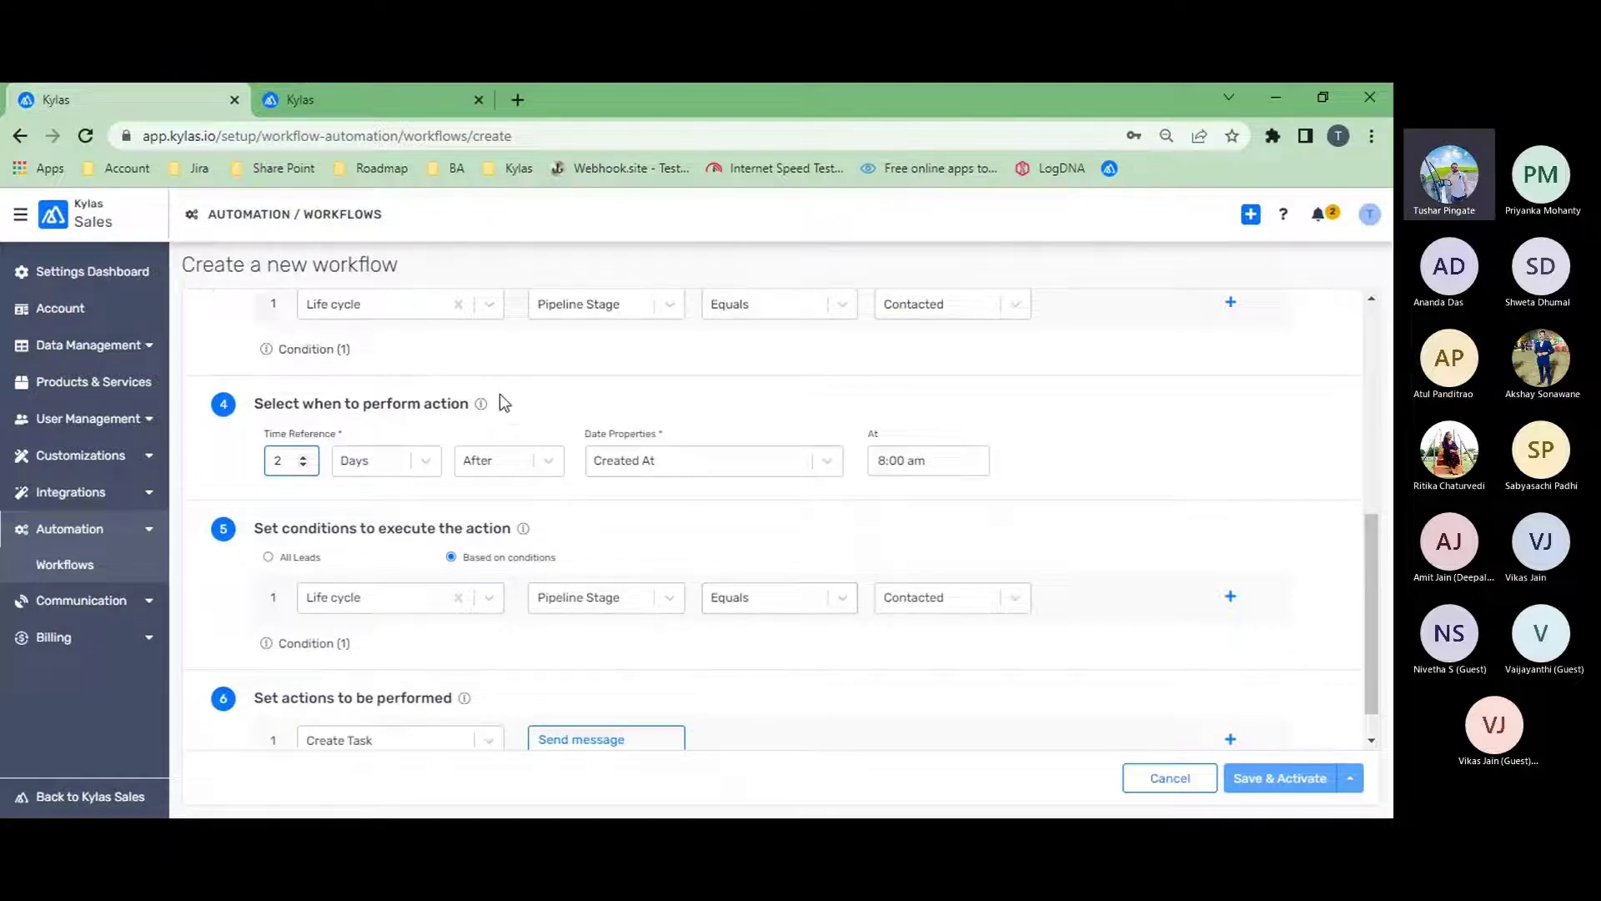
pyautogui.scroll(1, 499, 394)
pyautogui.scroll(1, 498, 394)
pyautogui.scroll(-2, 499, 394)
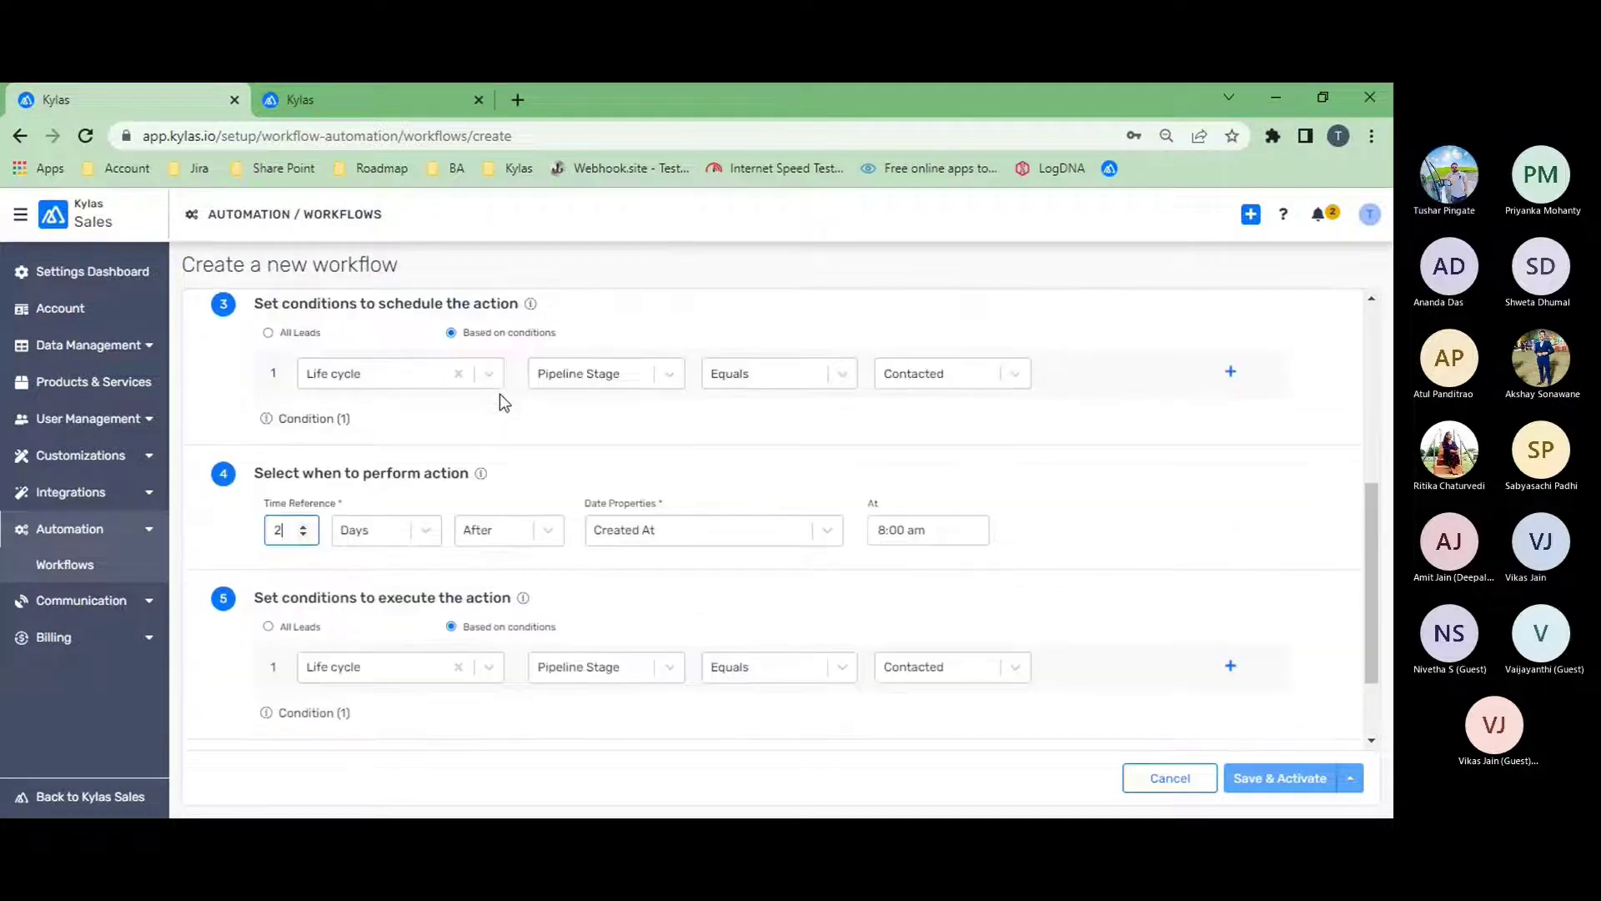
pyautogui.scroll(-1, 579, 701)
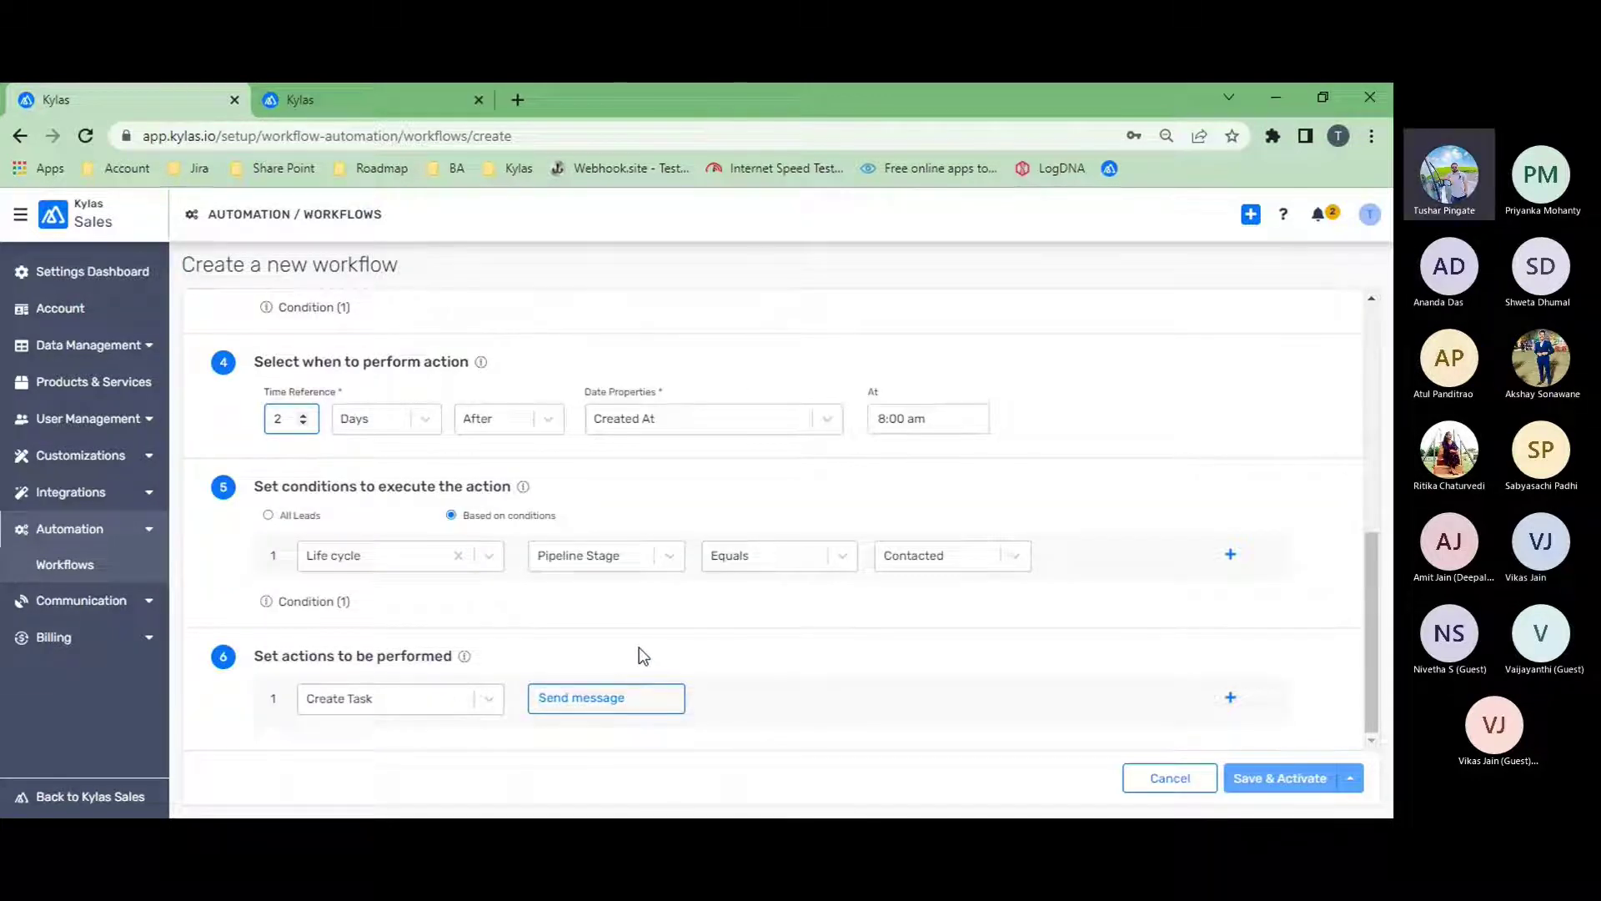
pyautogui.scroll(1, 639, 647)
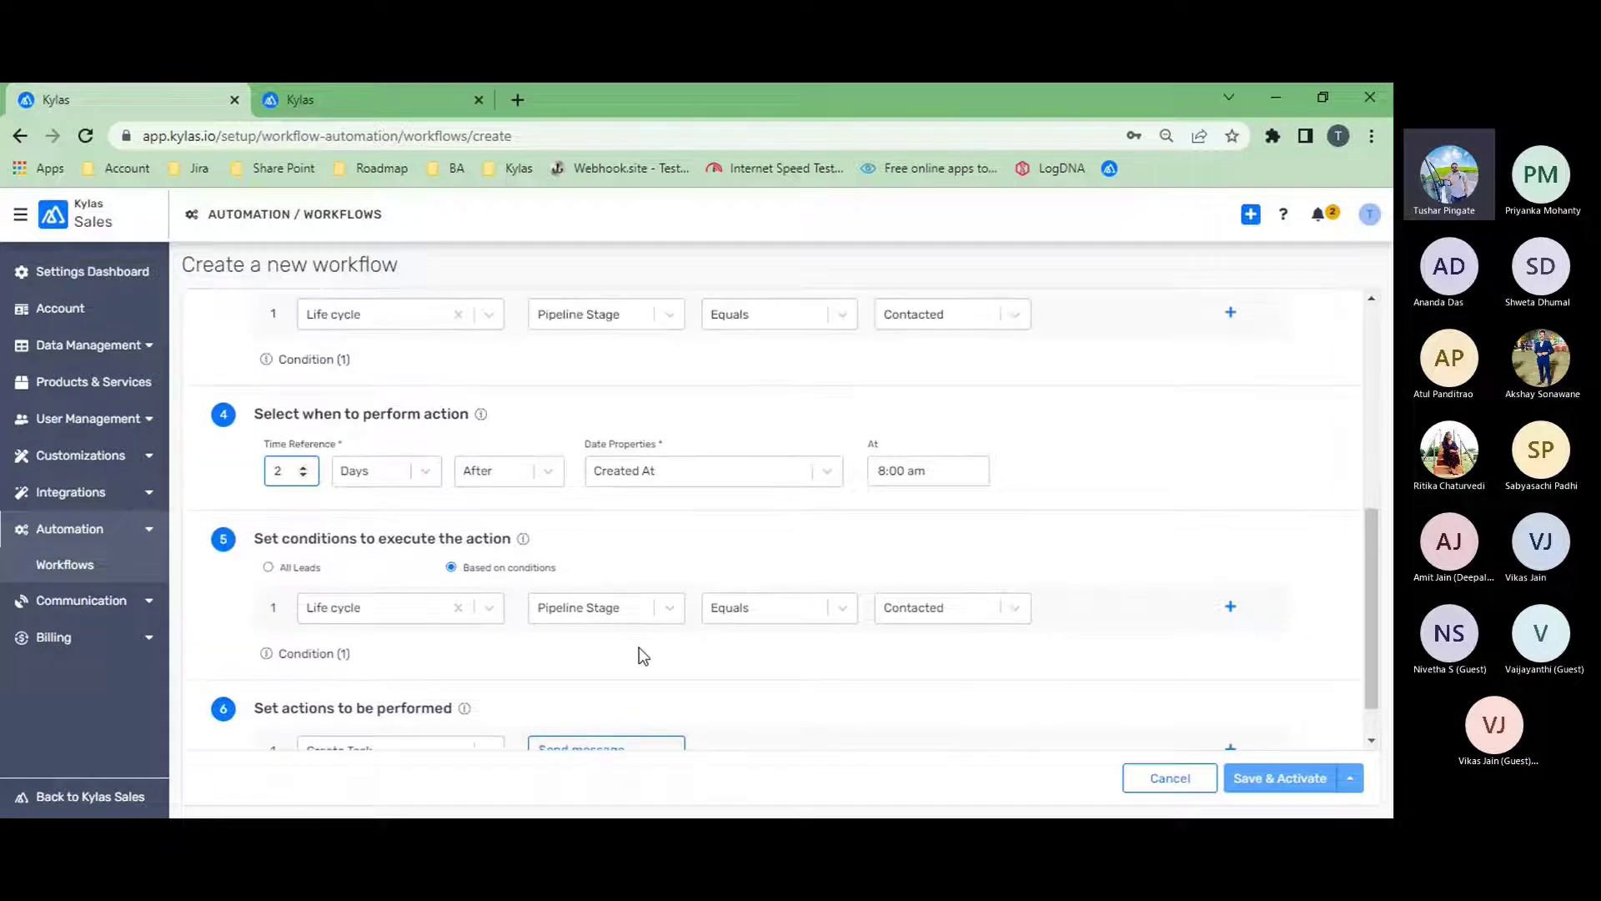
pyautogui.scroll(1, 639, 647)
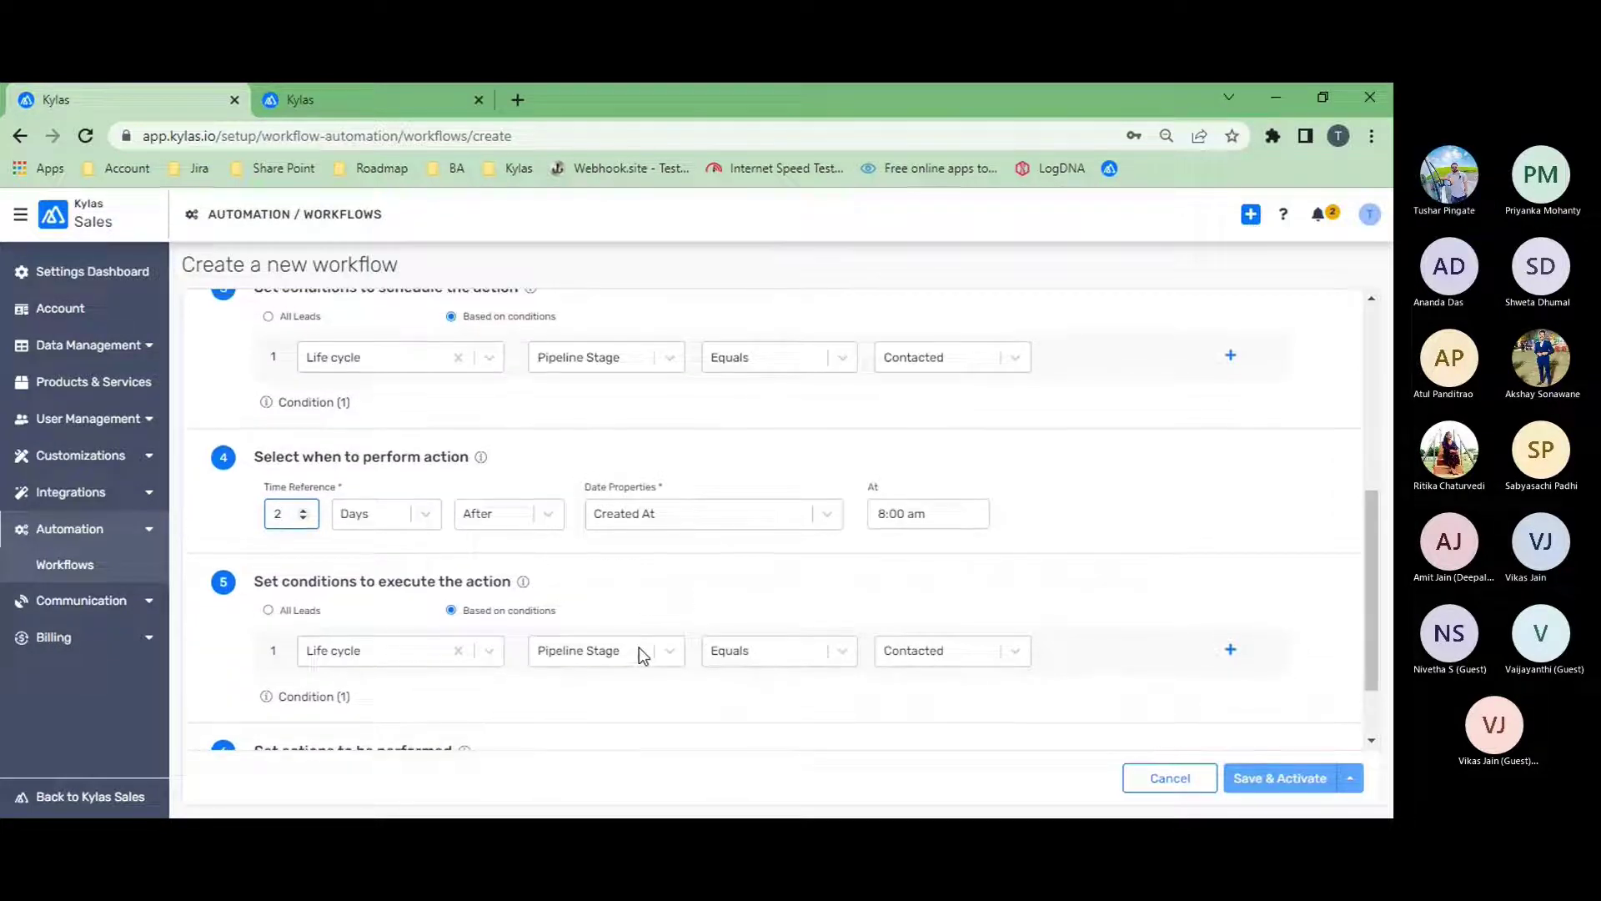
pyautogui.scroll(1, 639, 647)
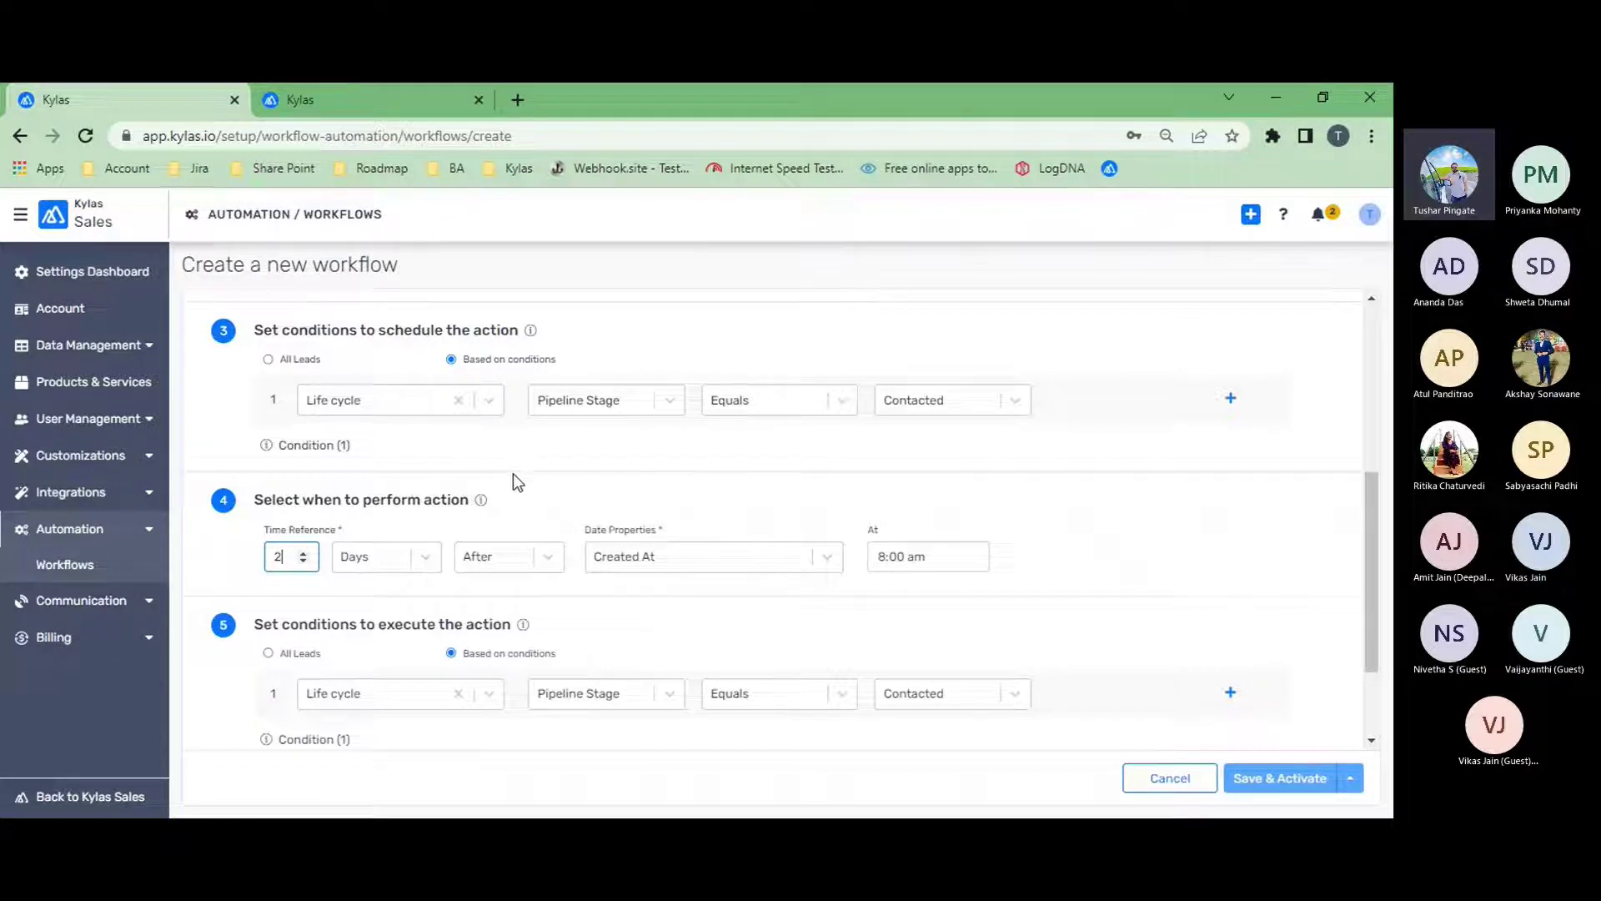
pyautogui.scroll(1, 513, 473)
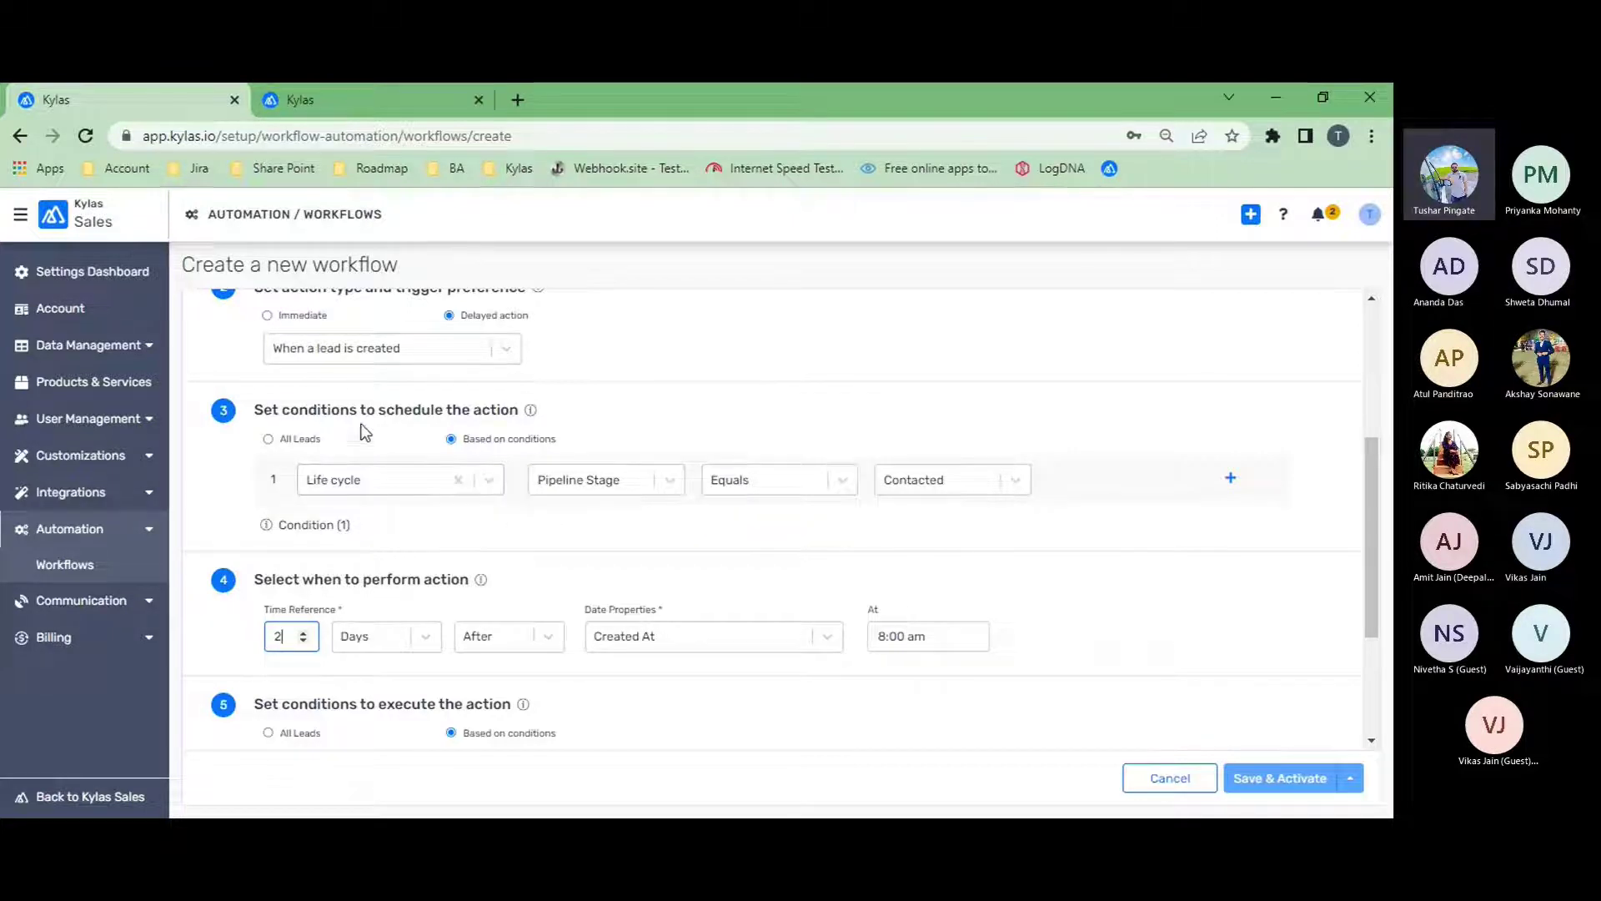
pyautogui.scroll(1, 337, 394)
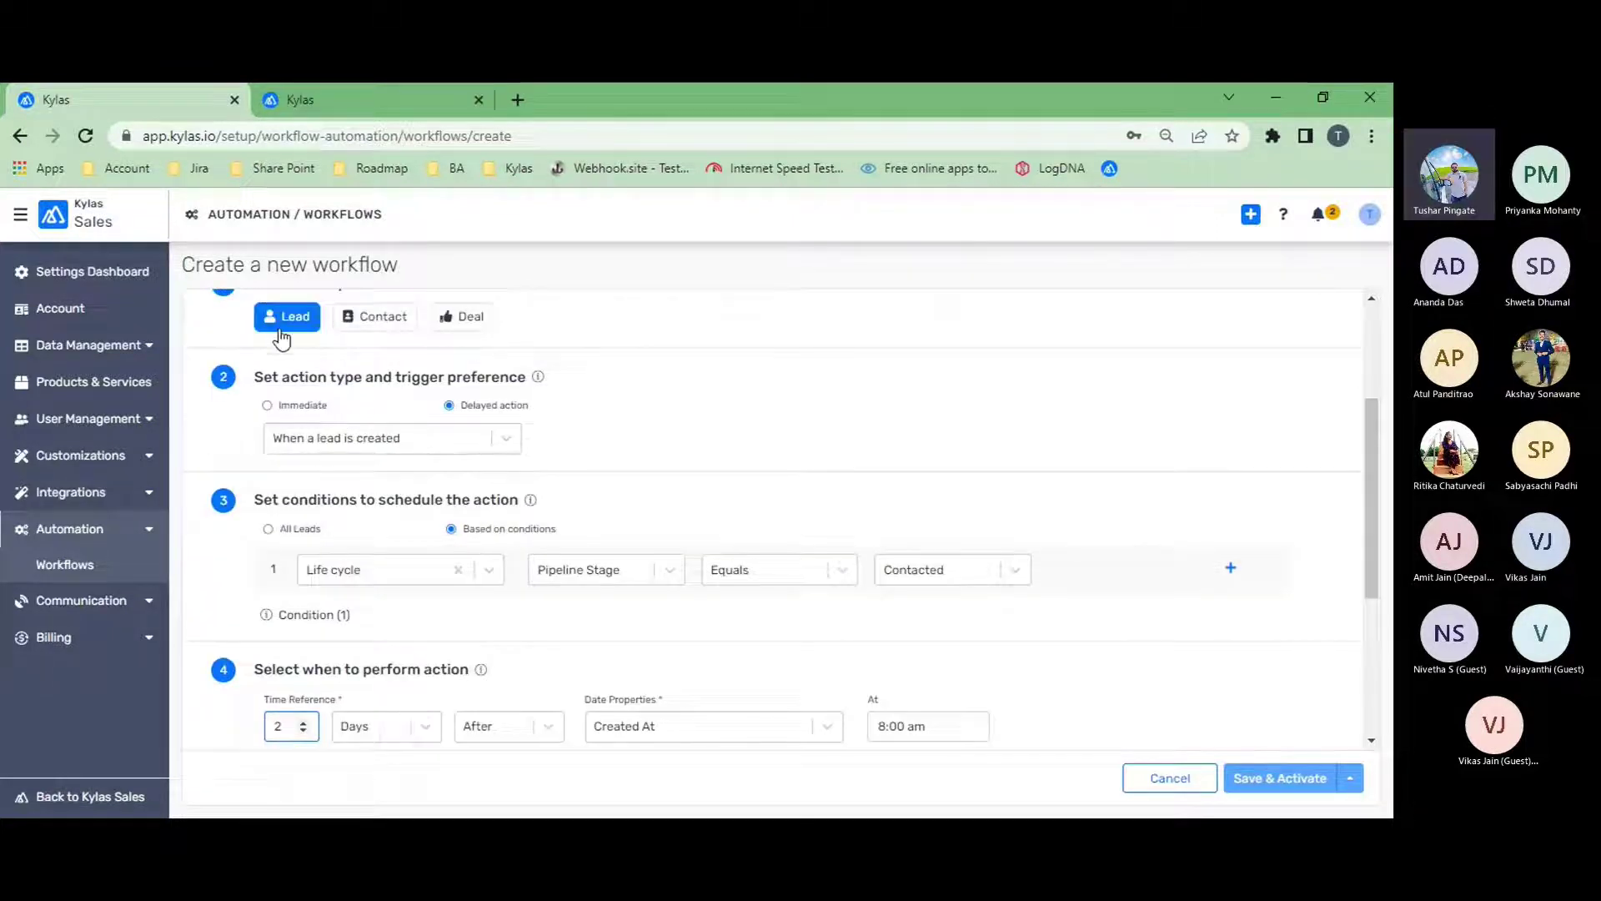
# Choose When a lead is created as the trigger and set the scheduling conditions to All Leads
pyautogui.click(505, 451)
pyautogui.click(463, 482)
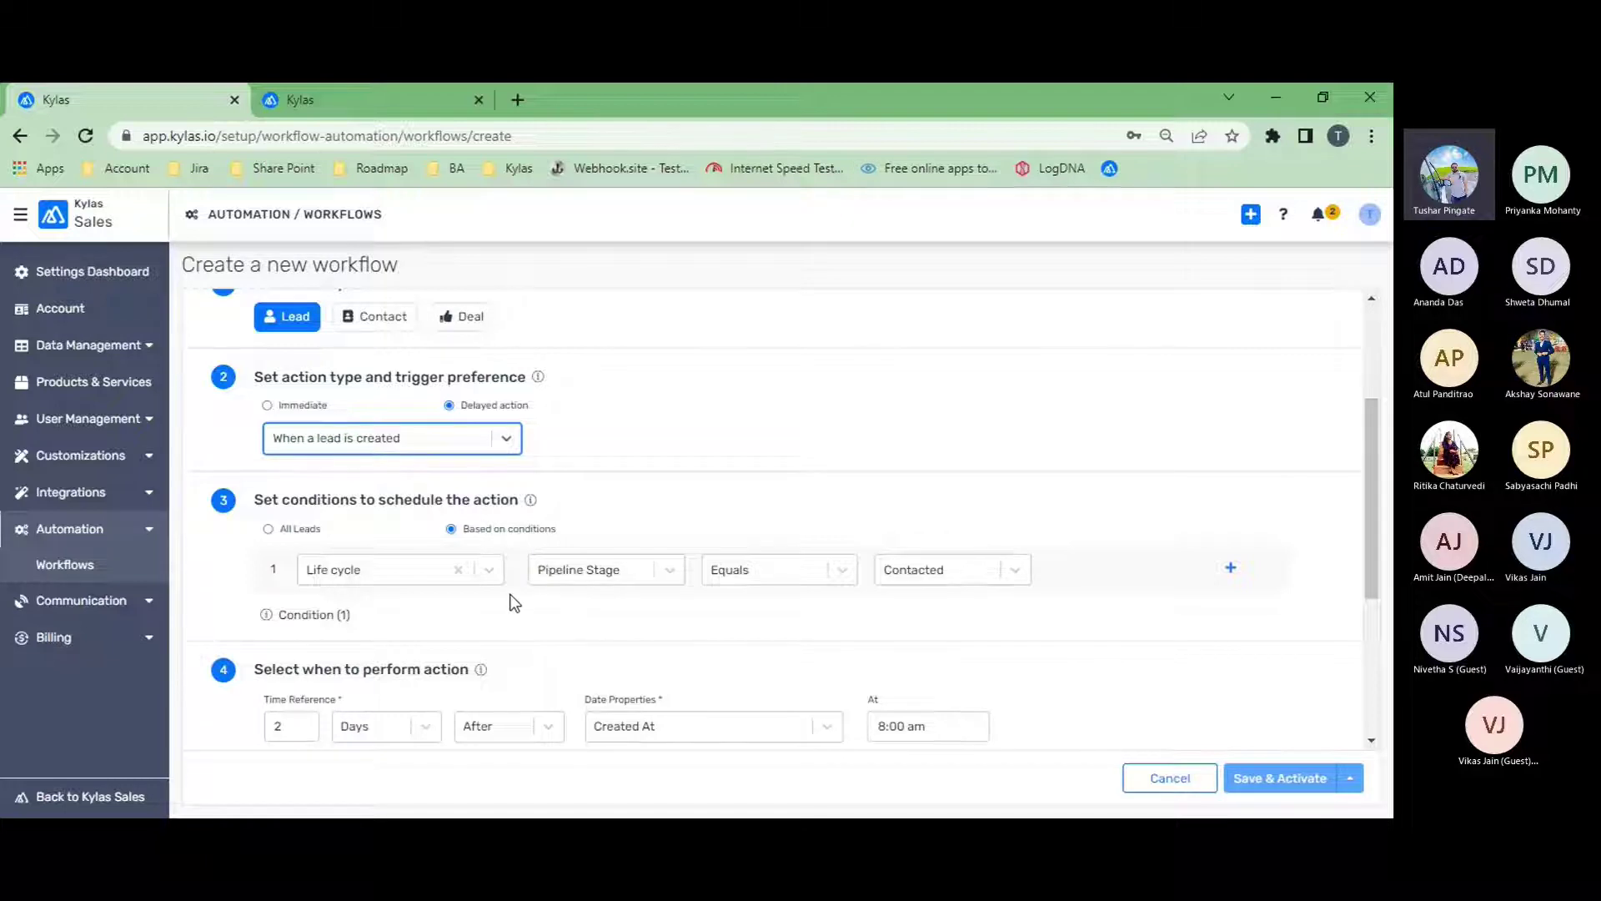
pyautogui.scroll(-1, 513, 601)
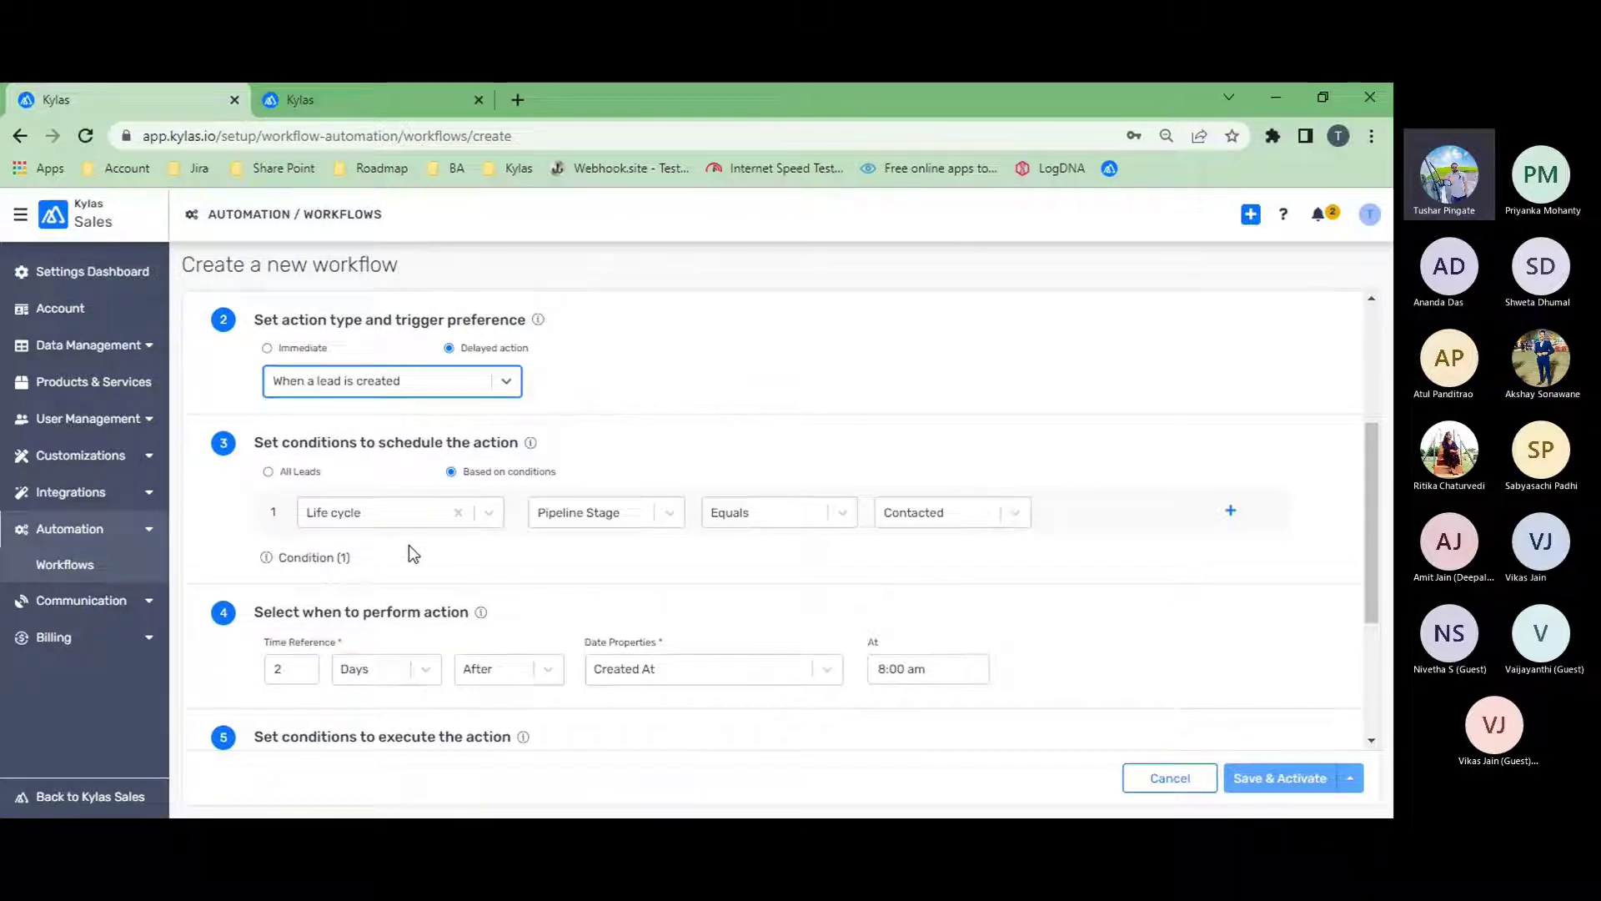
pyautogui.click(267, 472)
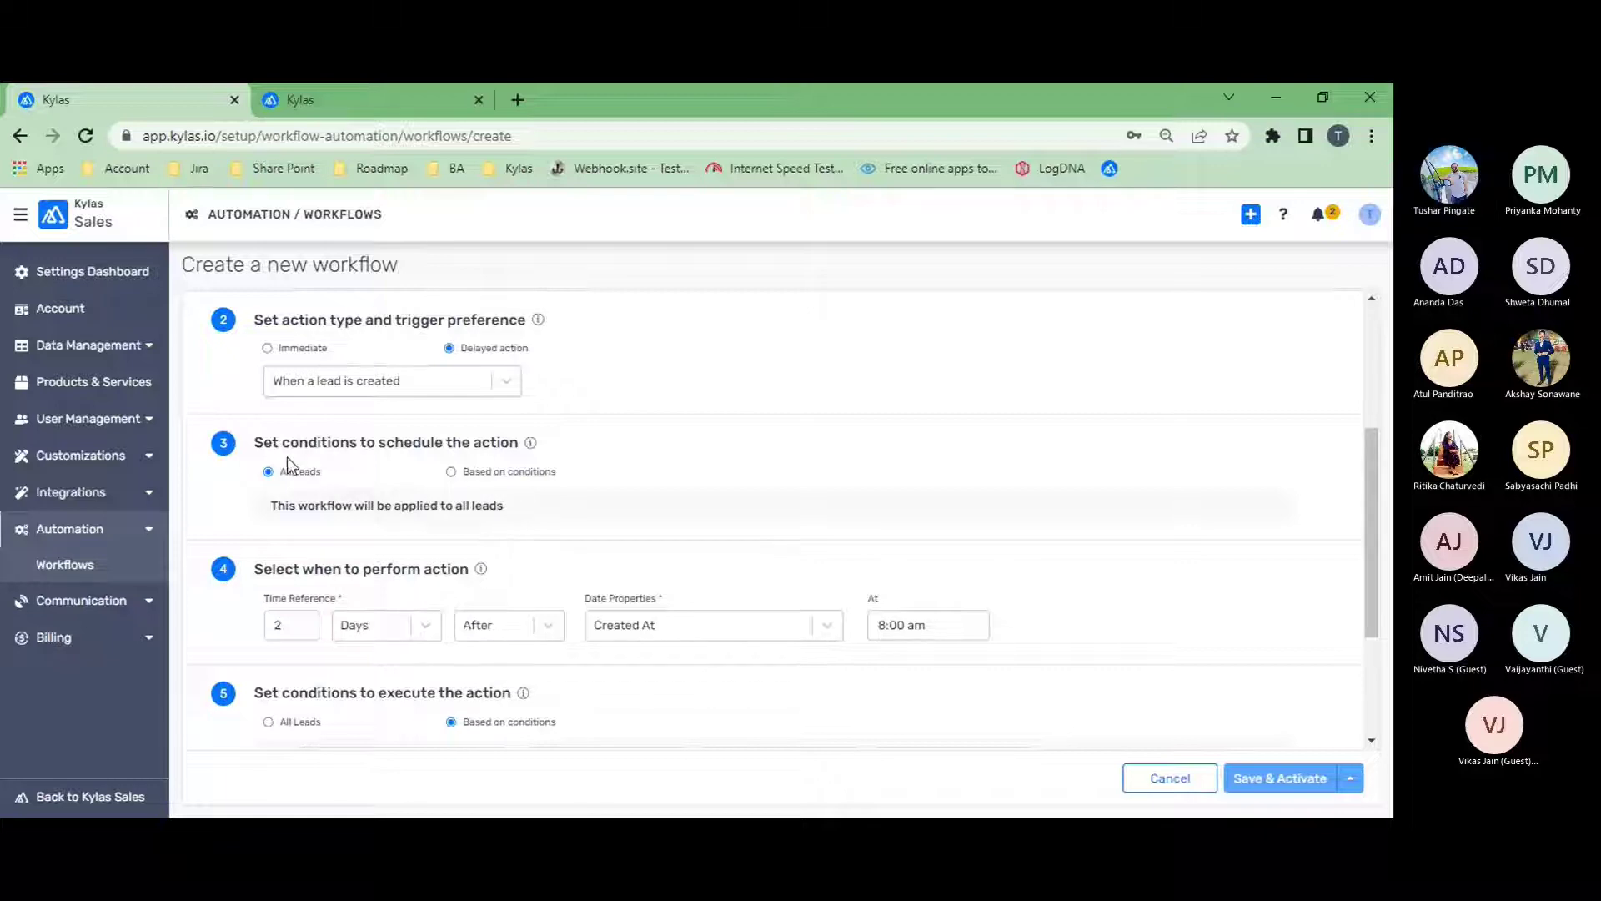
# Set the time reference so that the action is performed 1 week after the lead's Created At date
pyautogui.scroll(-1, 348, 592)
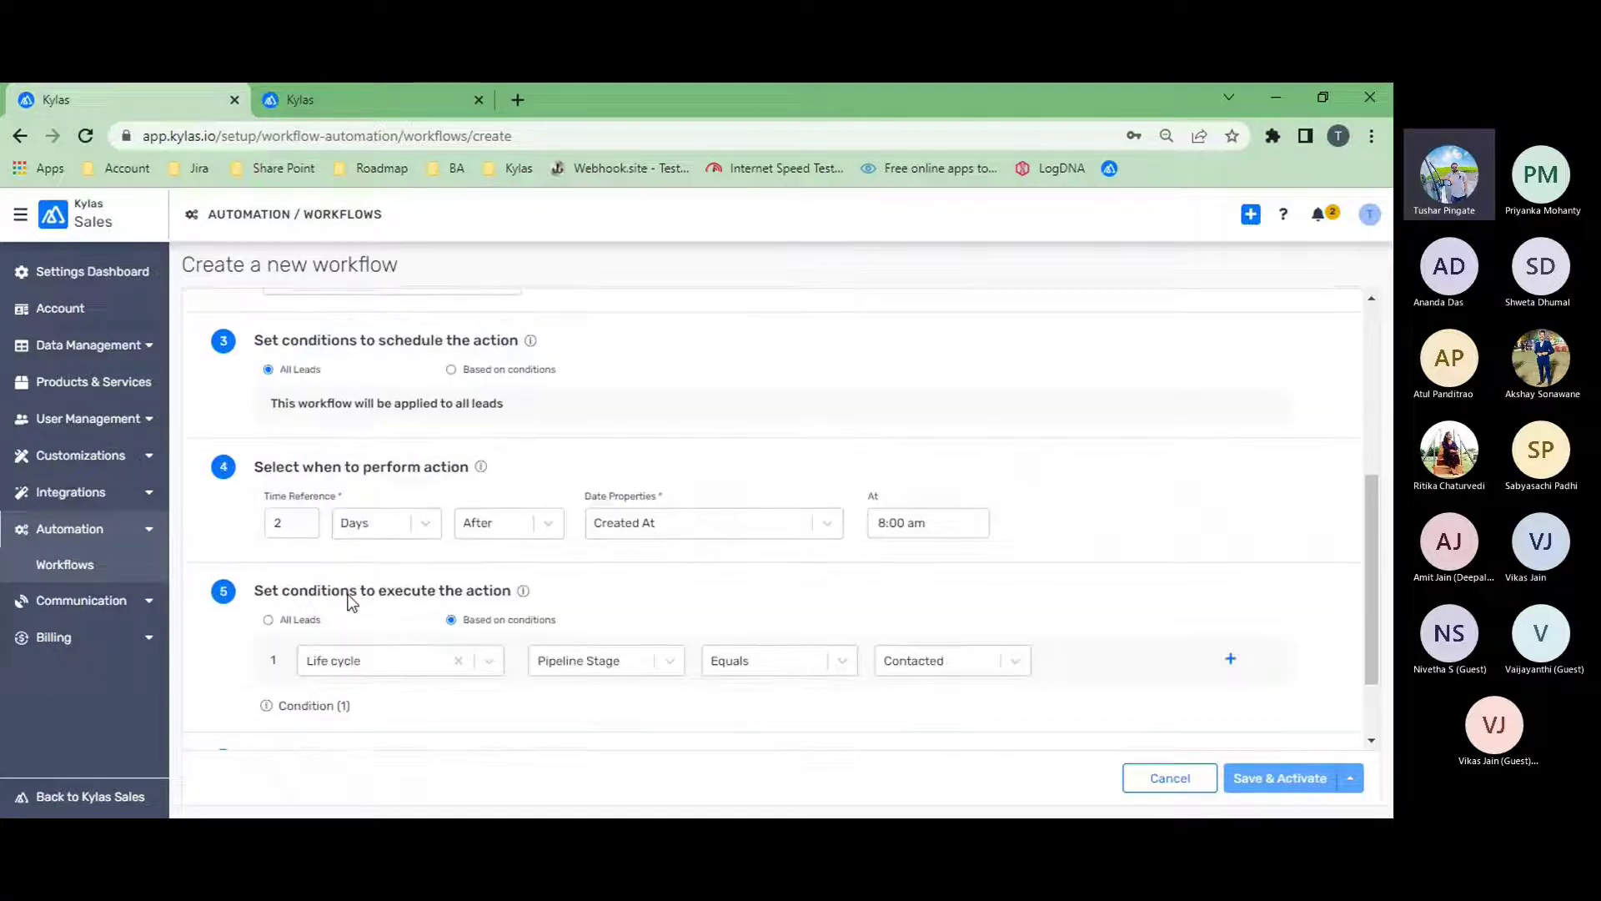
pyautogui.scroll(-1, 349, 594)
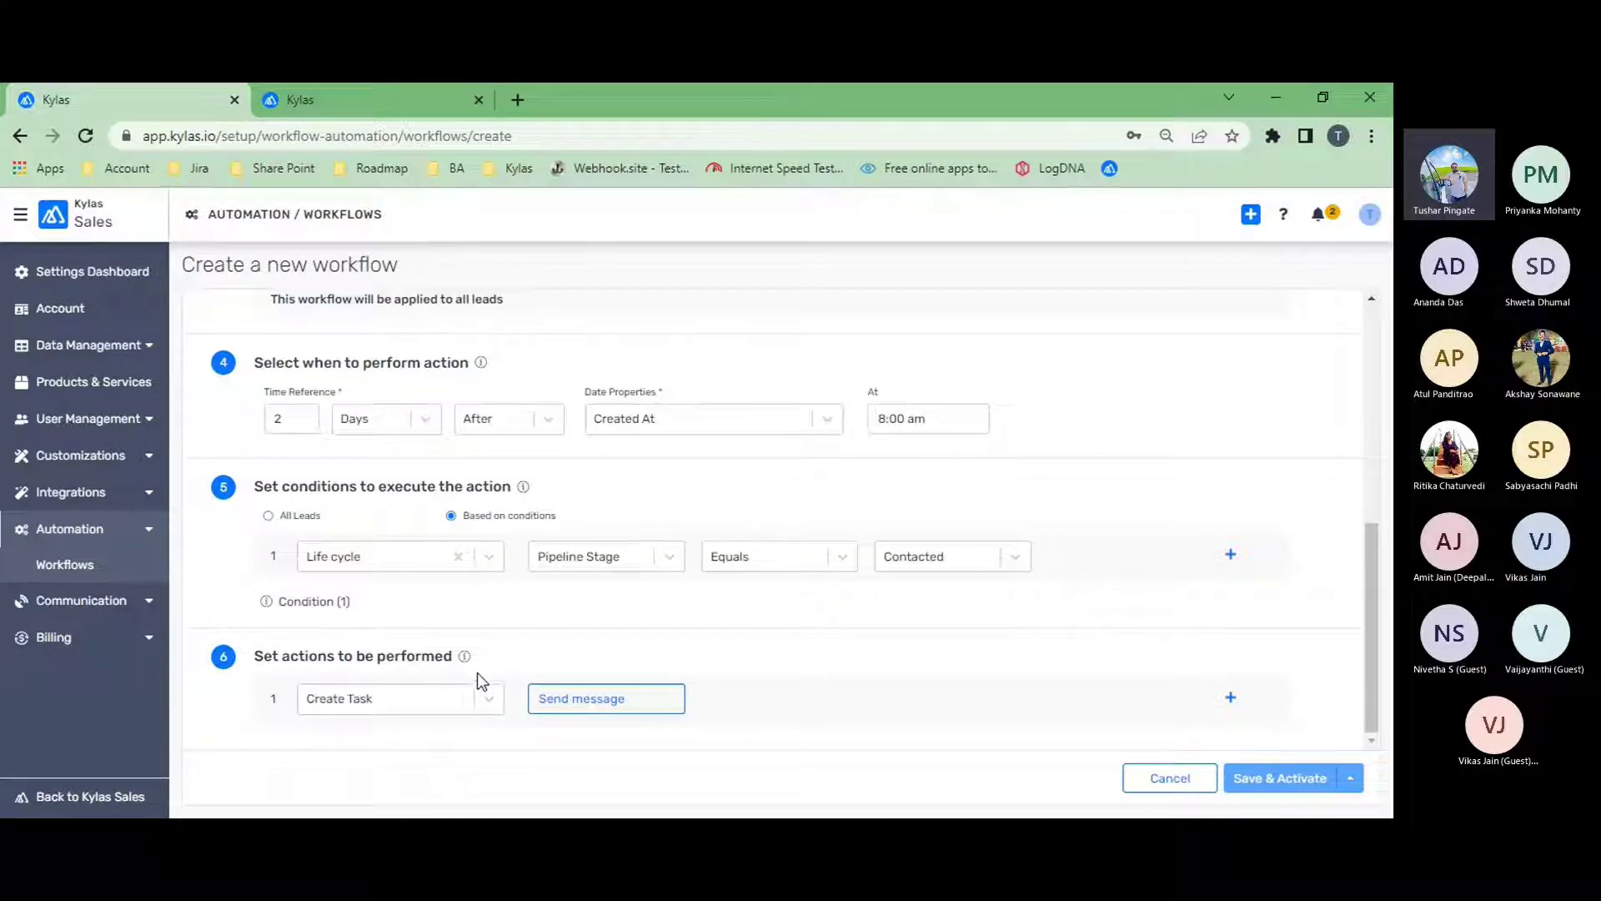
pyautogui.scroll(1, 318, 492)
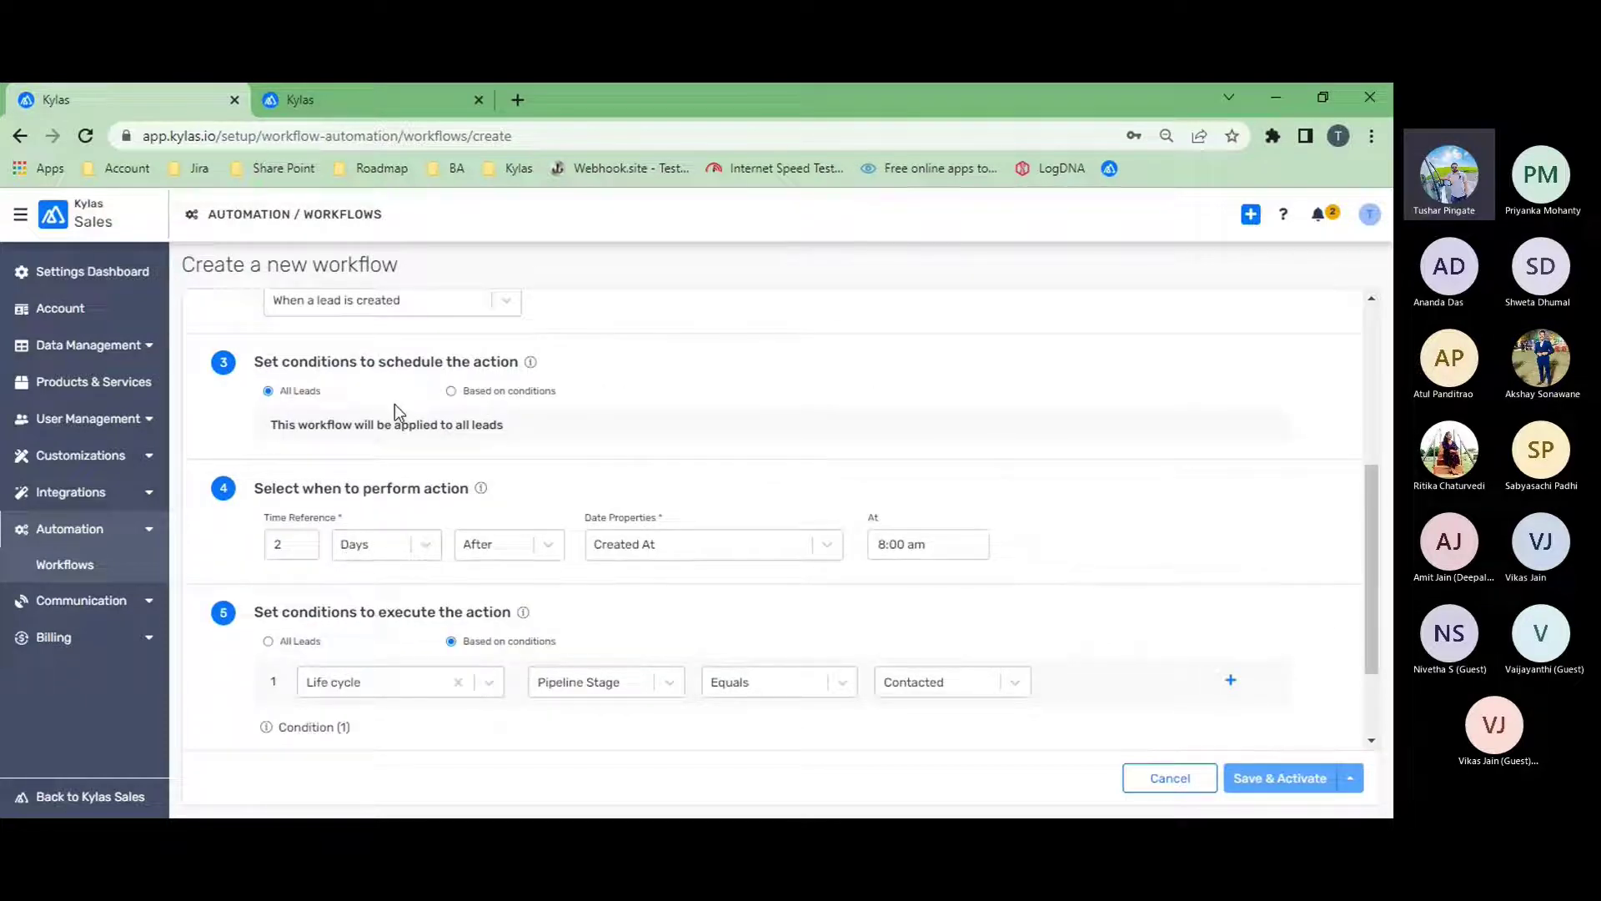
pyautogui.scroll(1, 394, 404)
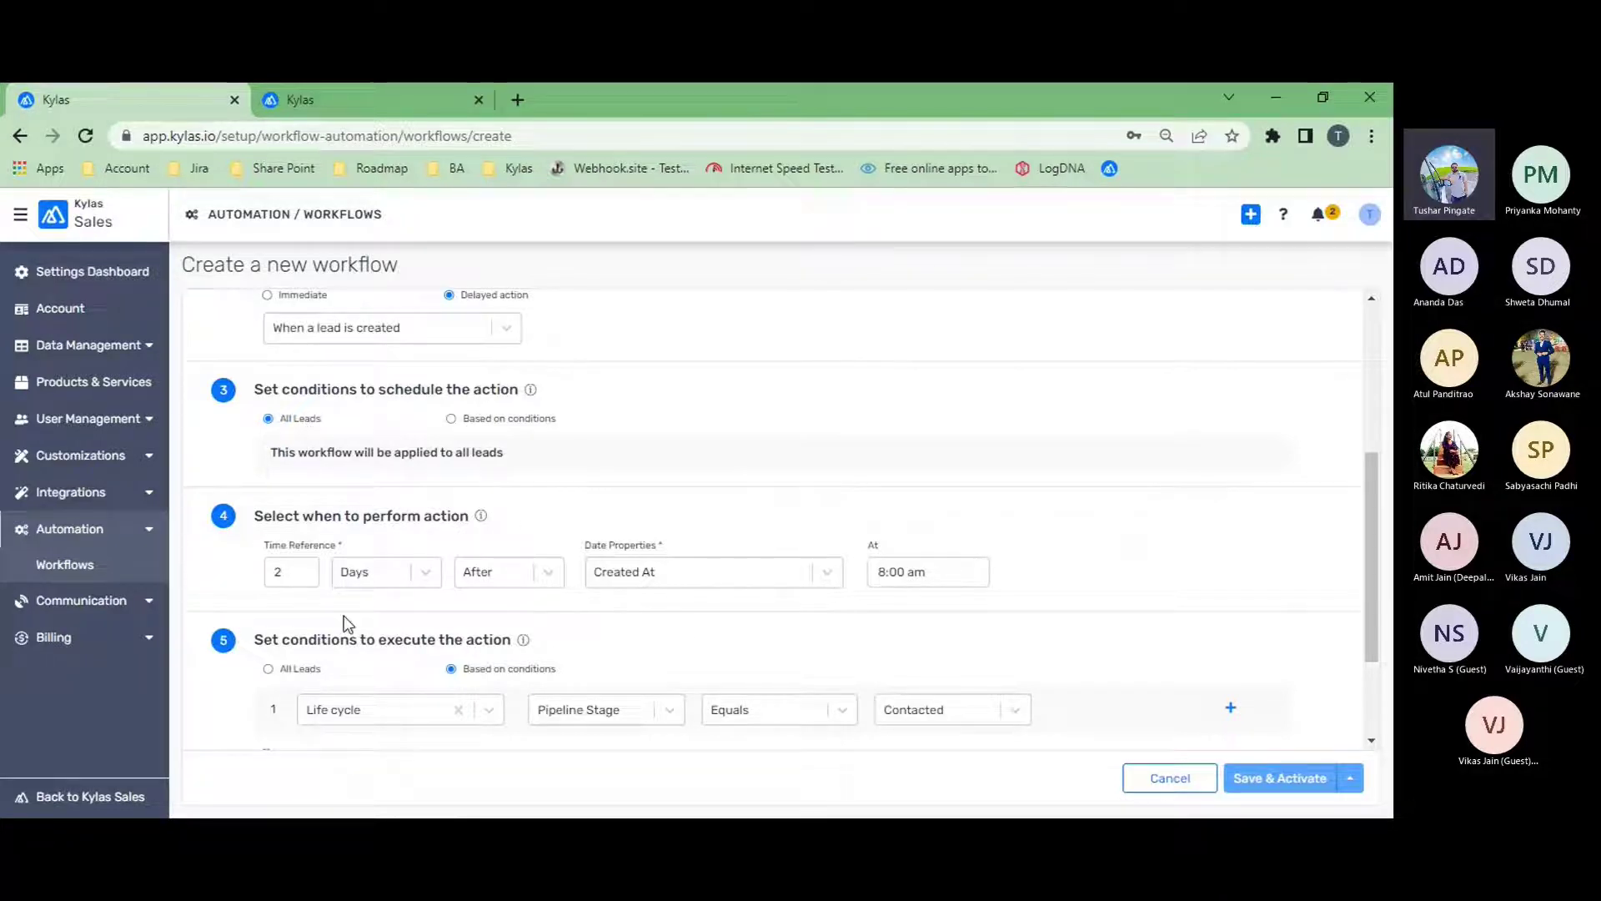
pyautogui.doubleClick(292, 571)
pyautogui.write('0')
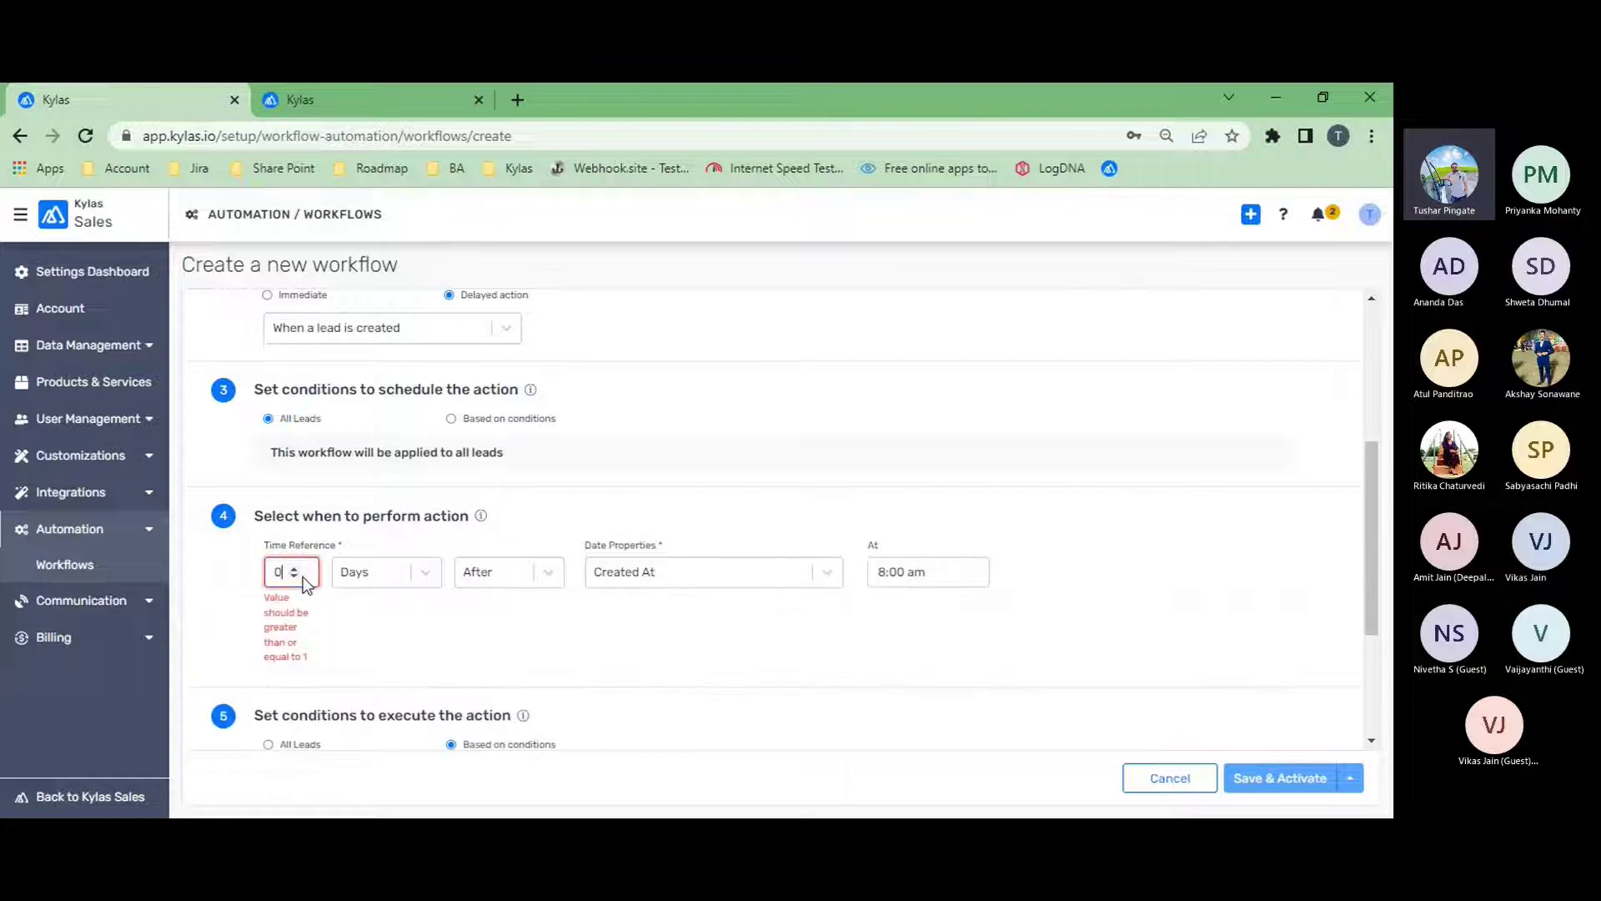
pyautogui.click(294, 568)
pyautogui.click(422, 577)
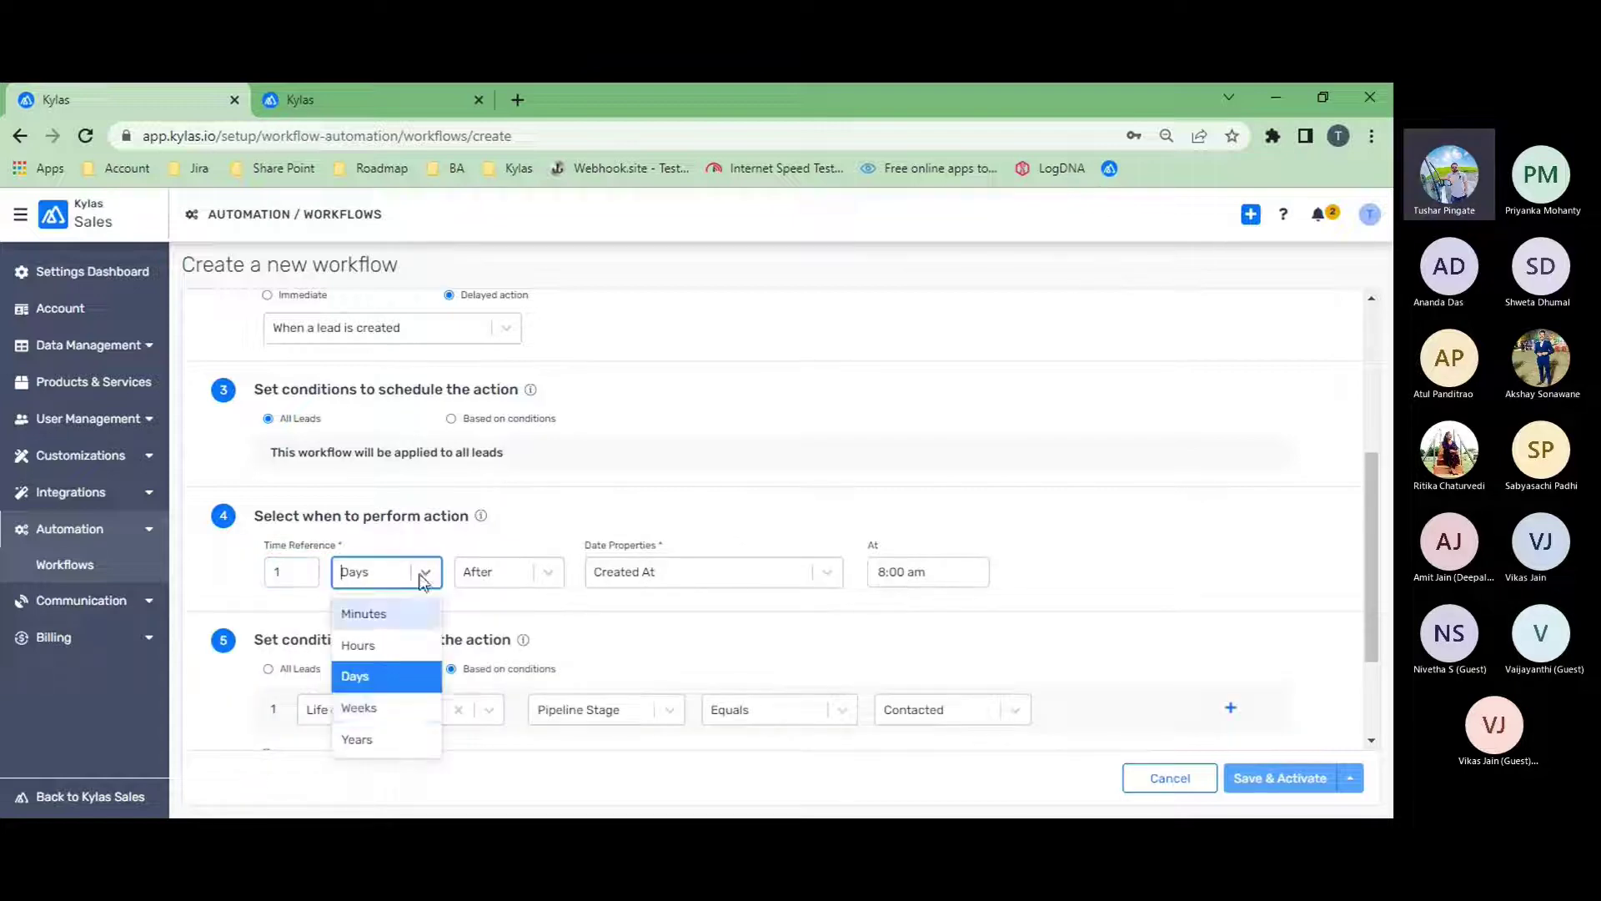
pyautogui.click(378, 708)
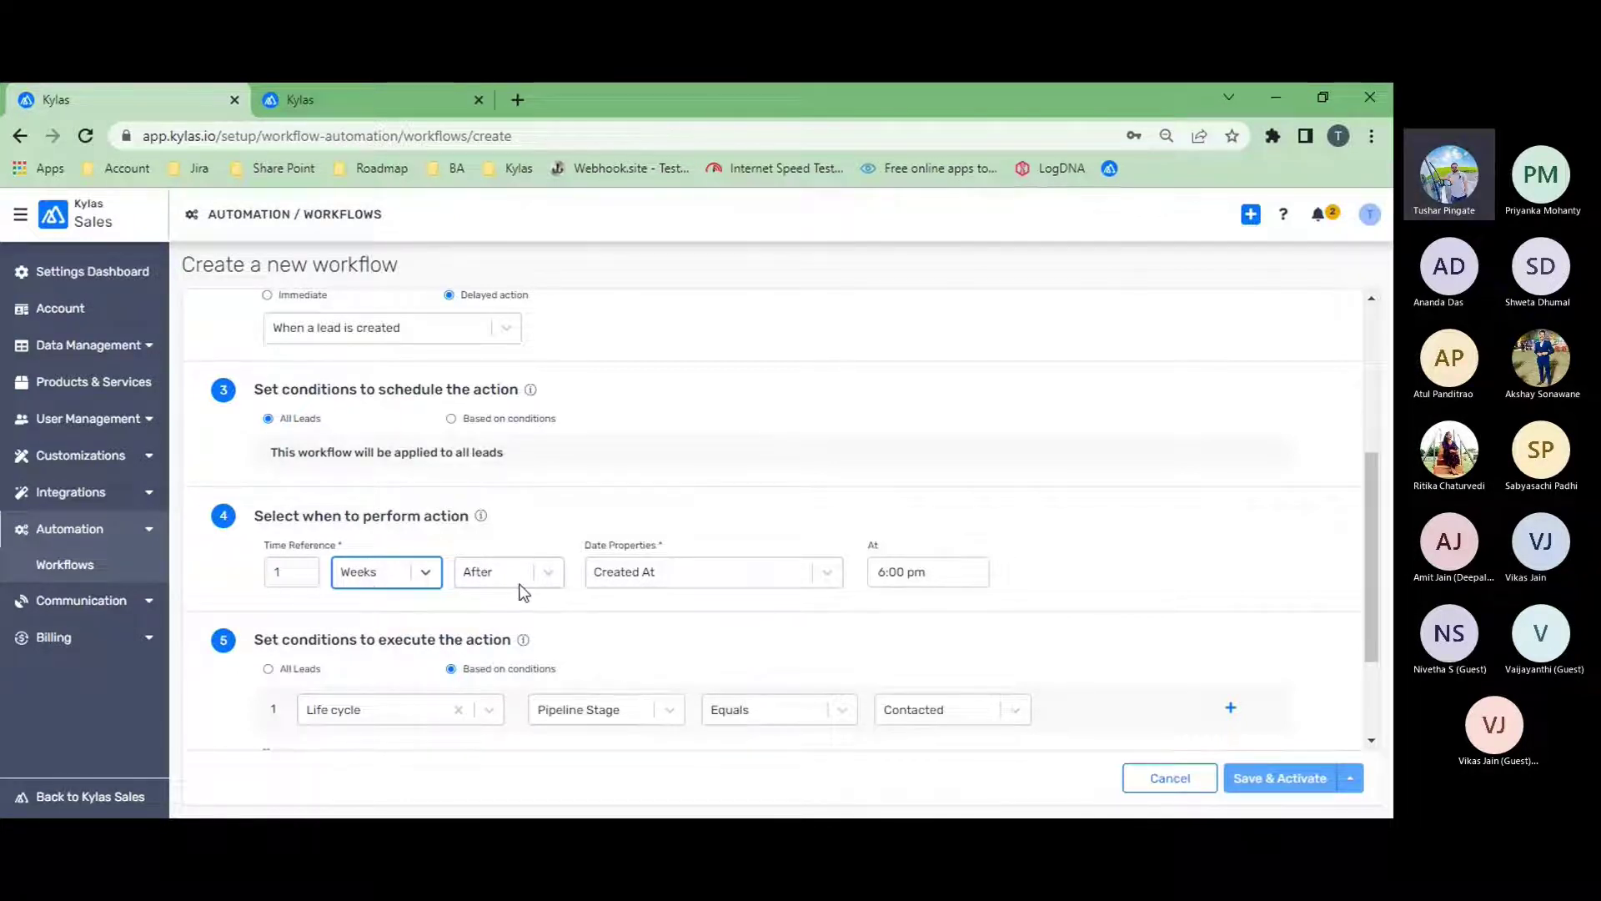
# Set the time of day at which the delayed action is performed to 10:00 am
pyautogui.click(884, 571)
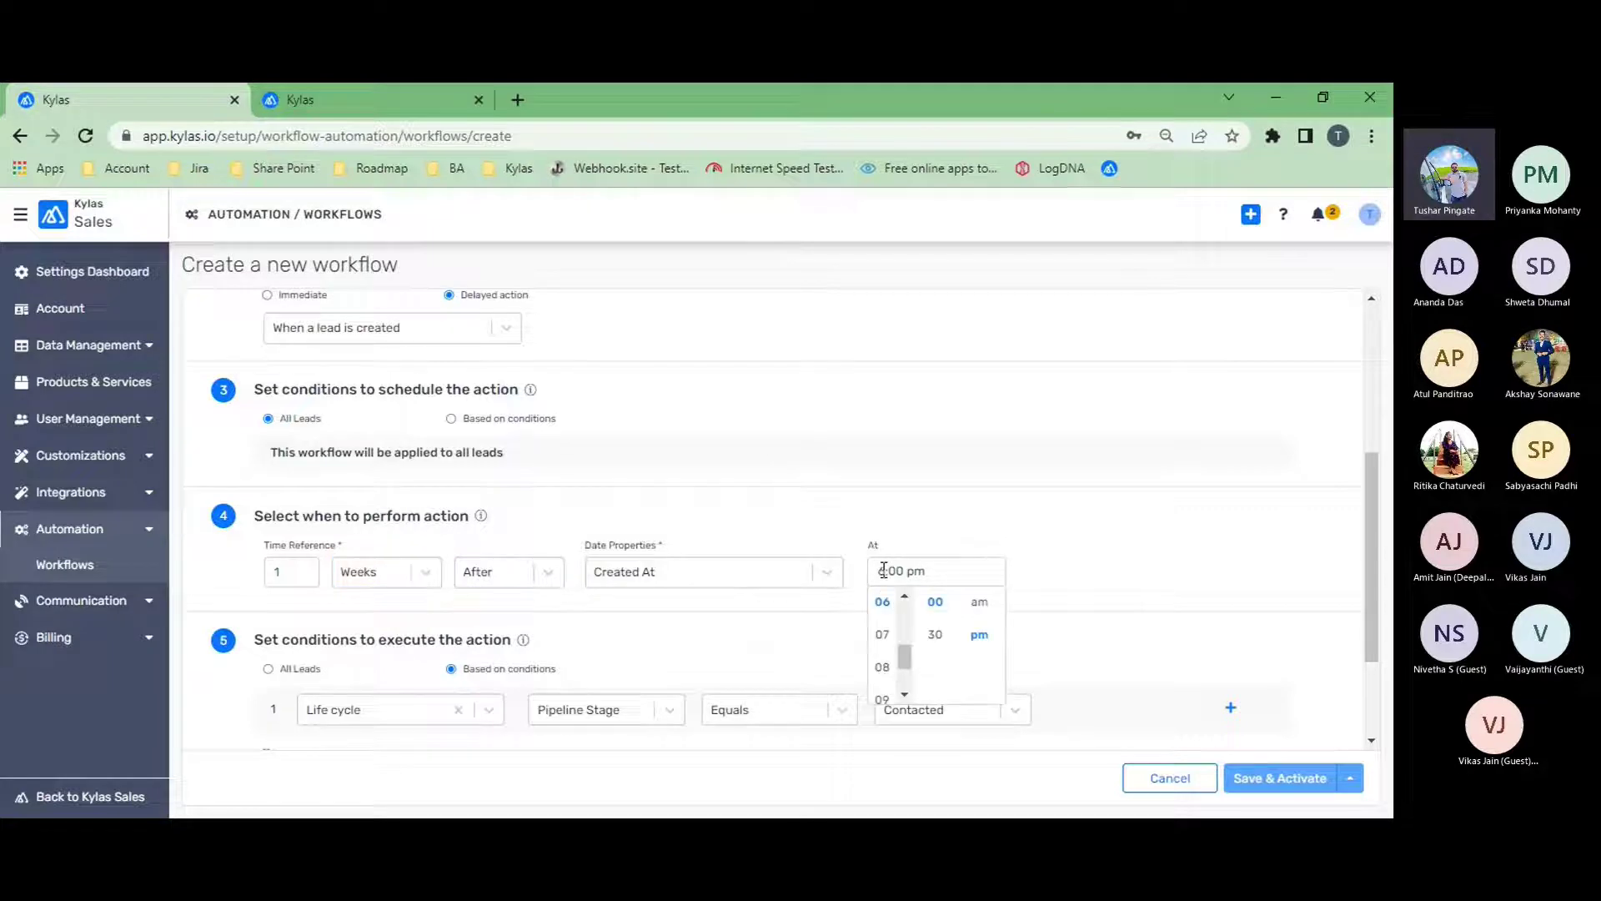
pyautogui.click(903, 692)
pyautogui.click(884, 690)
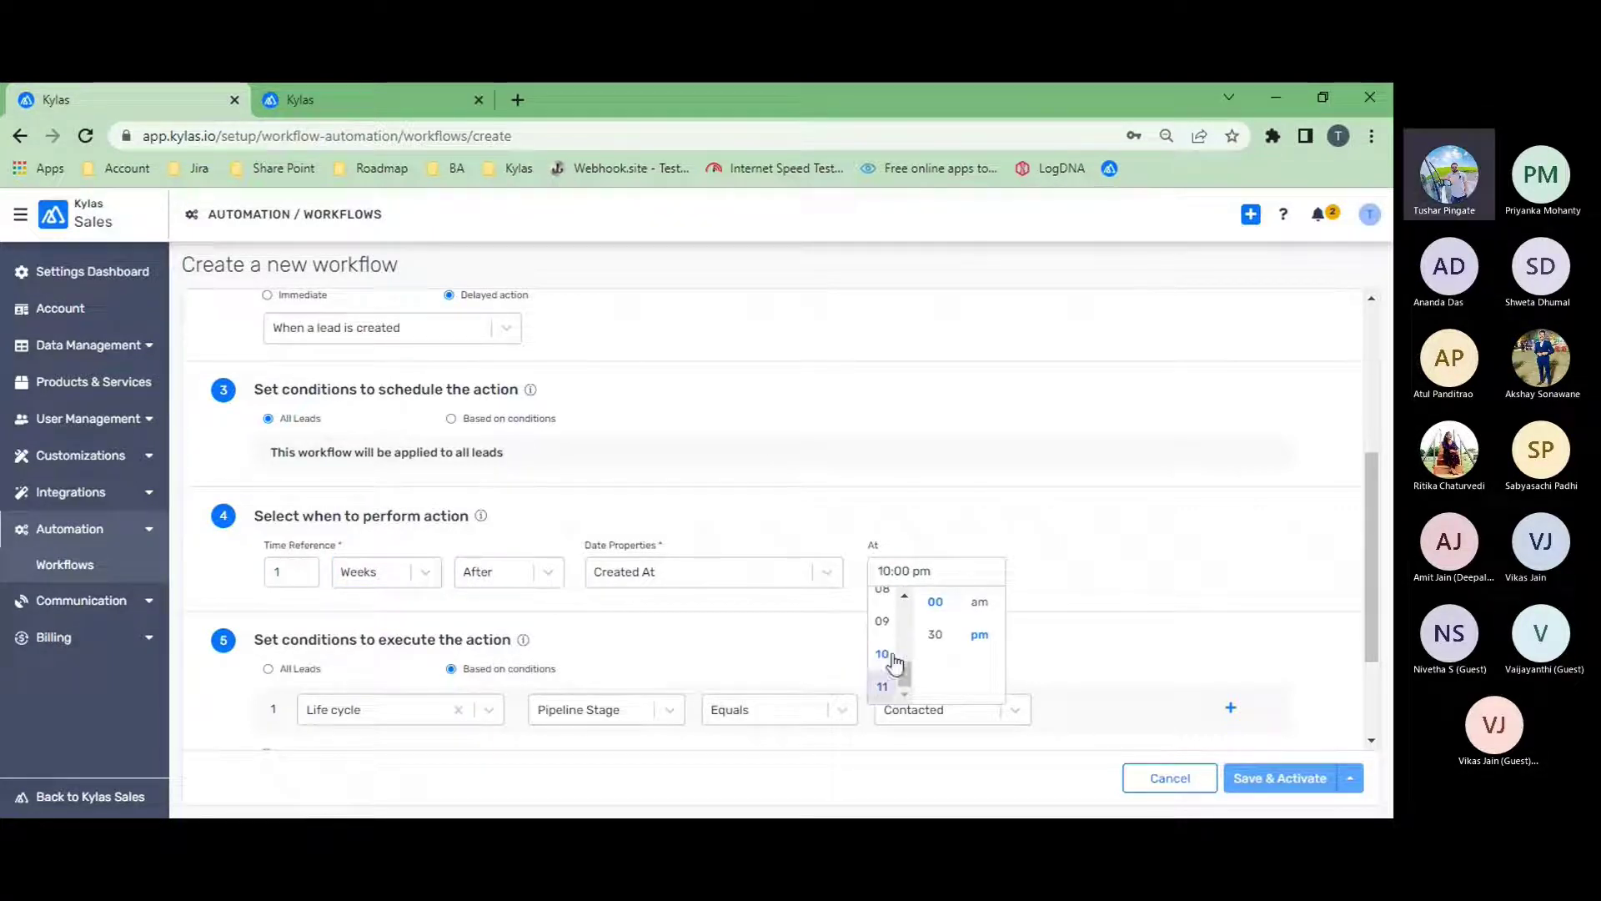
pyautogui.click(977, 602)
pyautogui.click(805, 617)
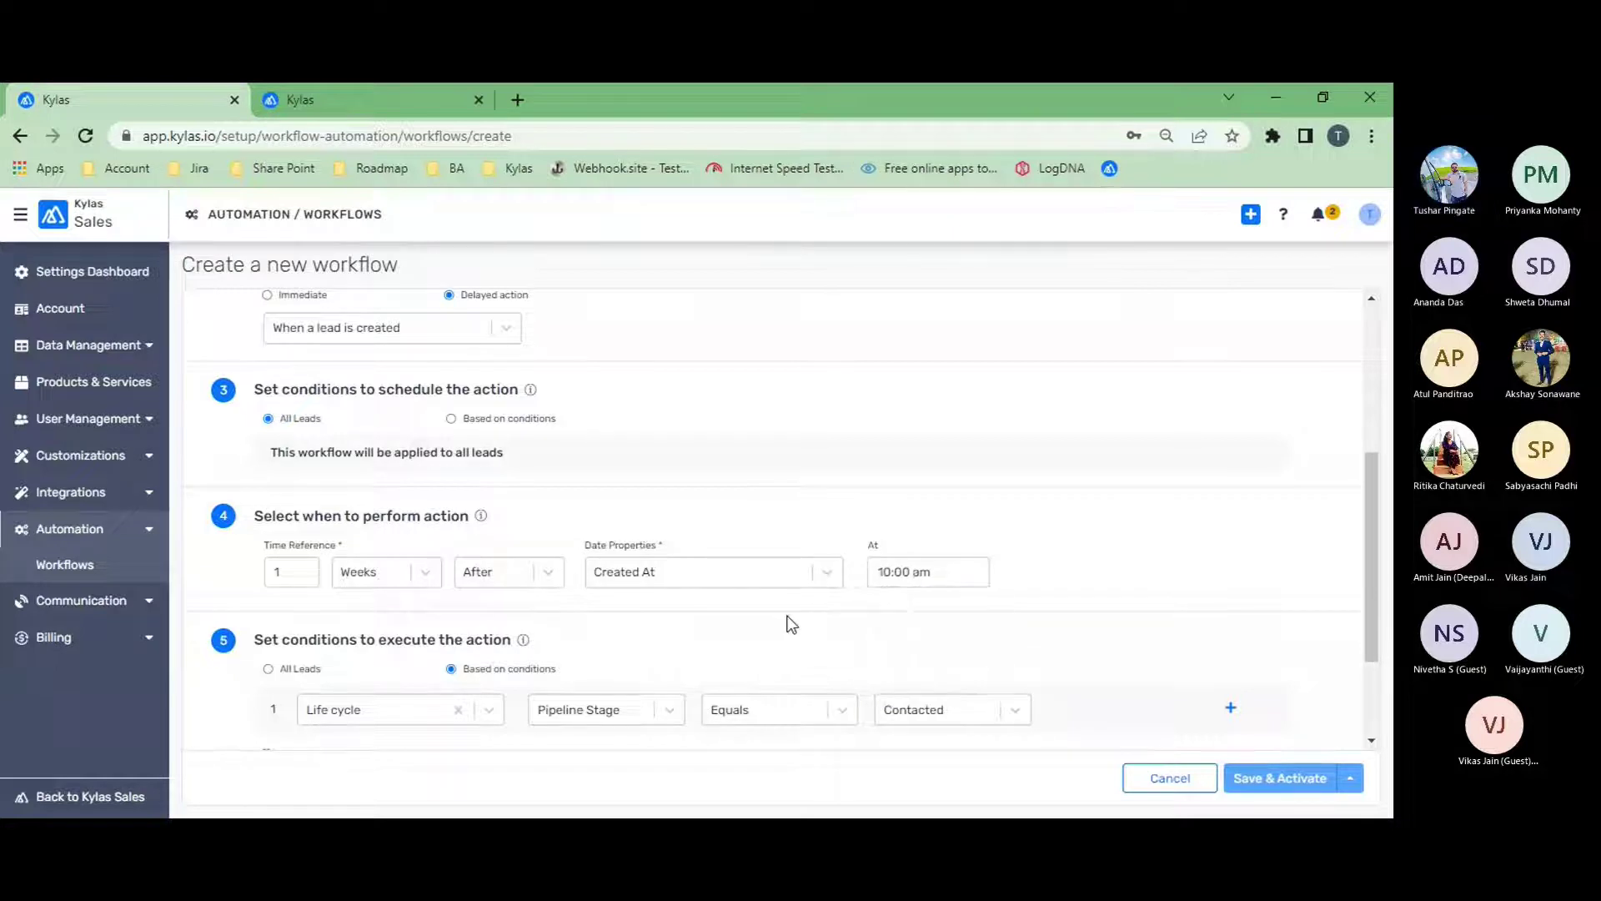
# Change the action to be performed to Reassign and choose the third listed user as the new owner
pyautogui.scroll(-2, 389, 677)
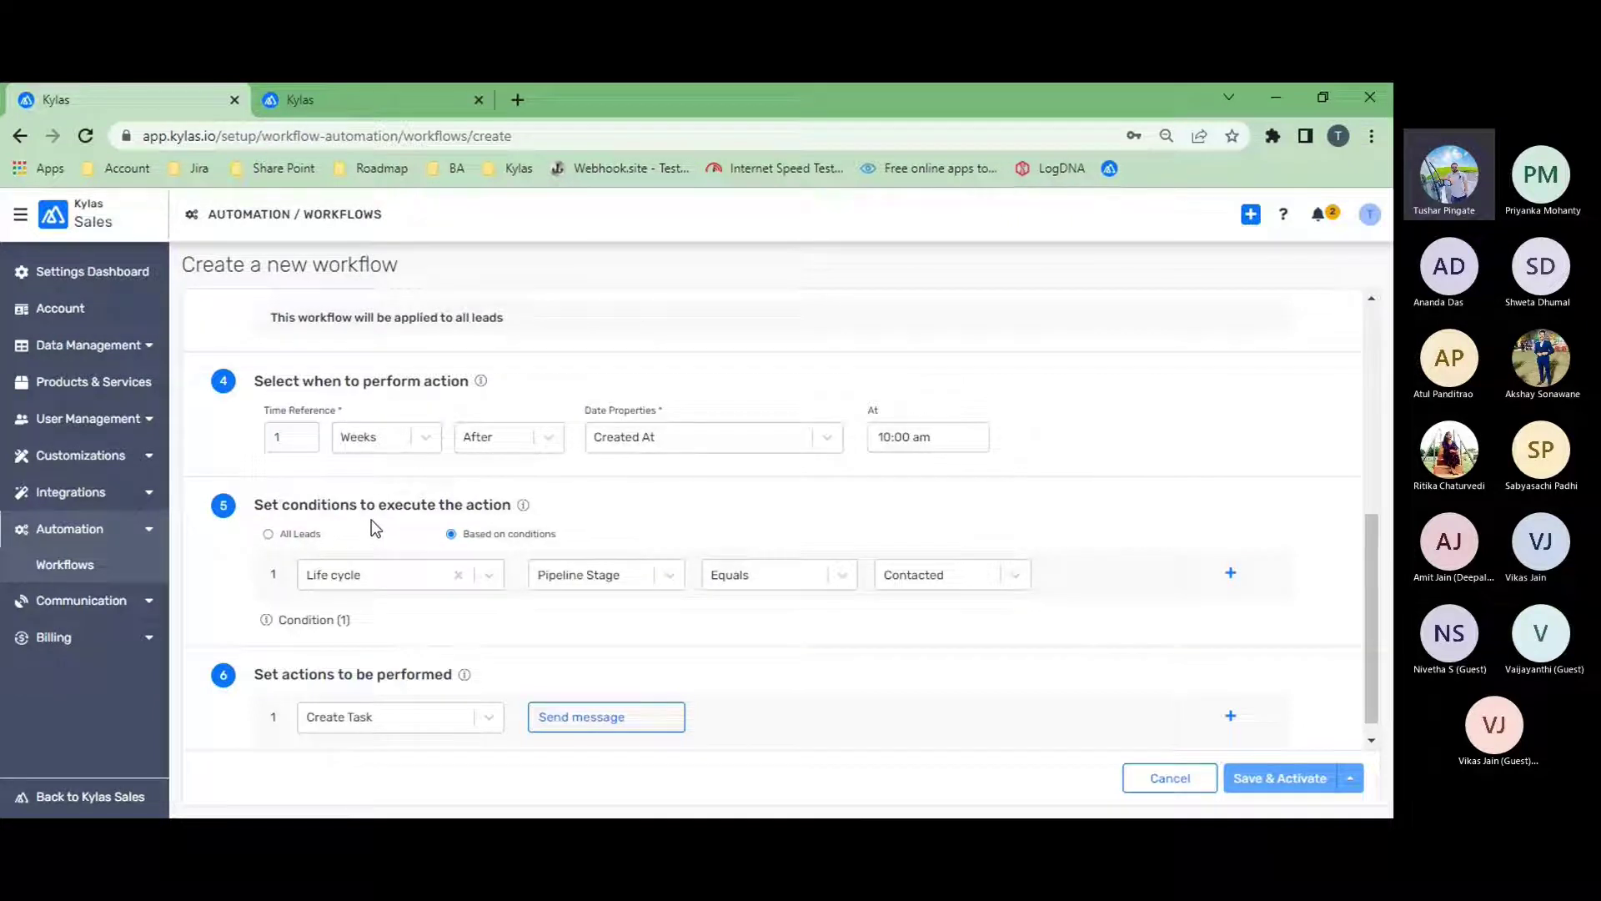
pyautogui.scroll(2, 294, 451)
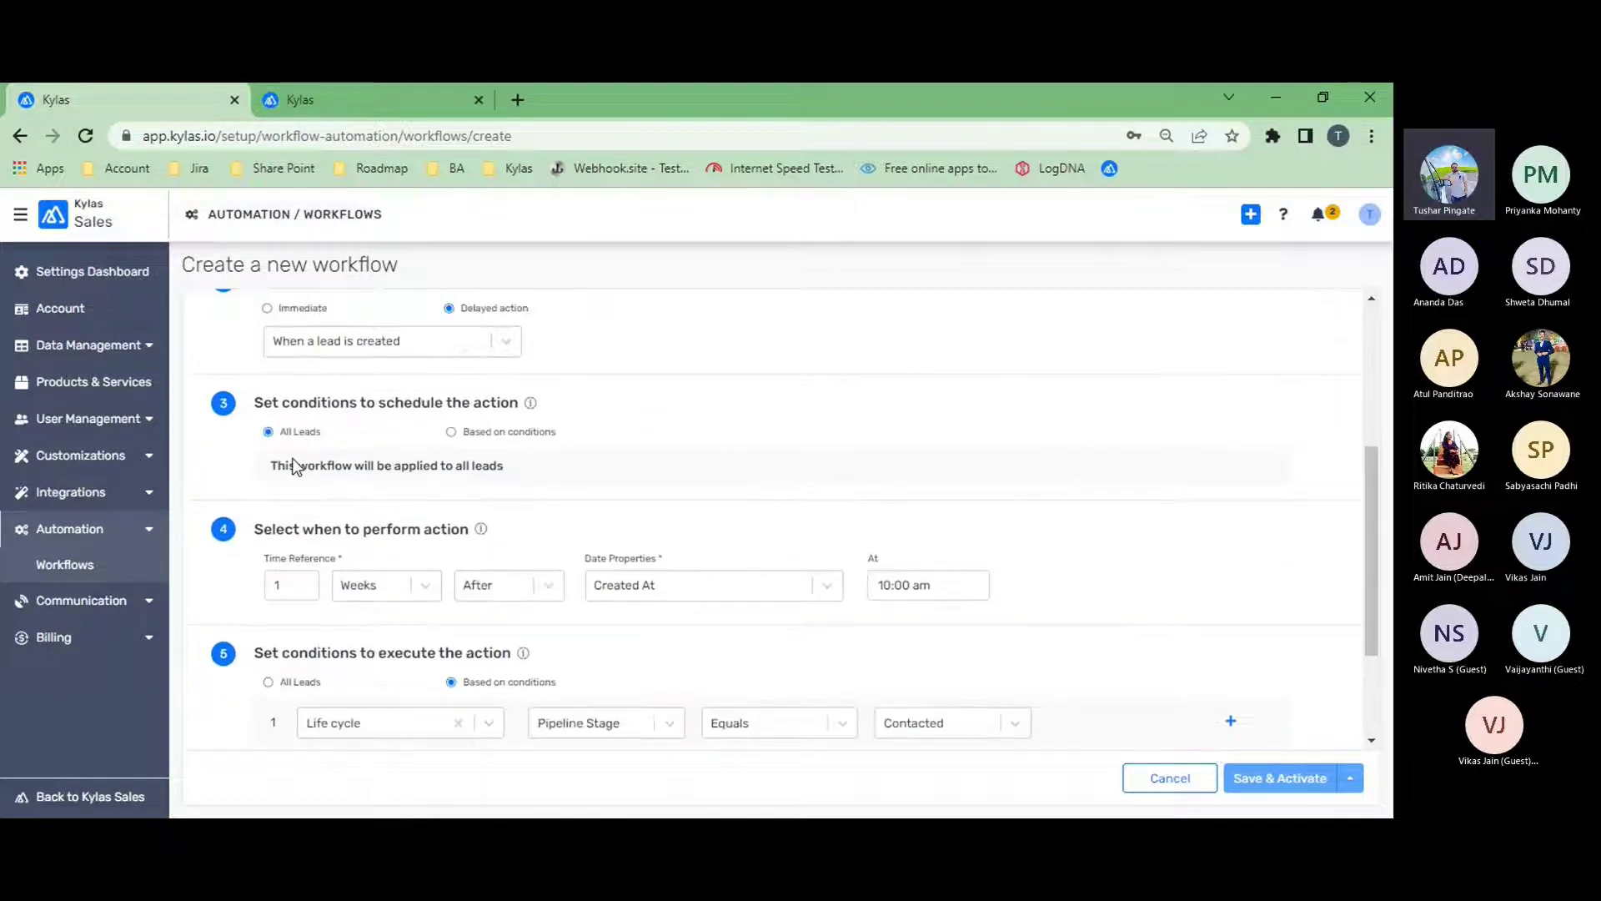
pyautogui.scroll(-2, 372, 577)
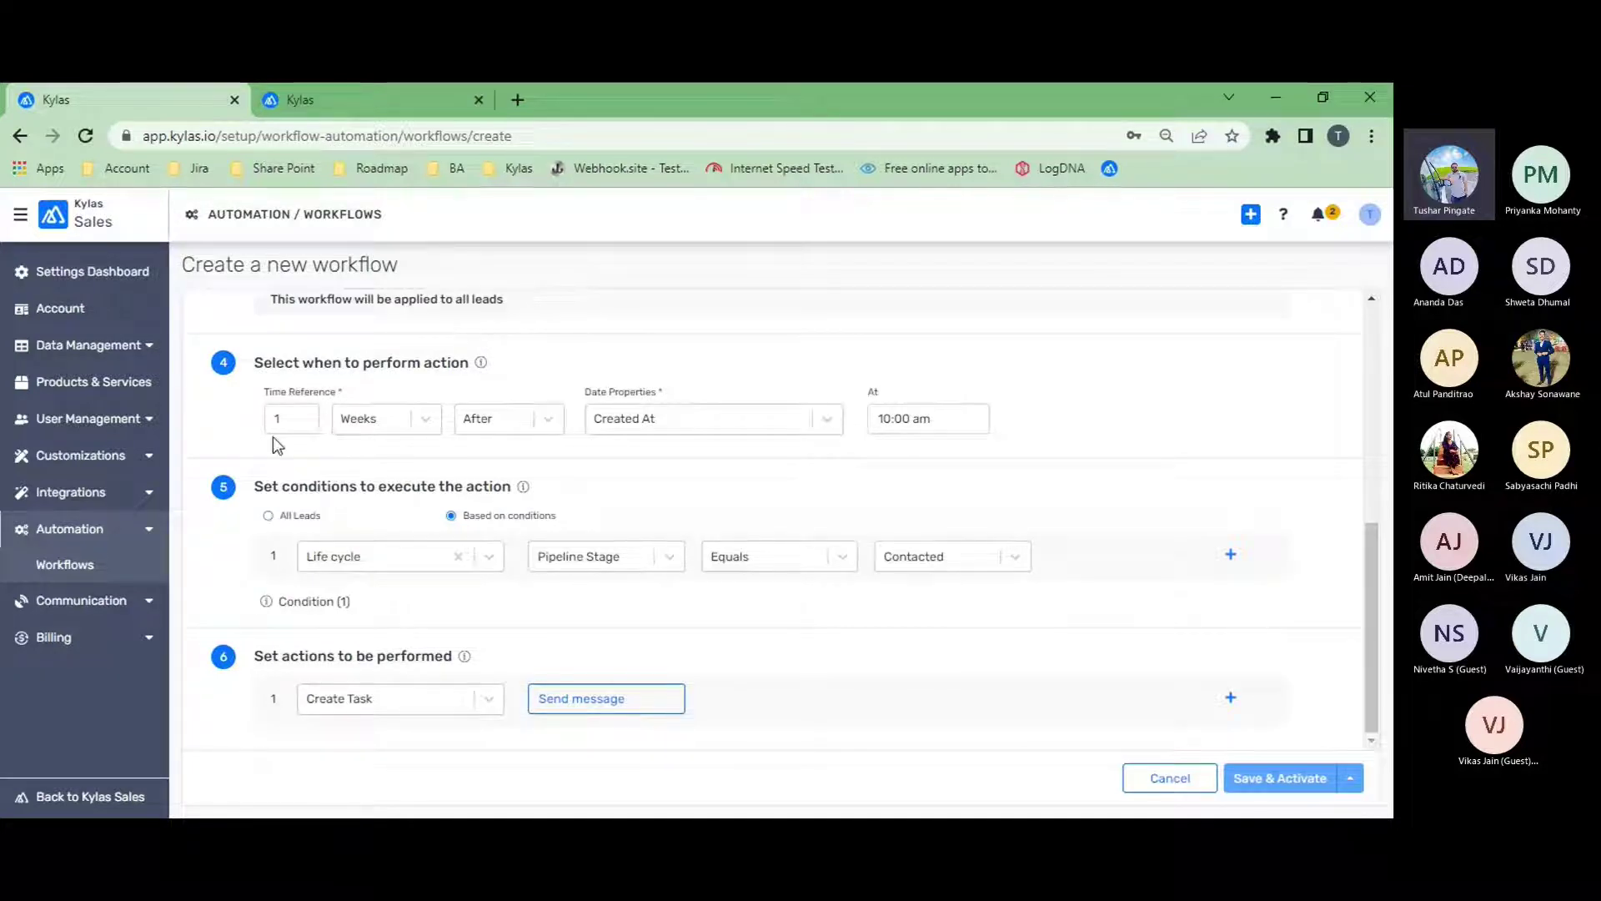
pyautogui.click(487, 699)
pyautogui.click(418, 597)
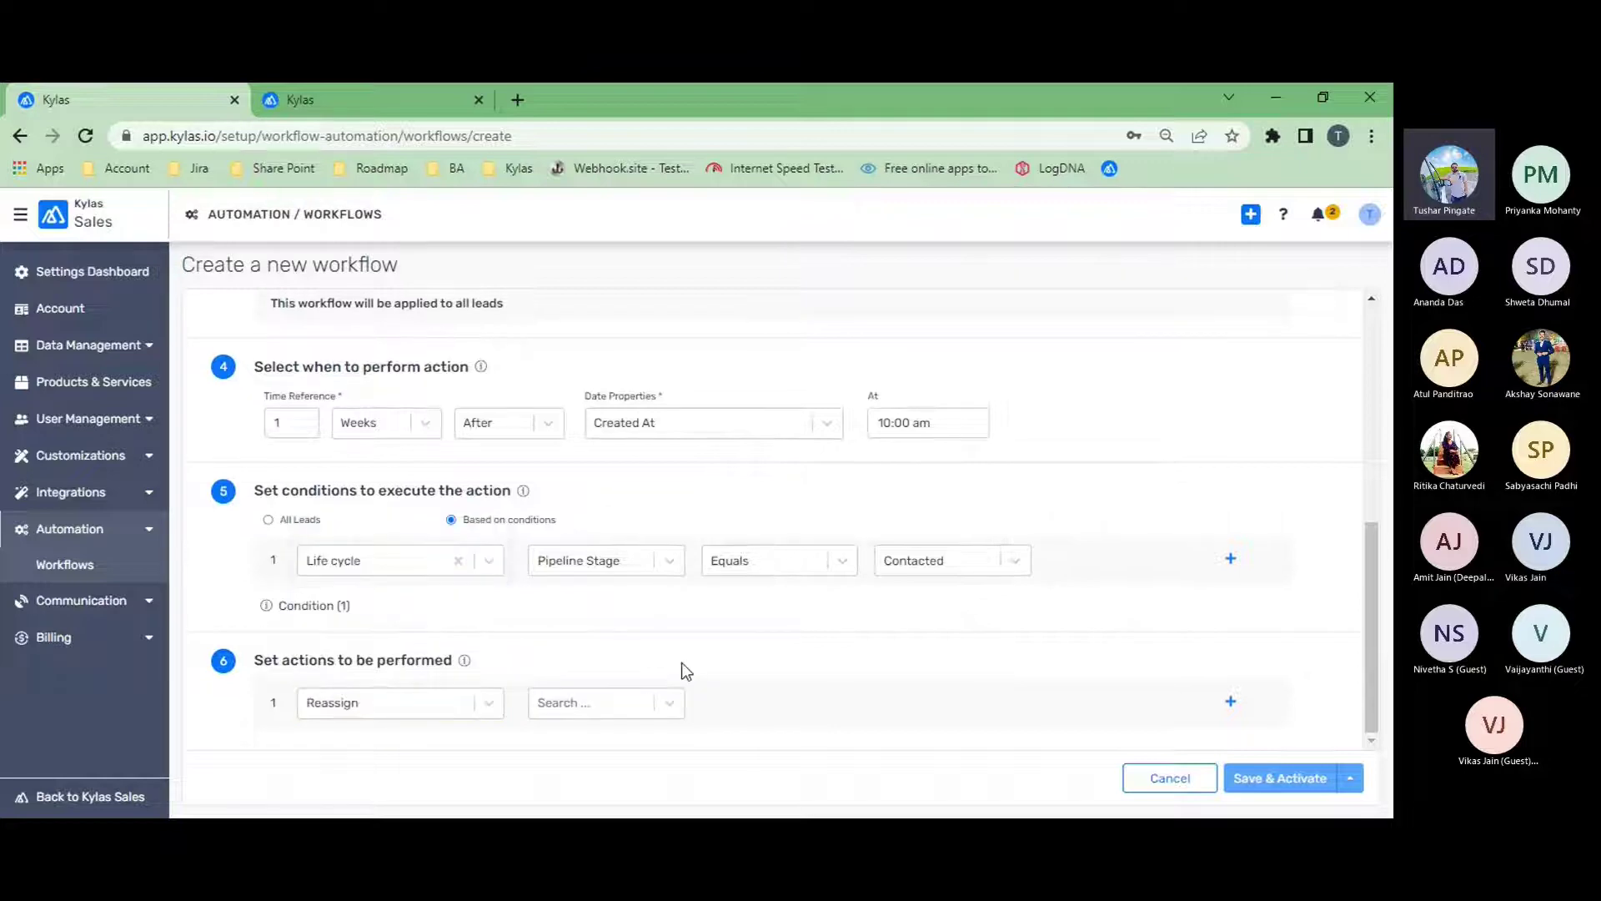
pyautogui.click(665, 714)
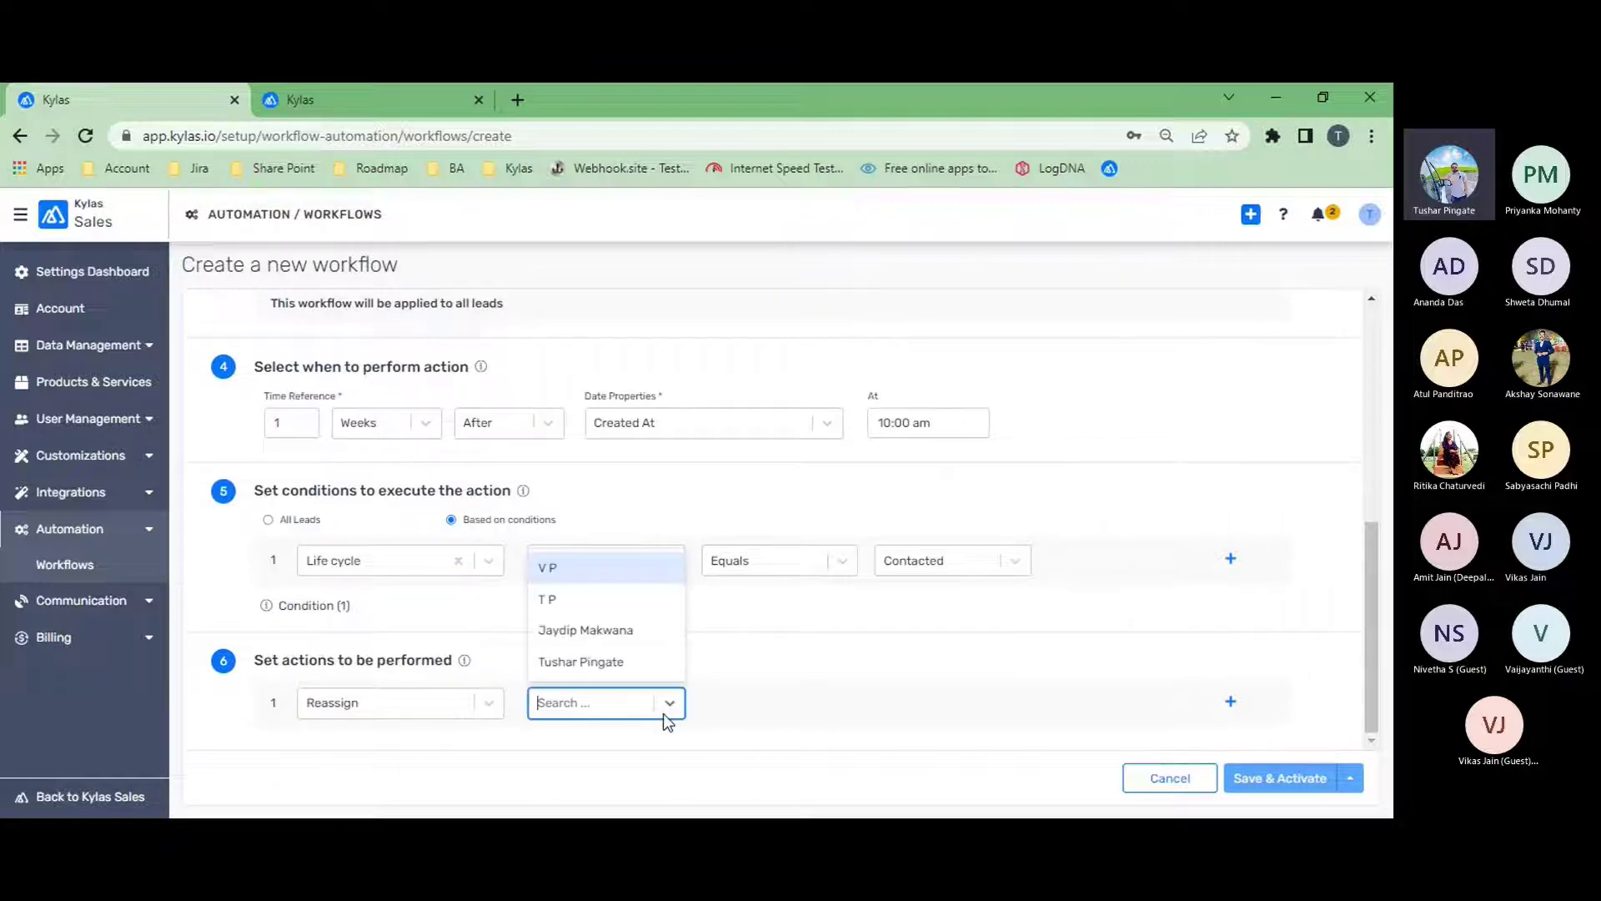
pyautogui.click(639, 630)
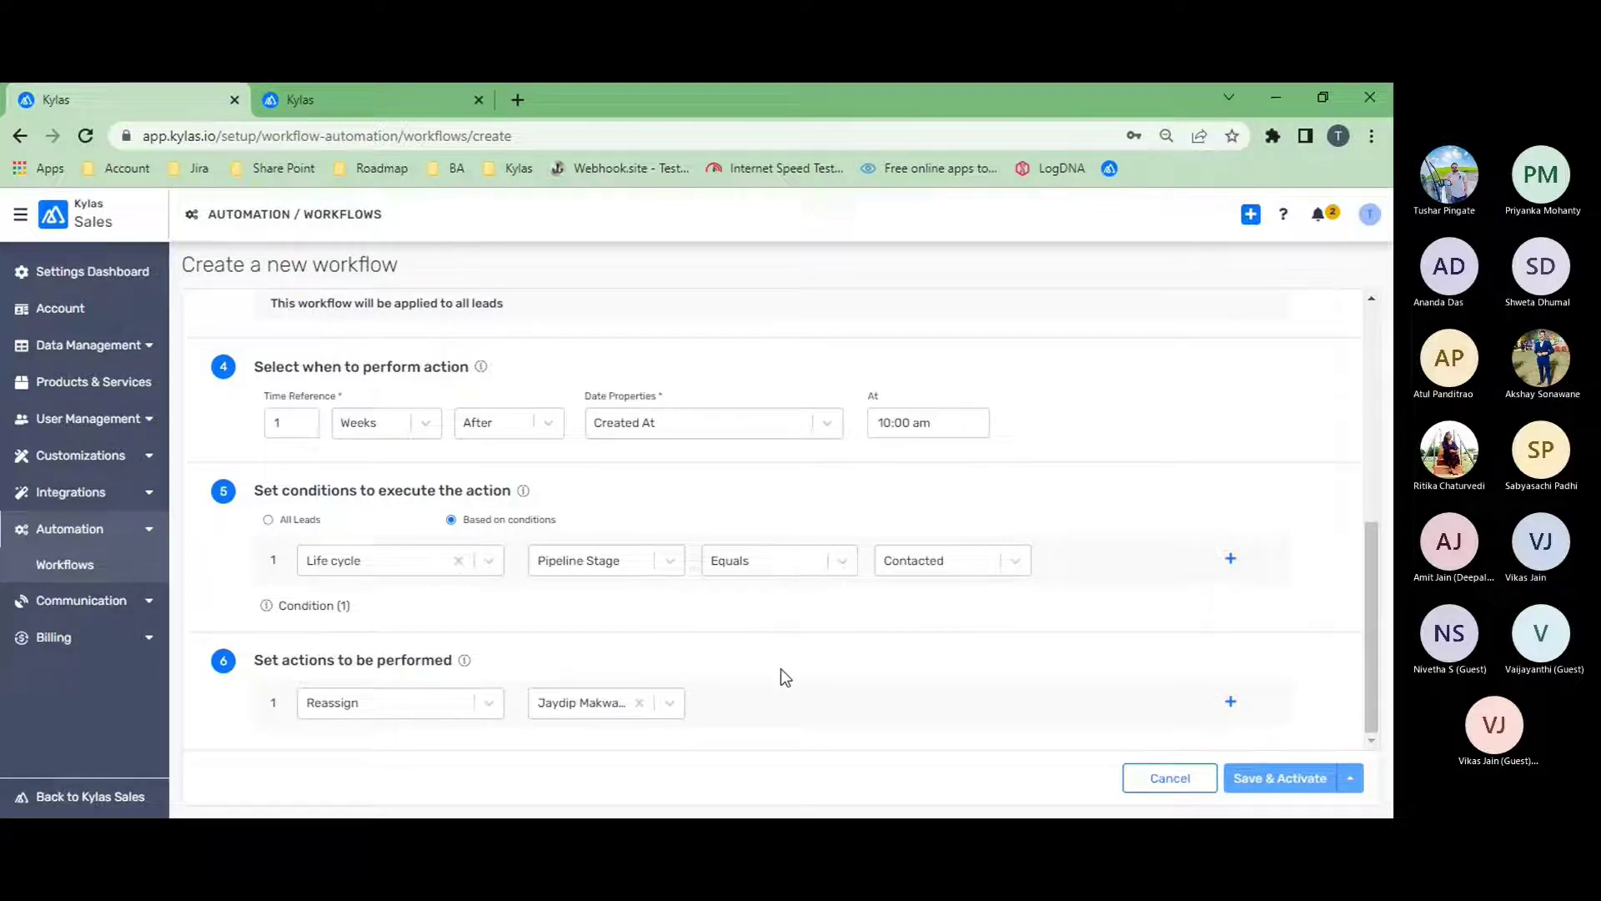
# Review the delayed workflow's trigger, scheduling conditions, time reference, execution conditions and reassign action
pyautogui.scroll(1, 623, 345)
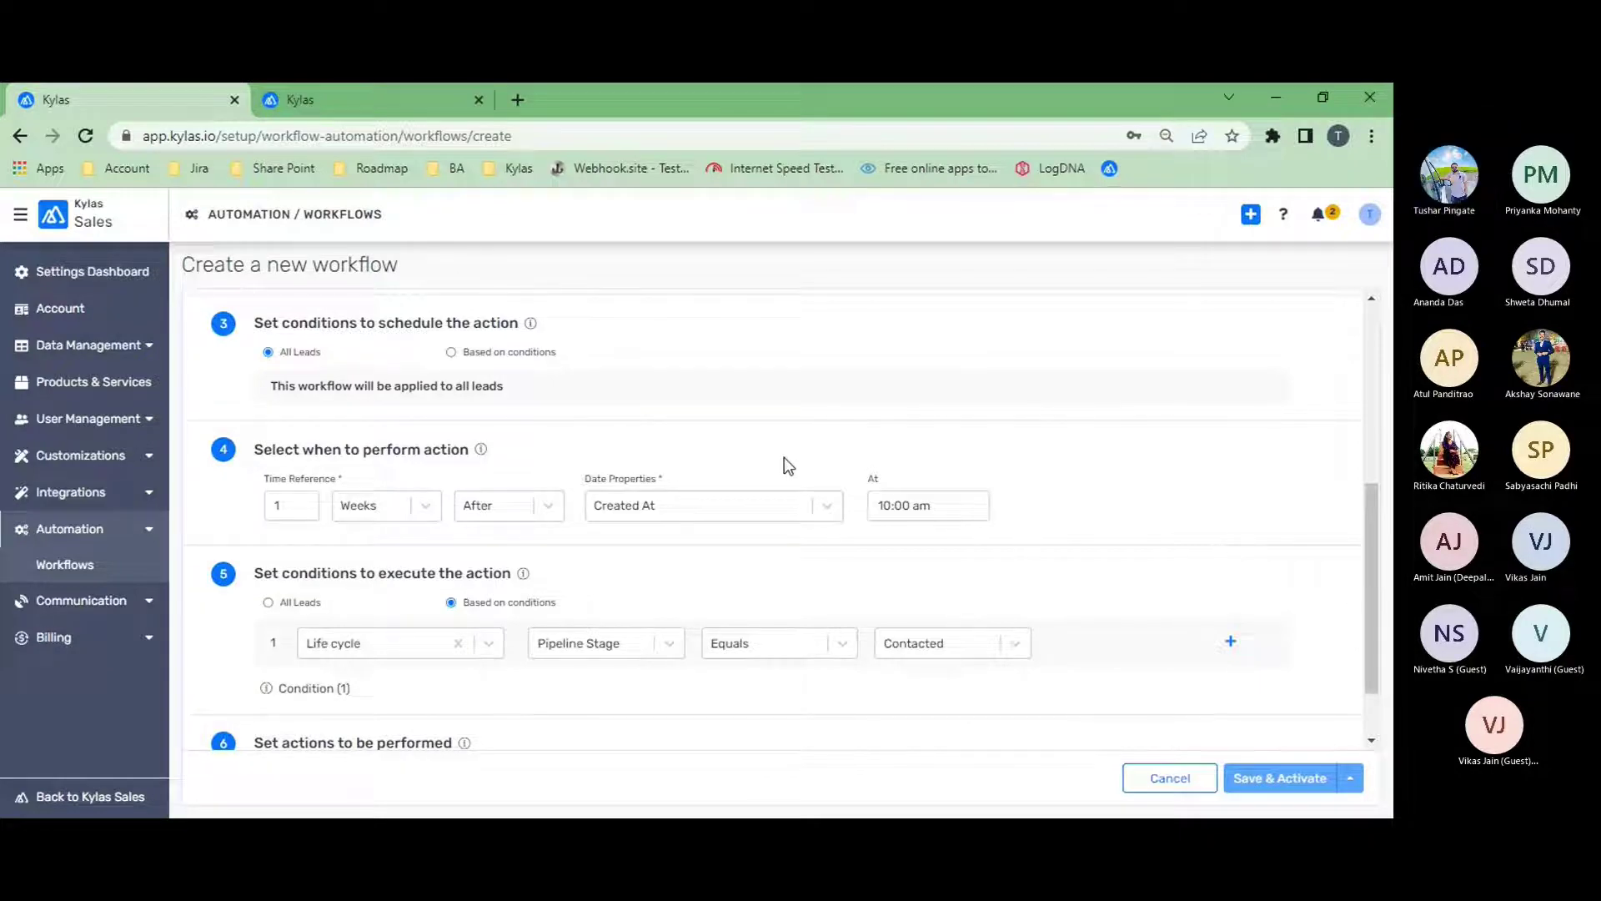
pyautogui.scroll(2, 784, 465)
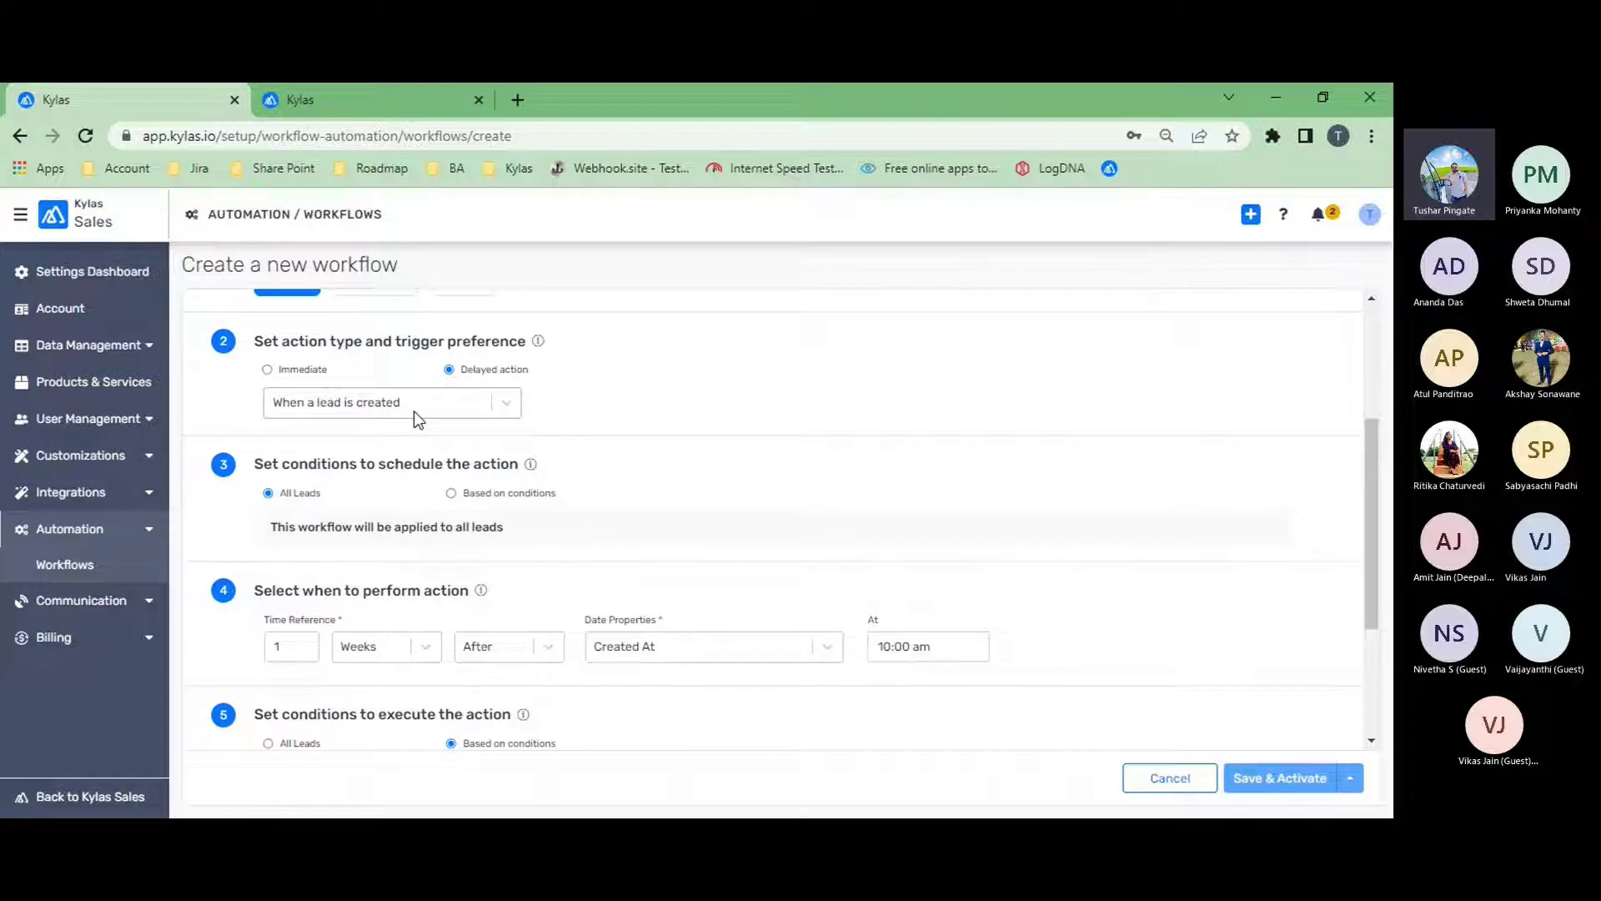
pyautogui.scroll(-1, 425, 547)
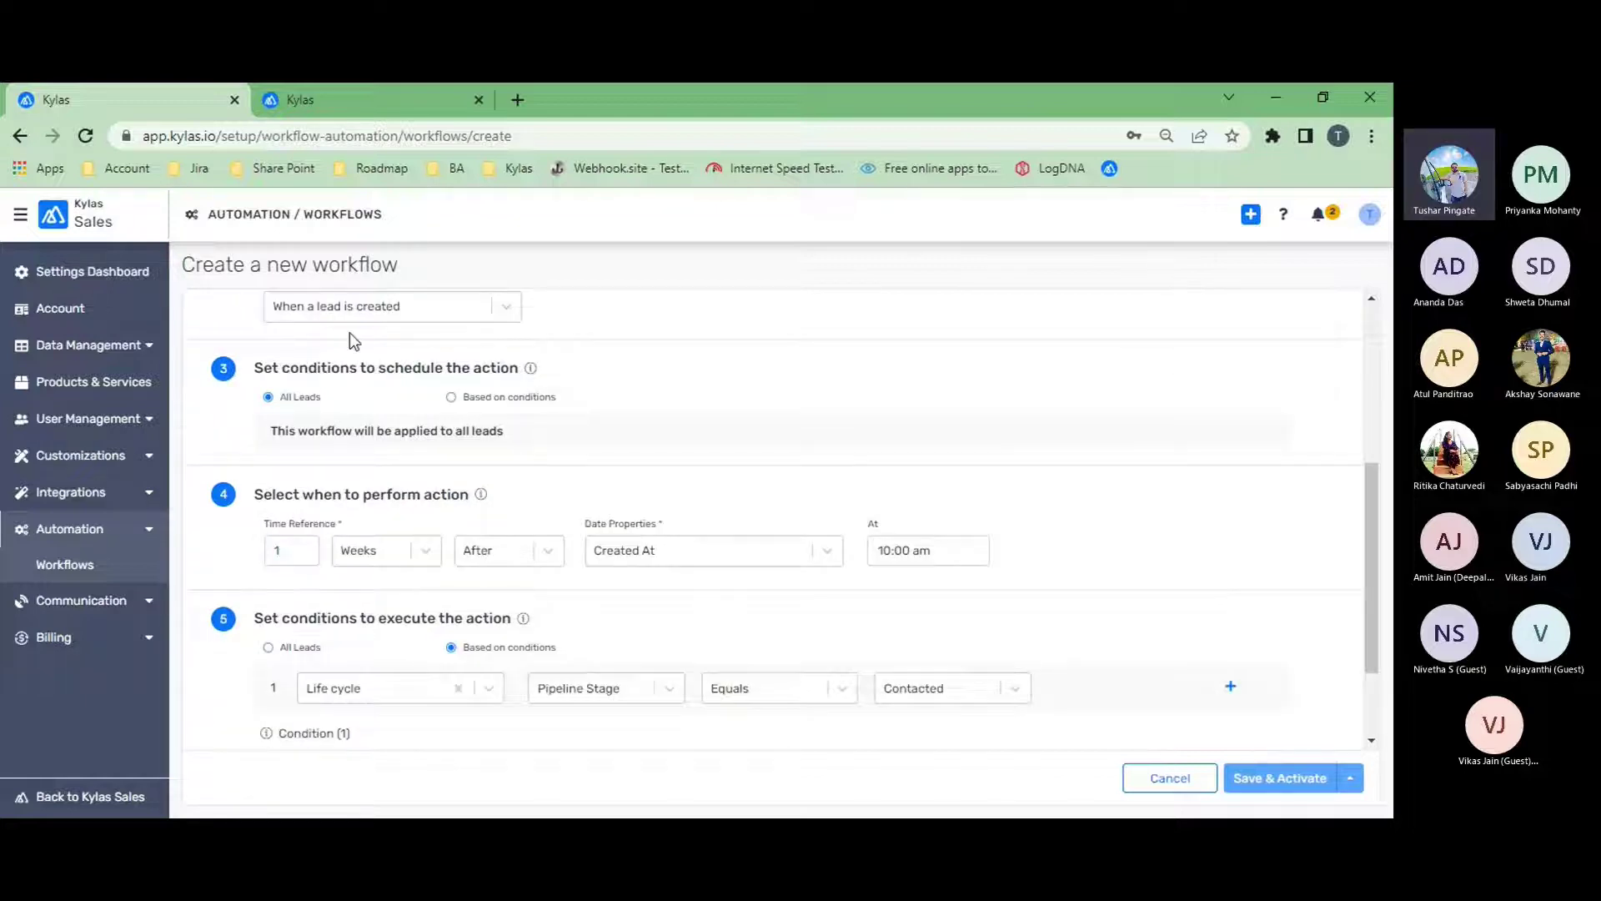
pyautogui.scroll(-1, 426, 667)
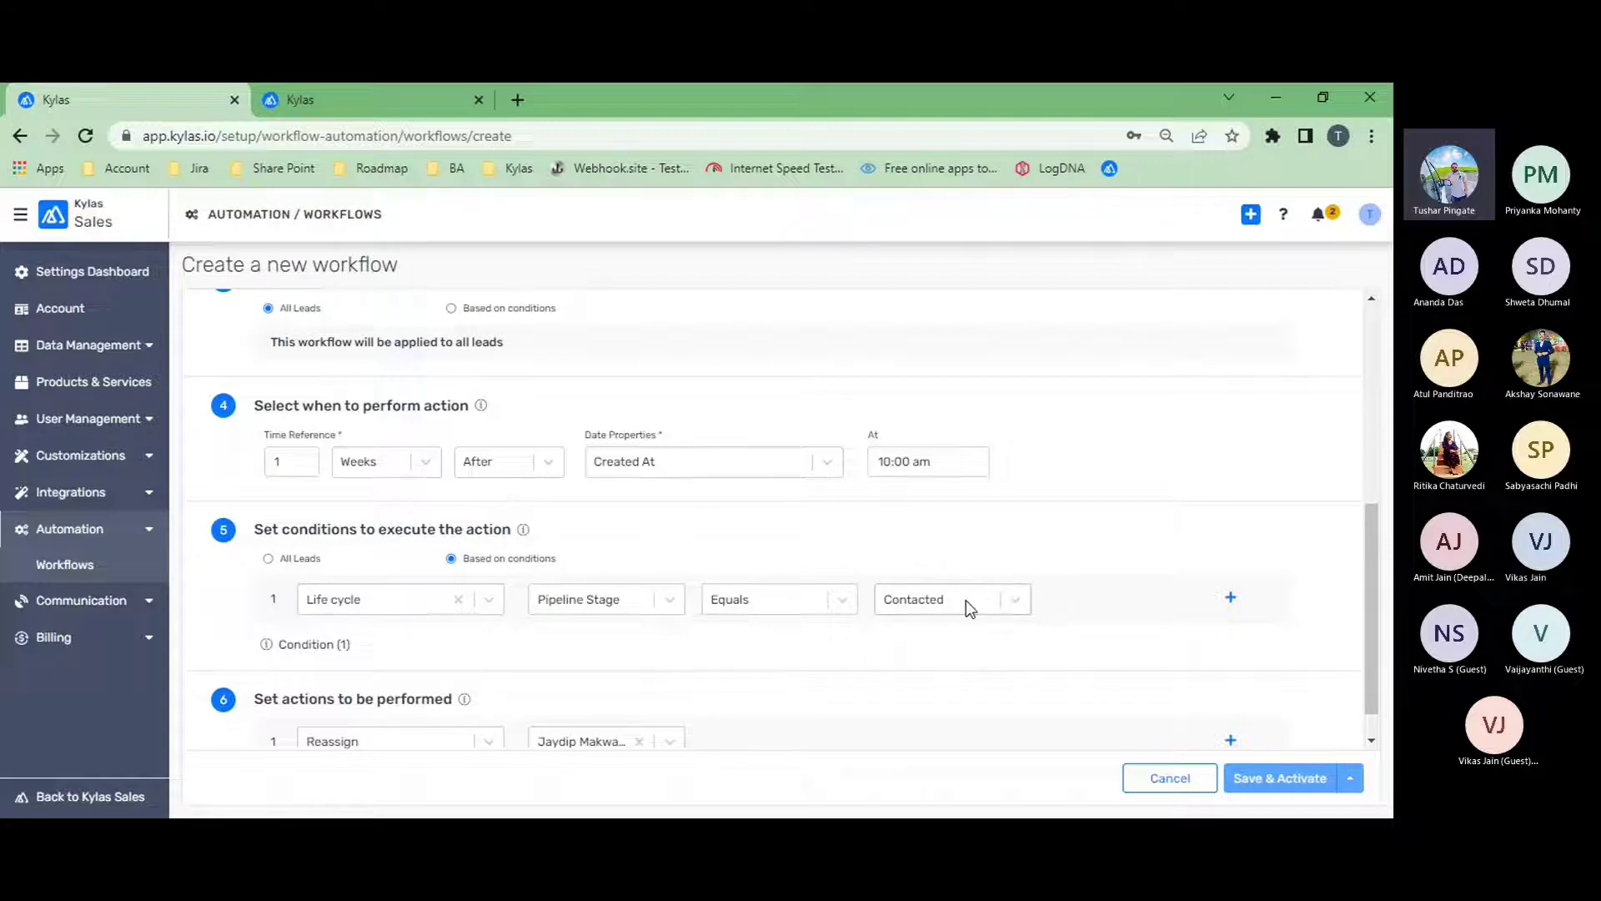
pyautogui.scroll(-1, 834, 614)
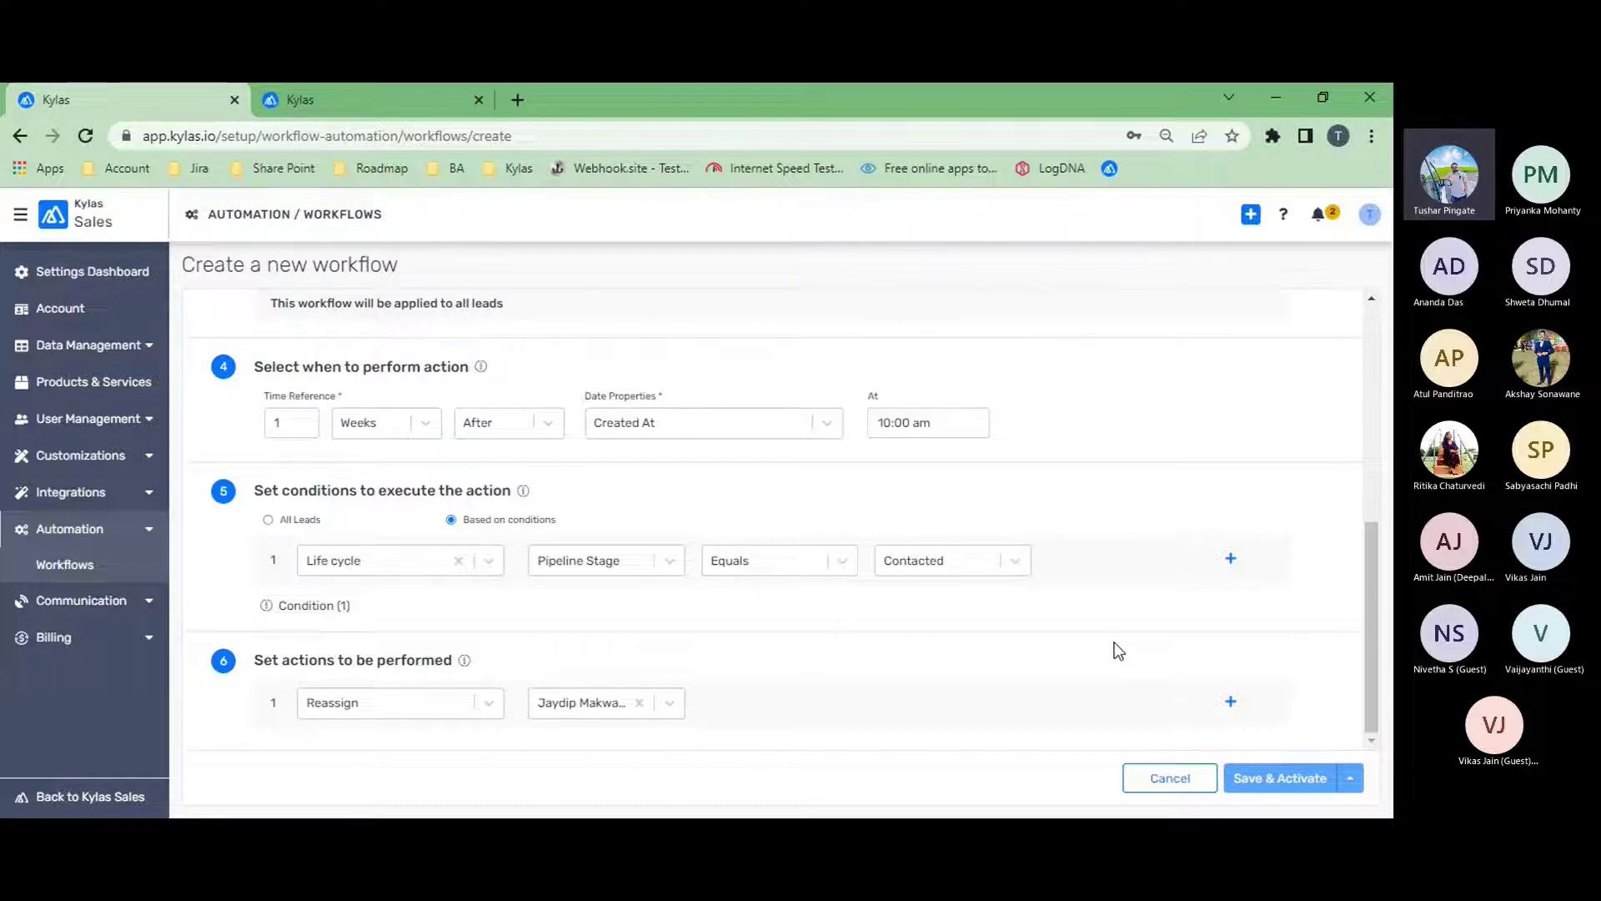
# Change the delayed action's trigger to When a lead is updated
pyautogui.scroll(3, 1113, 676)
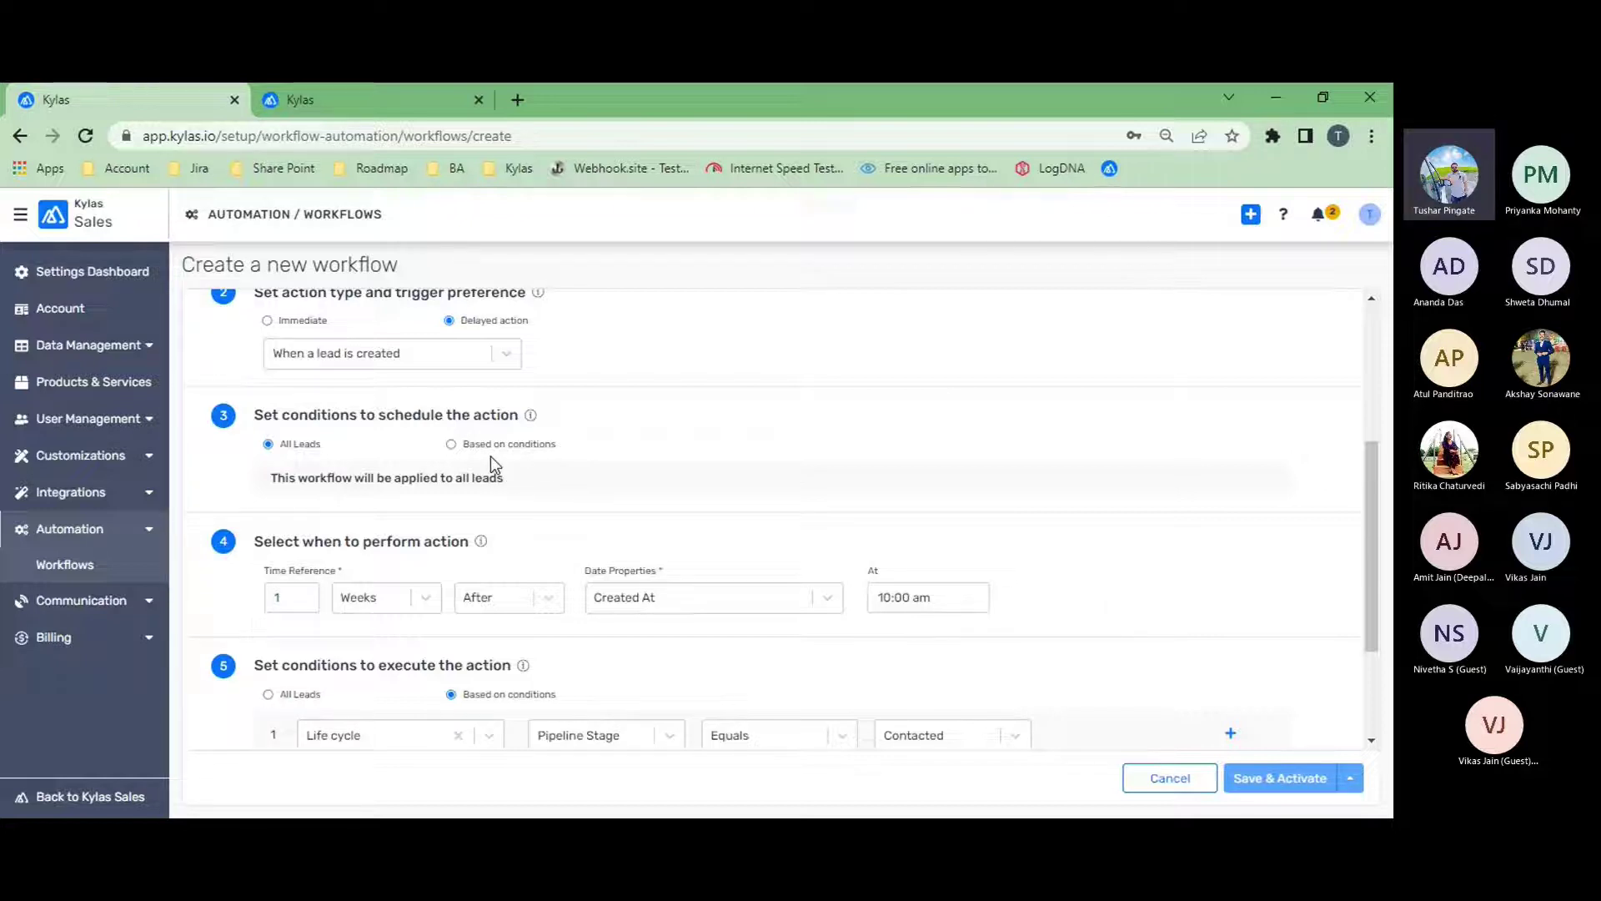
pyautogui.scroll(1, 501, 396)
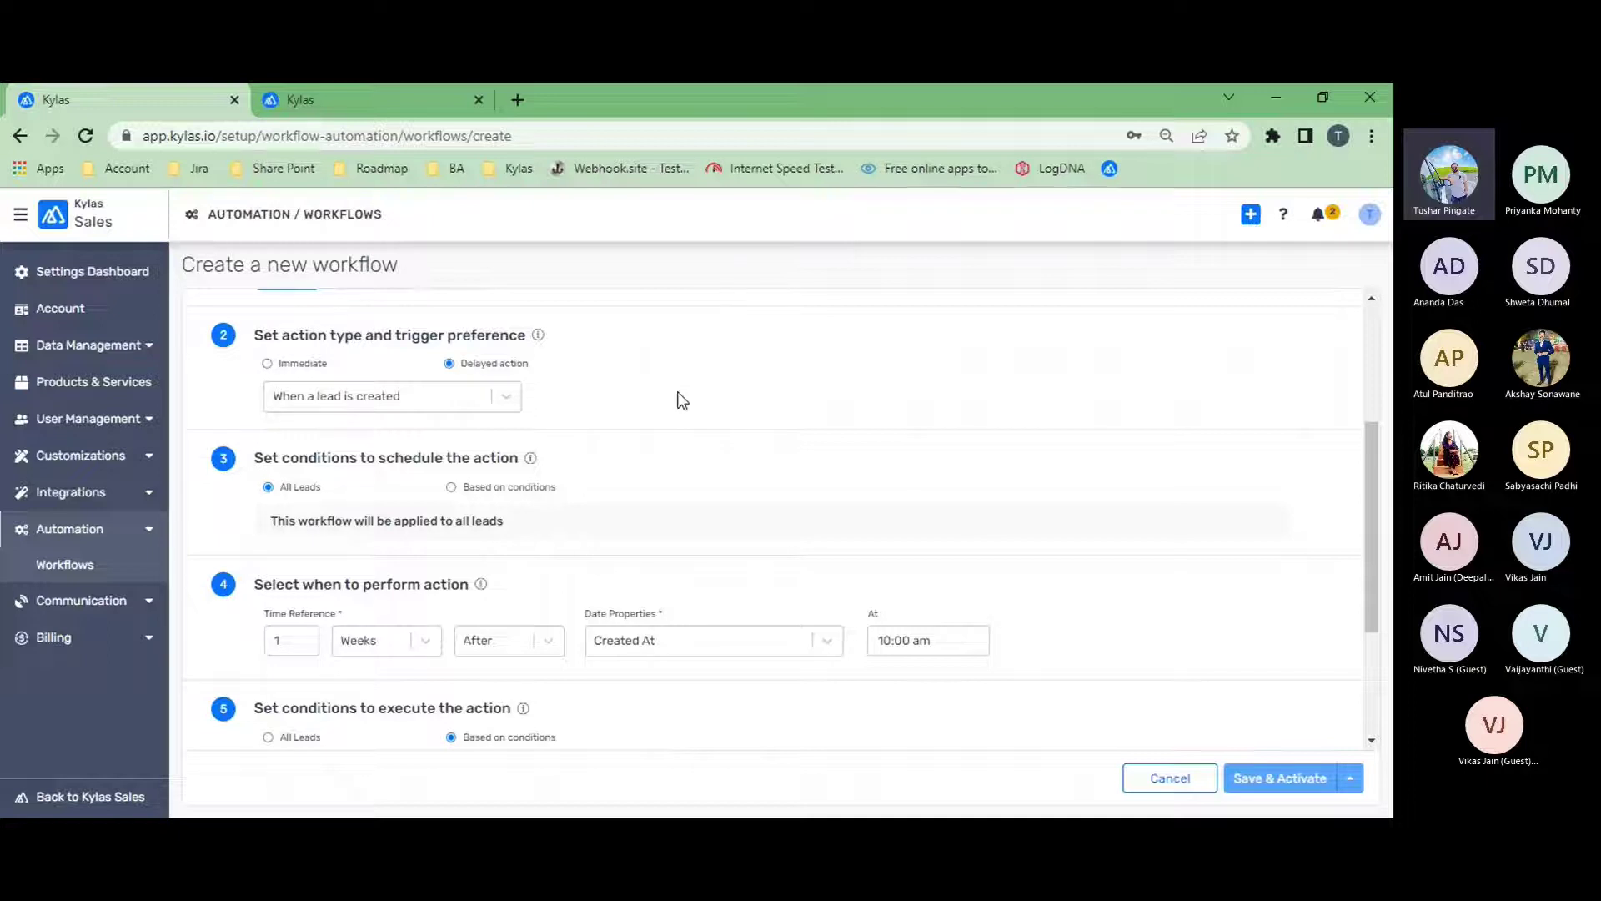
pyautogui.click(508, 397)
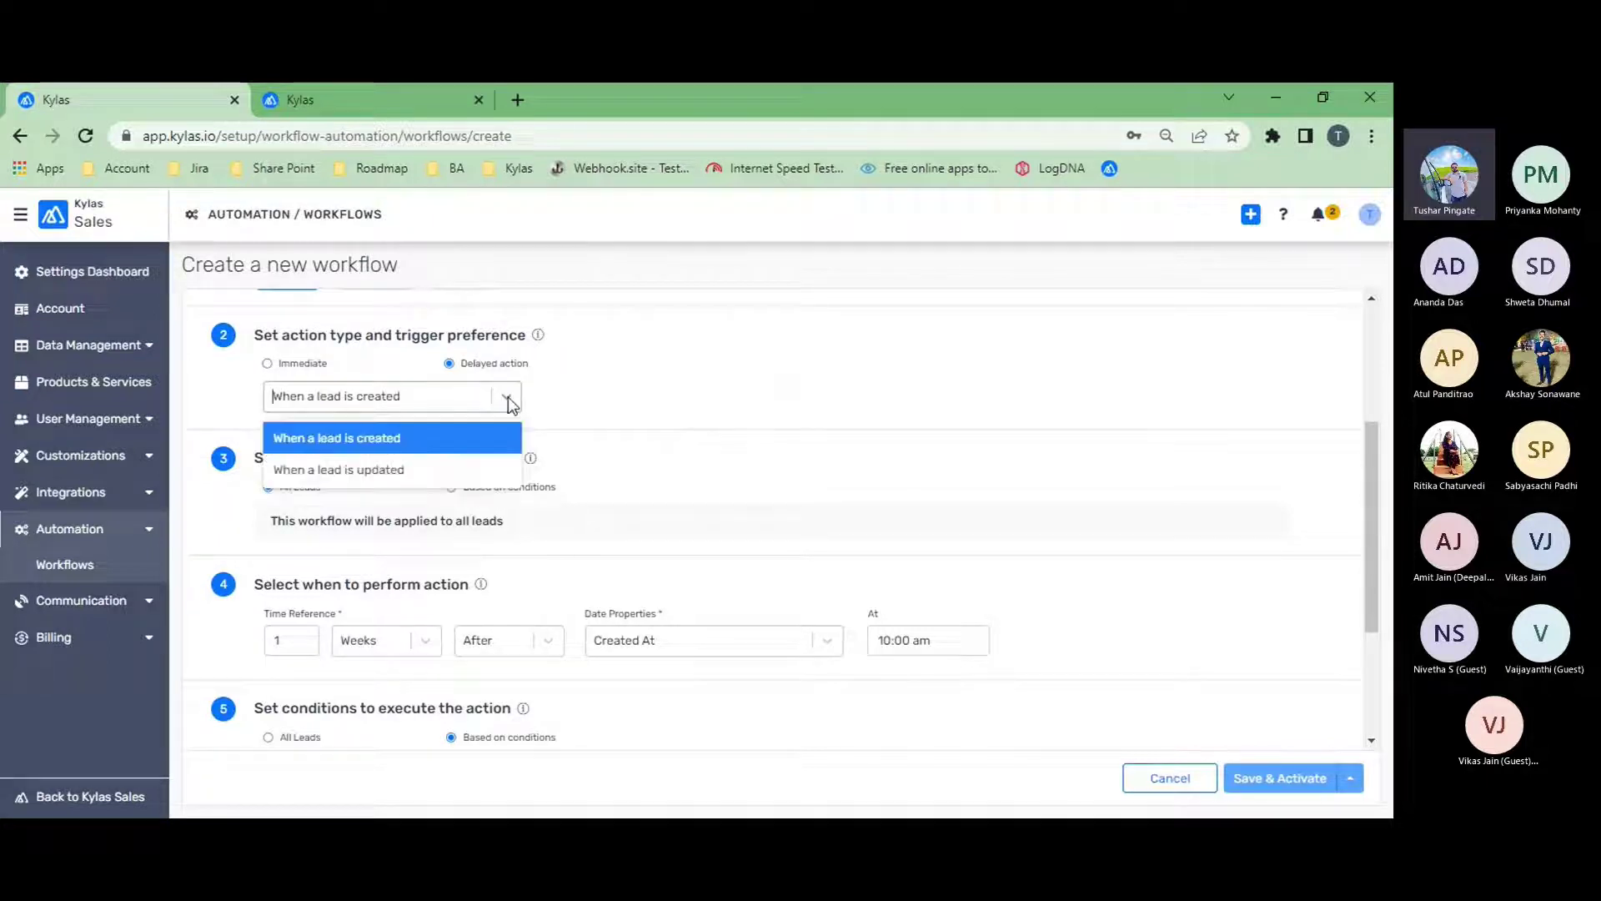
pyautogui.click(333, 472)
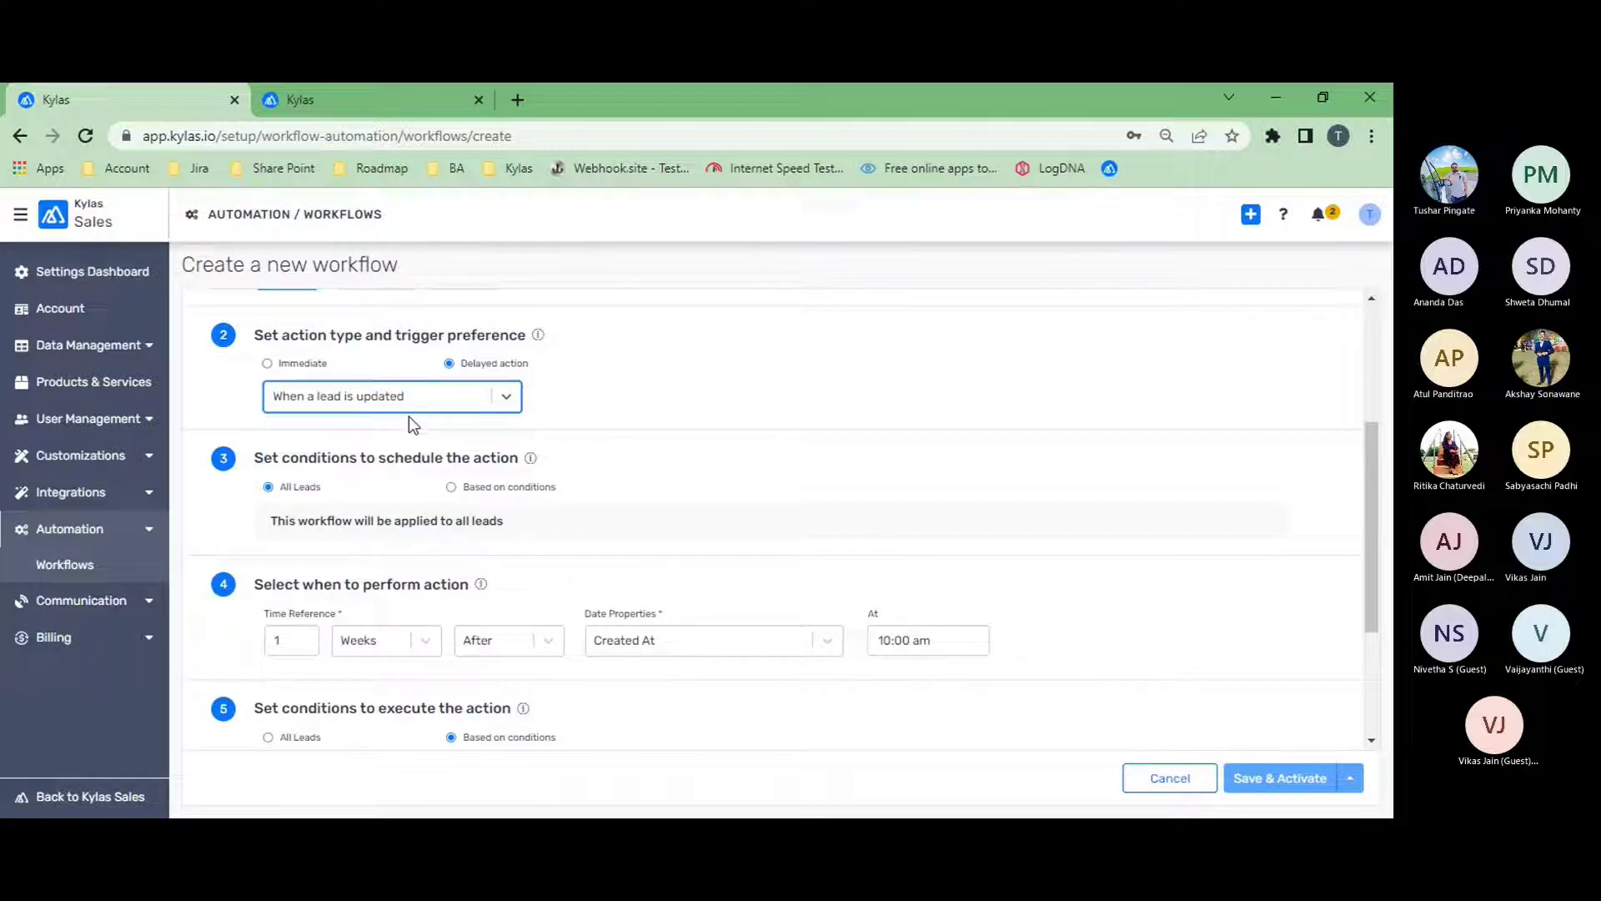
# Base the scheduling on a condition that the new value of Products or Services contains networks-synergistic
pyautogui.click(454, 490)
pyautogui.click(453, 530)
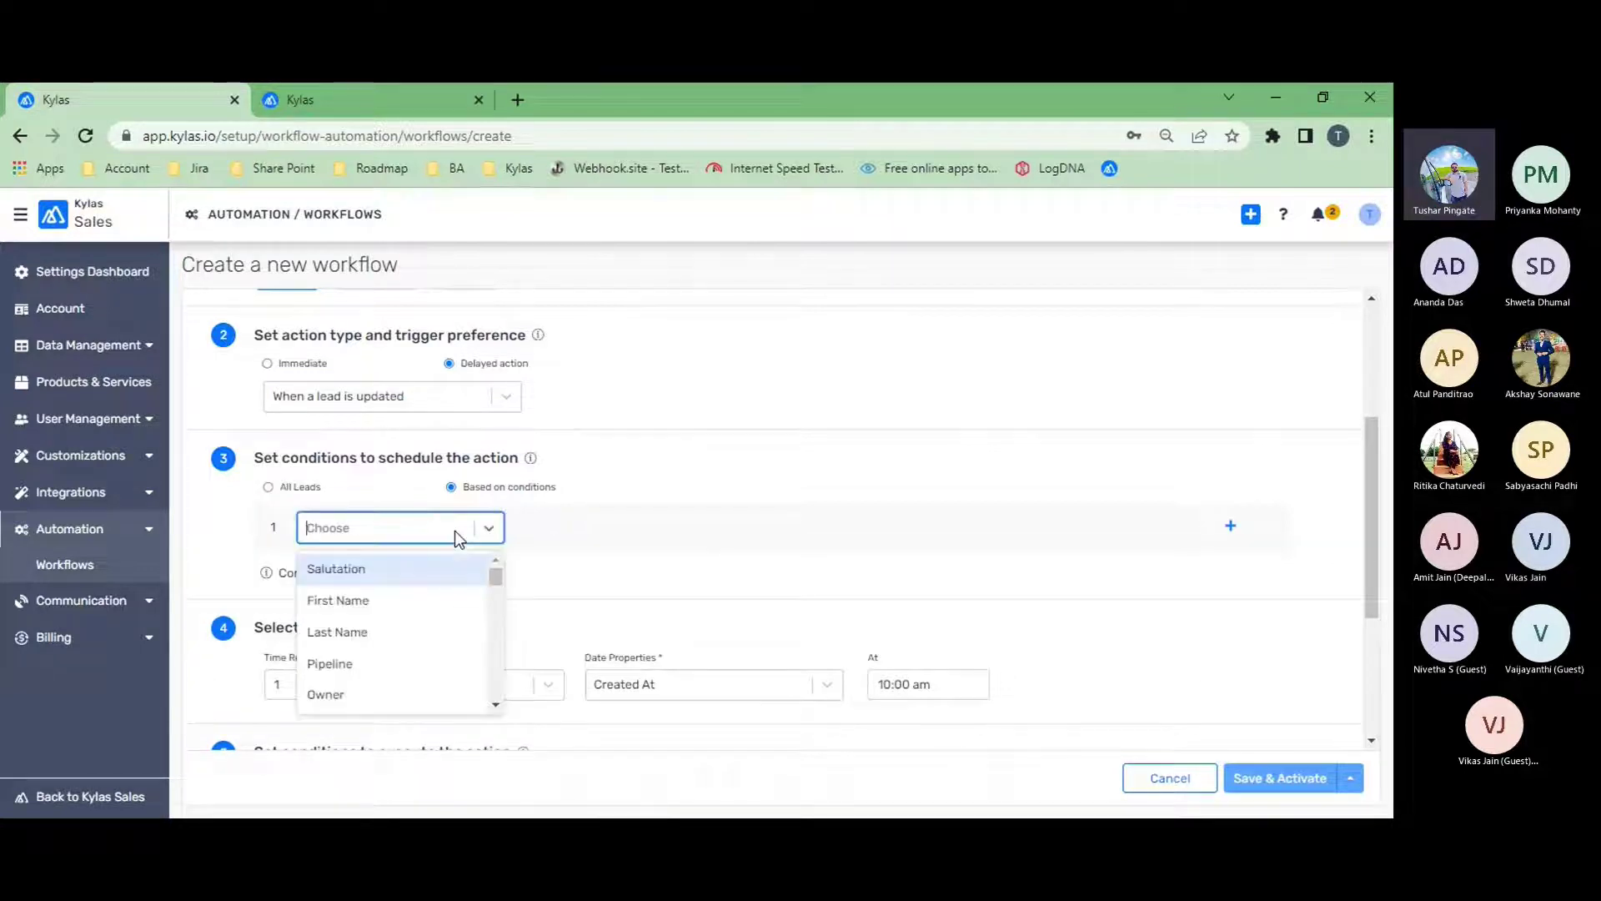
pyautogui.write('produ')
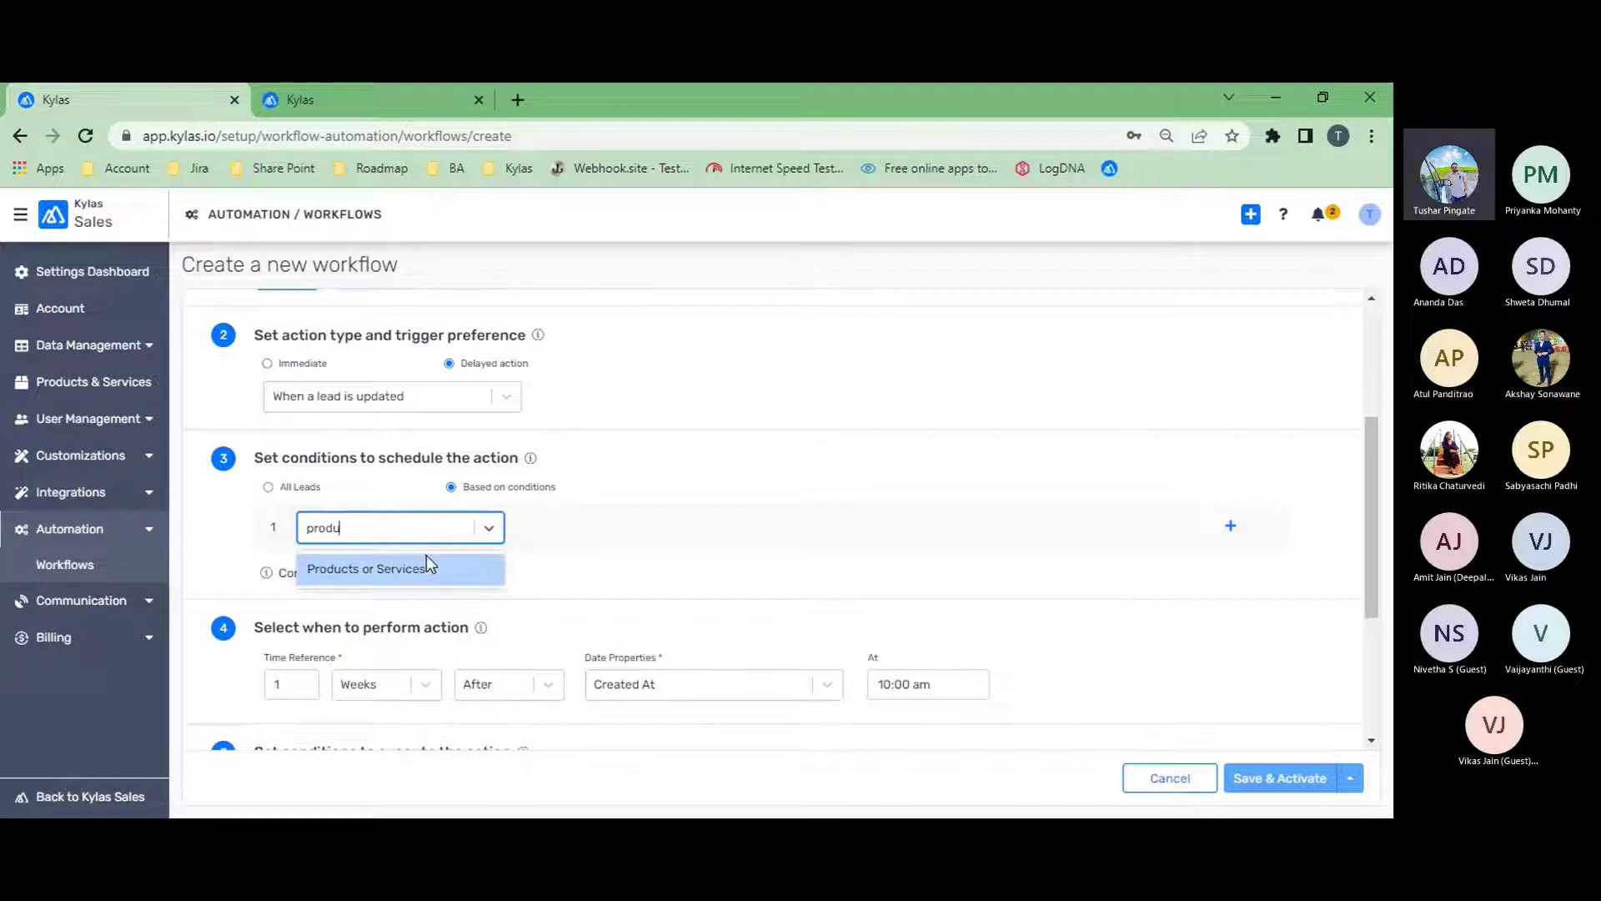
pyautogui.click(426, 559)
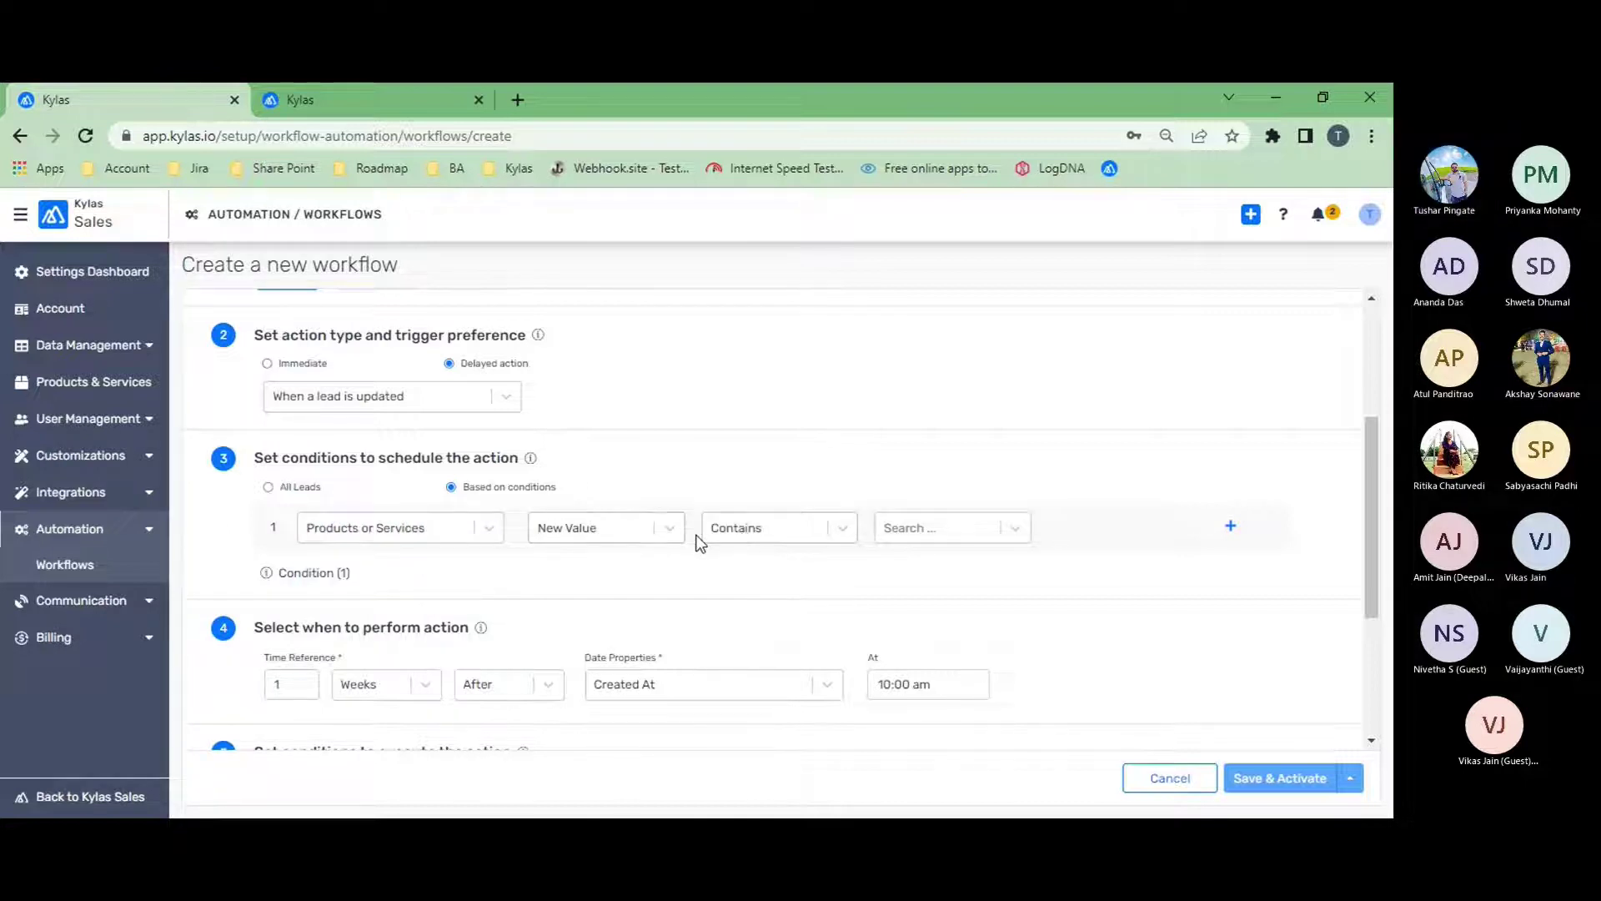
pyautogui.click(937, 538)
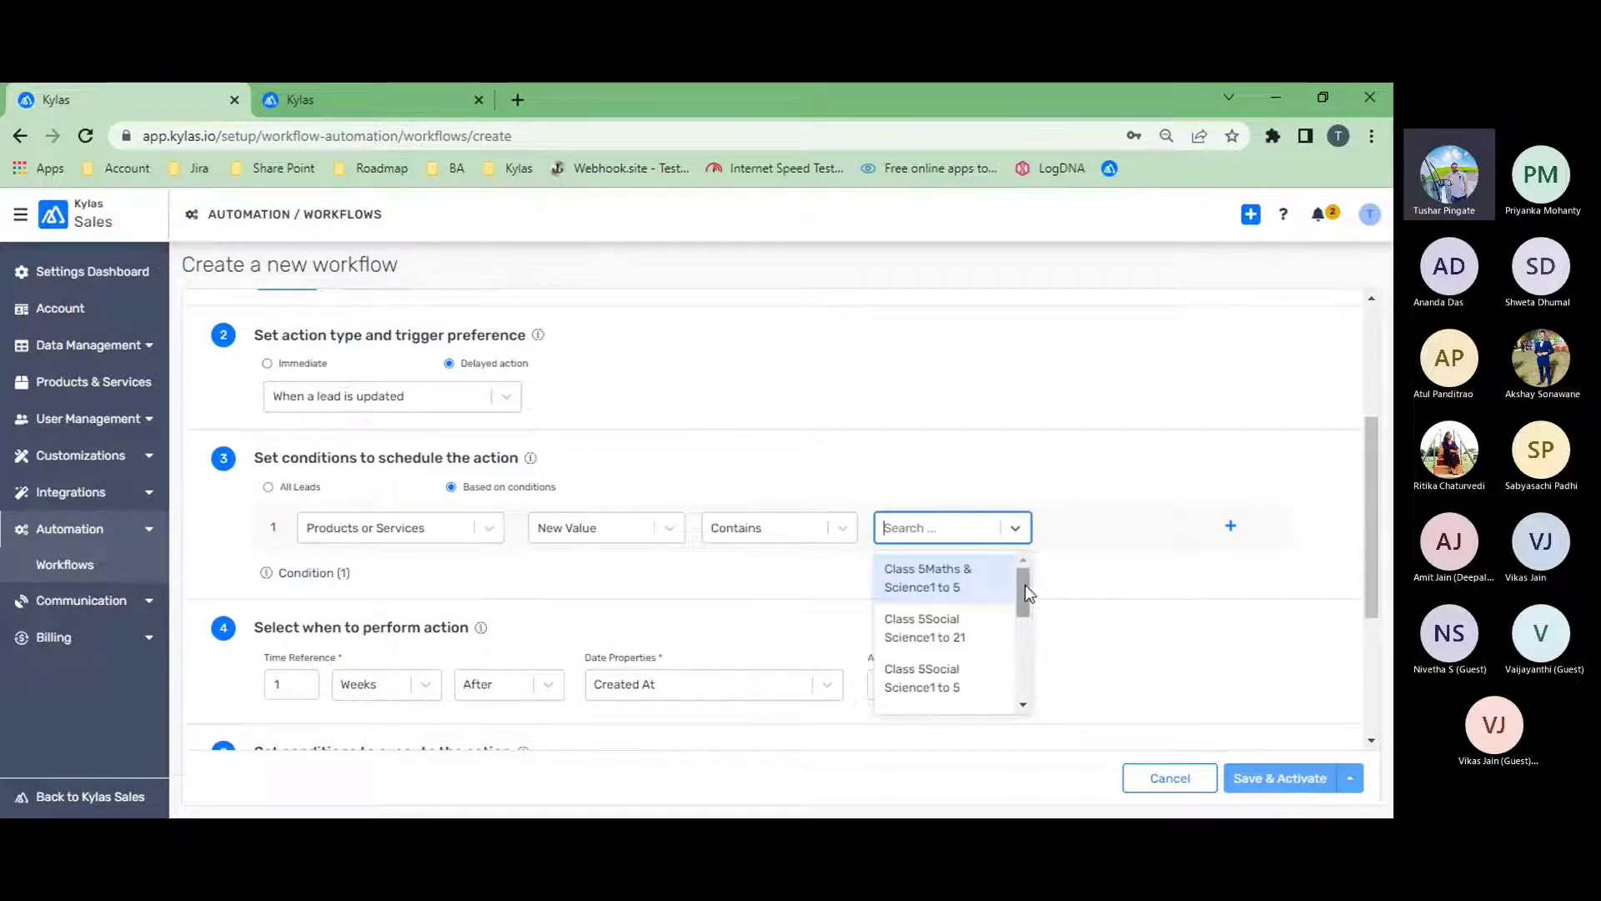
pyautogui.moveTo(1024, 584); pyautogui.dragTo(1024, 640)
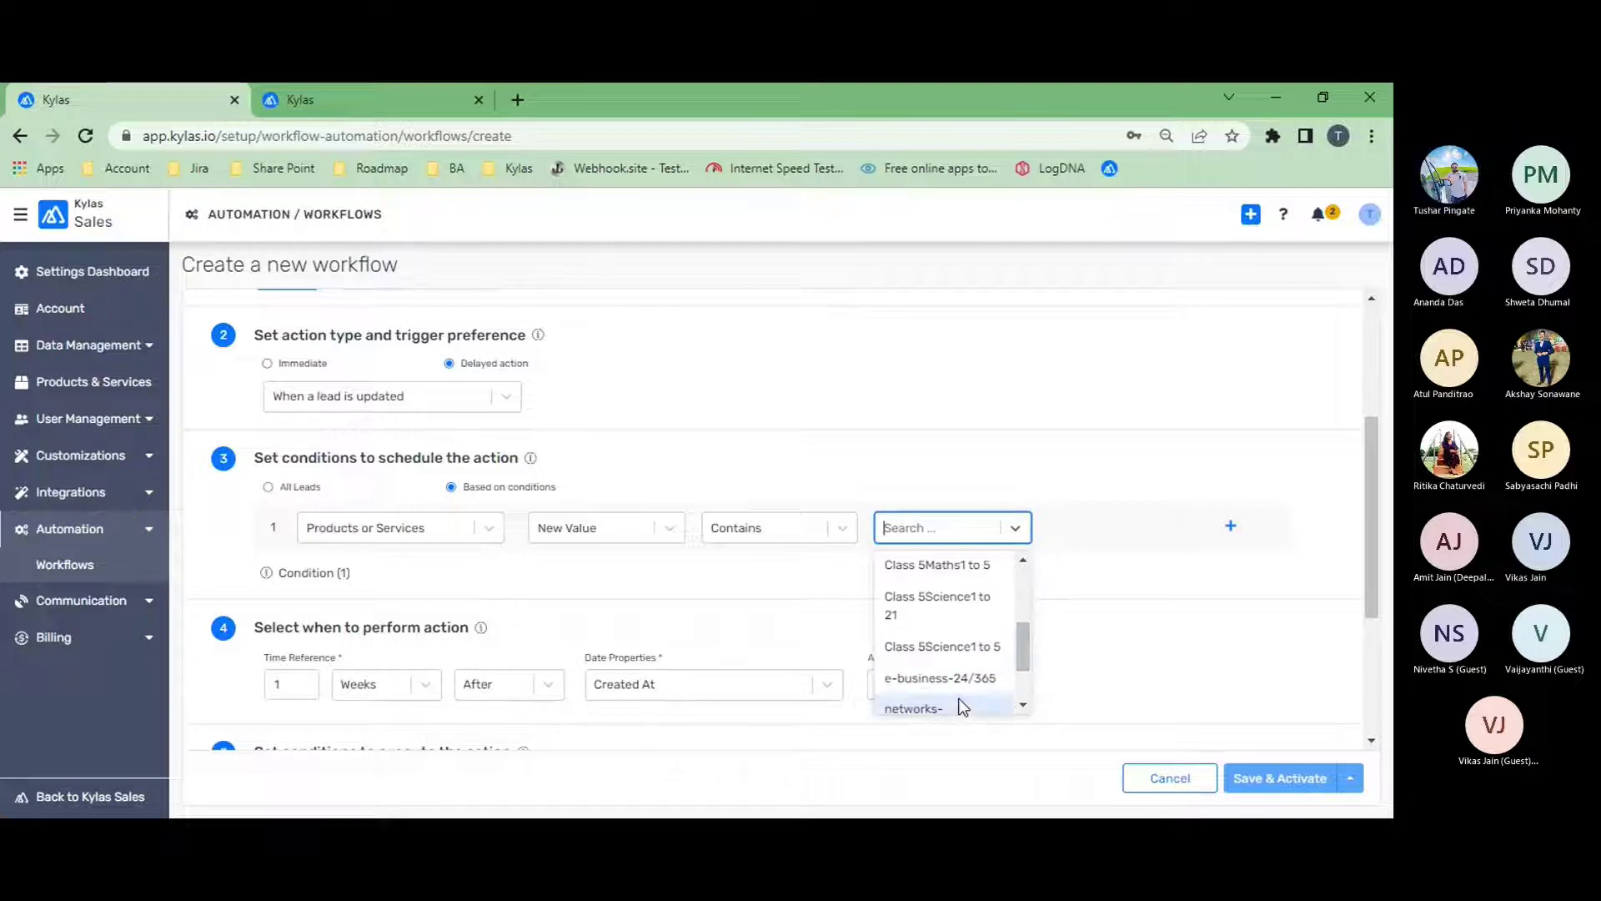
pyautogui.click(917, 707)
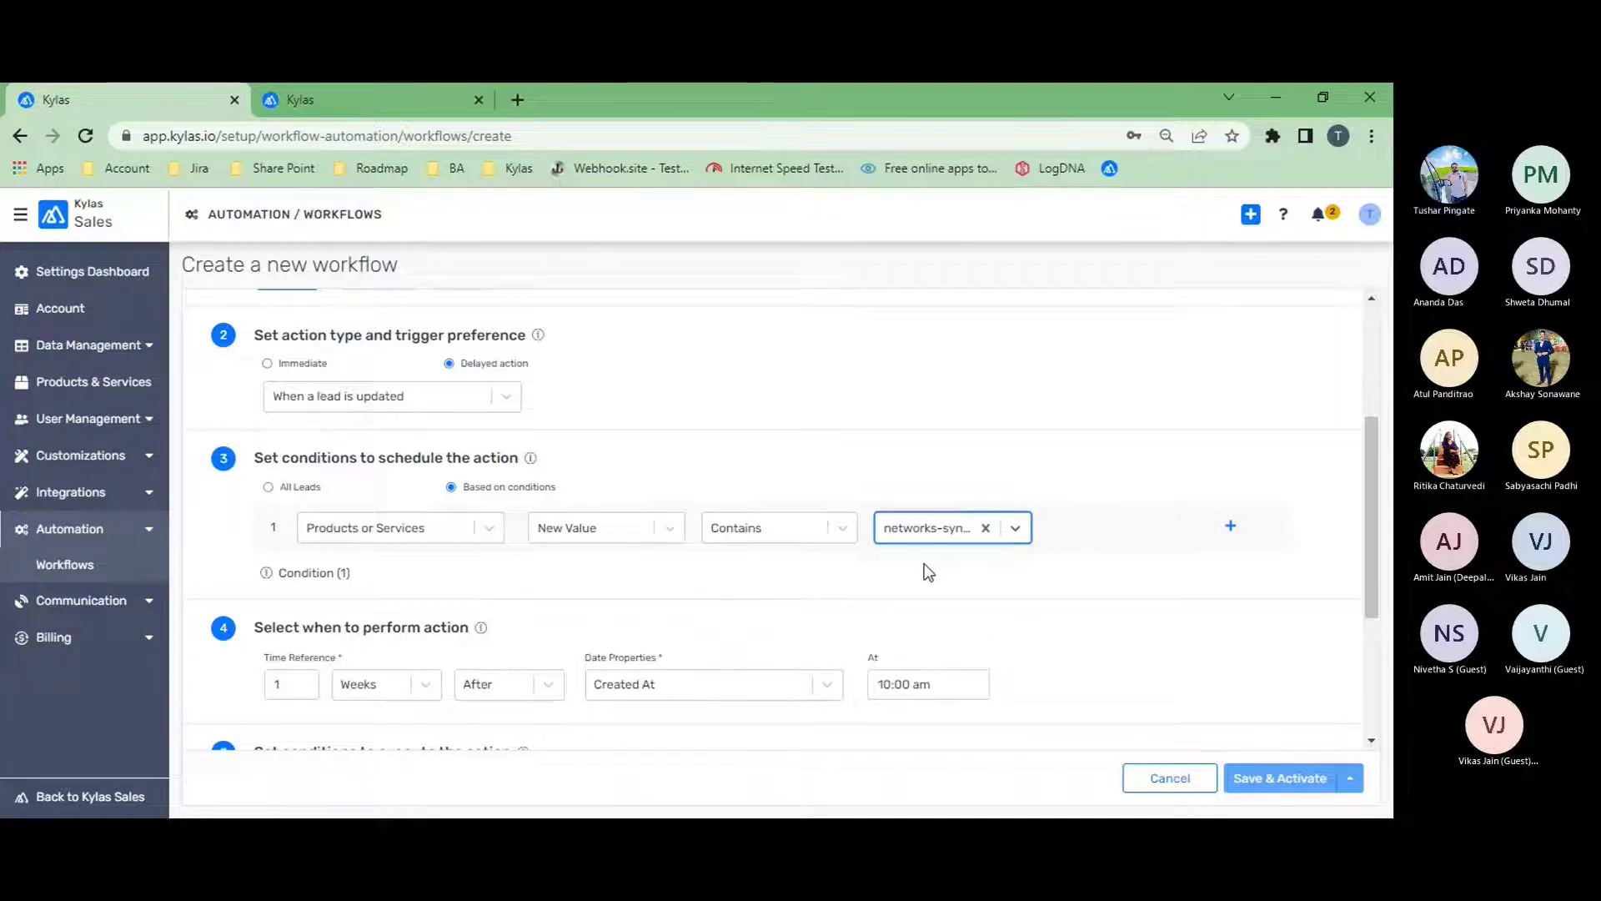
# Change the time reference unit to Days and the date property to Updated At
pyautogui.scroll(-1, 460, 535)
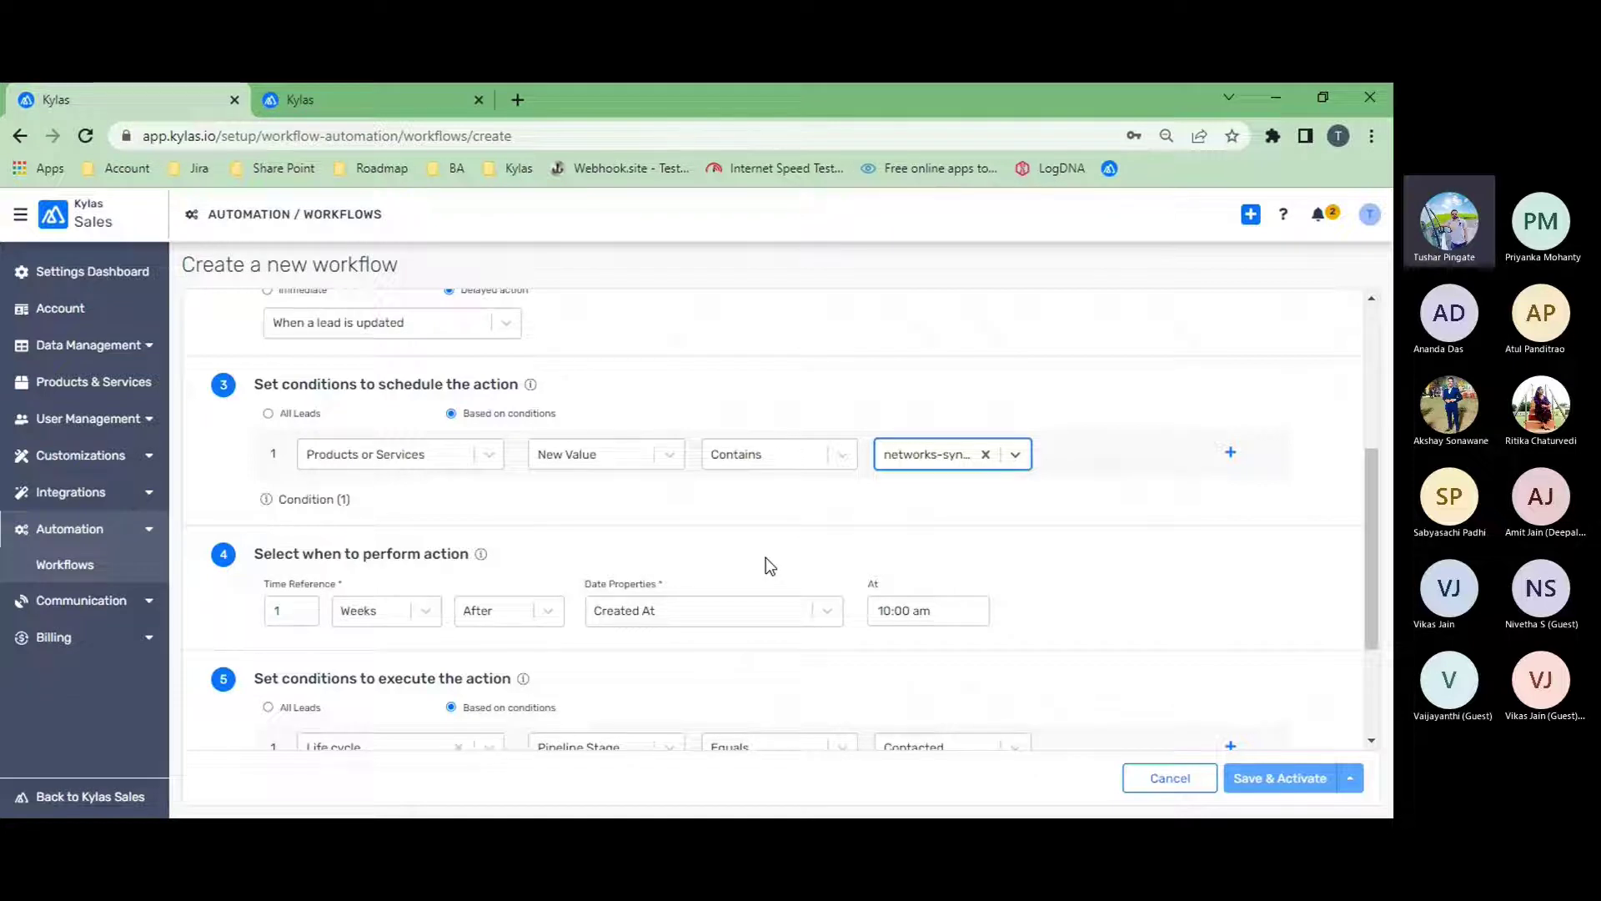
pyautogui.click(305, 608)
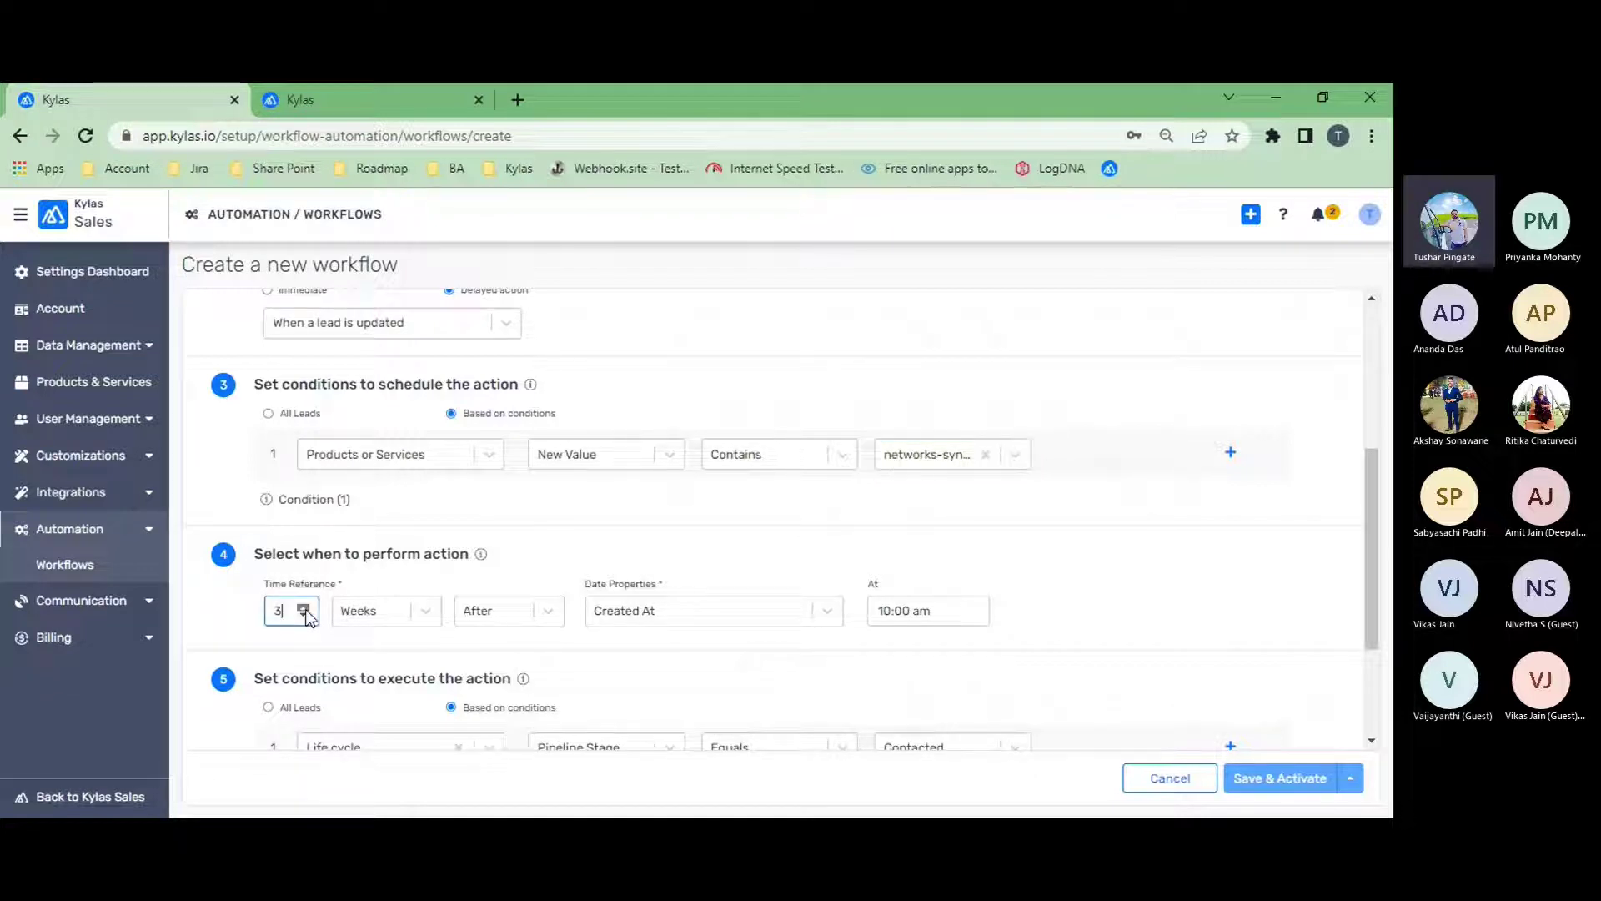
pyautogui.click(305, 608)
pyautogui.press('BackSpace')
pyautogui.press('Tab')
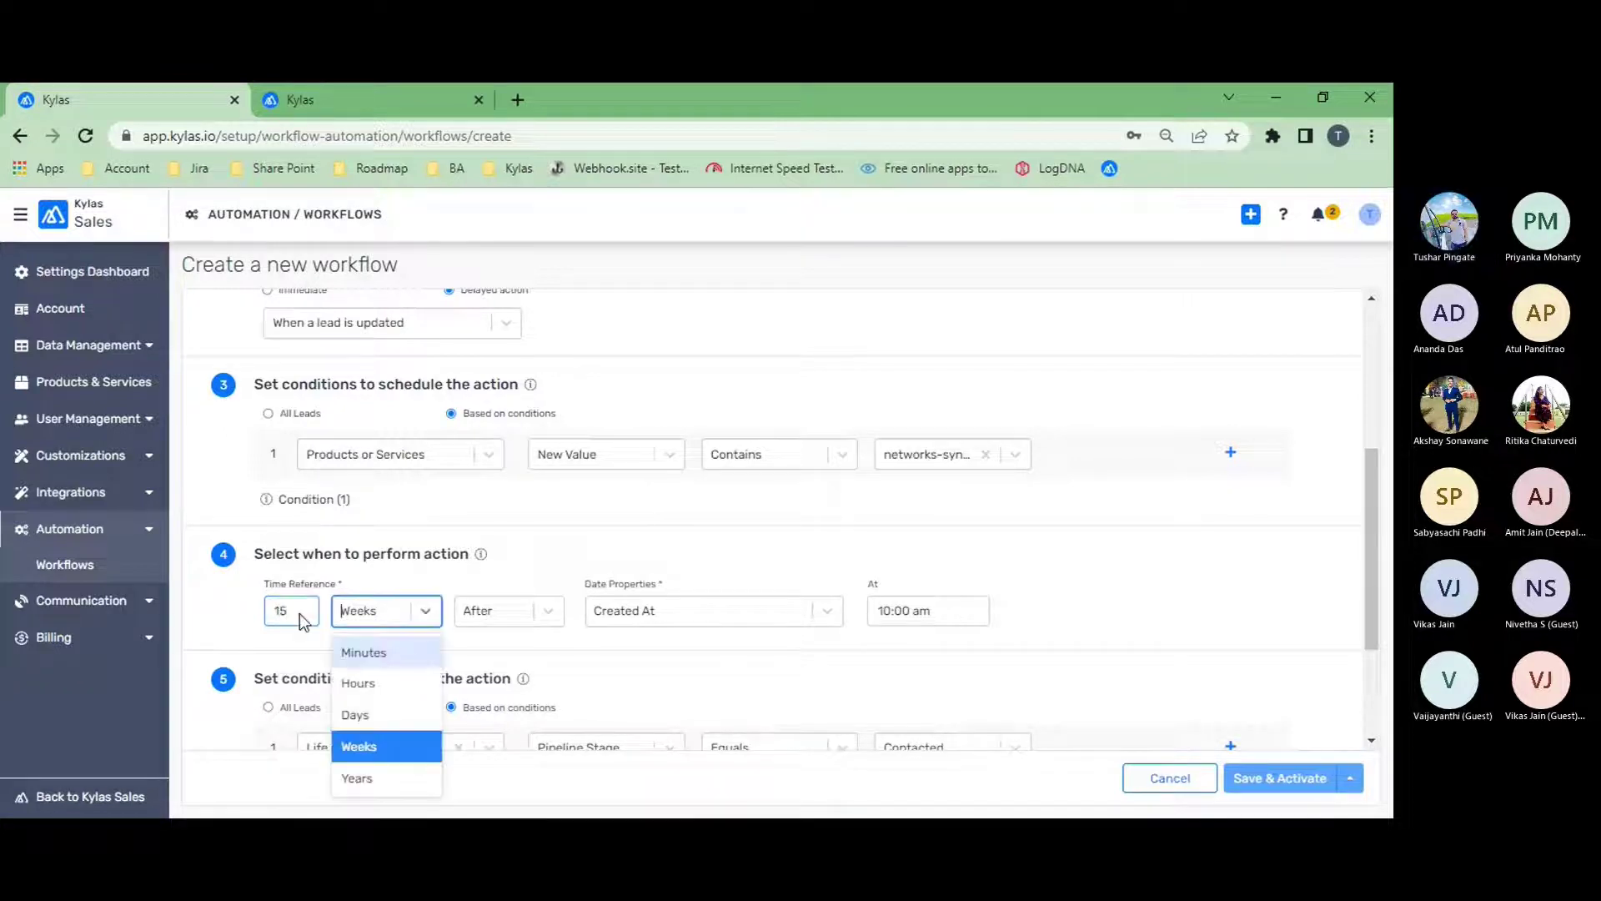
pyautogui.click(377, 718)
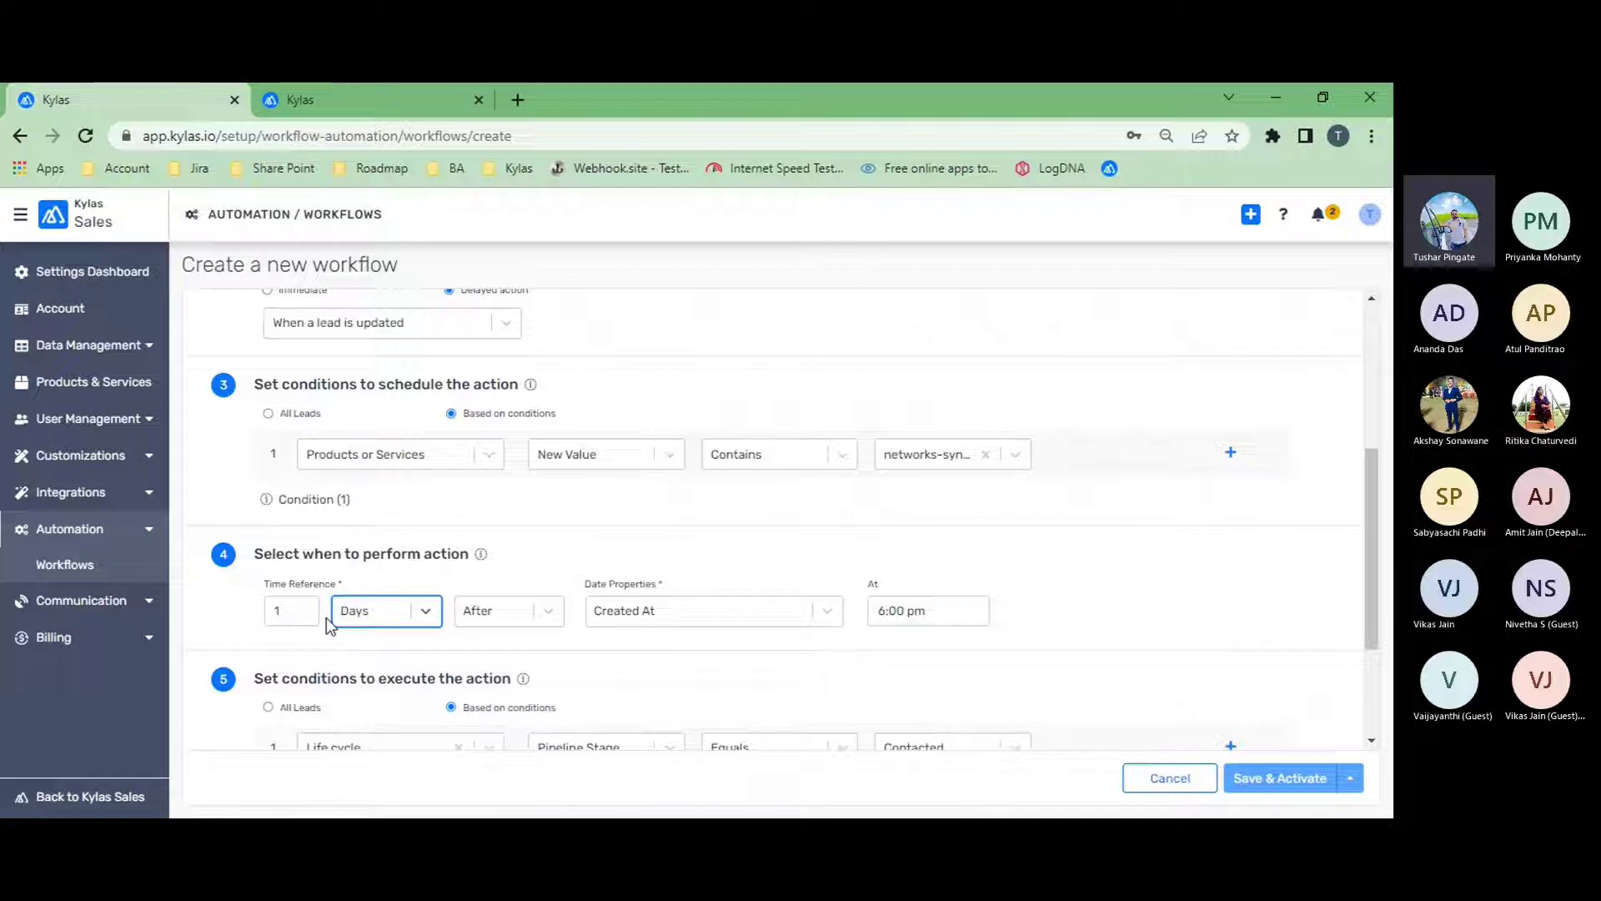
pyautogui.click(673, 611)
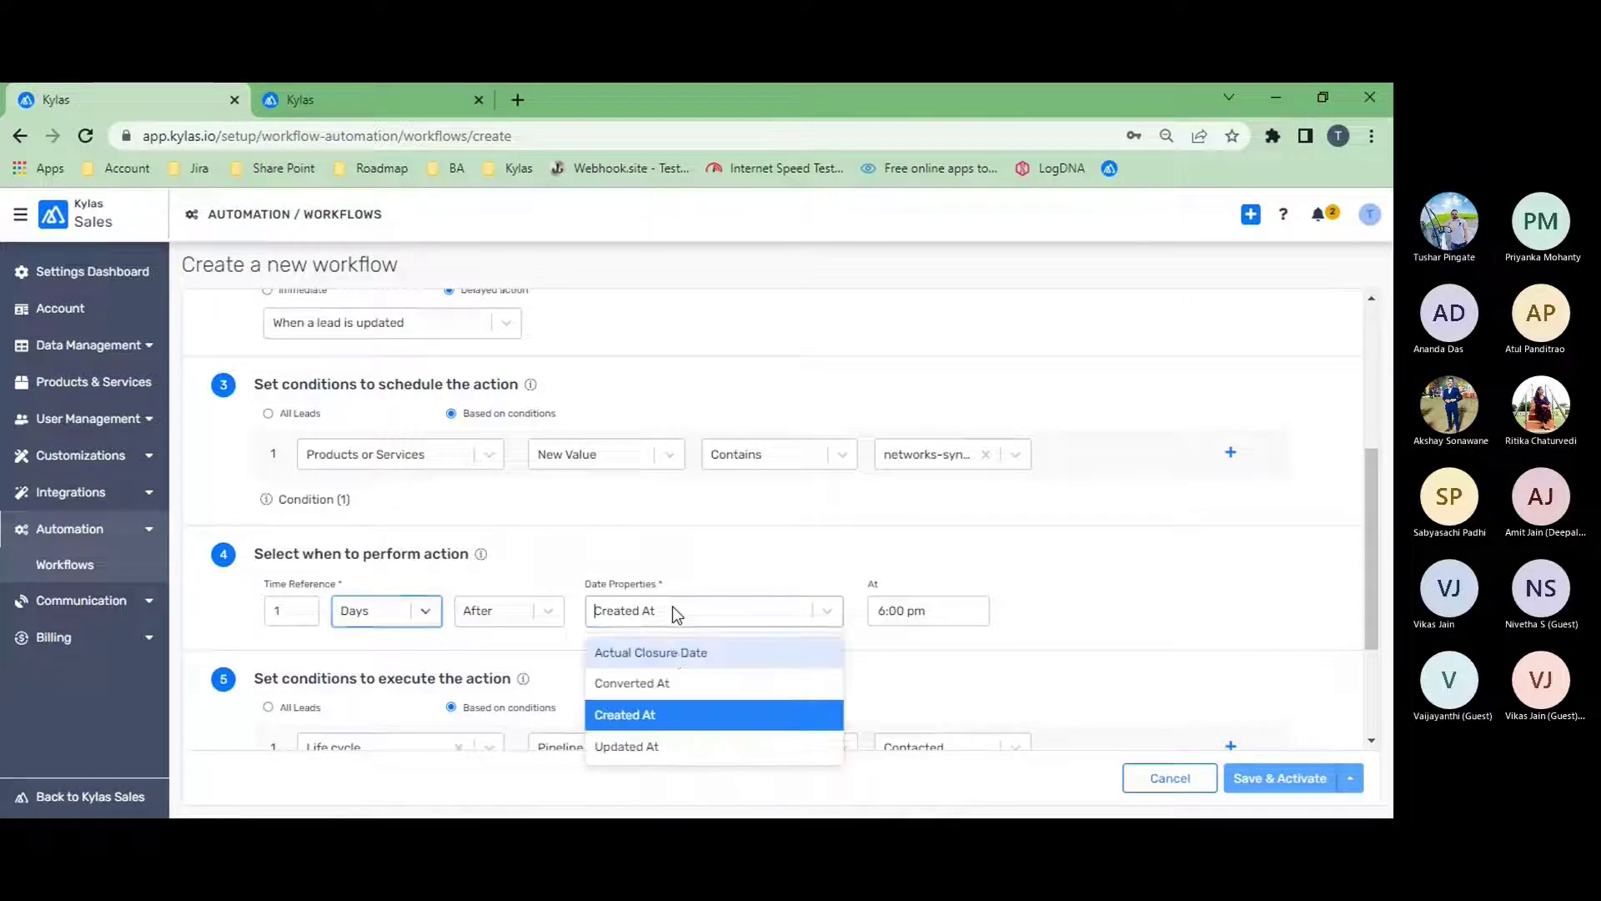
pyautogui.click(668, 746)
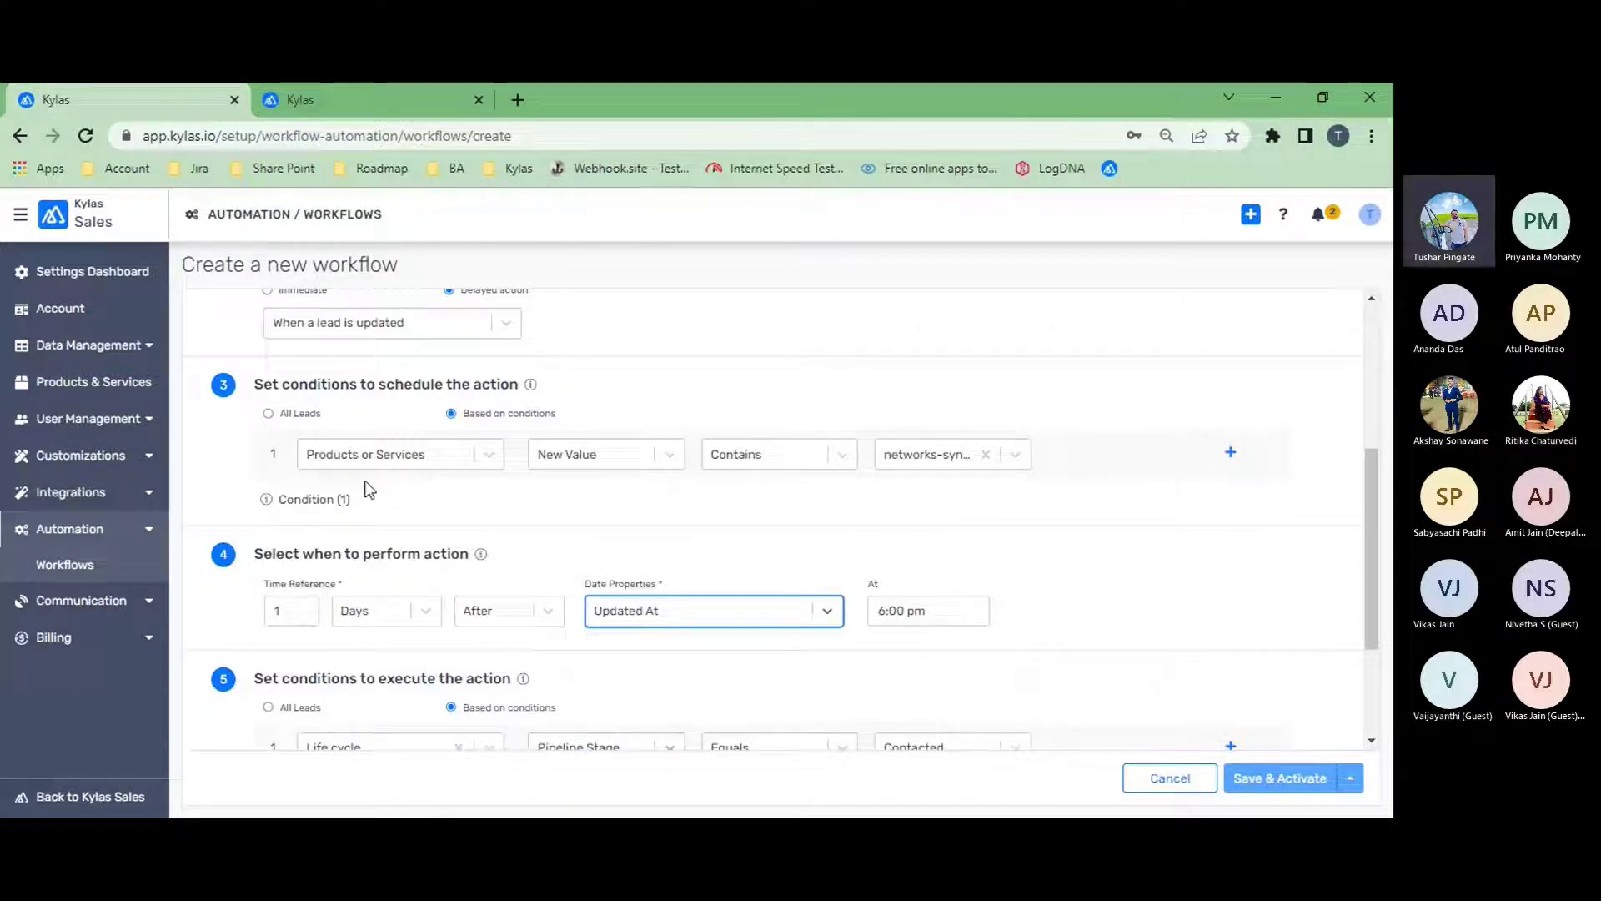
# Set the time reference amount to 15 days after the update date
pyautogui.scroll(1, 276, 363)
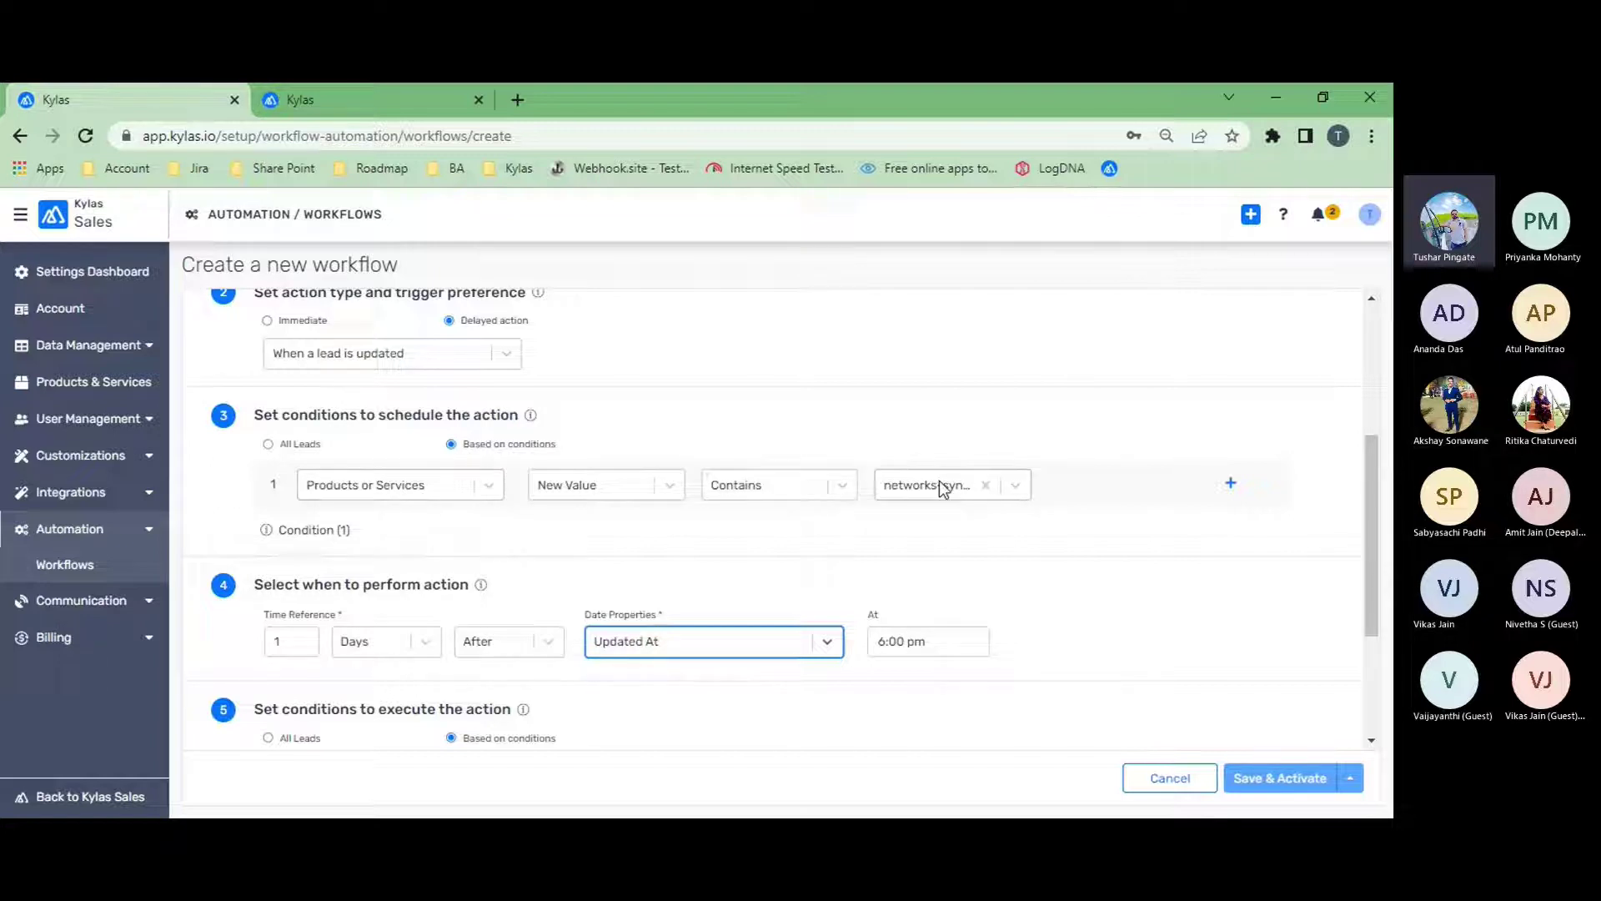
pyautogui.doubleClick(298, 641)
pyautogui.write('8')
pyautogui.click(302, 638)
pyautogui.click(302, 638)
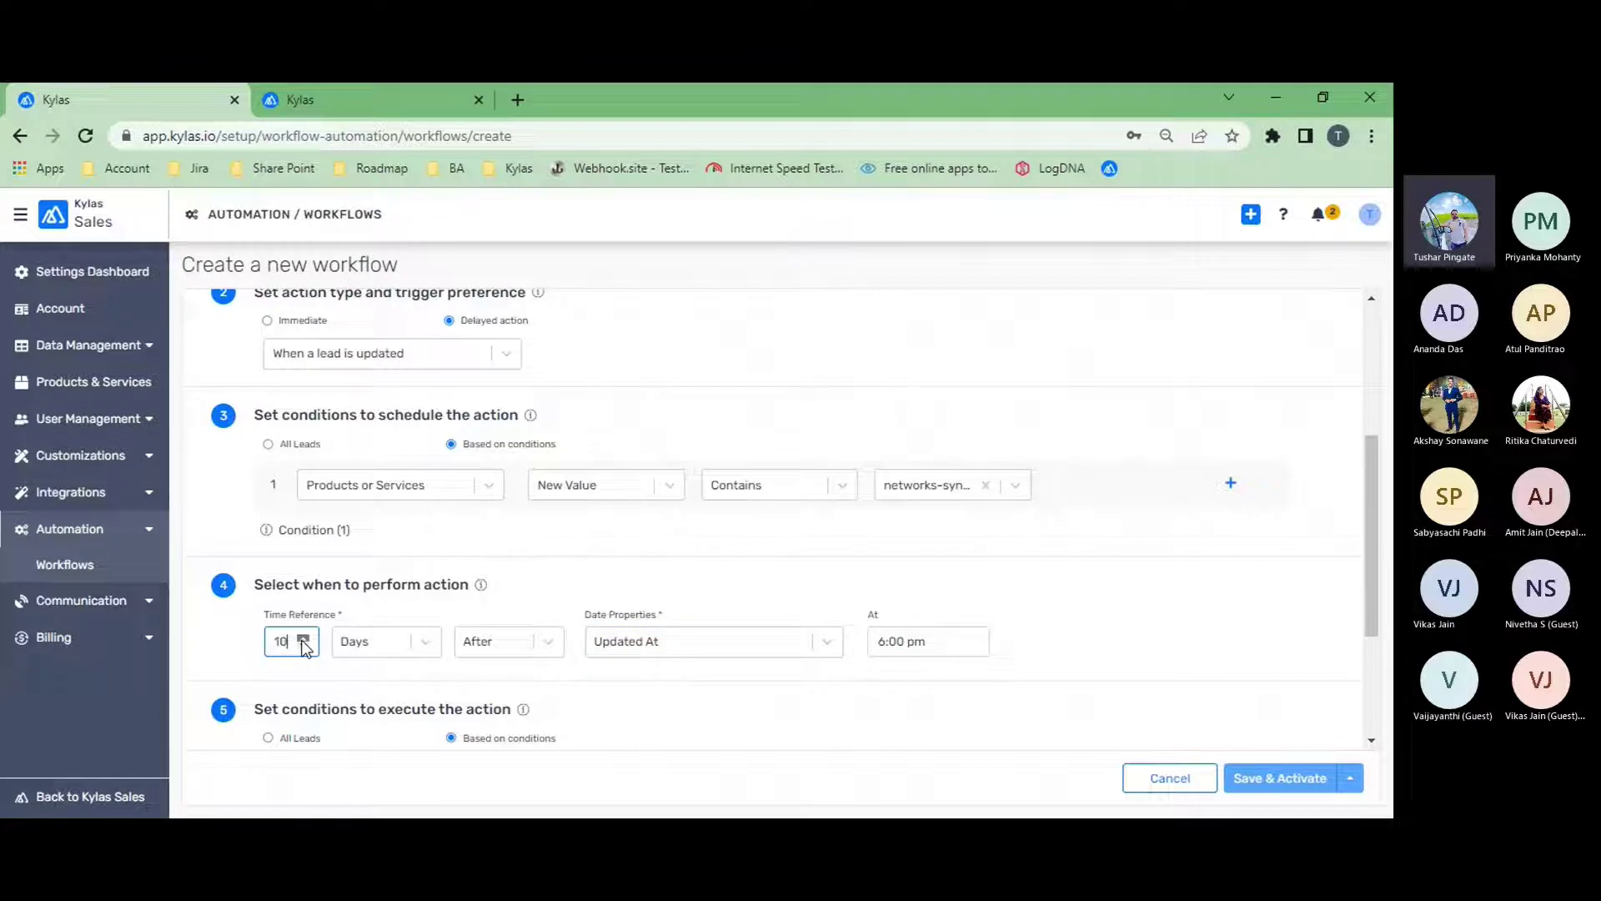
pyautogui.click(303, 638)
pyautogui.click(303, 638)
pyautogui.click(303, 638)
pyautogui.click(303, 638)
# Set the time of day for performing the delayed action to 11:30 pm
pyautogui.scroll(-1, 818, 609)
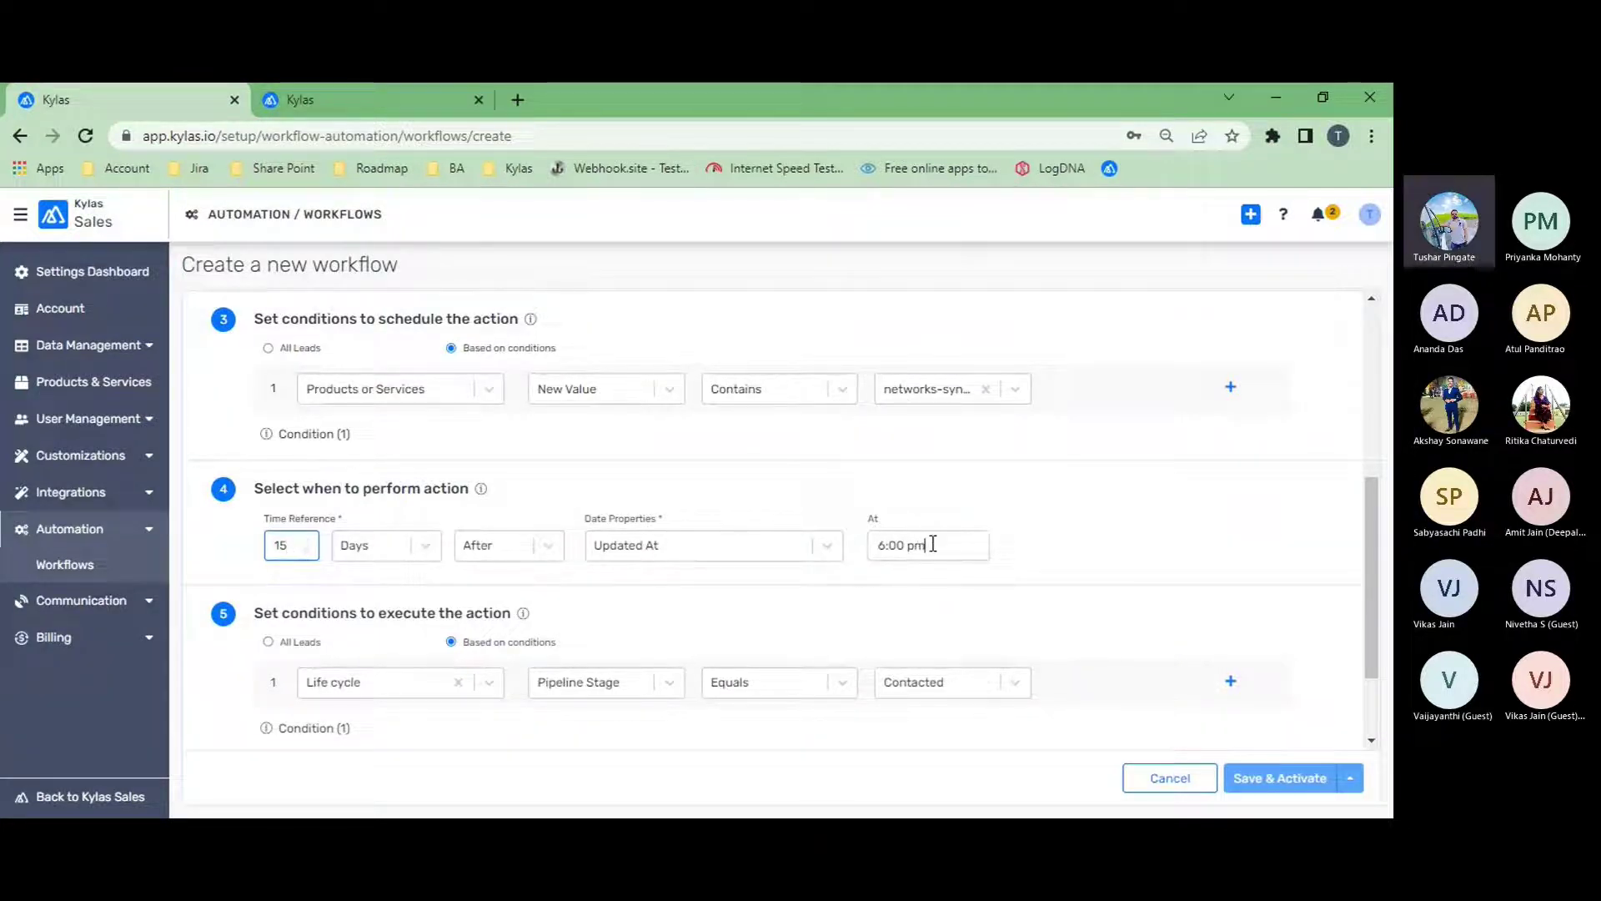
pyautogui.moveTo(933, 543); pyautogui.dragTo(873, 547)
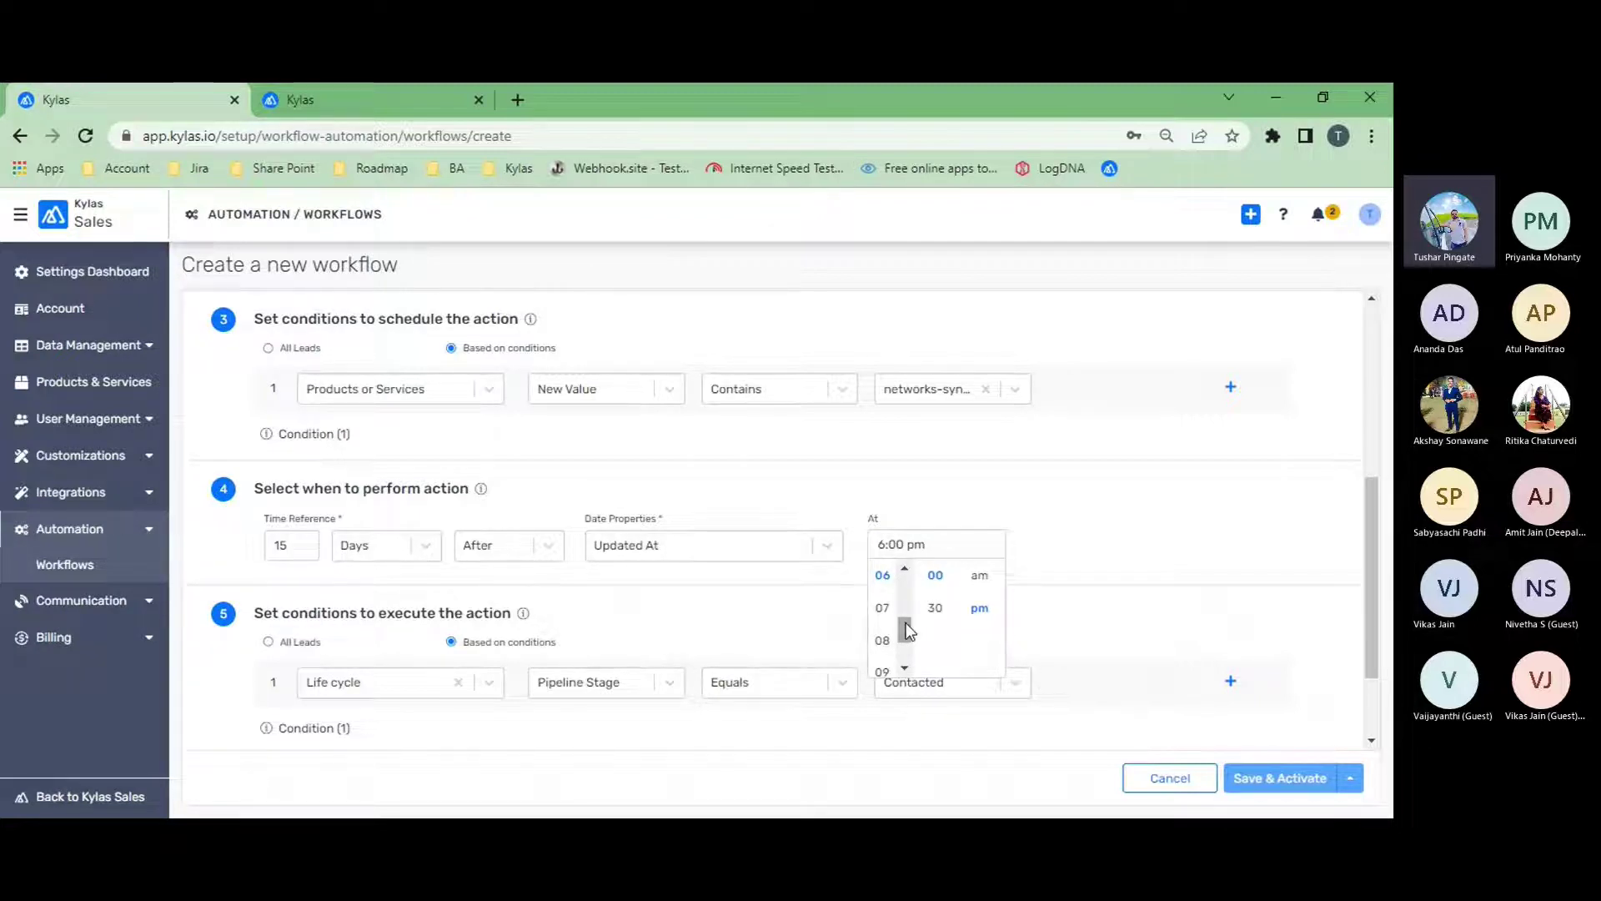
pyautogui.moveTo(909, 631); pyautogui.dragTo(905, 649)
pyautogui.click(883, 658)
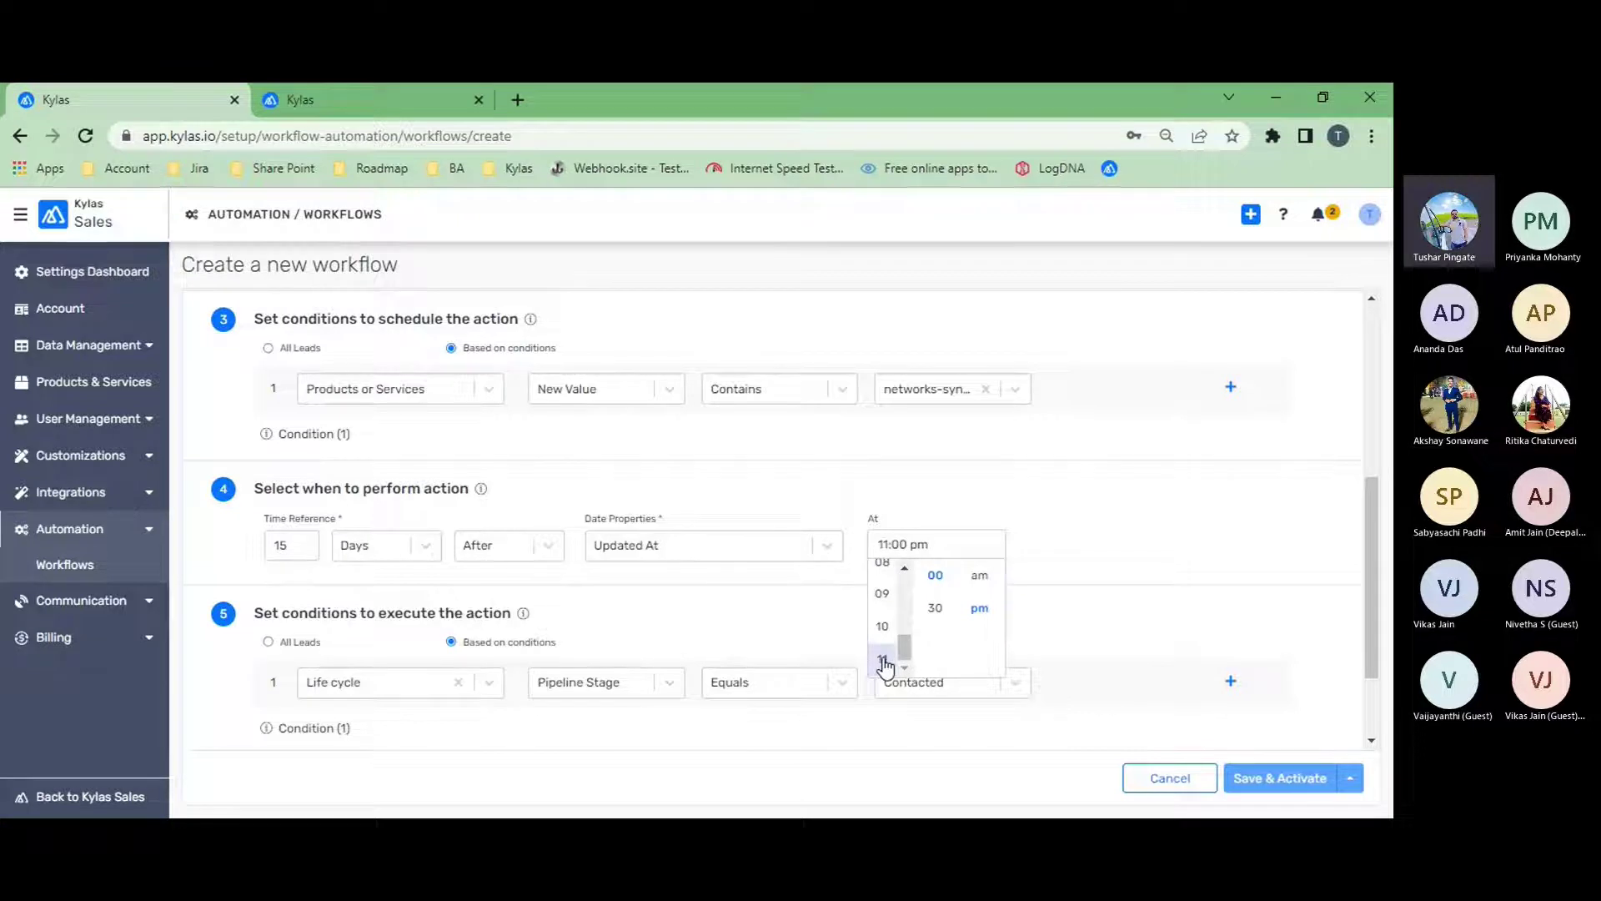
pyautogui.click(938, 606)
pyautogui.click(1029, 540)
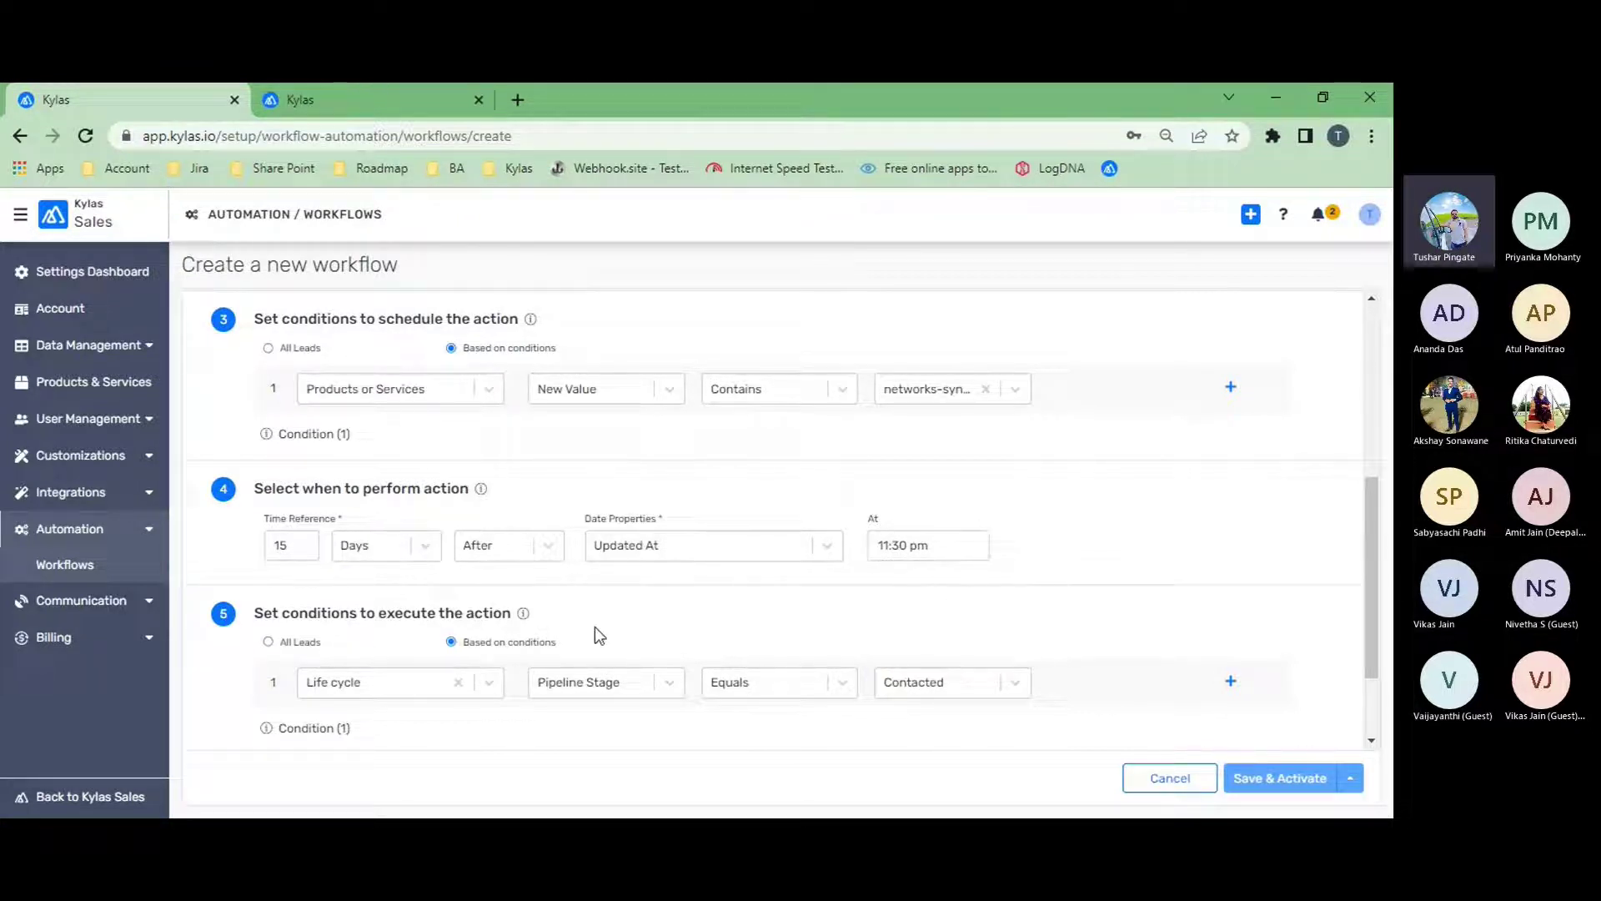
# Change the execution condition to Products or Services contains networks-synergistic
pyautogui.scroll(-1, 595, 626)
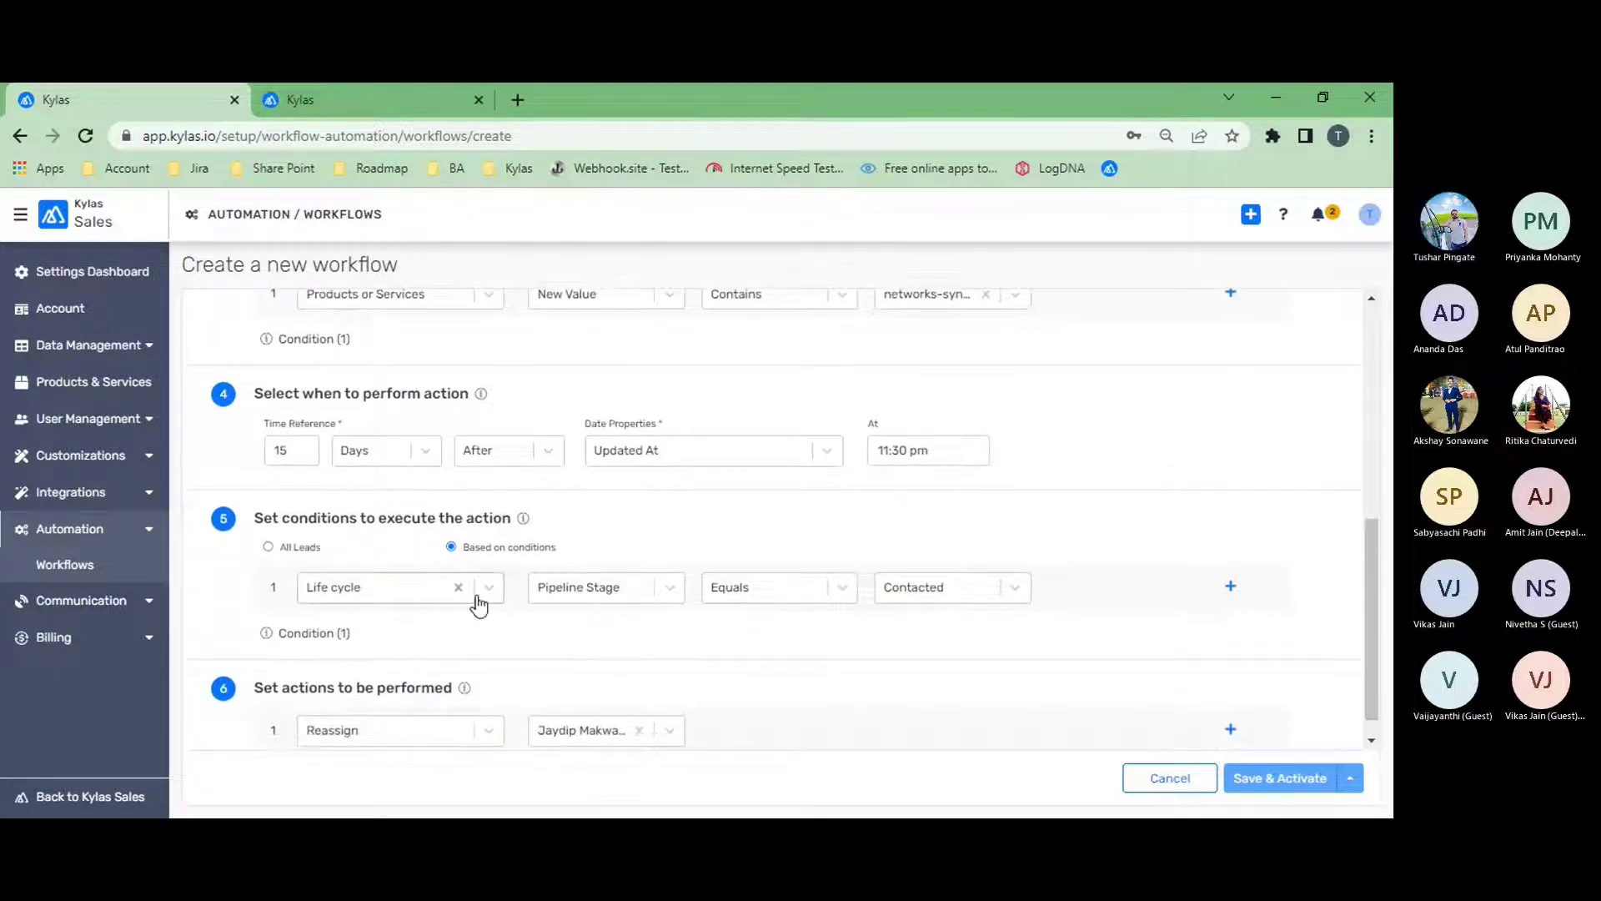
pyautogui.click(480, 592)
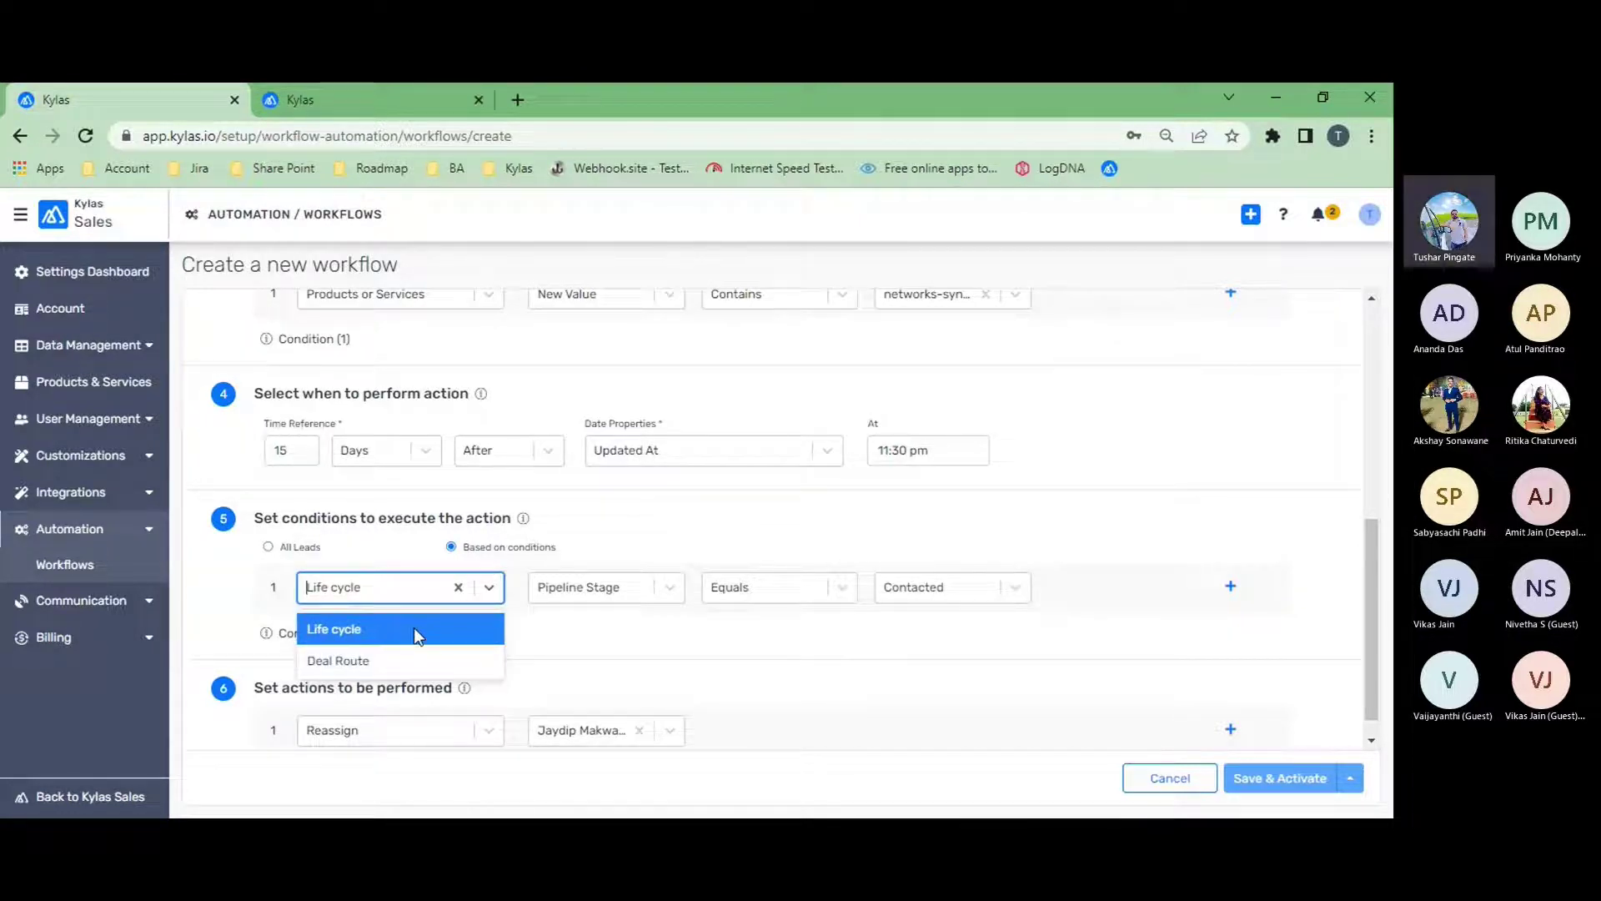
pyautogui.click(672, 589)
pyautogui.click(673, 589)
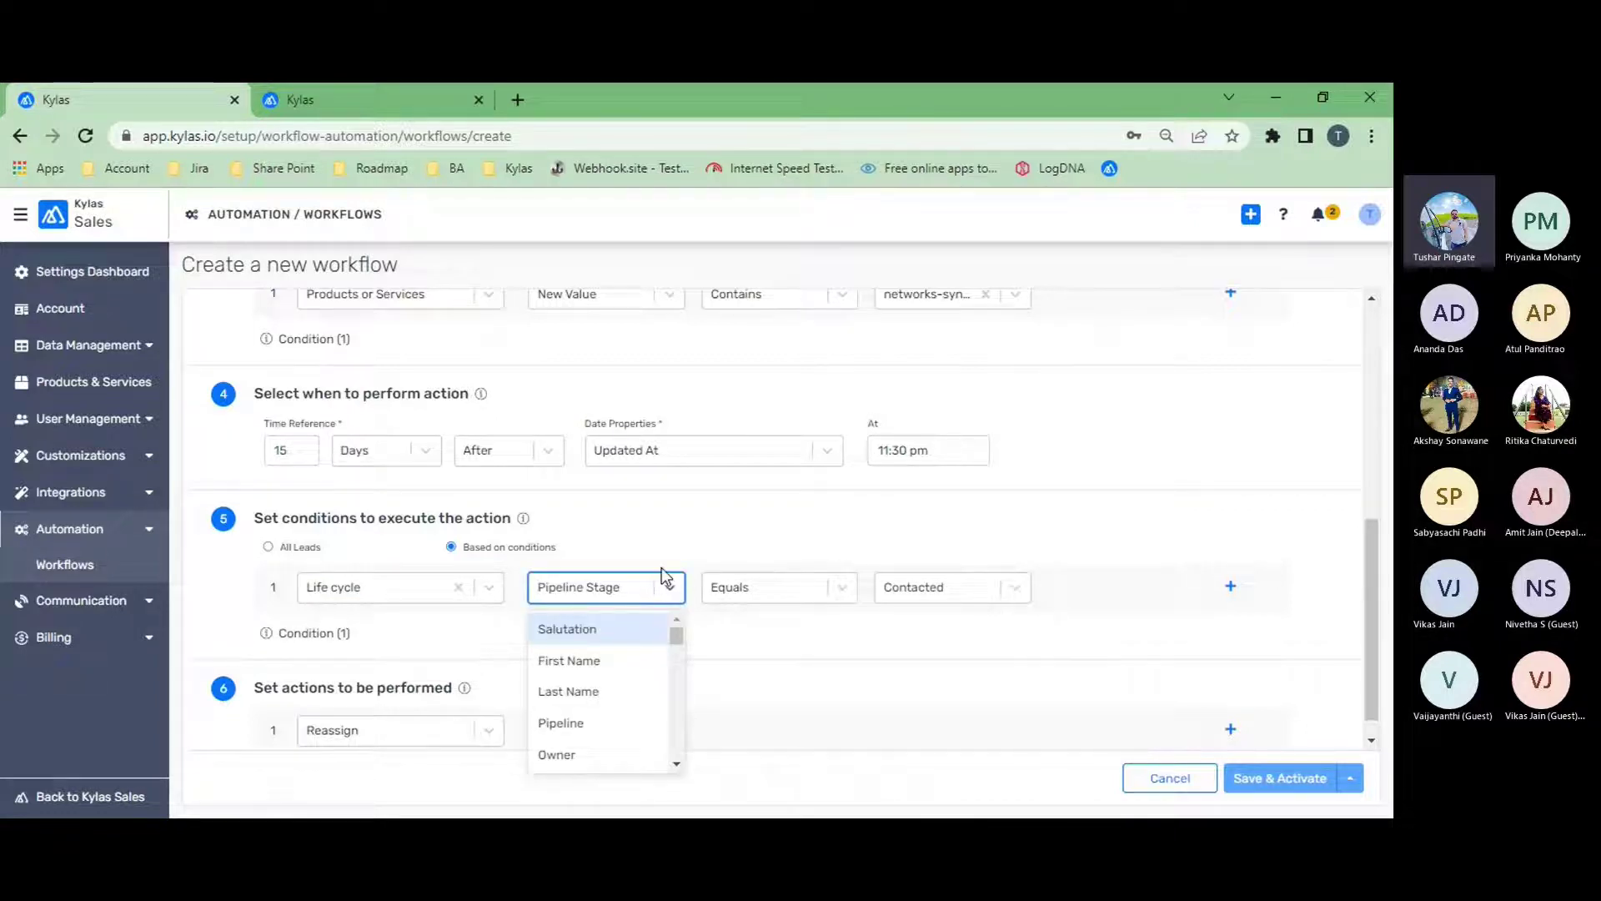
pyautogui.write('pro')
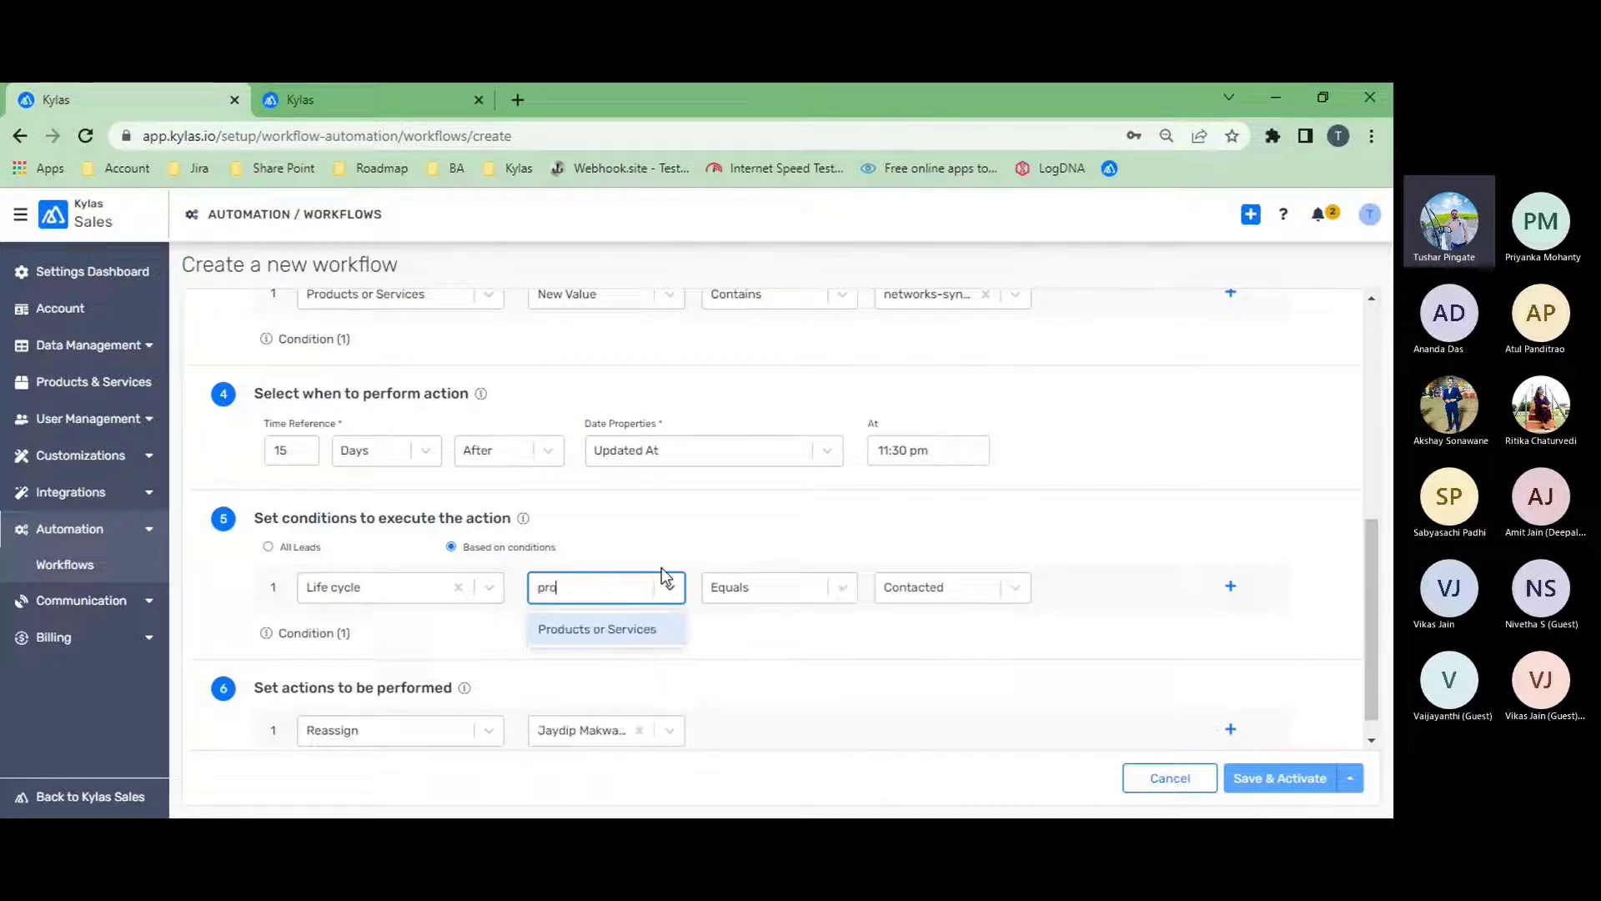
pyautogui.click(609, 619)
pyautogui.click(757, 584)
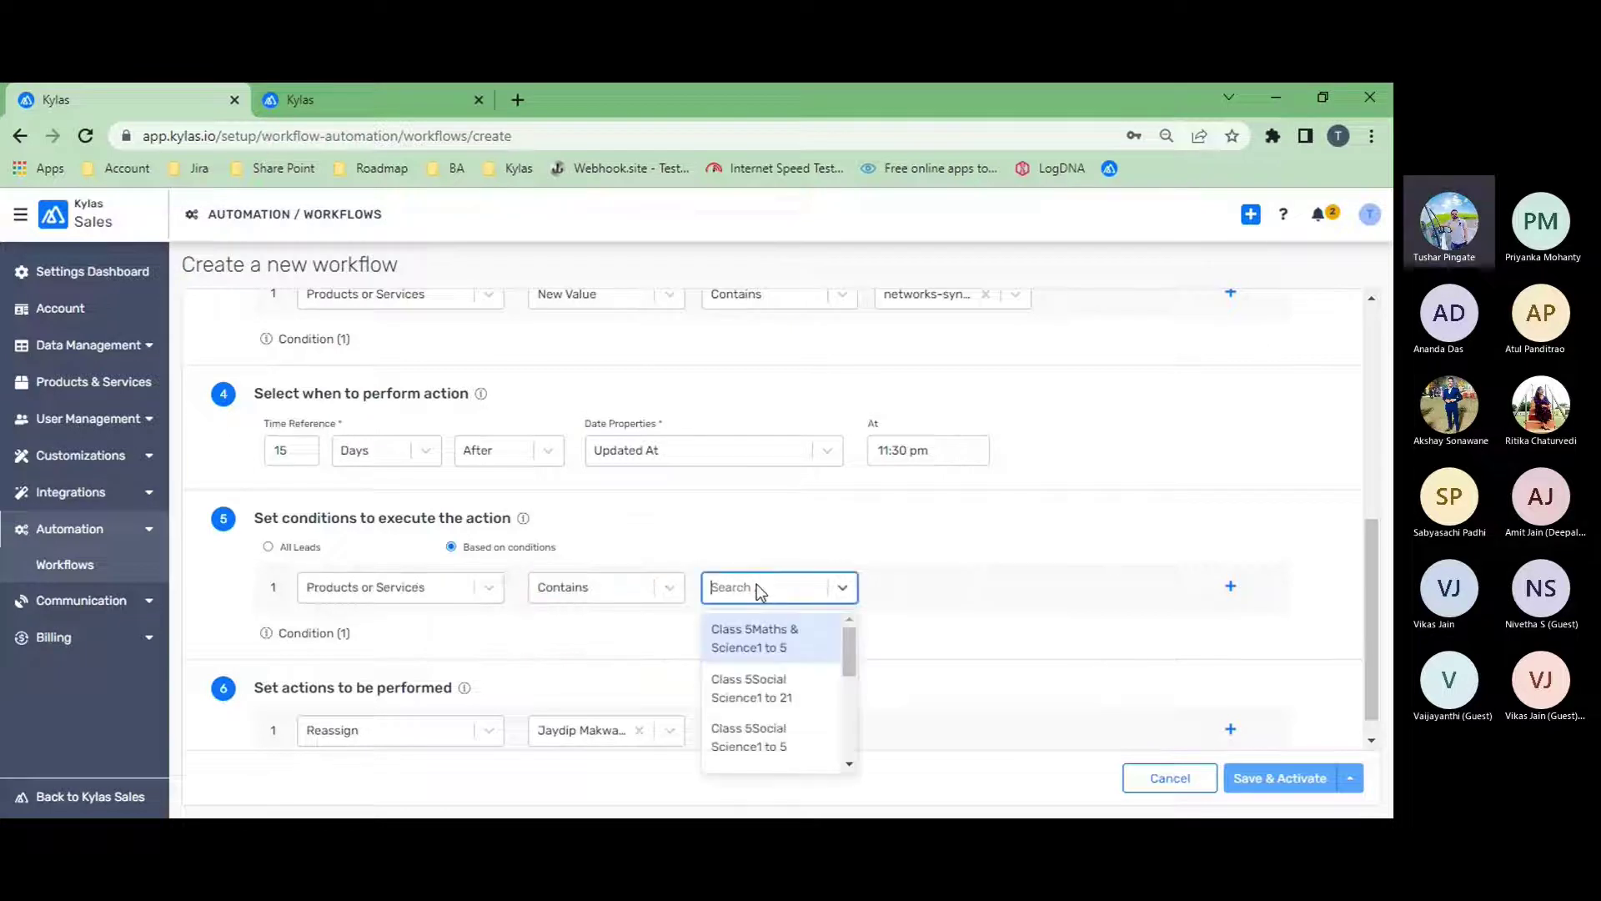
pyautogui.write('net')
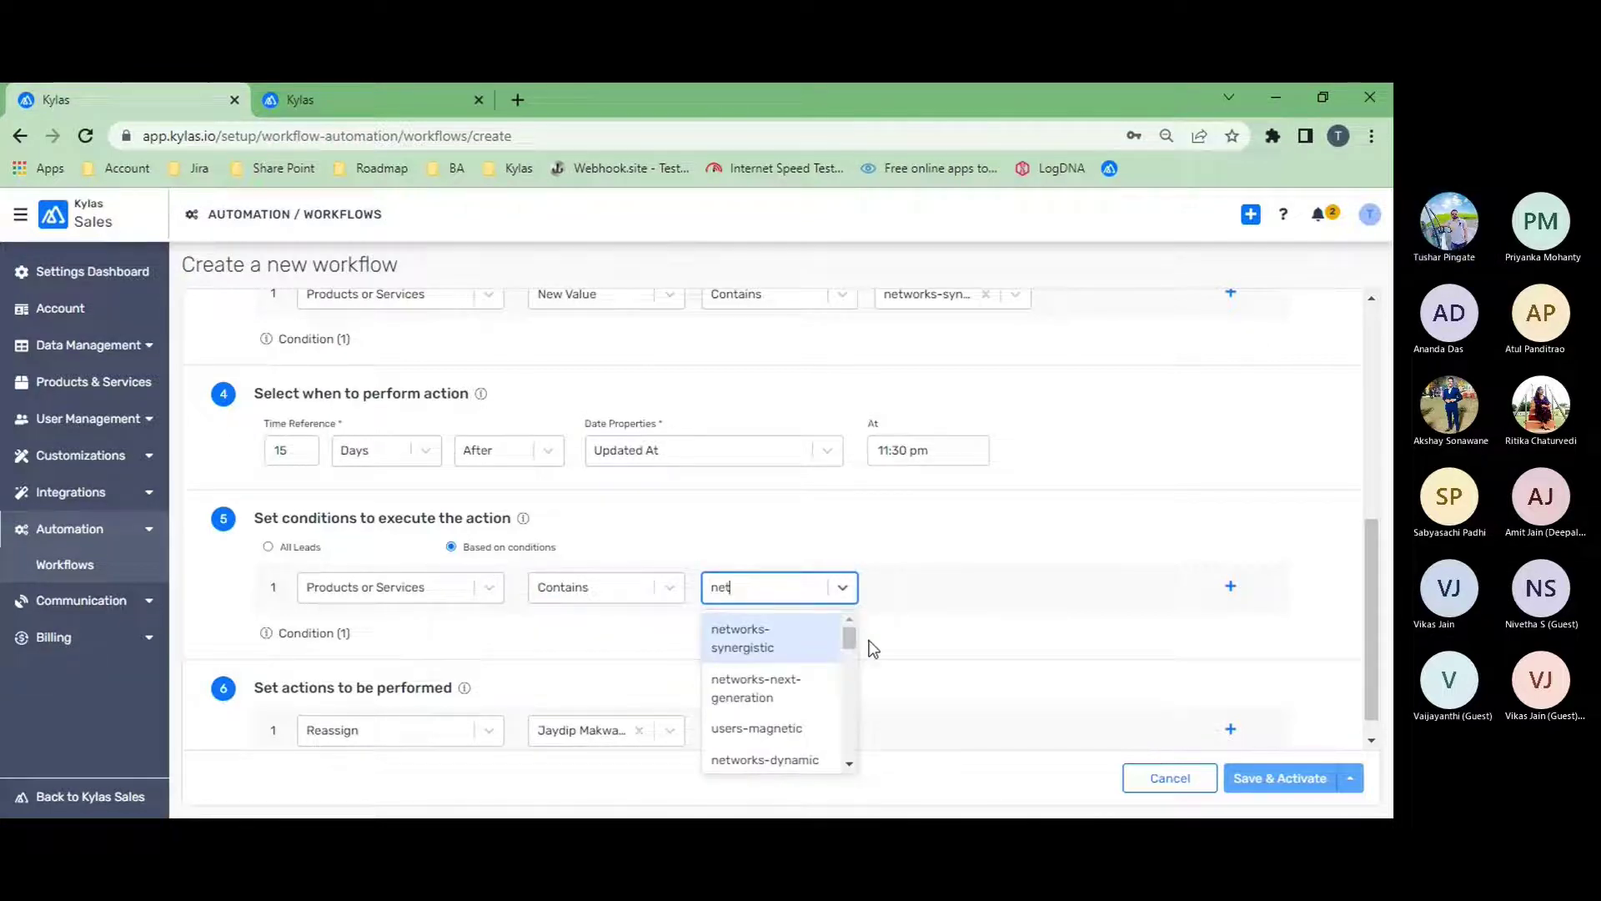
pyautogui.click(813, 638)
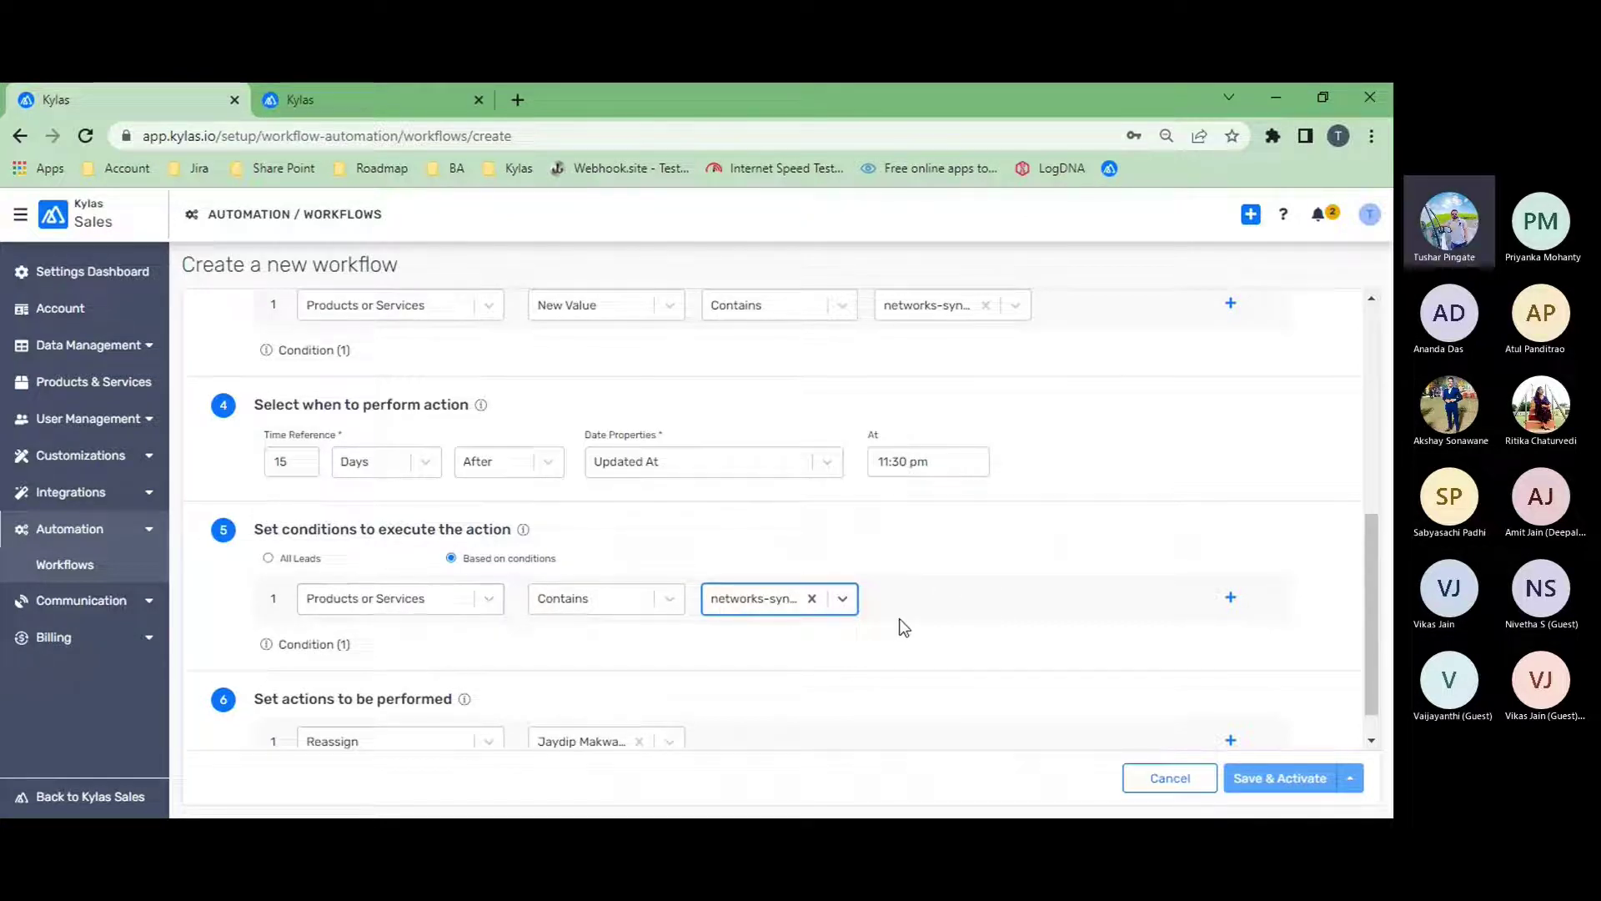
pyautogui.scroll(-1, 901, 627)
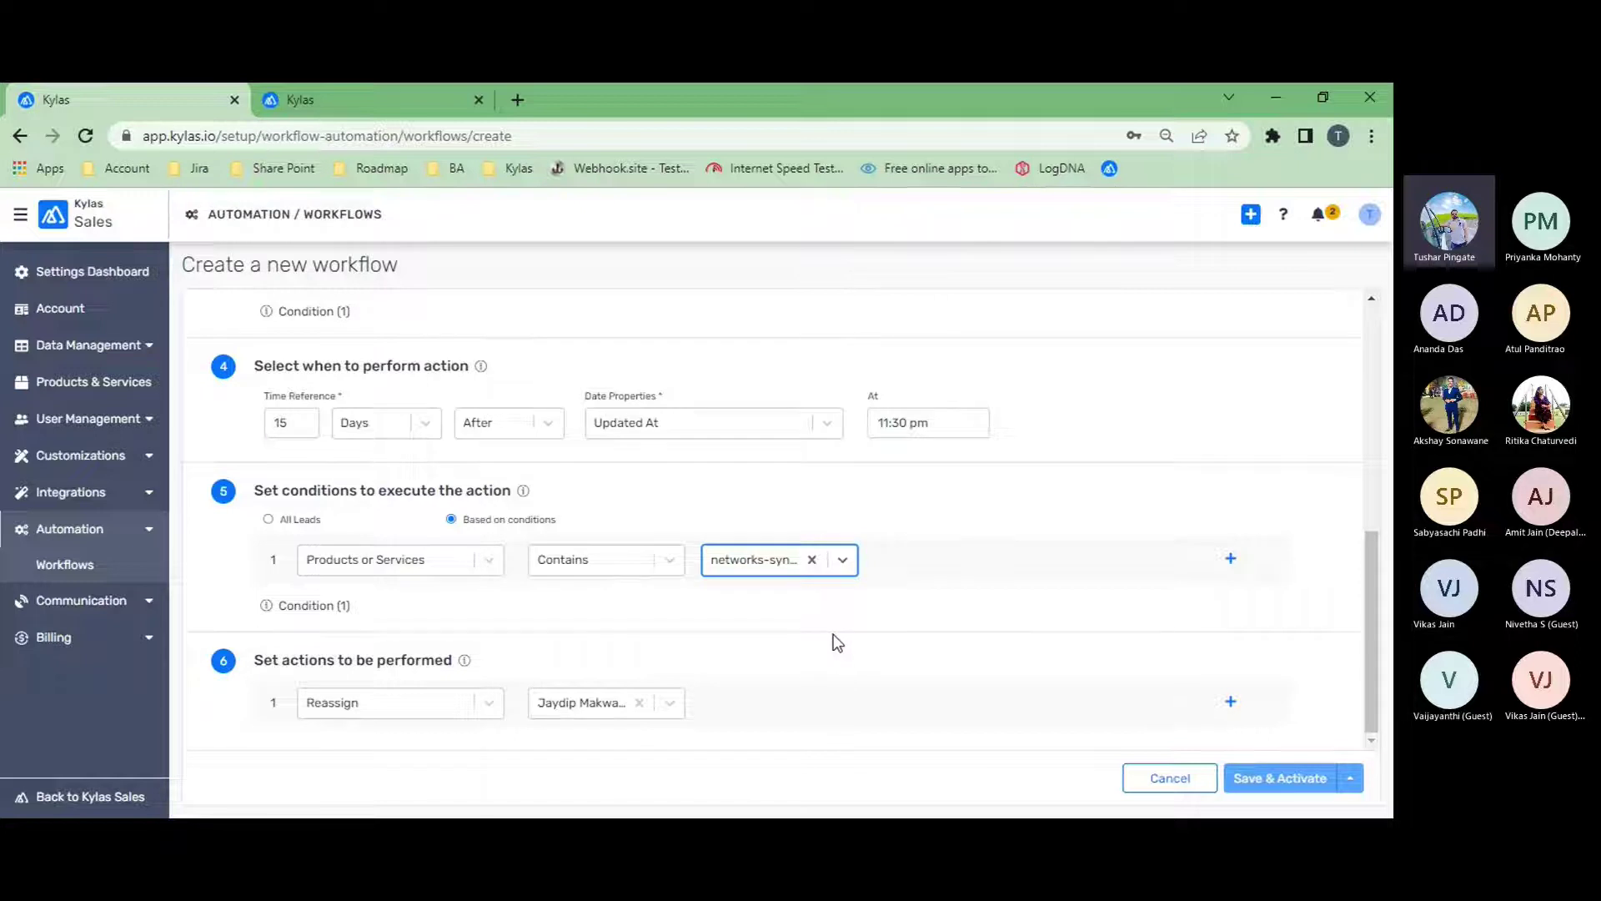
# Change the workflow action from Reassign to Webhook and start a new webhook named erp inventory
pyautogui.click(491, 707)
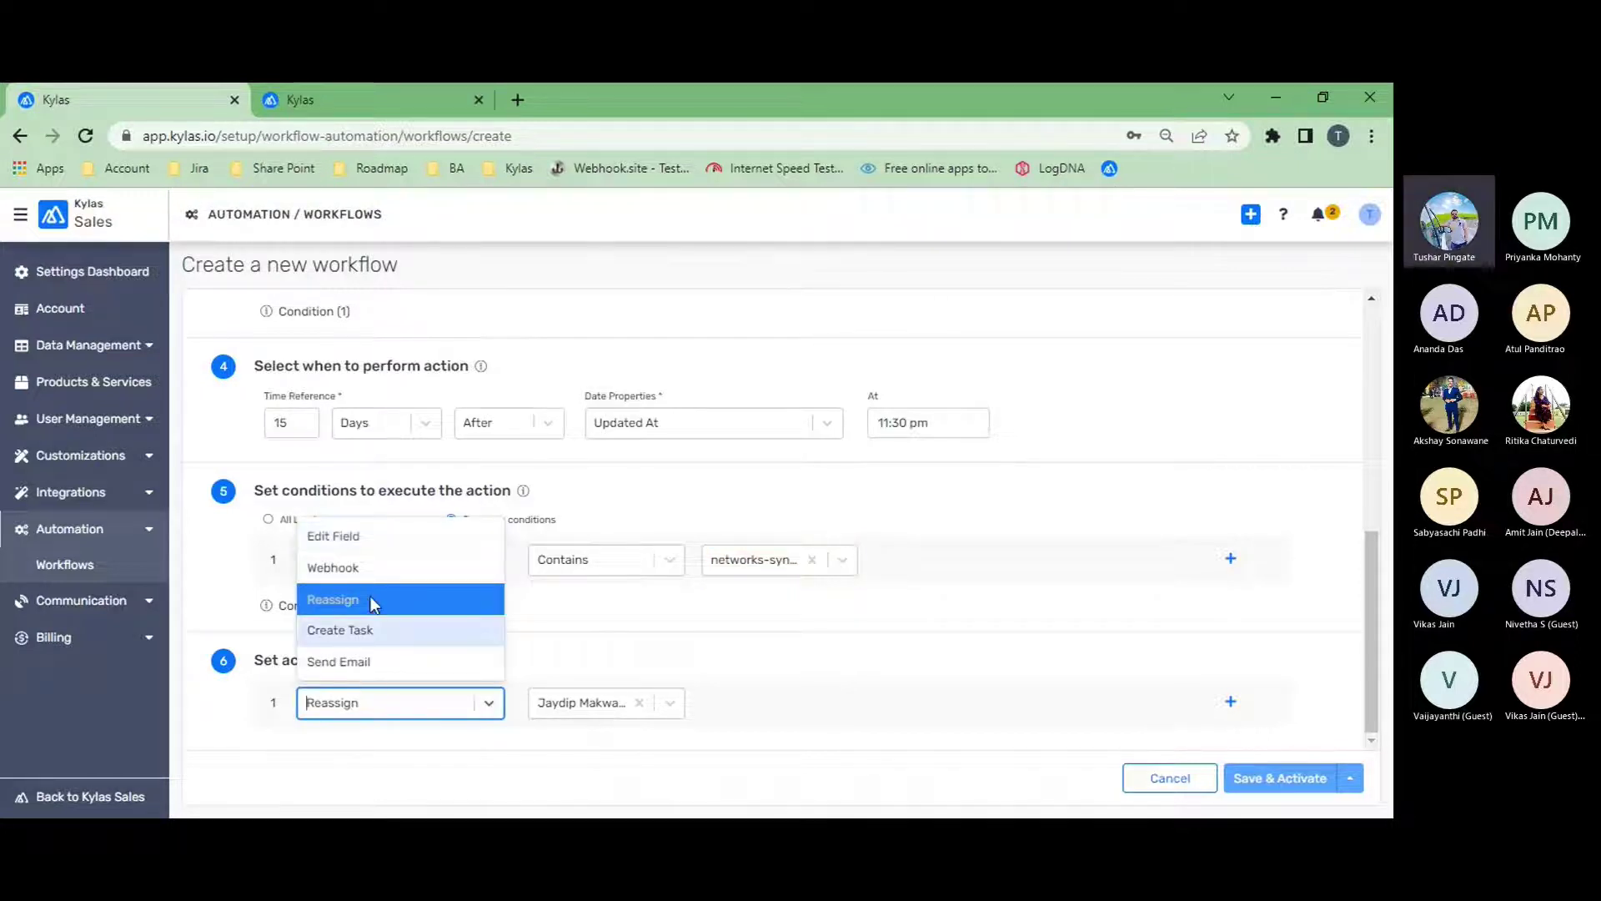
pyautogui.click(372, 567)
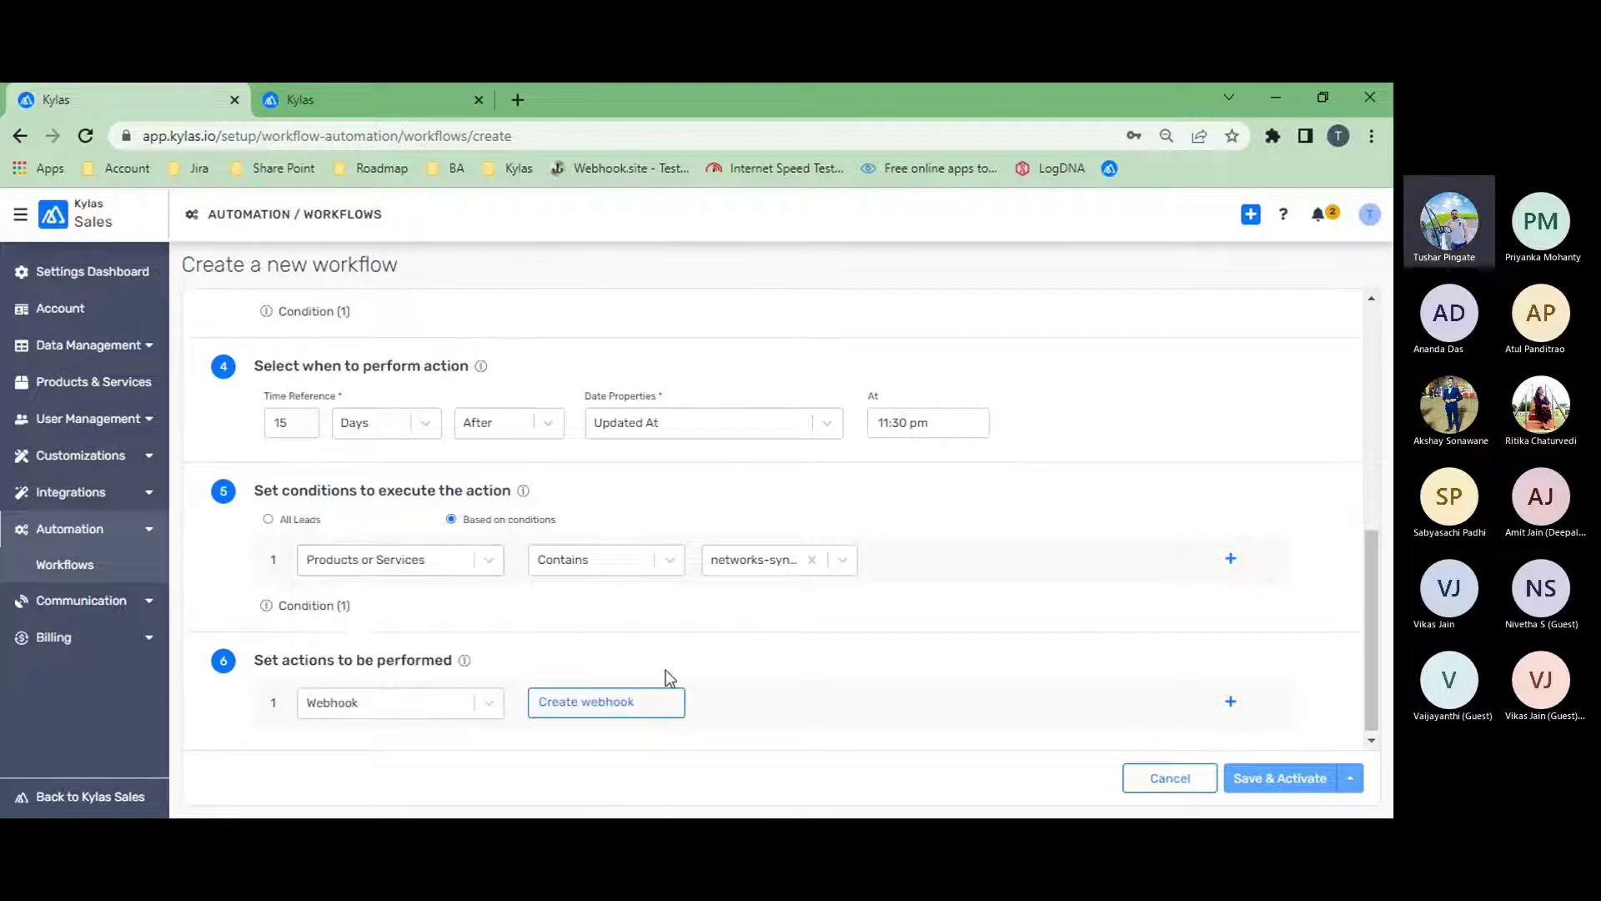
pyautogui.click(614, 705)
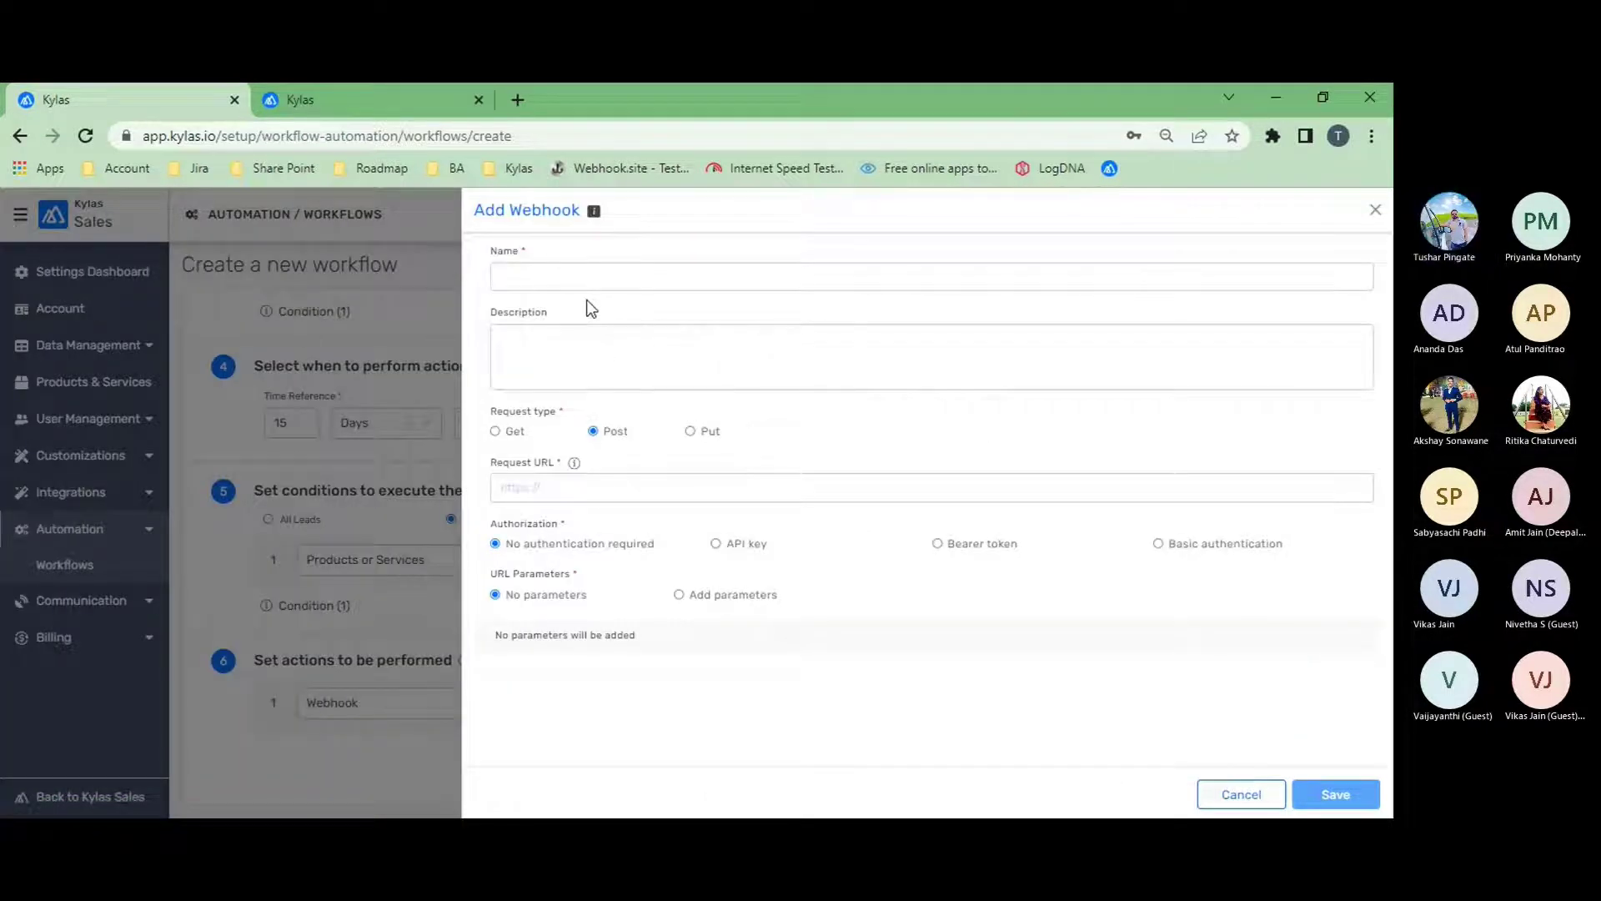
pyautogui.click(587, 278)
pyautogui.write('er')
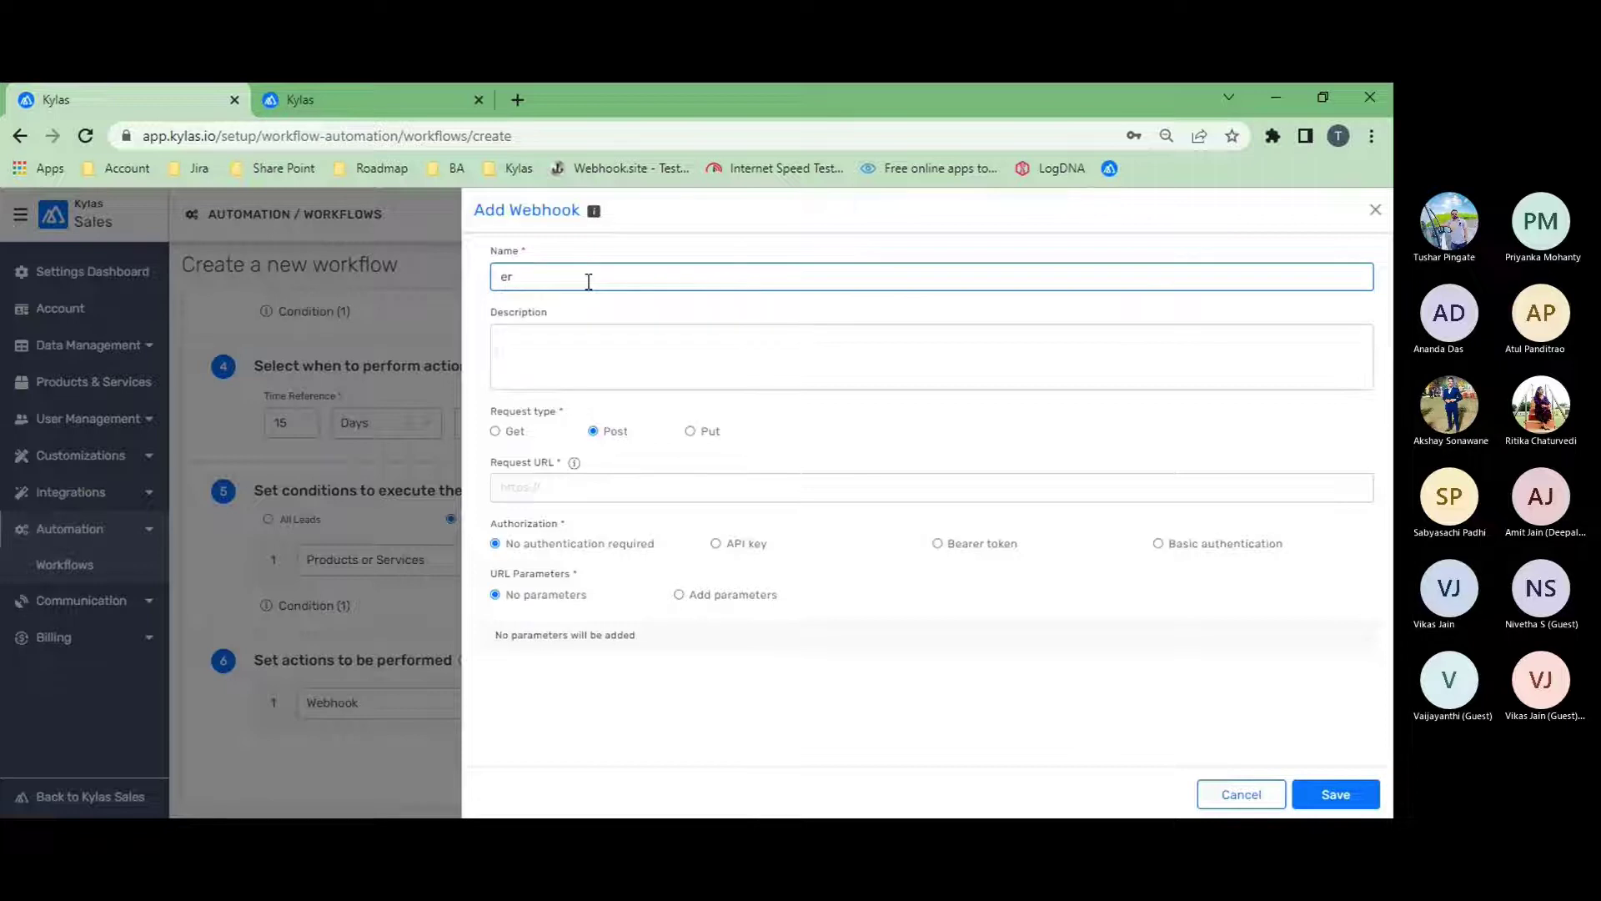
pyautogui.write('p inventory')
# Copy the unique URL from webhook.site in a new browser tab and enter it as the webhook's request URL
pyautogui.click(565, 489)
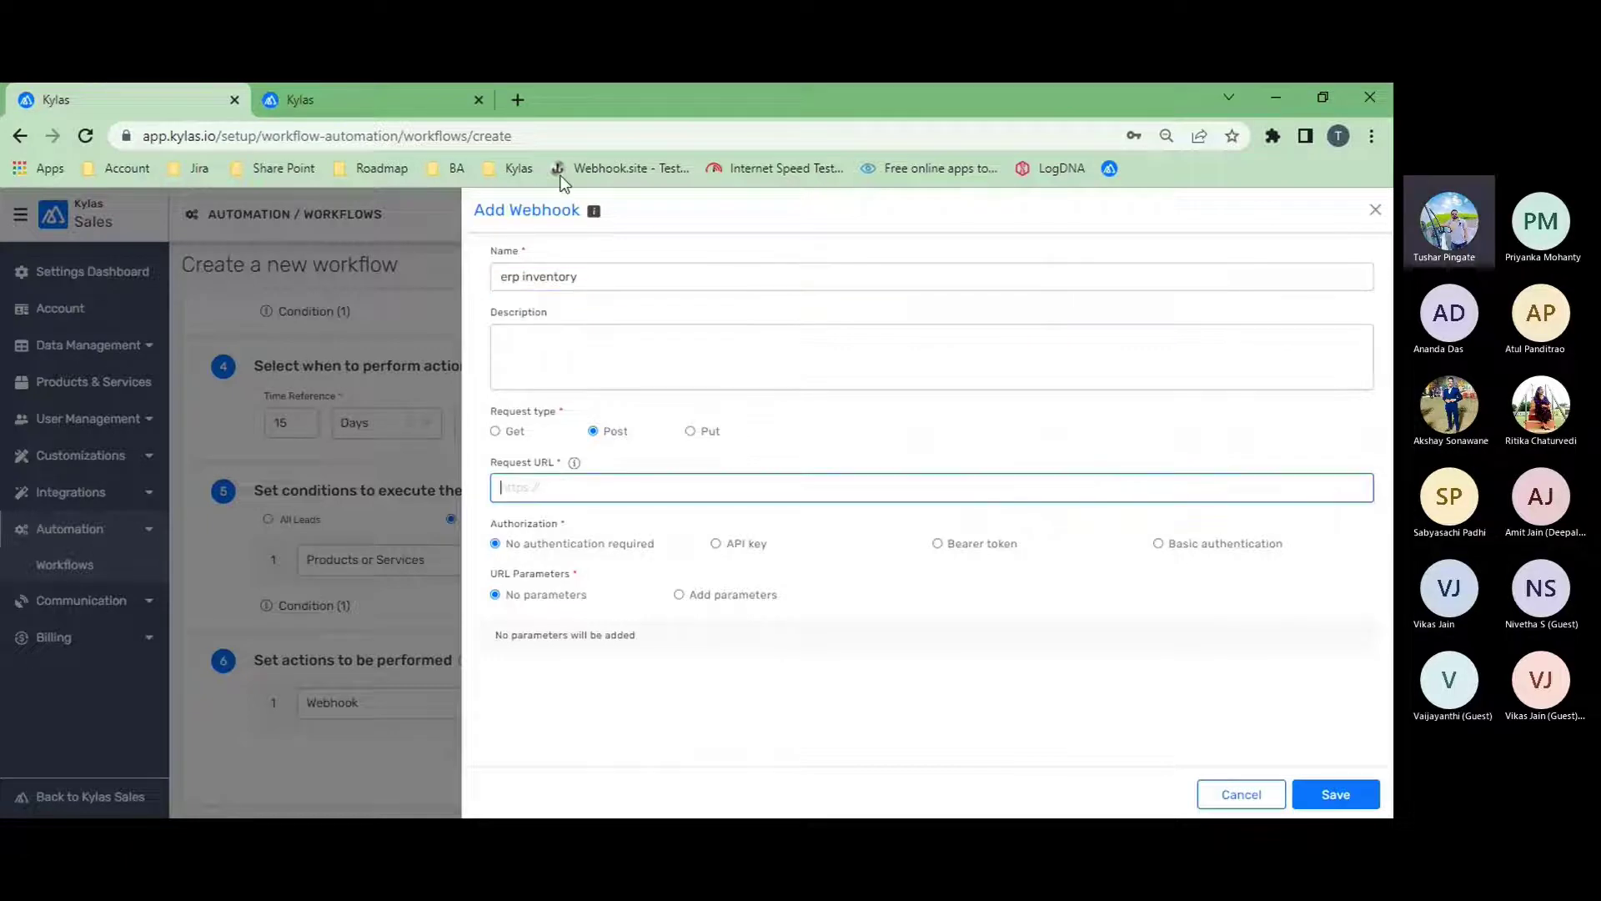
pyautogui.click(517, 100)
pyautogui.write('w')
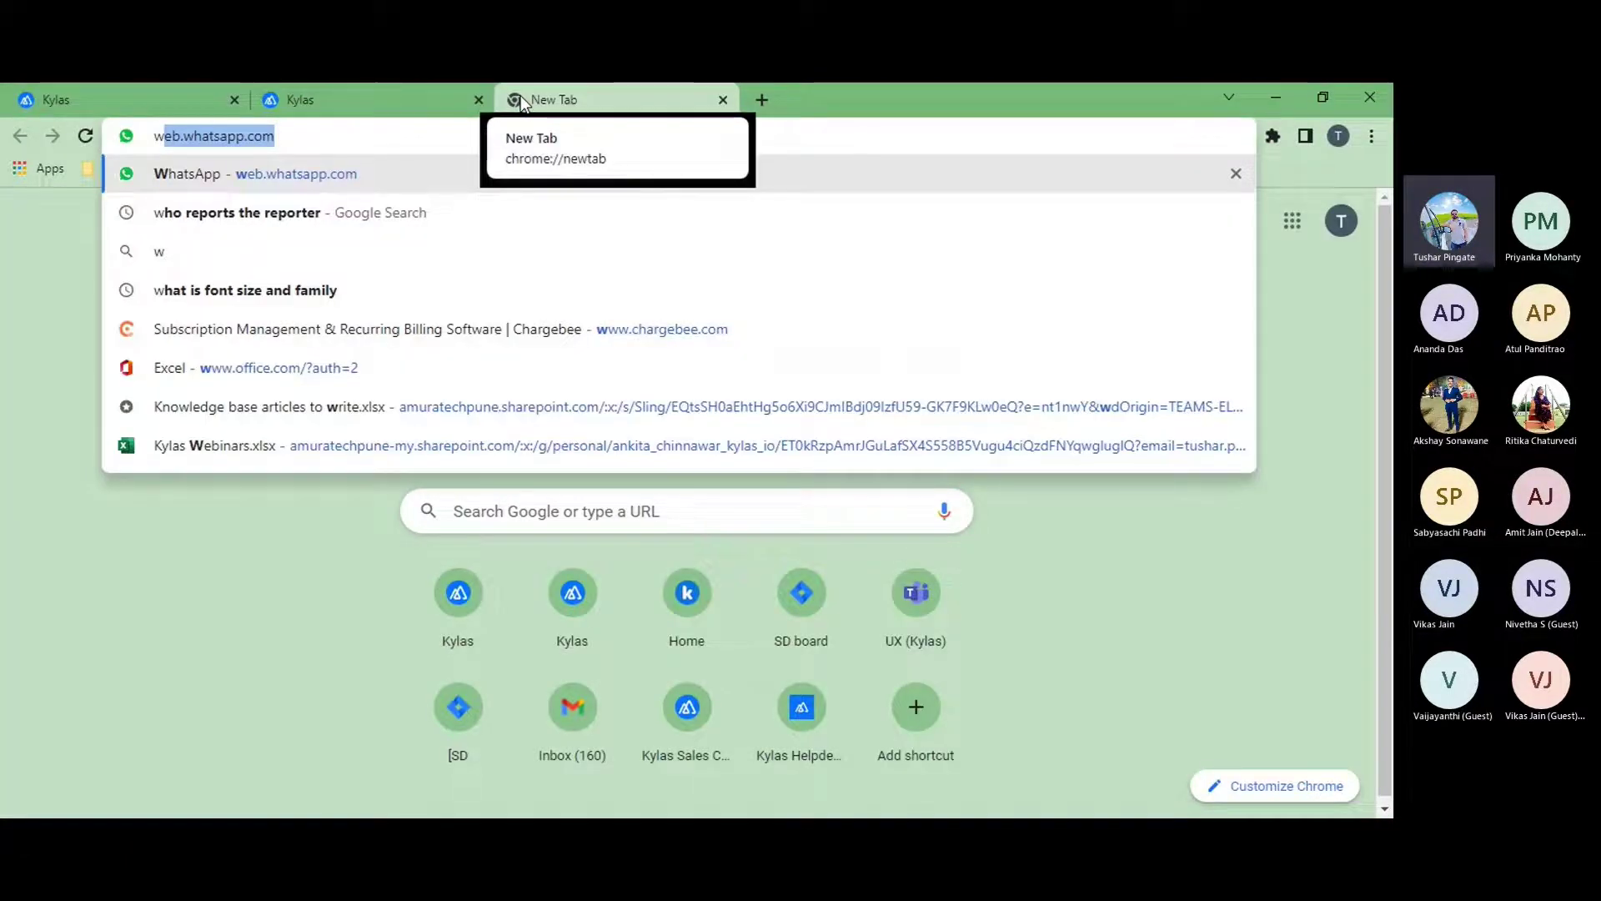
pyautogui.write('ebhook.site')
pyautogui.press('Return')
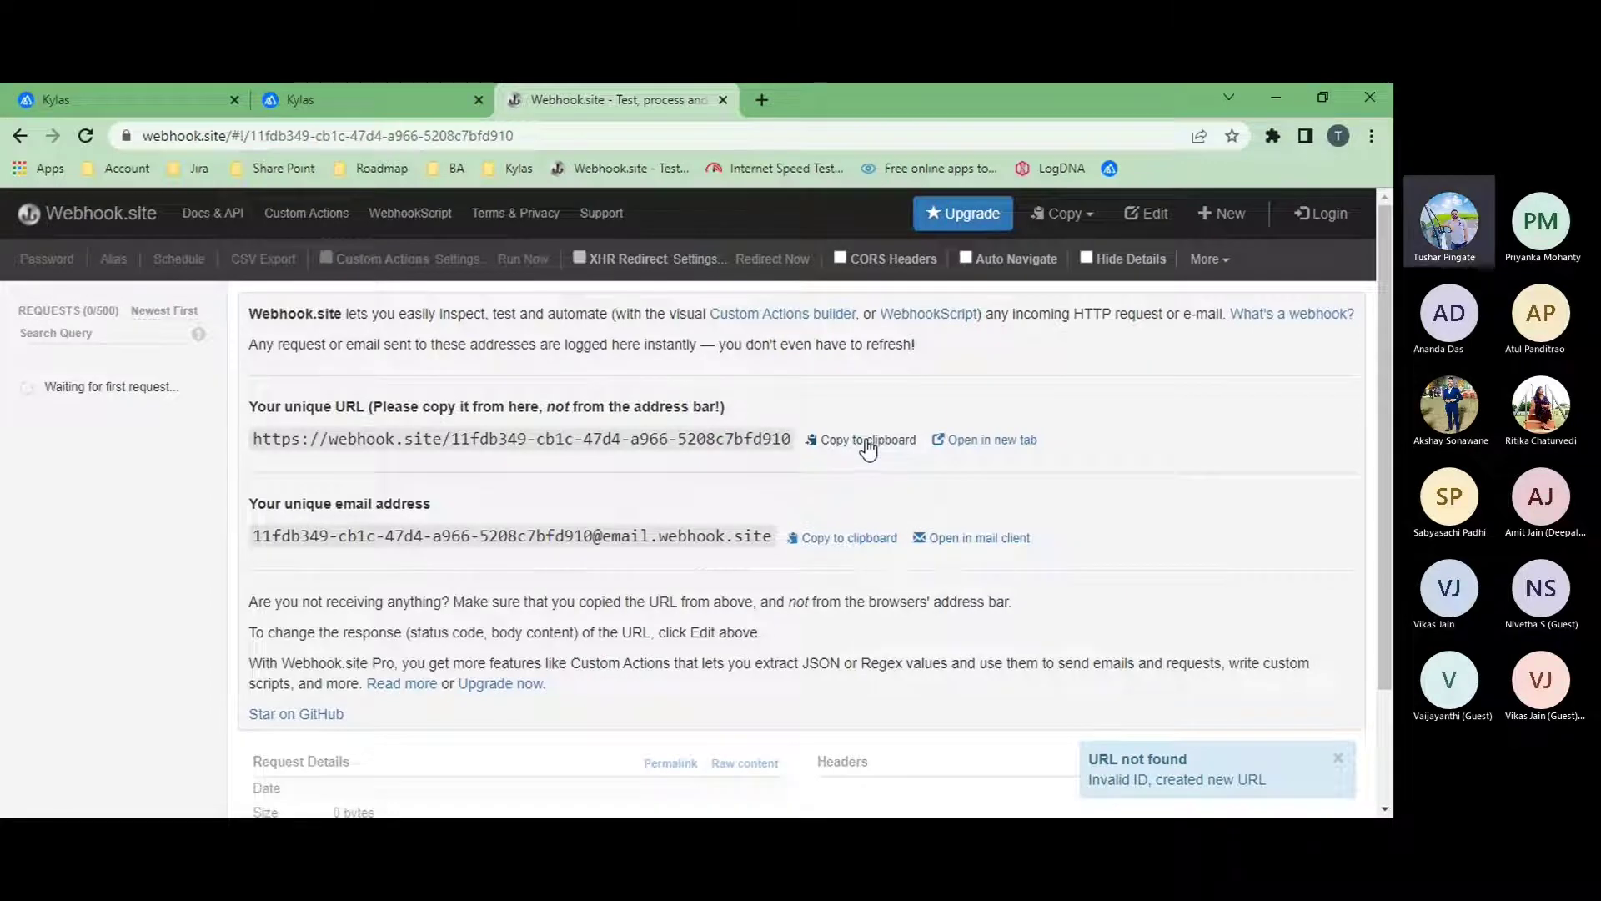
pyautogui.click(867, 441)
pyautogui.click(307, 98)
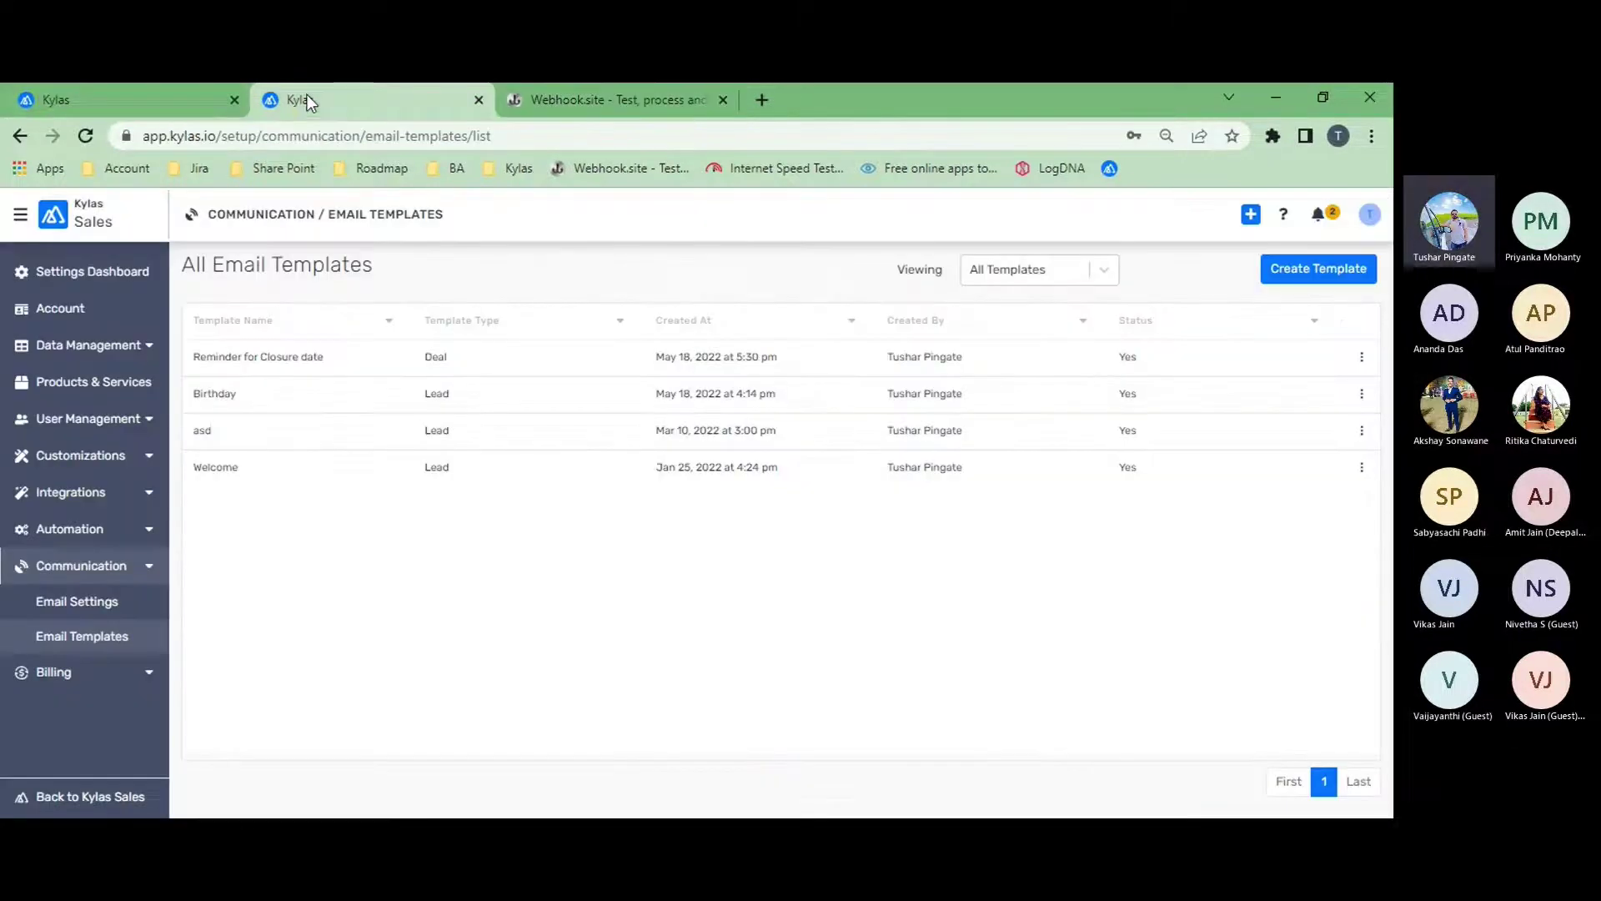
pyautogui.click(182, 101)
pyautogui.hotkey('ctrl', 'v')
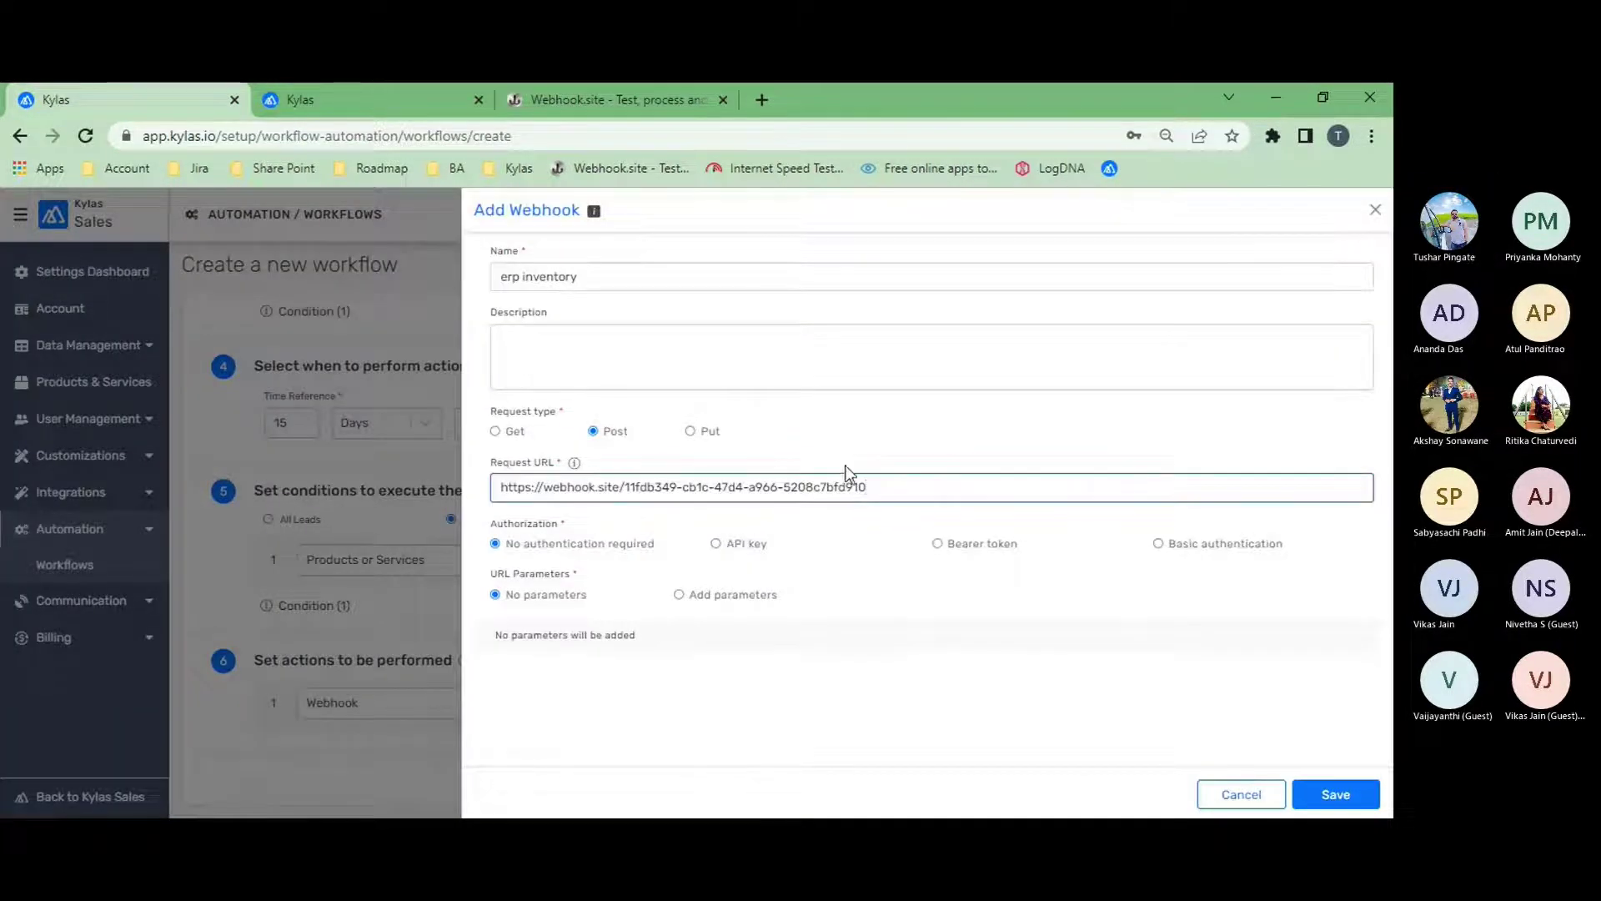
# Add a URL parameter named first_name with type Lead and value First Name
pyautogui.click(724, 596)
pyautogui.click(658, 658)
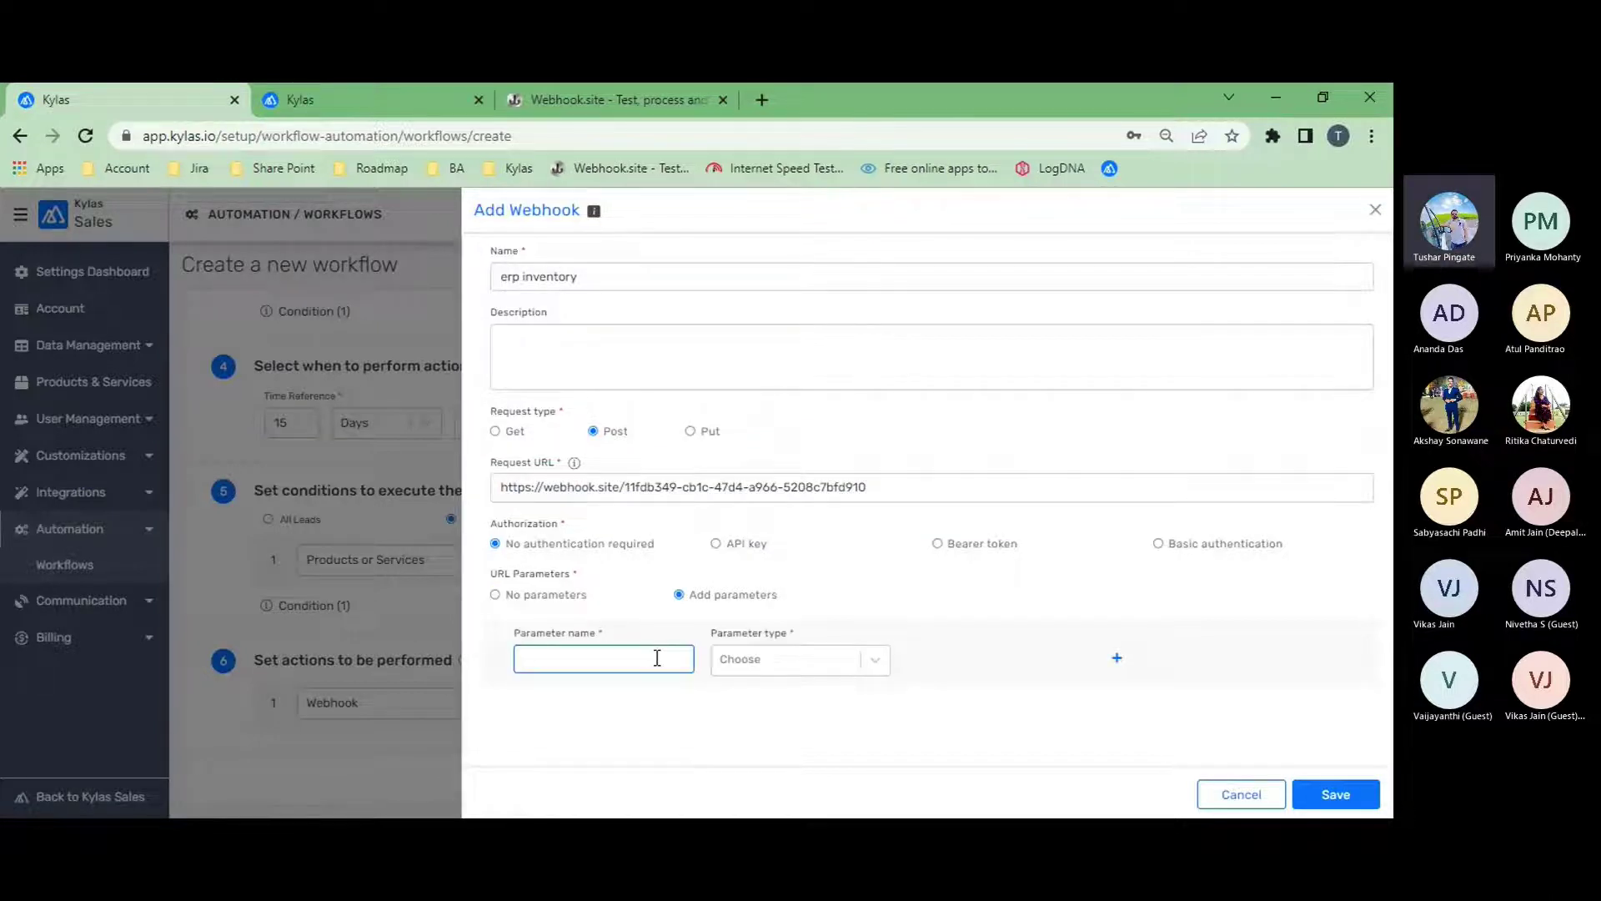
pyautogui.write('first_n')
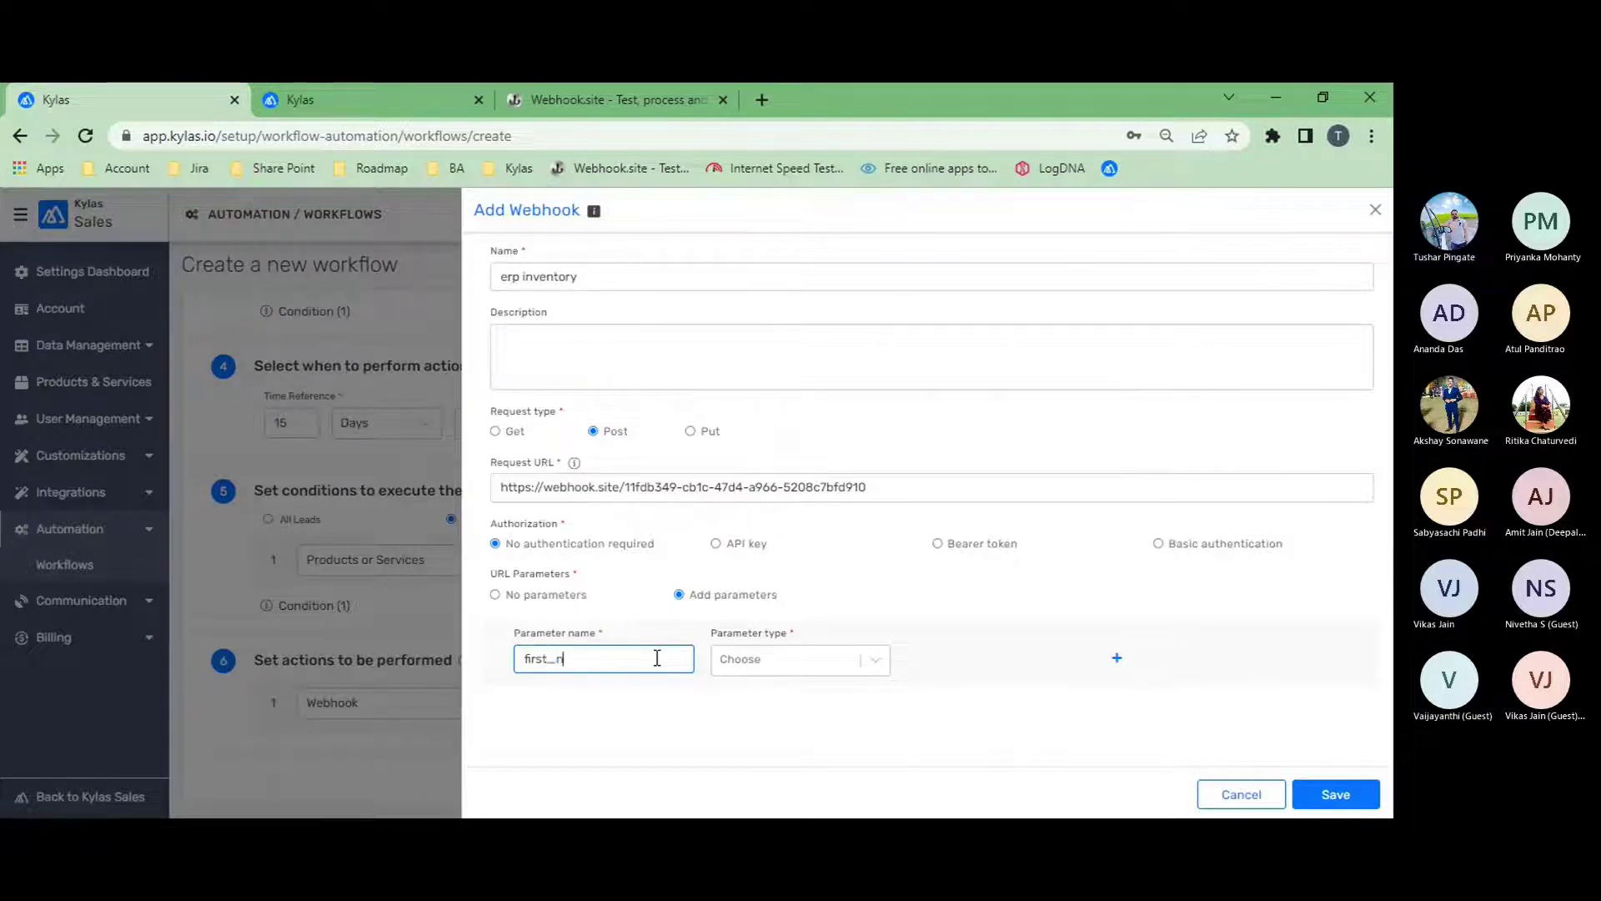
pyautogui.write('ame')
pyautogui.click(759, 667)
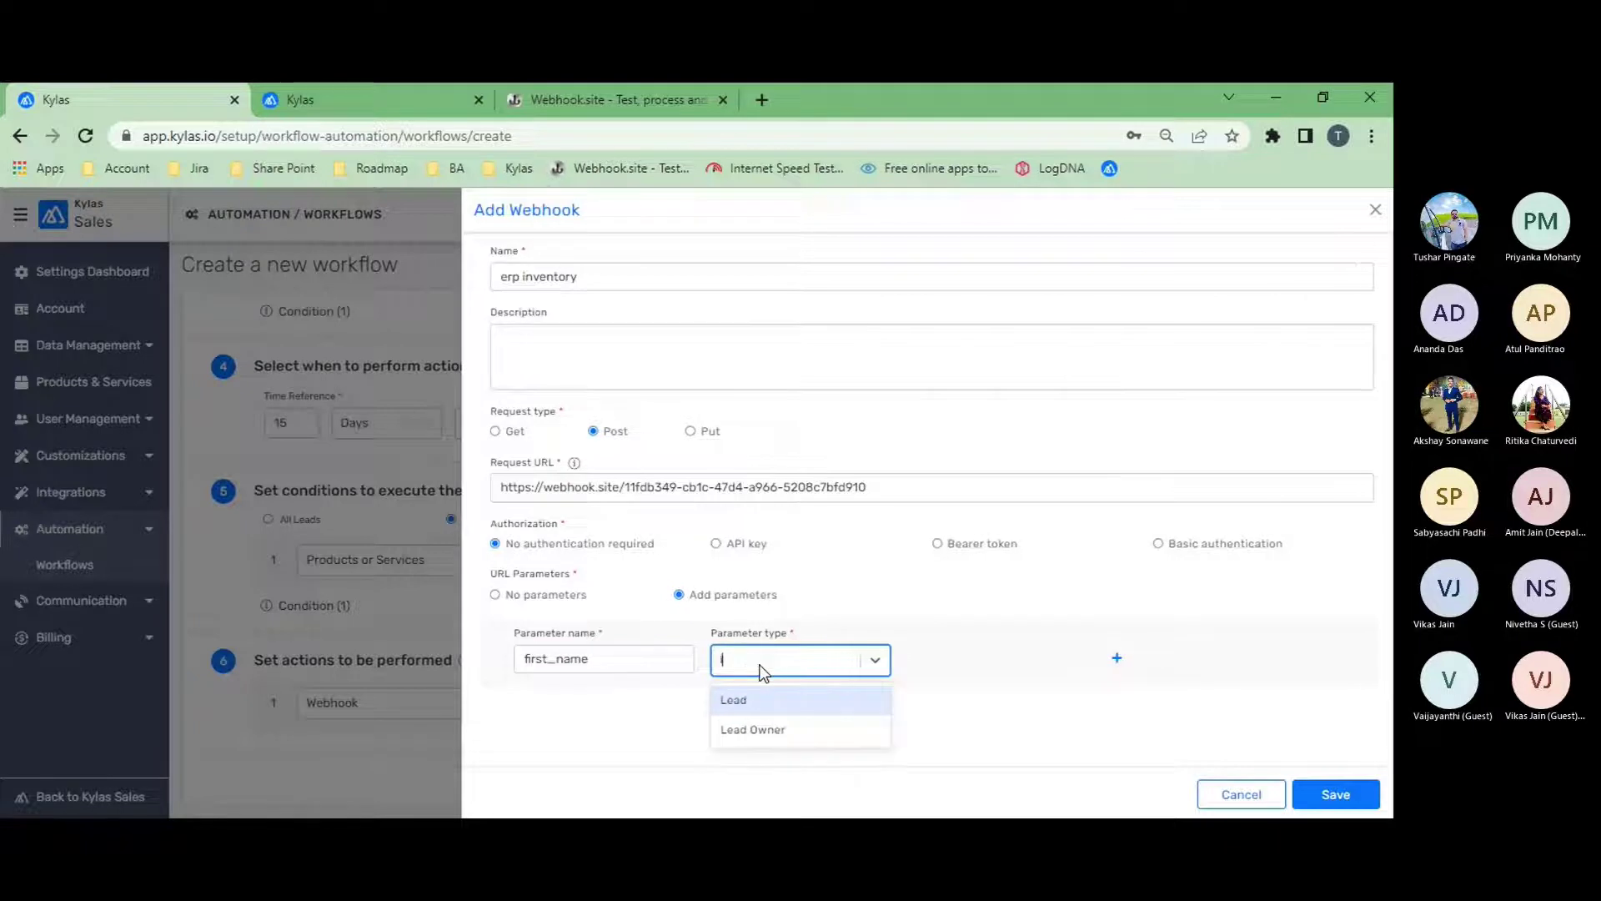
pyautogui.write('lead')
pyautogui.click(772, 701)
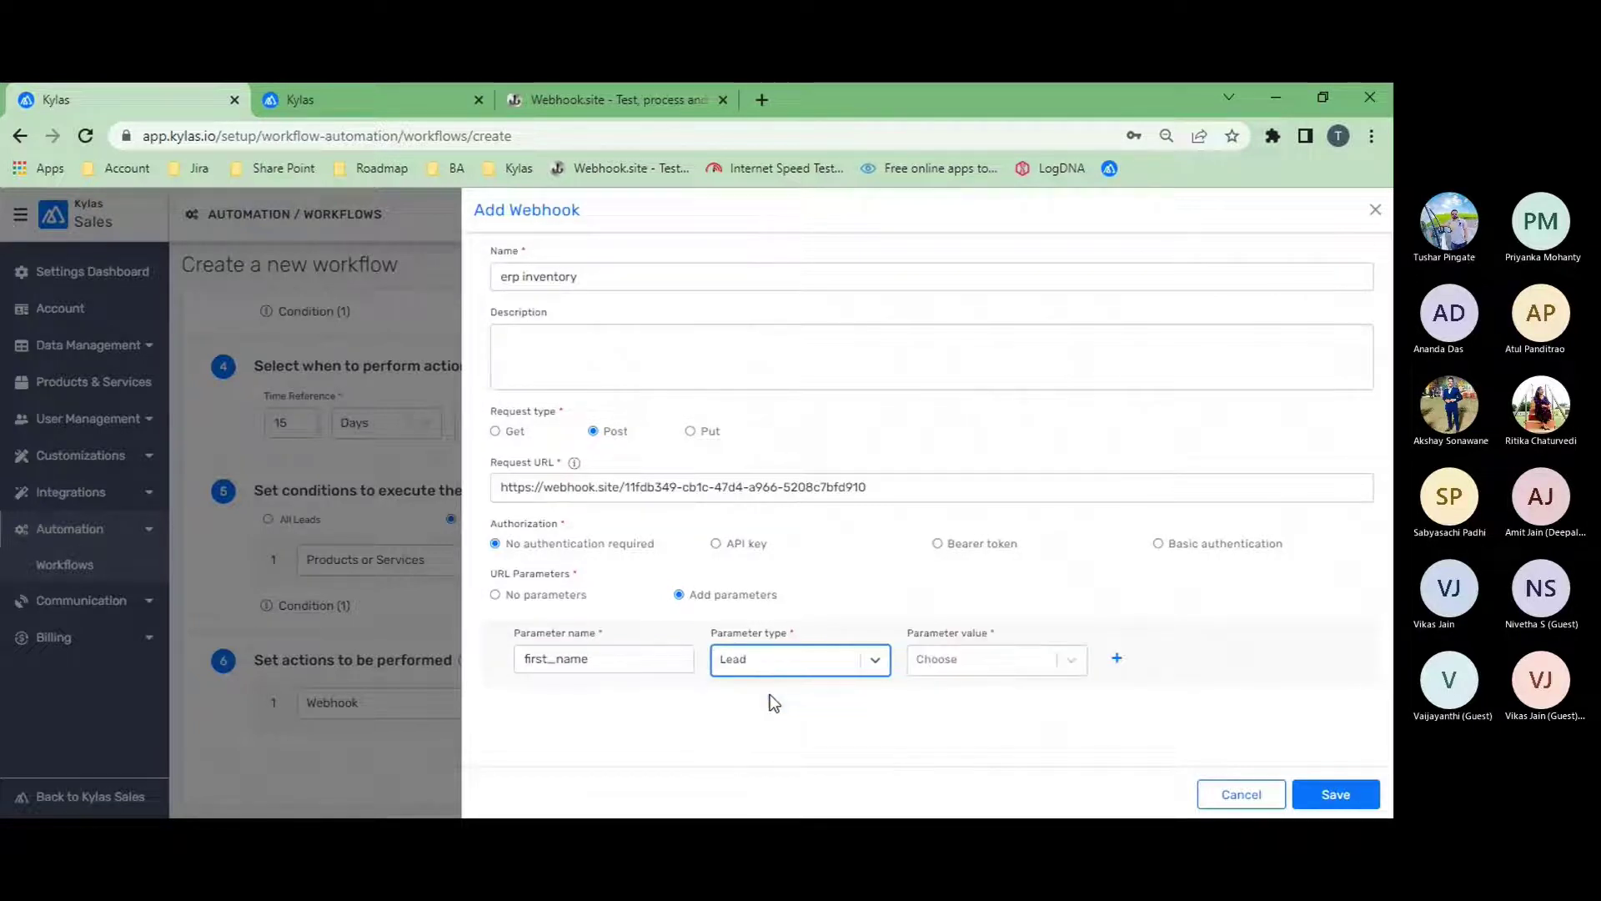
pyautogui.click(1012, 659)
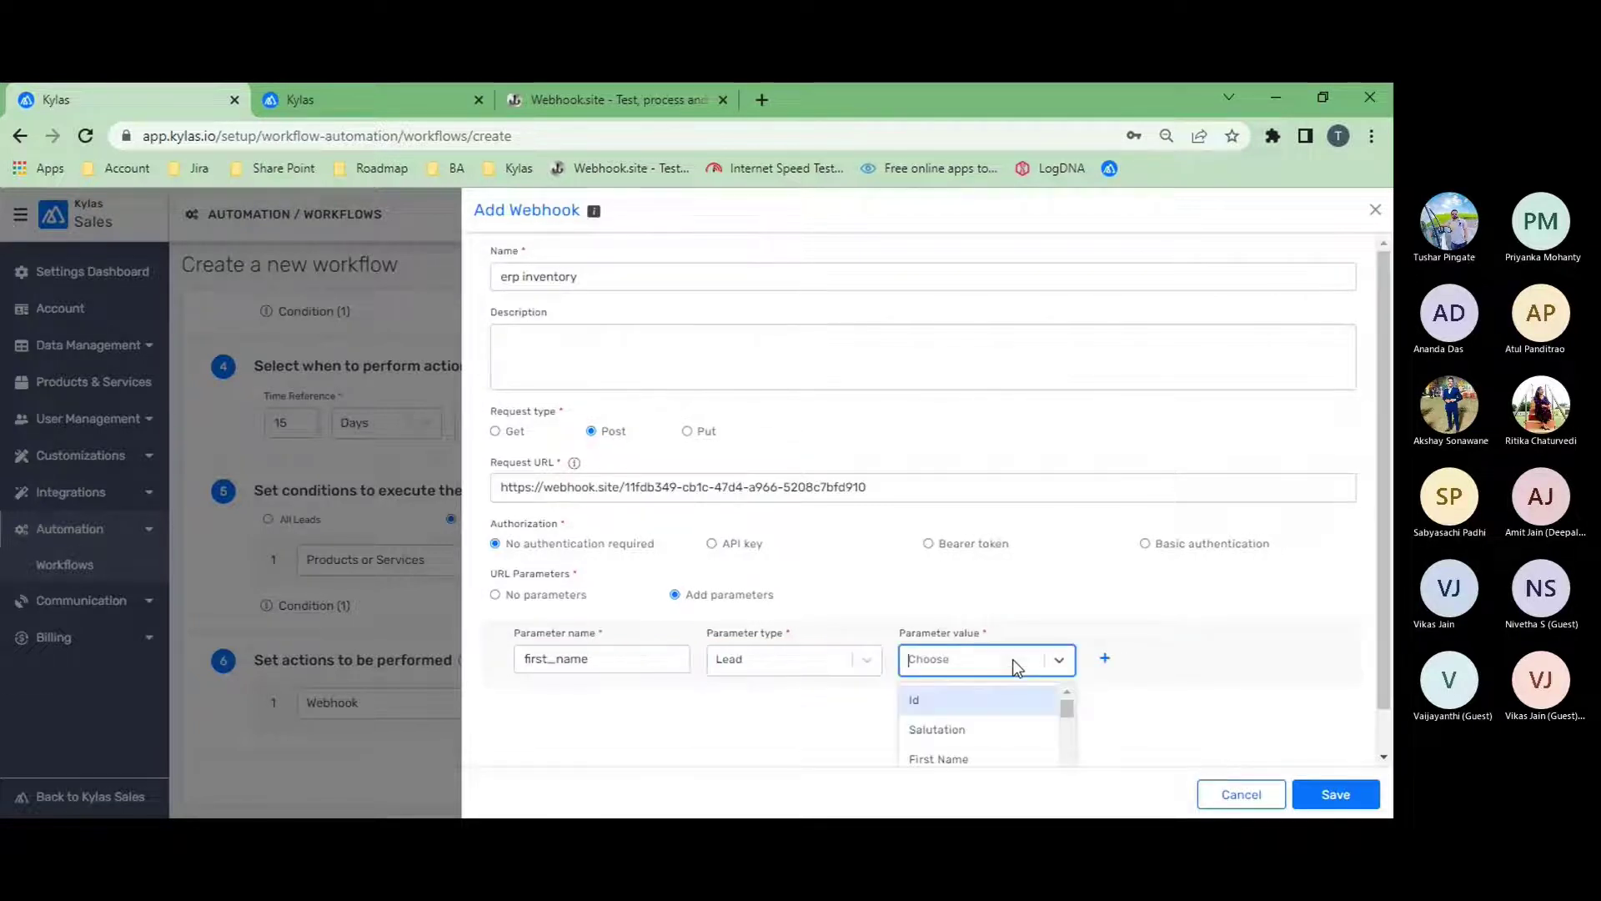
pyautogui.click(995, 704)
pyautogui.click(971, 667)
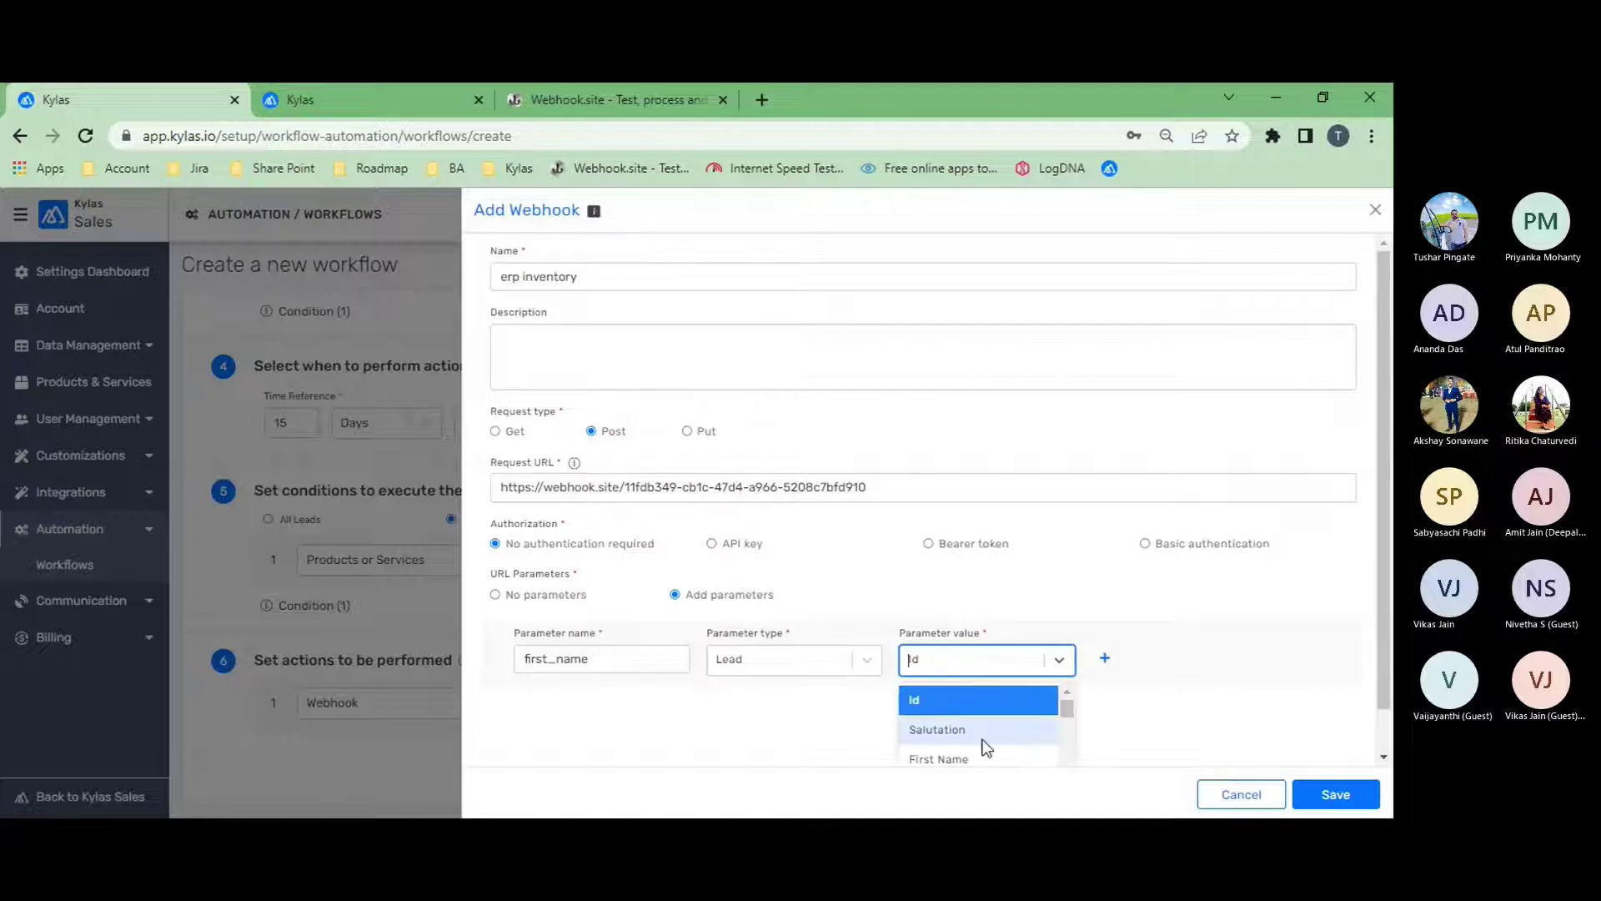
pyautogui.click(990, 760)
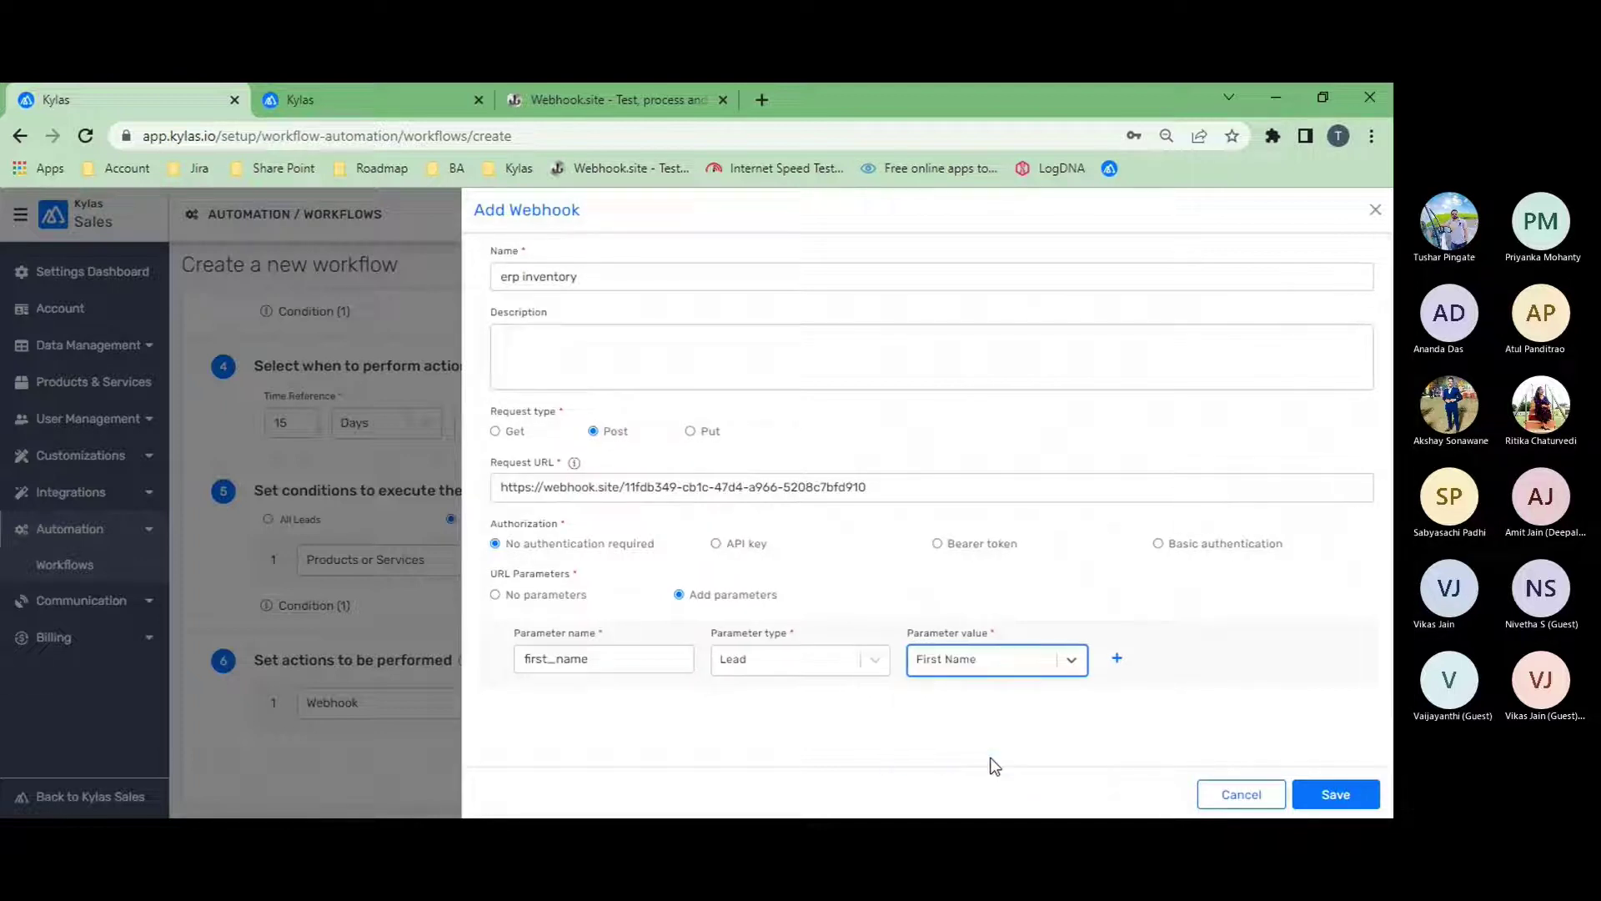
# Add a second parameter named products with type Lead and value Products or Services, and save the webhook
pyautogui.click(1119, 662)
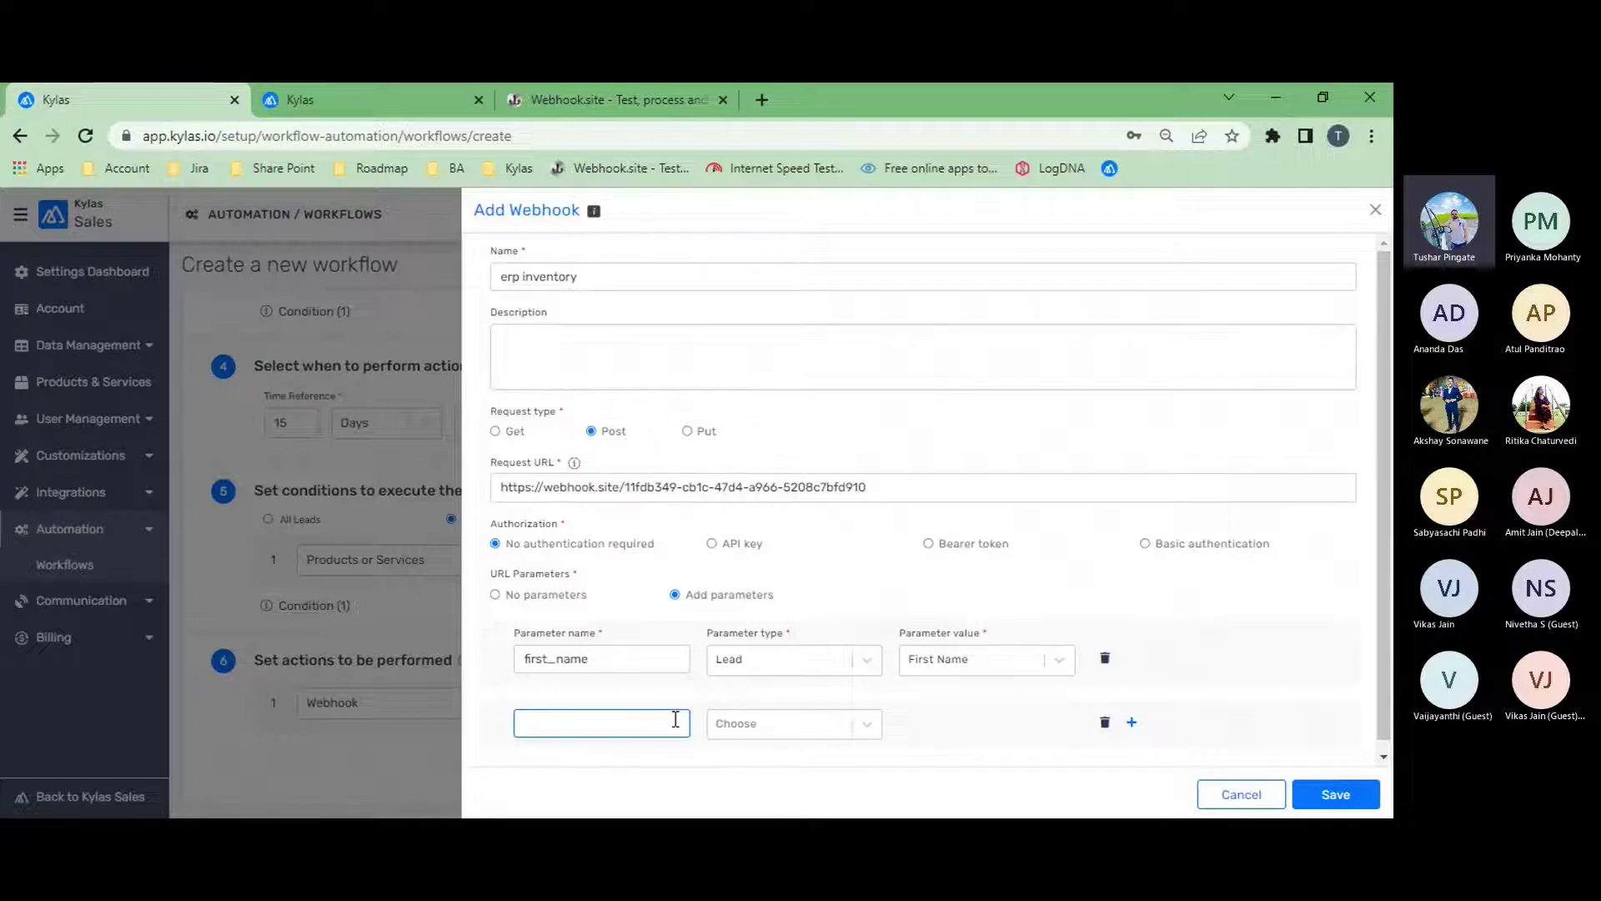
pyautogui.write('products')
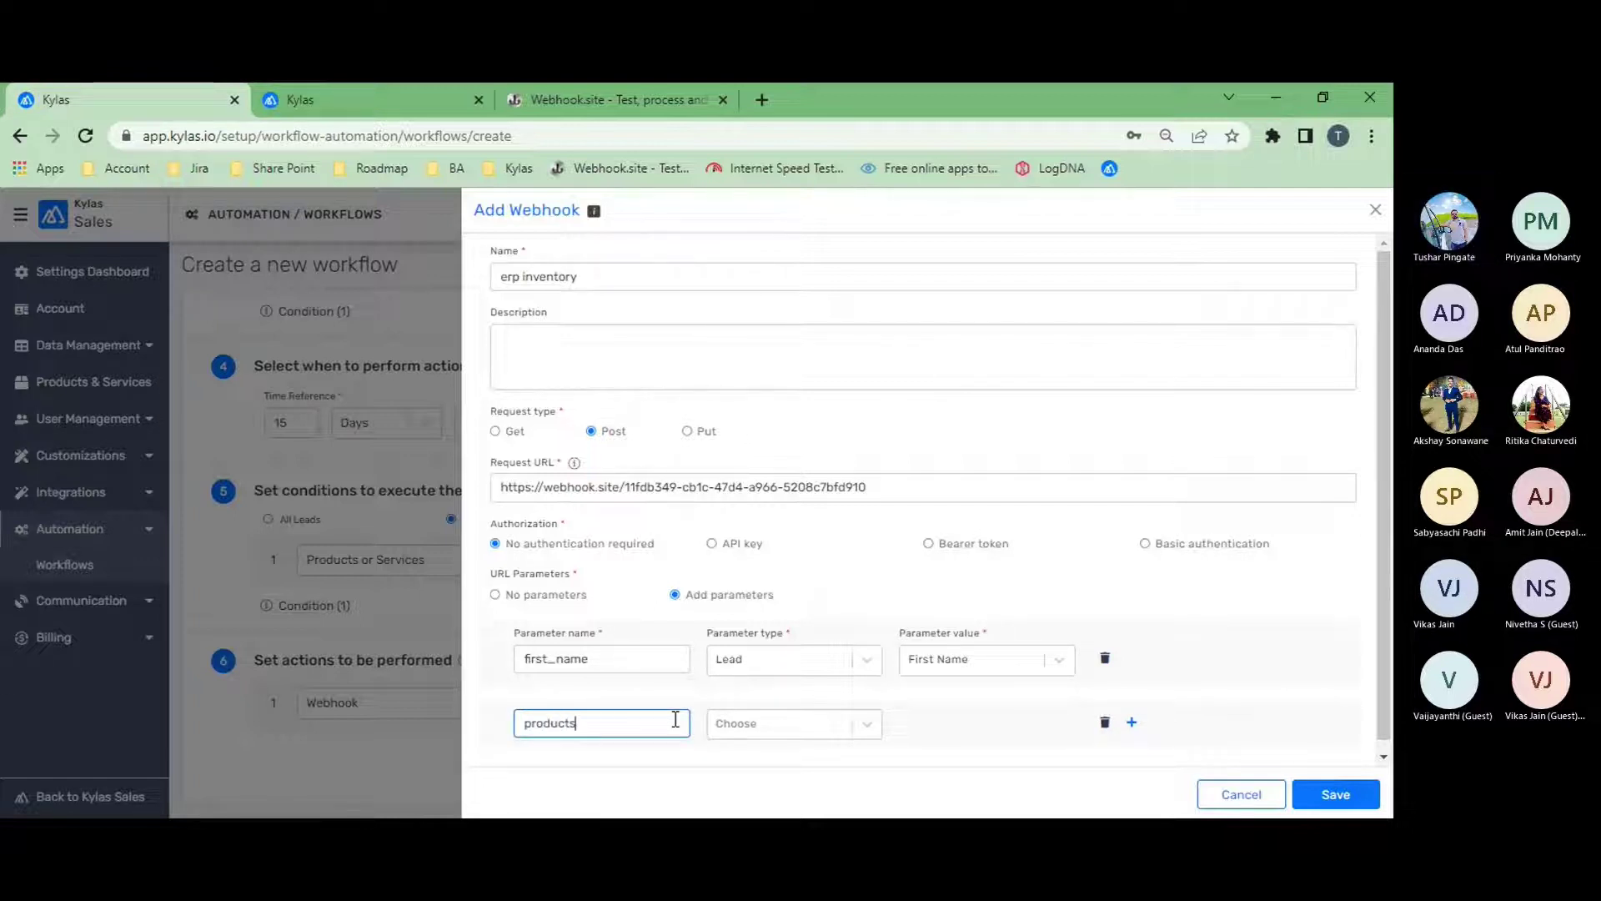
pyautogui.click(761, 737)
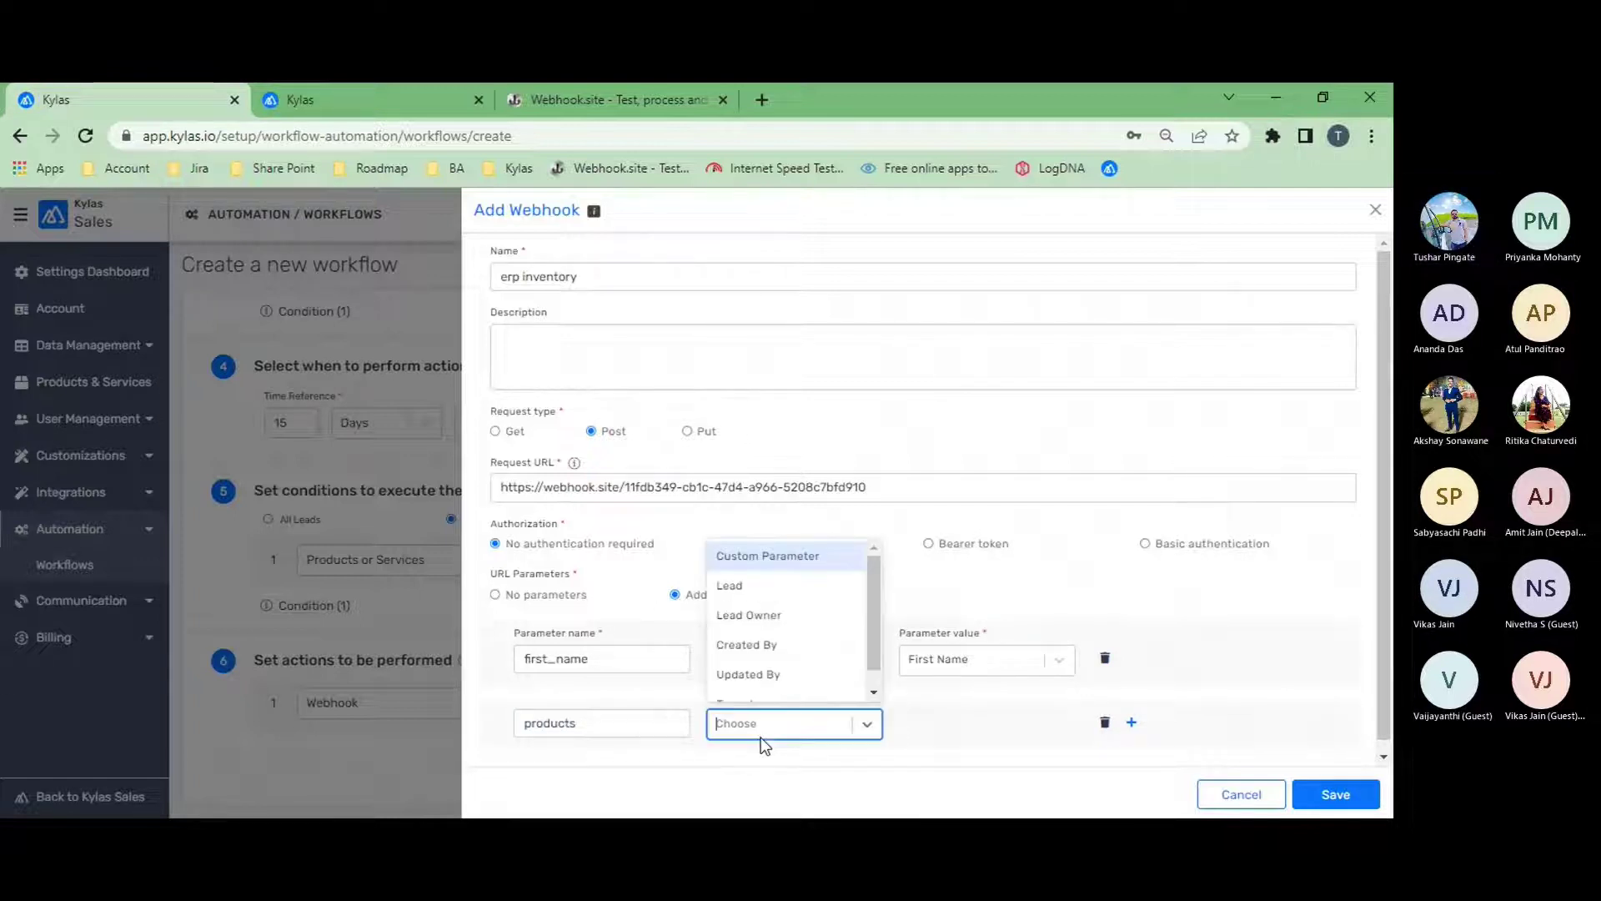
pyautogui.click(752, 587)
pyautogui.click(960, 727)
pyautogui.write('pro')
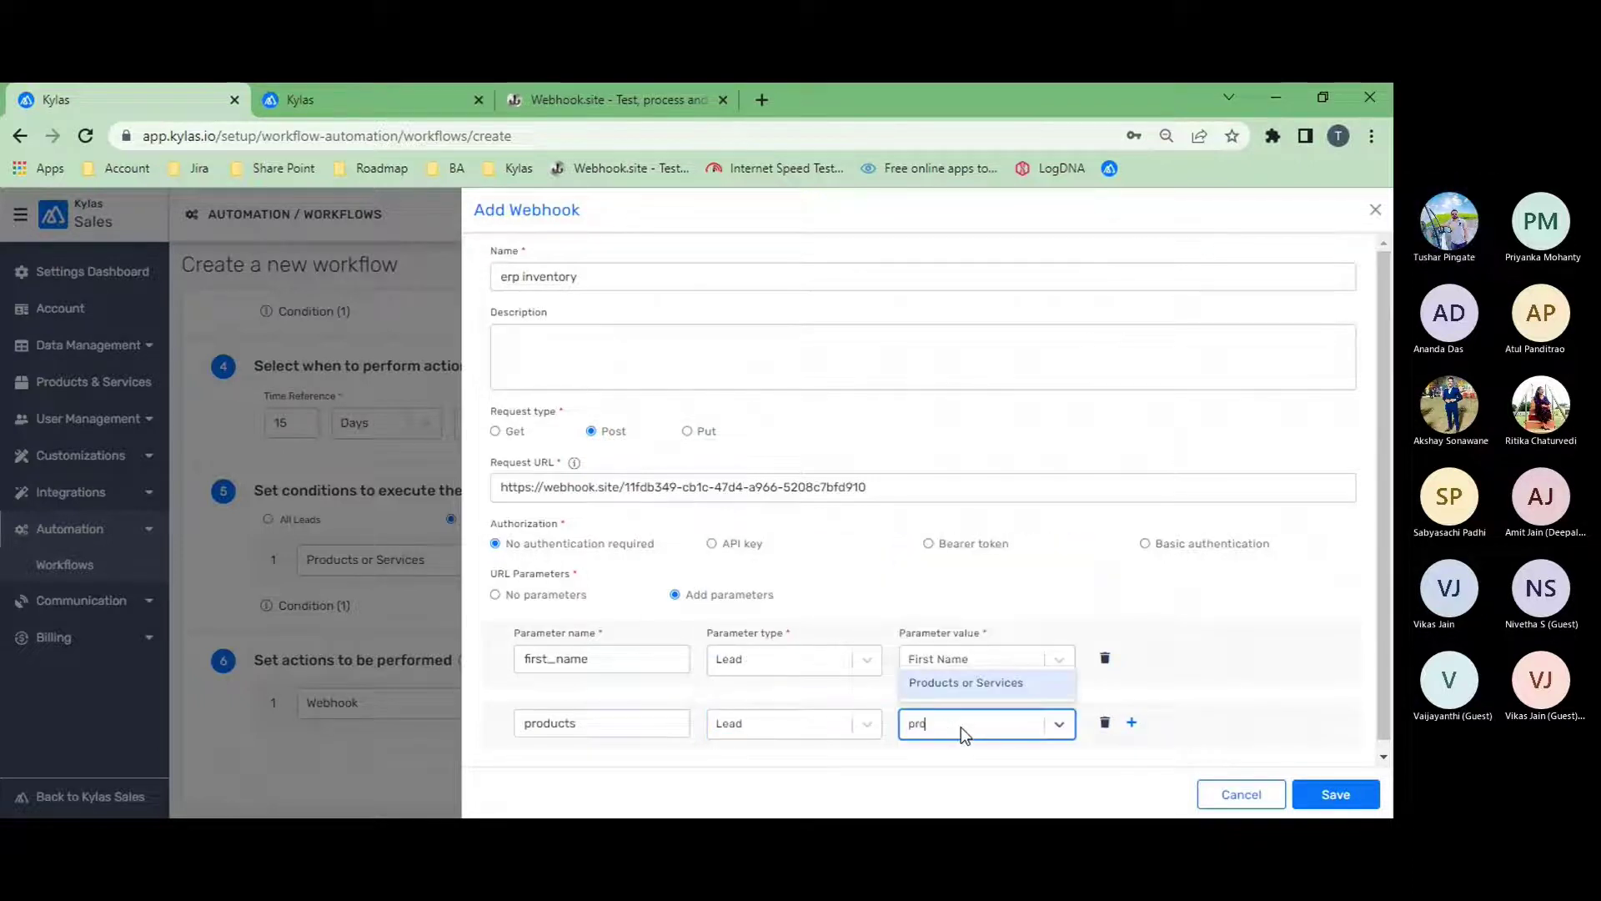
pyautogui.click(968, 684)
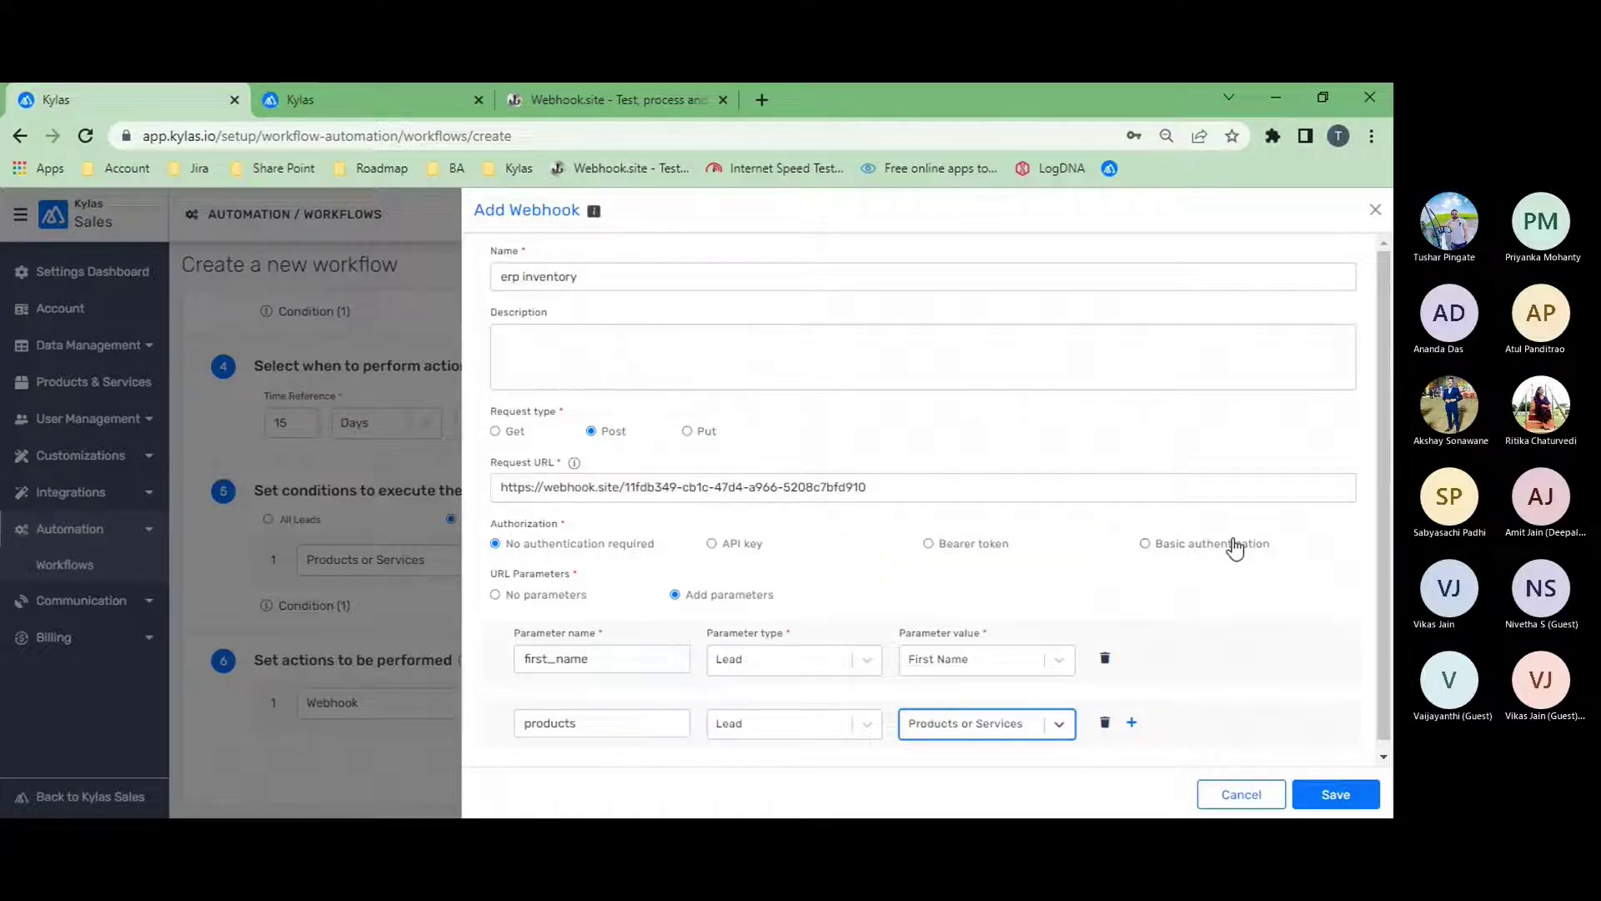
pyautogui.scroll(-1, 1234, 547)
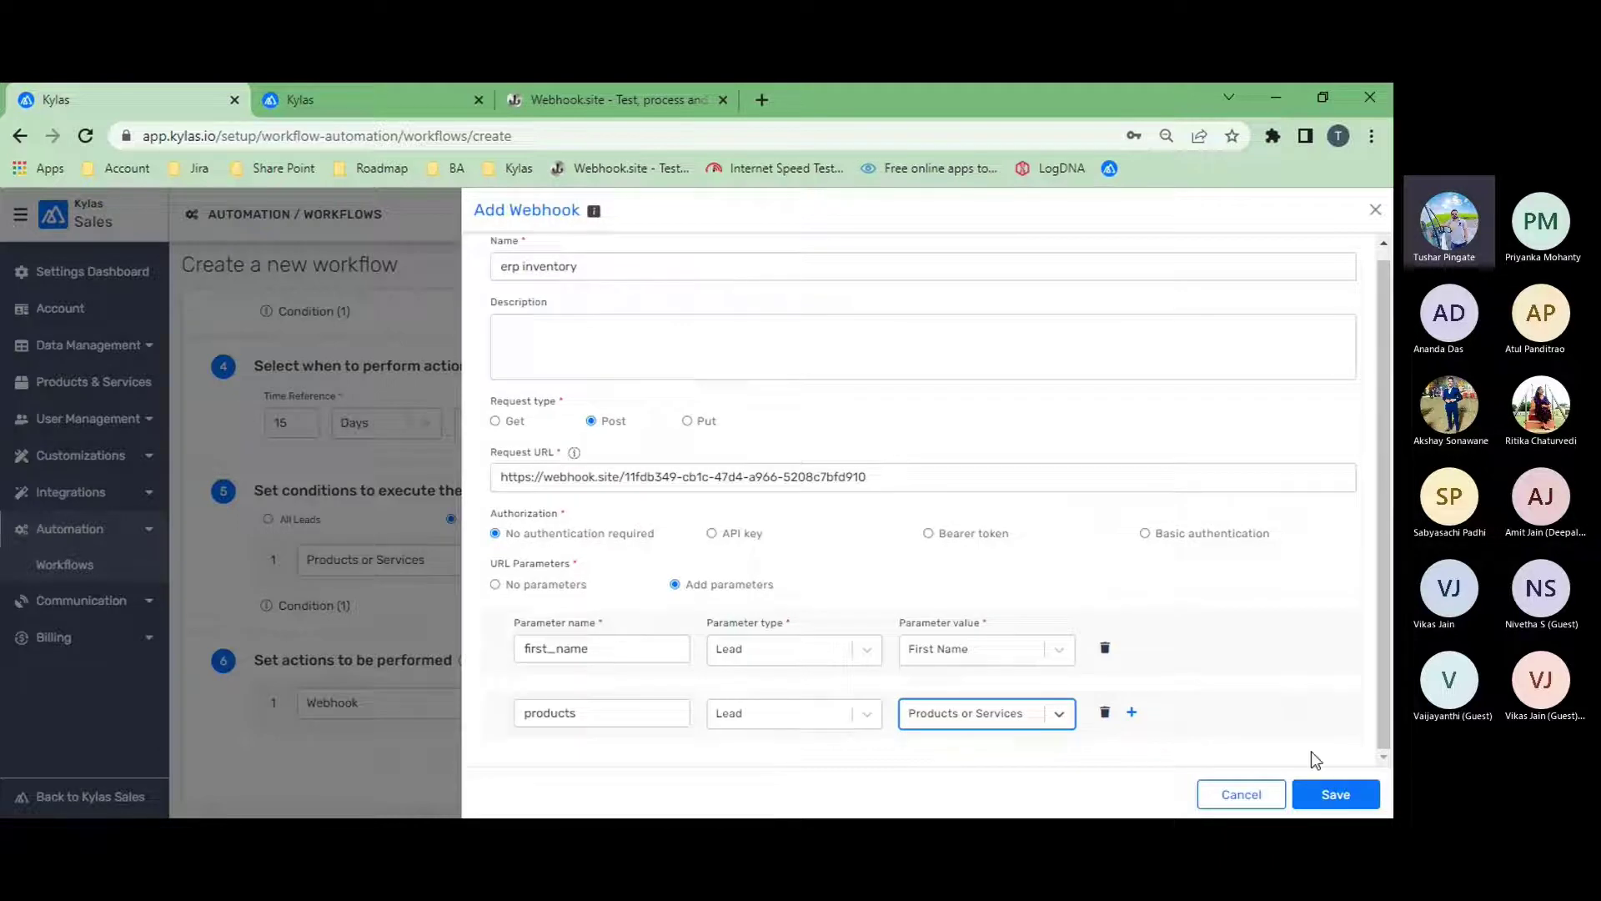
pyautogui.click(1319, 796)
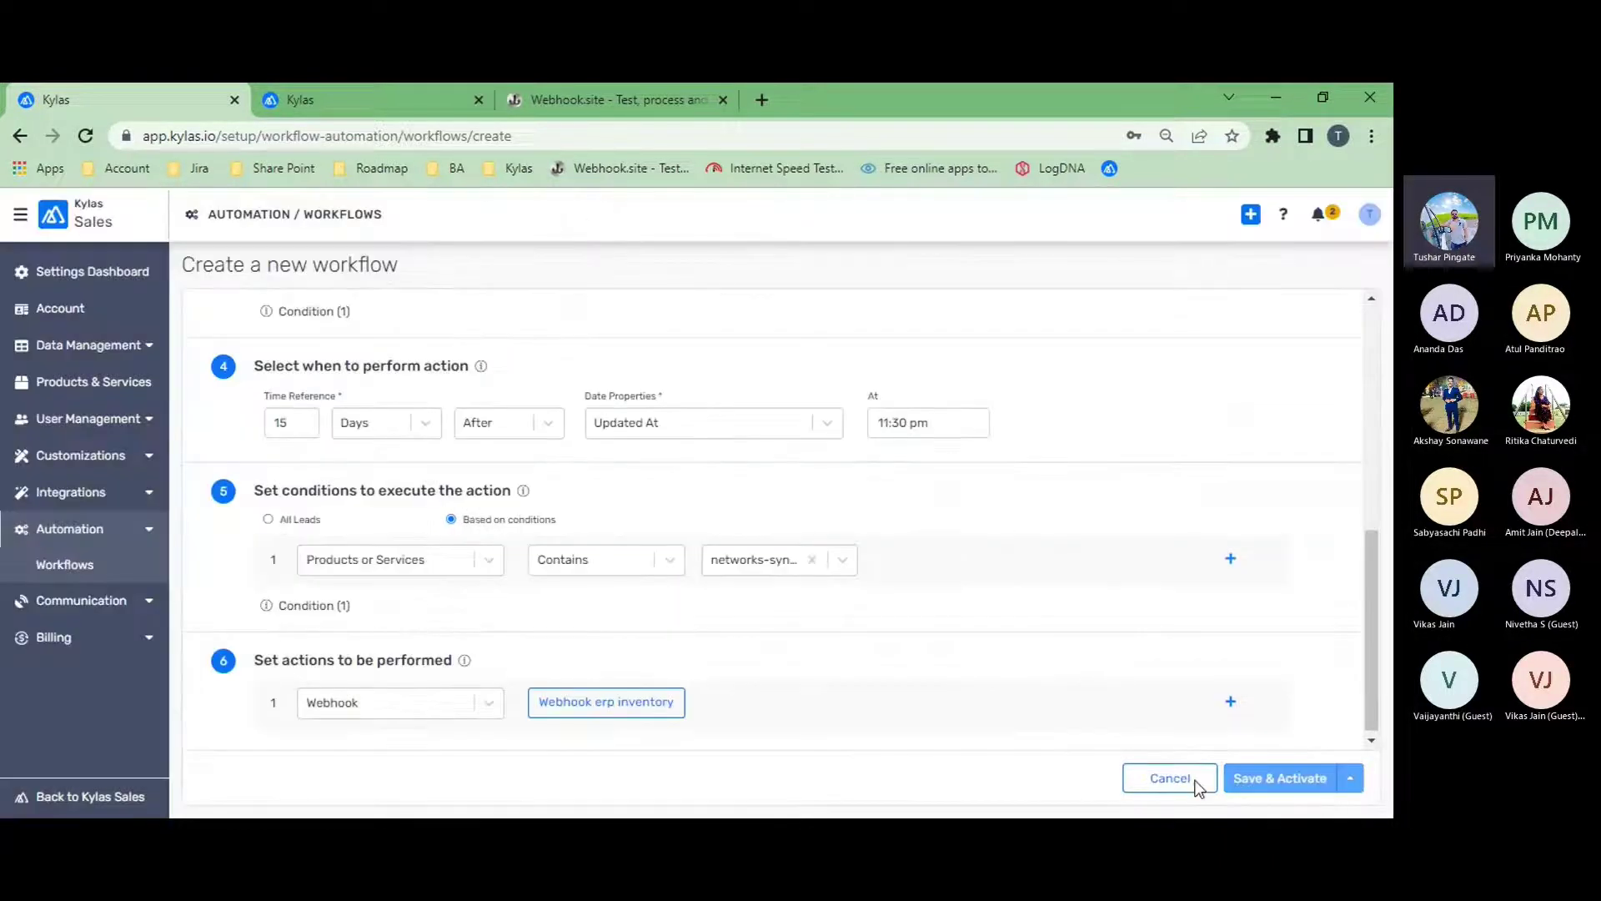
# Review the workflow's trigger, scheduling conditions, action timing, execution conditions and webhook action
pyautogui.scroll(-1, 821, 733)
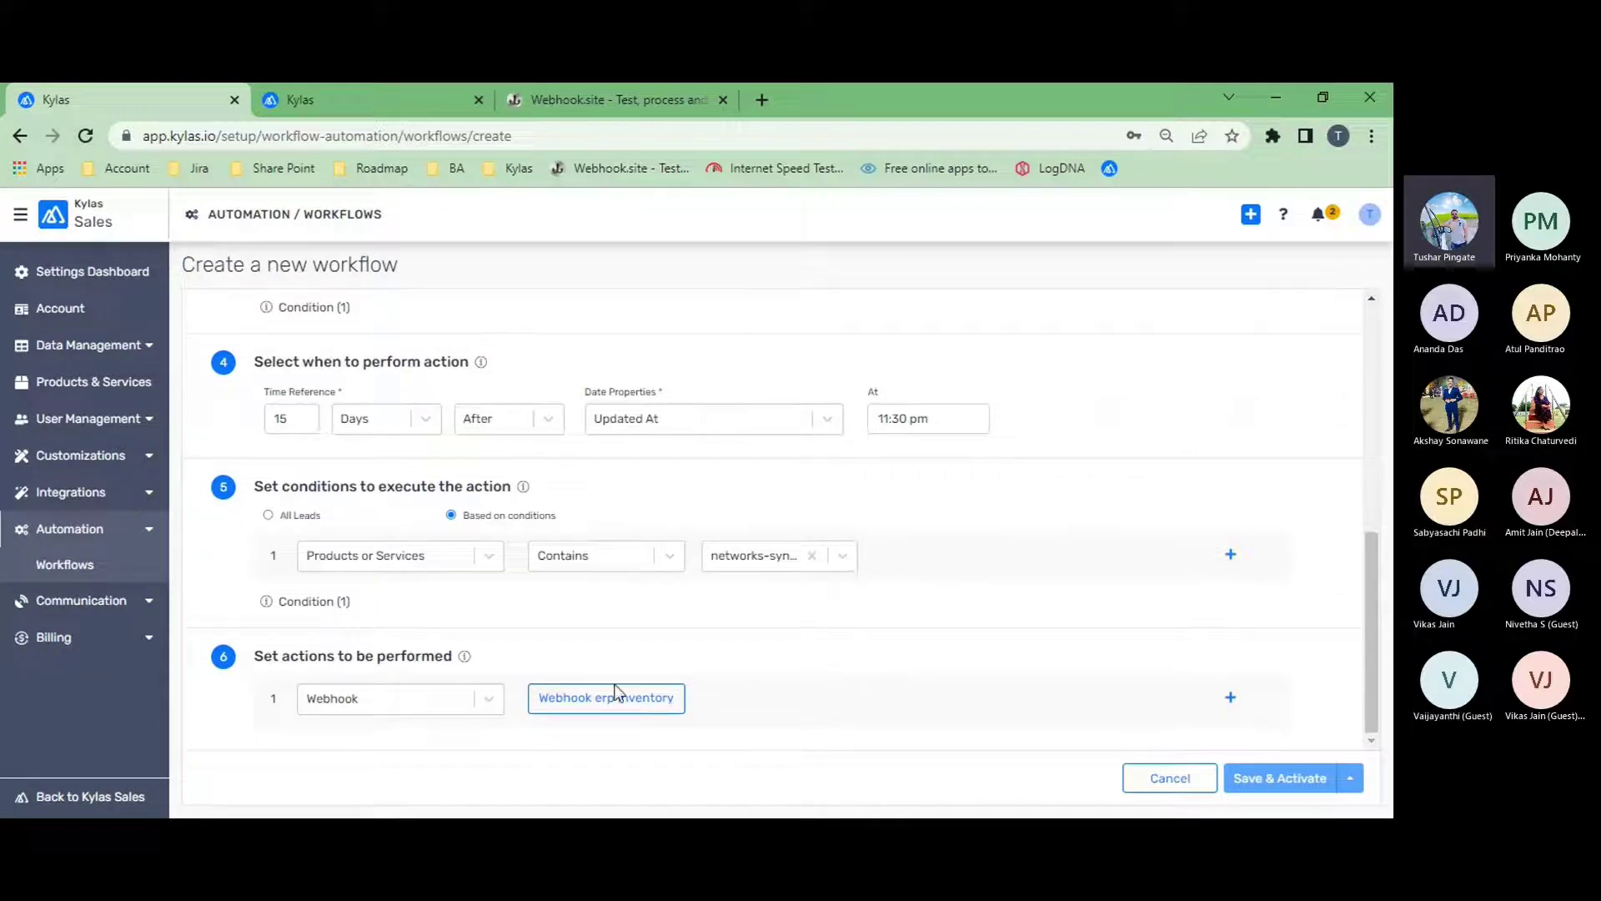
pyautogui.scroll(2, 260, 488)
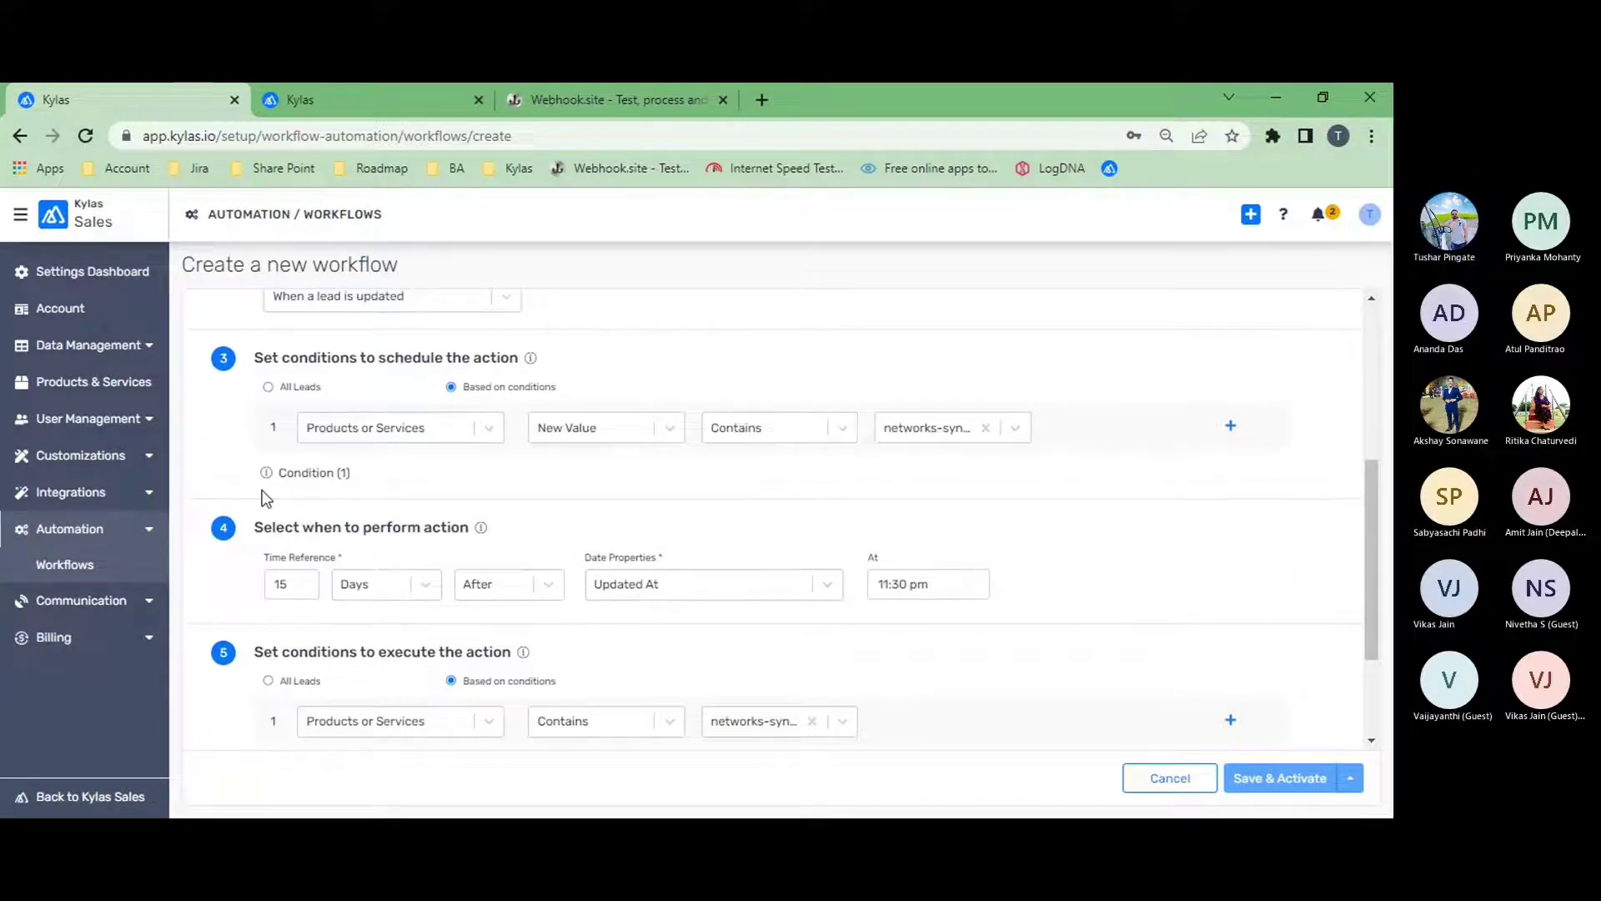
pyautogui.scroll(1, 337, 349)
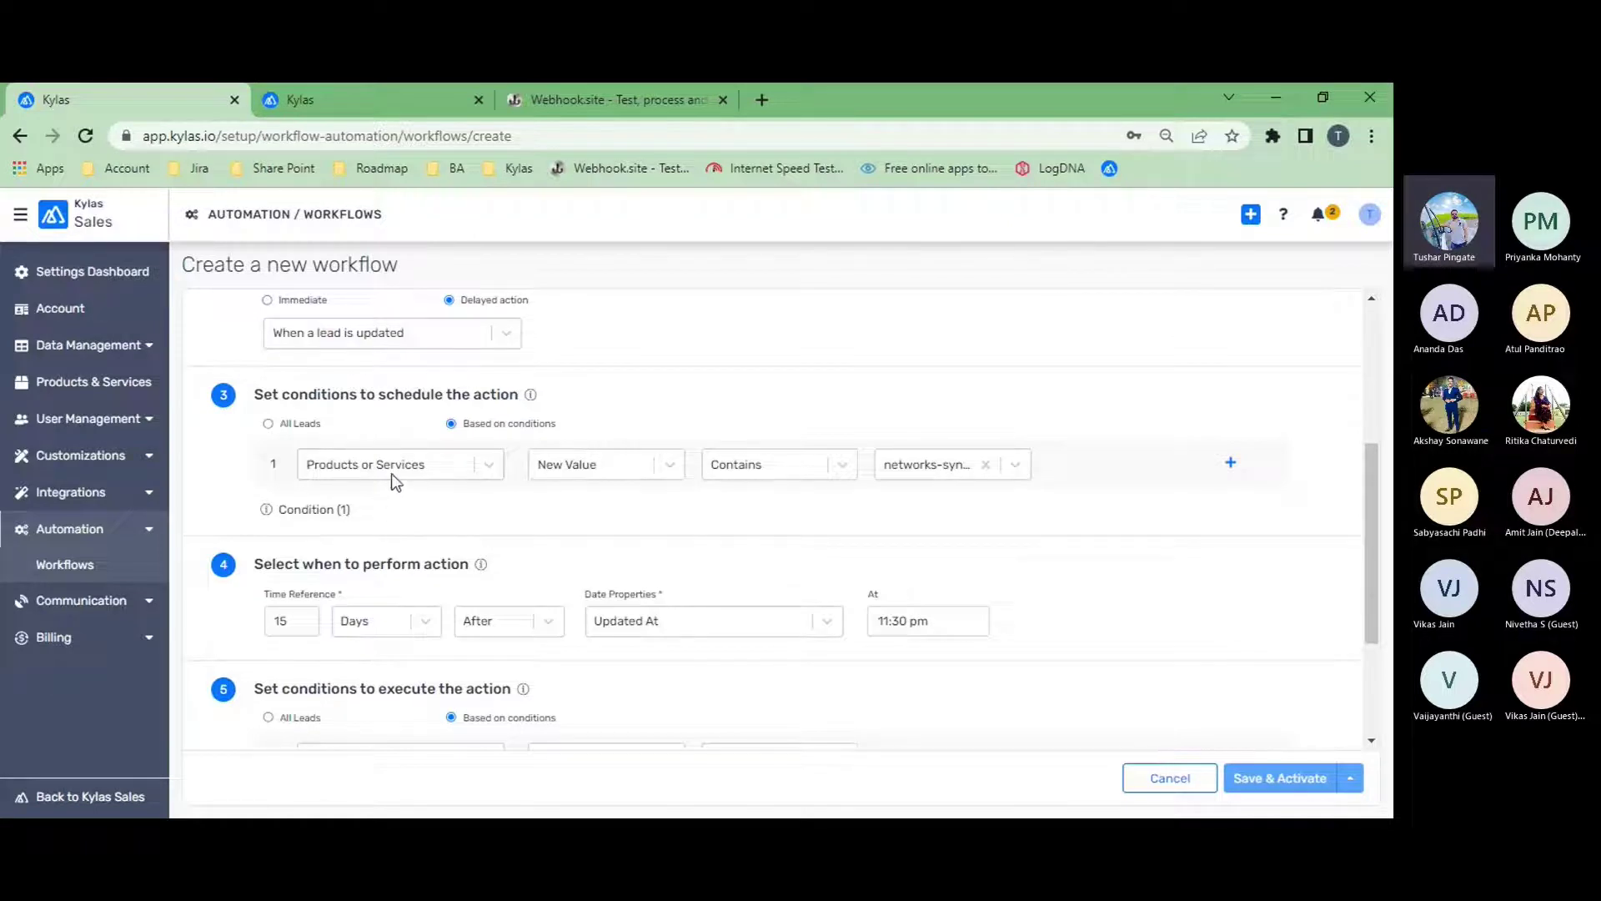
pyautogui.scroll(-2, 449, 577)
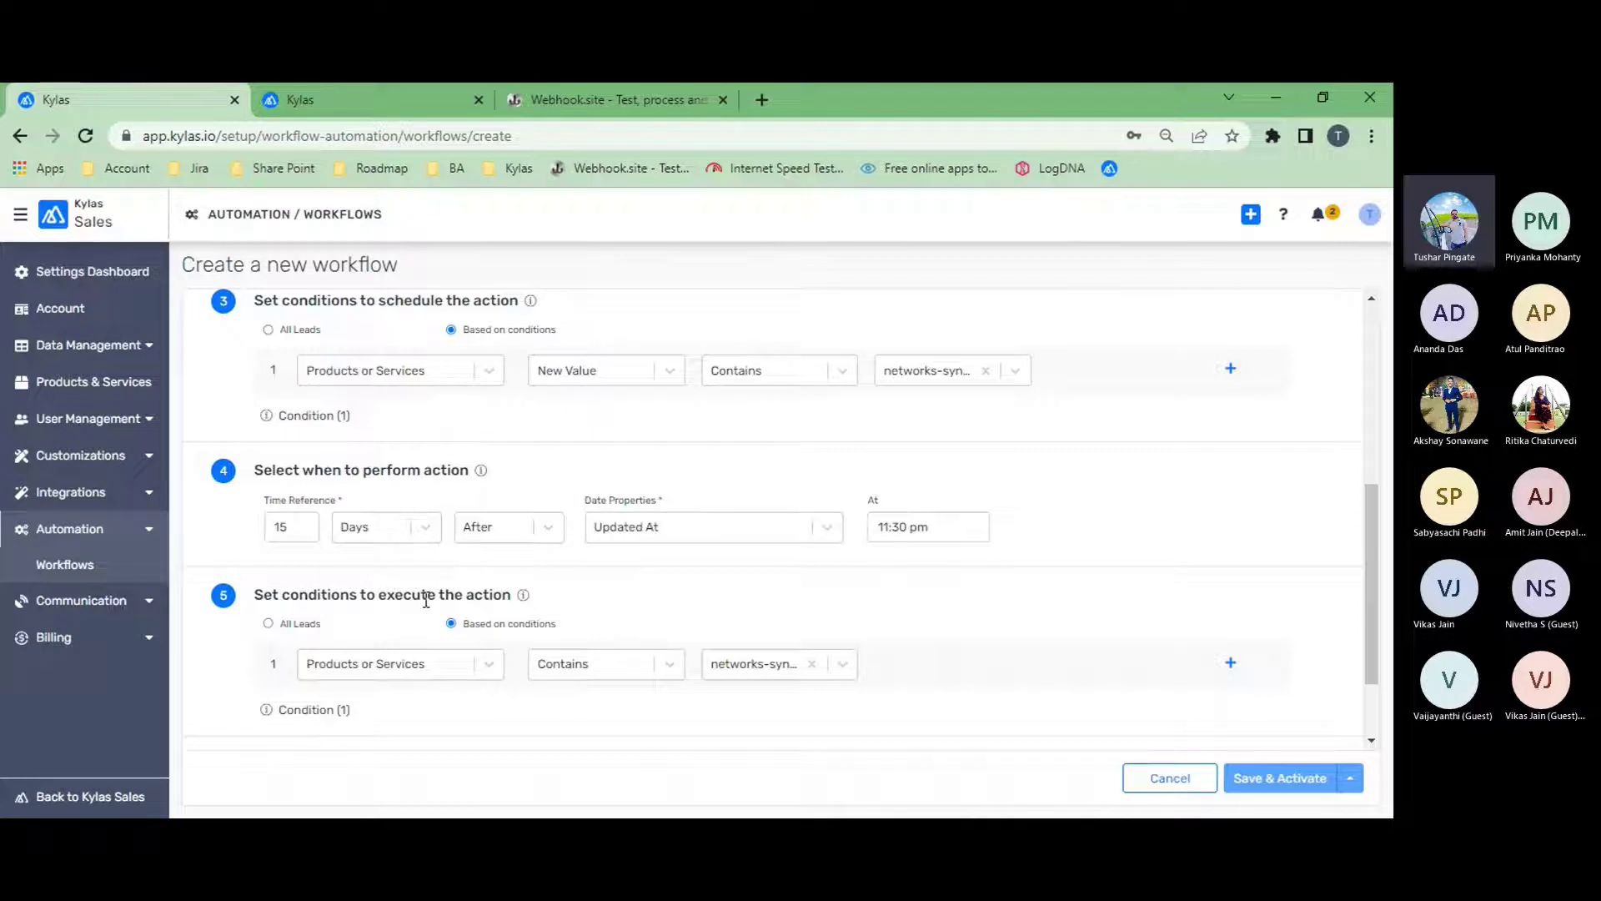
pyautogui.scroll(-2, 427, 599)
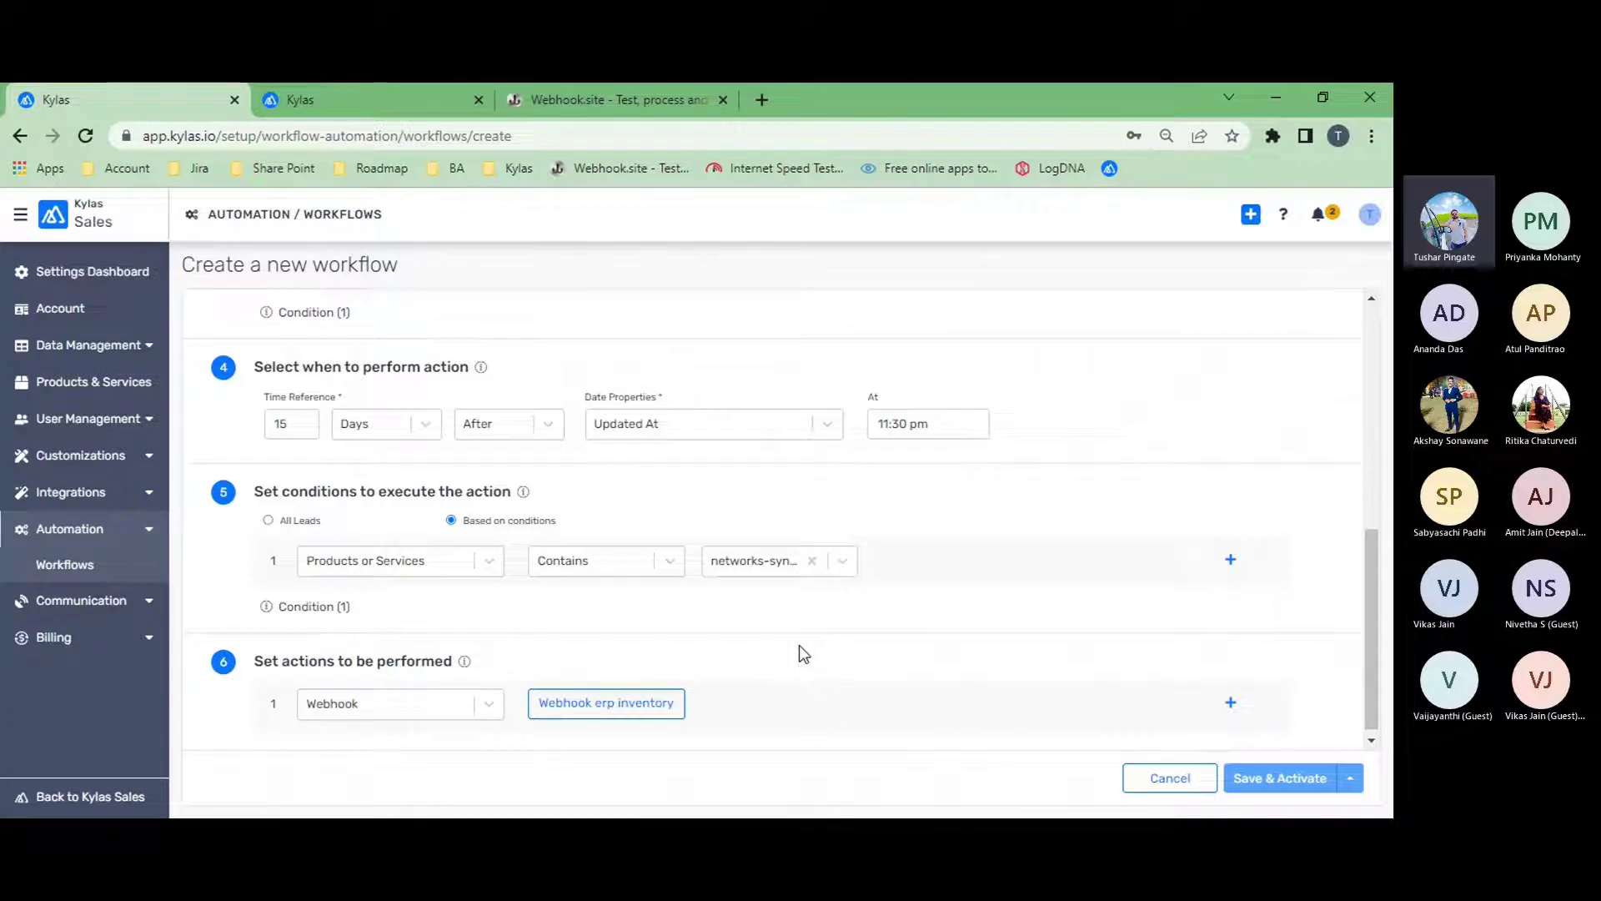
pyautogui.scroll(1, 799, 644)
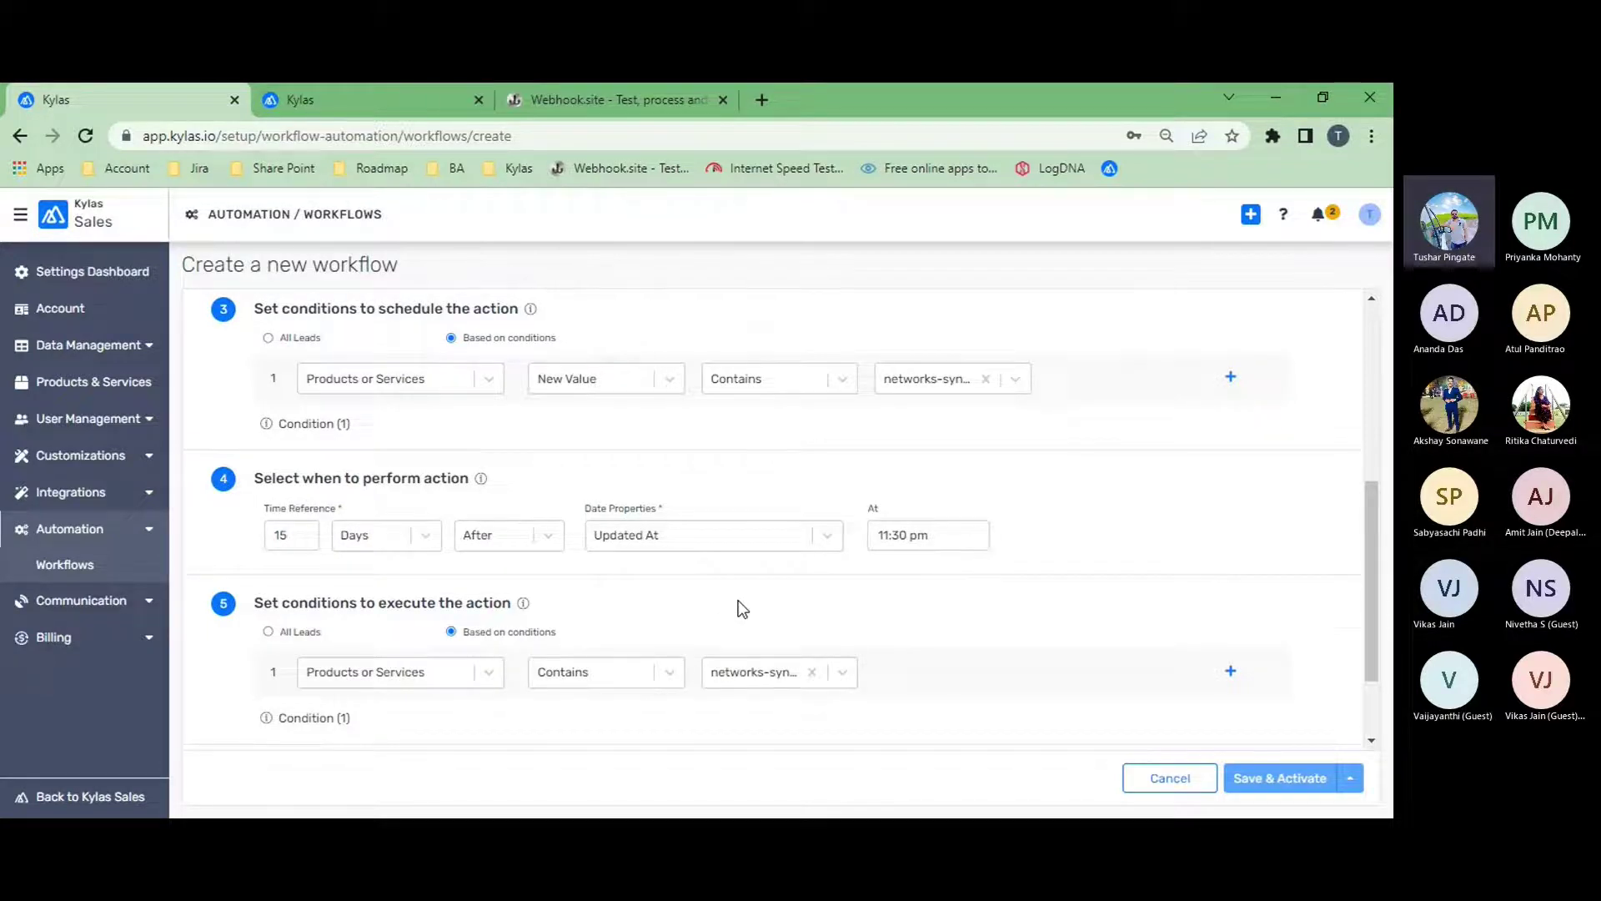
pyautogui.scroll(-1, 739, 608)
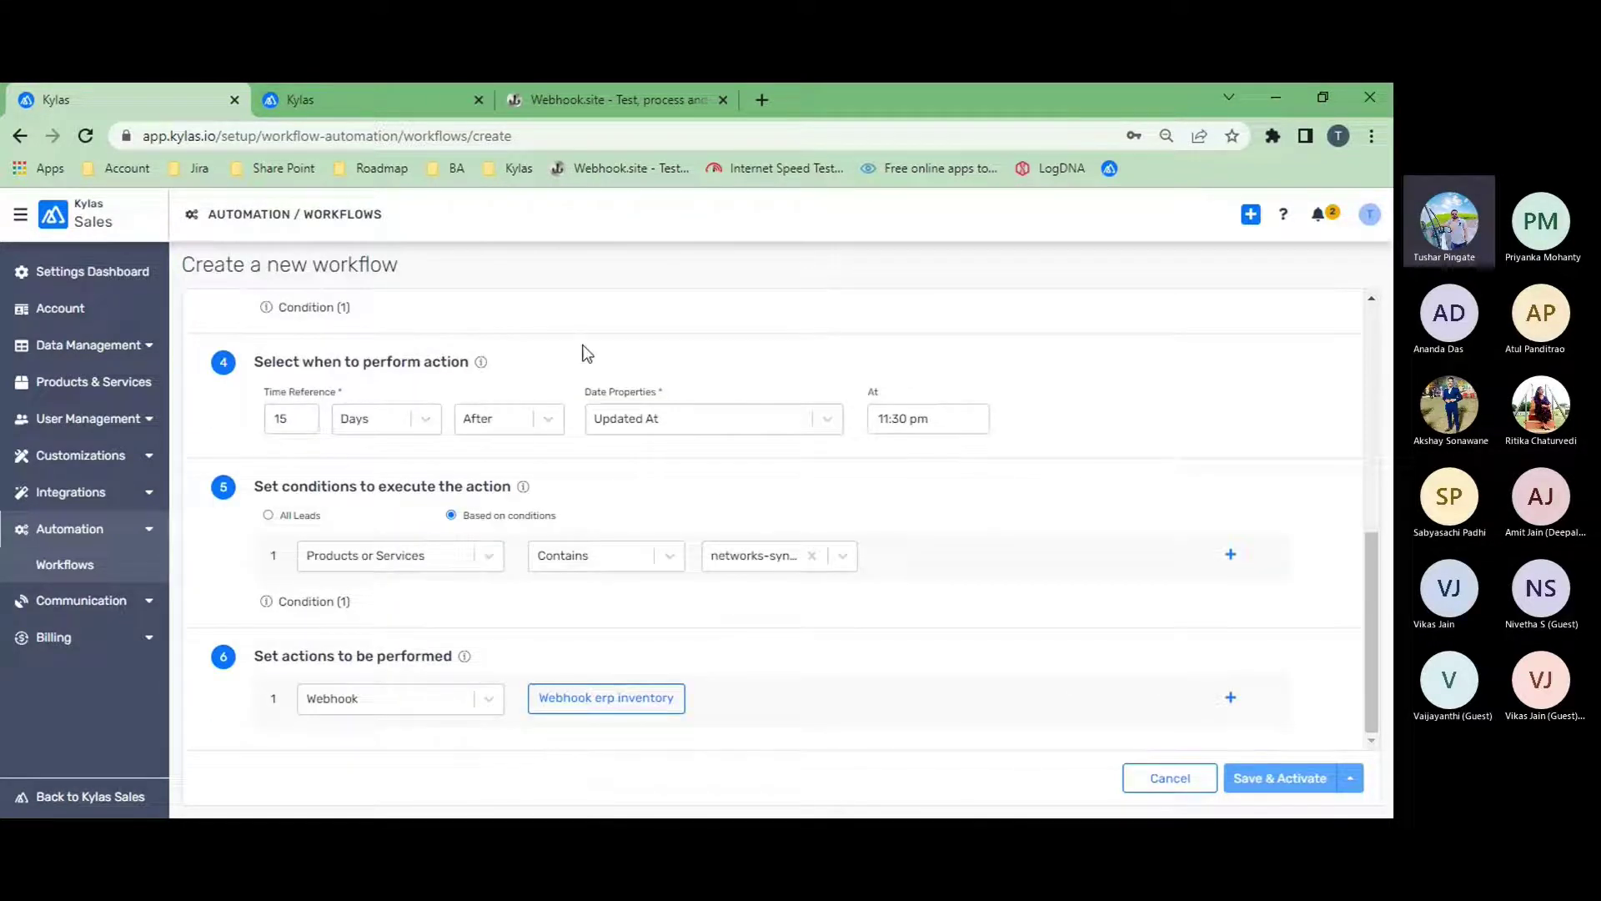
pyautogui.scroll(3, 717, 497)
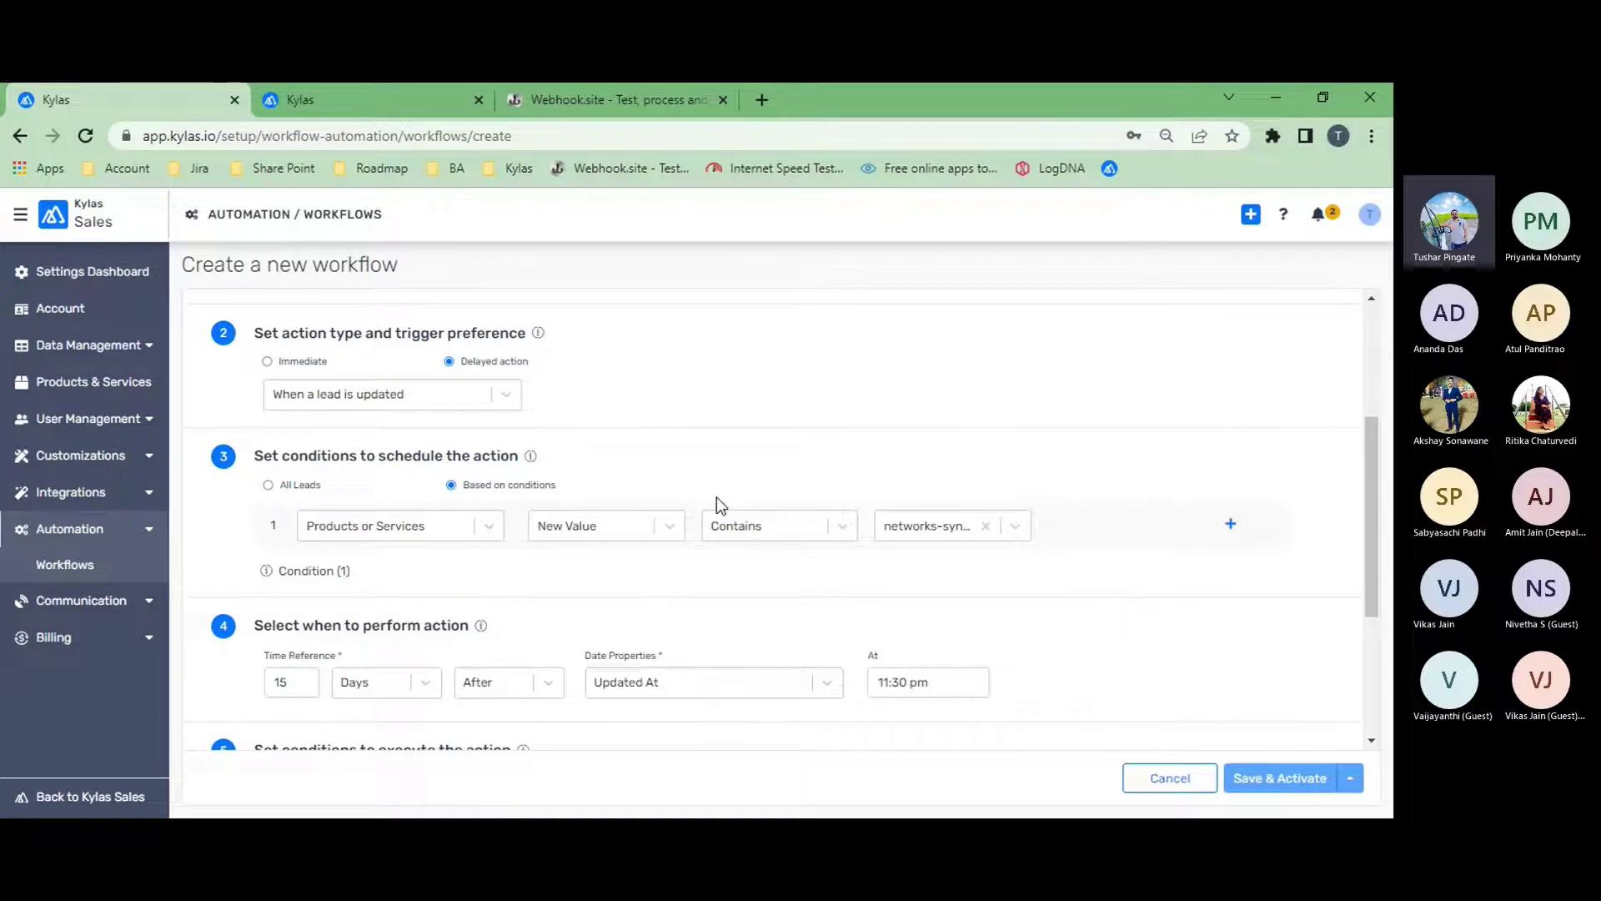
pyautogui.scroll(1, 717, 498)
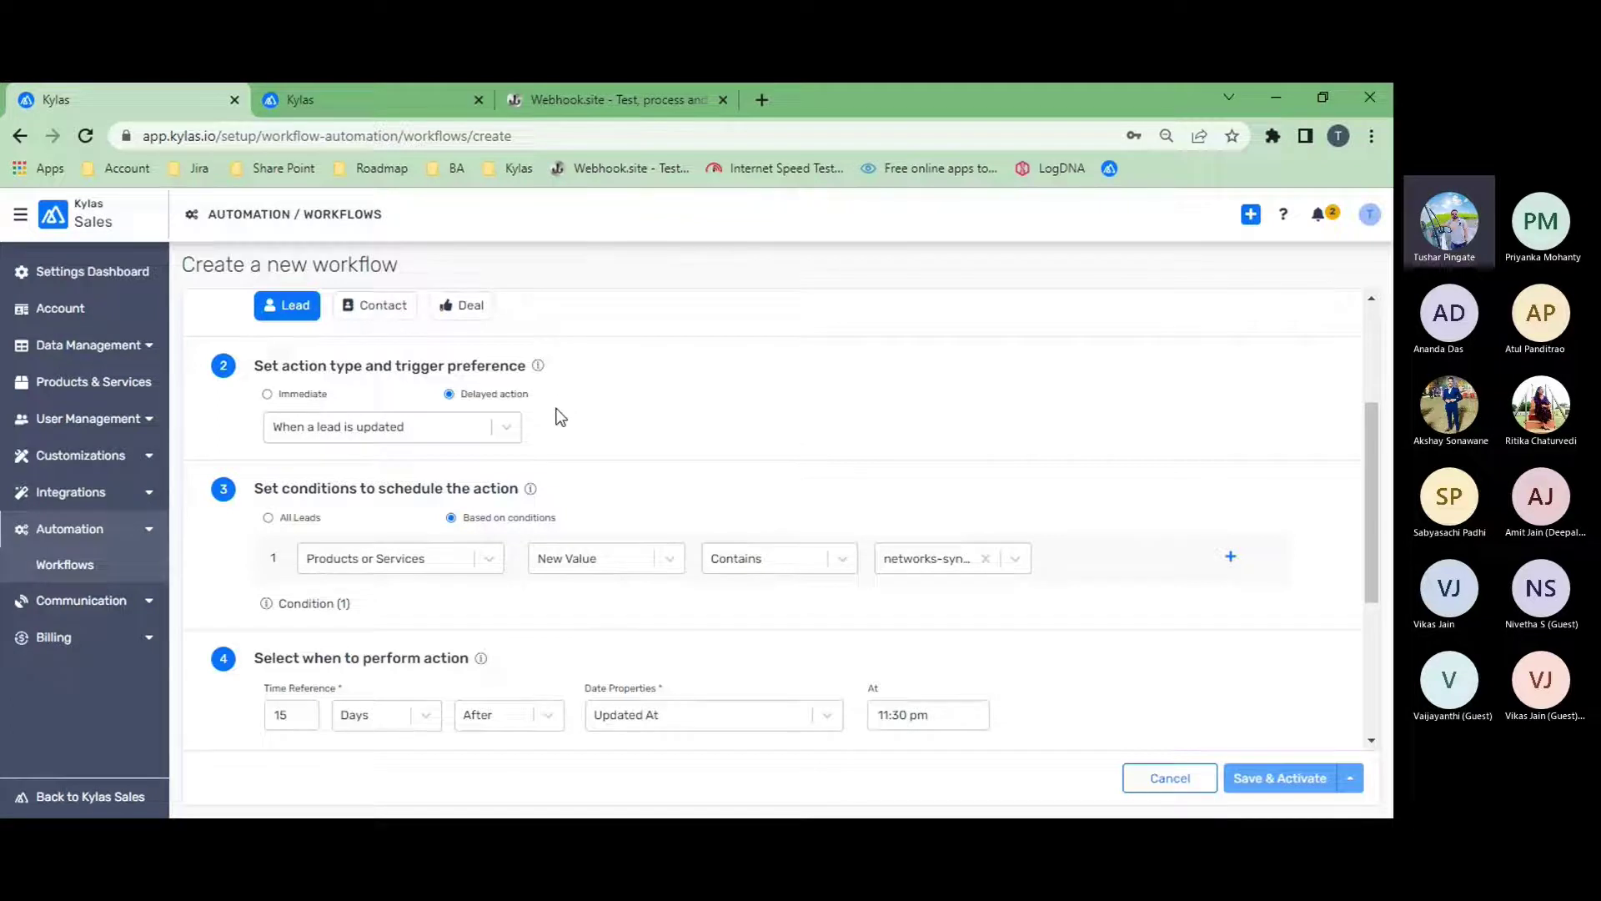
# Change the field of the scheduling condition to Pipeline Stage
pyautogui.click(415, 571)
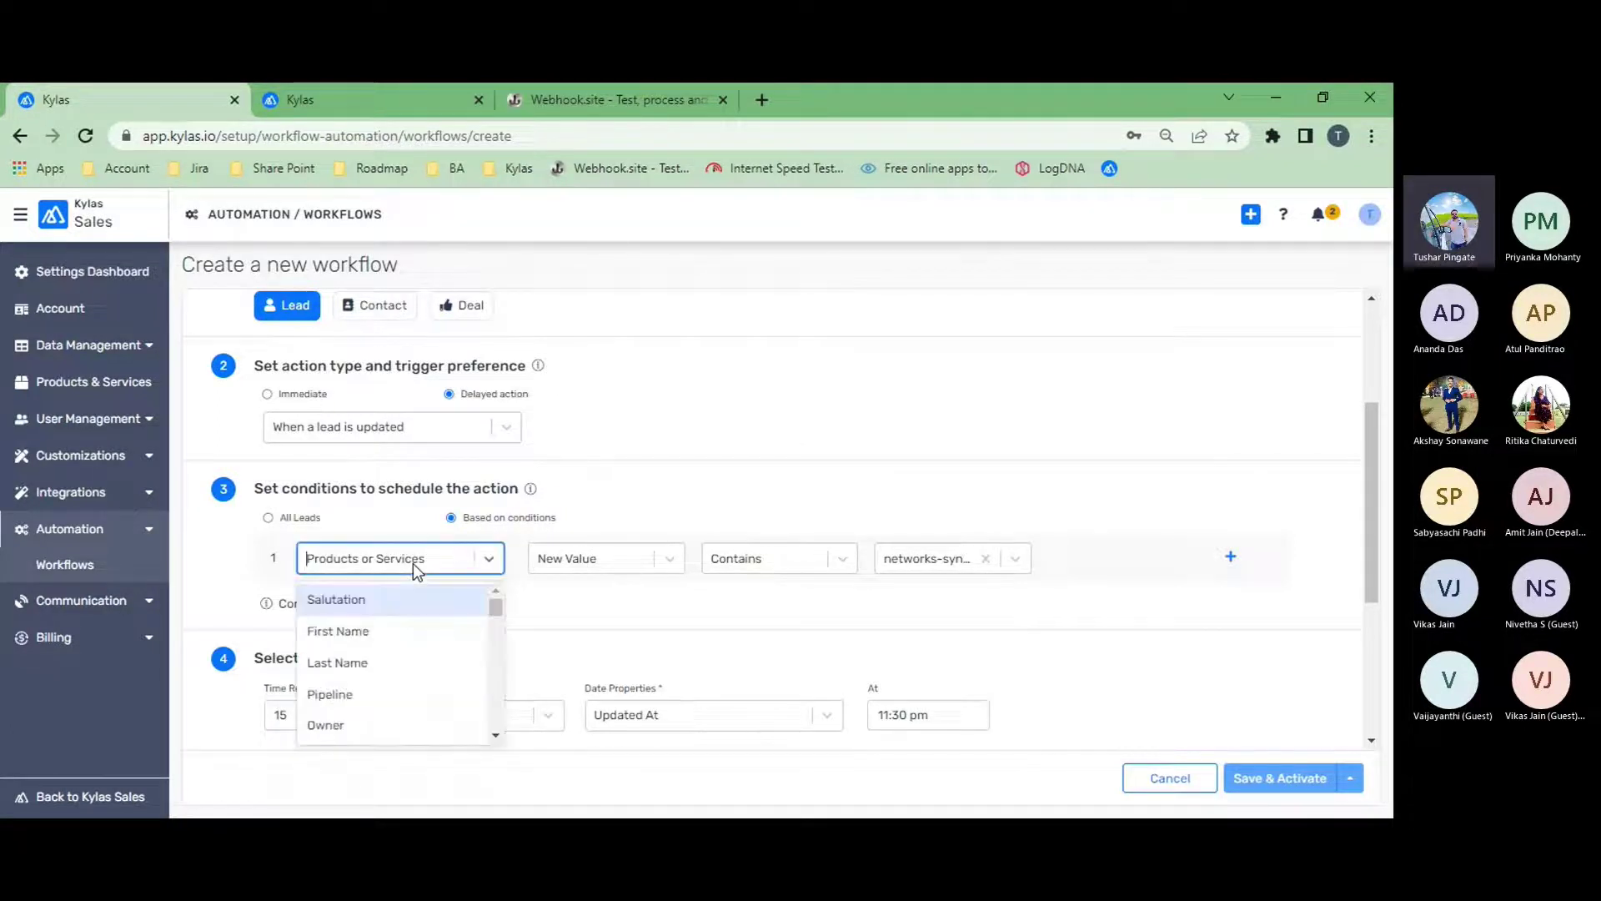
pyautogui.write('pi')
pyautogui.press('BackSpace')
pyautogui.press('BackSpace')
pyautogui.write('pip')
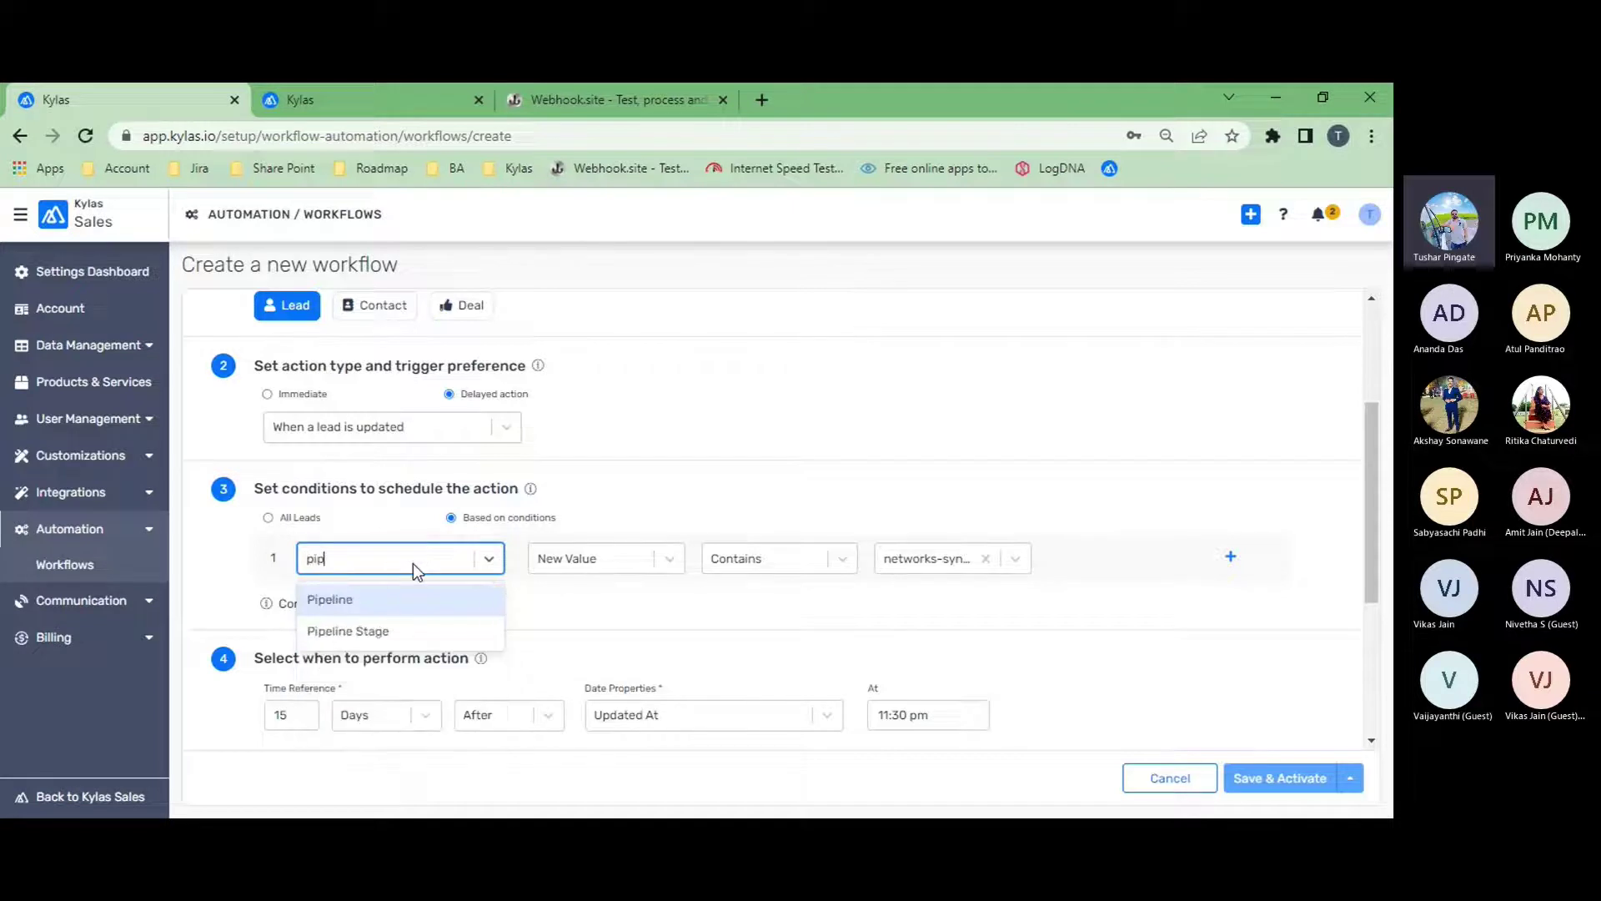
pyautogui.click(395, 627)
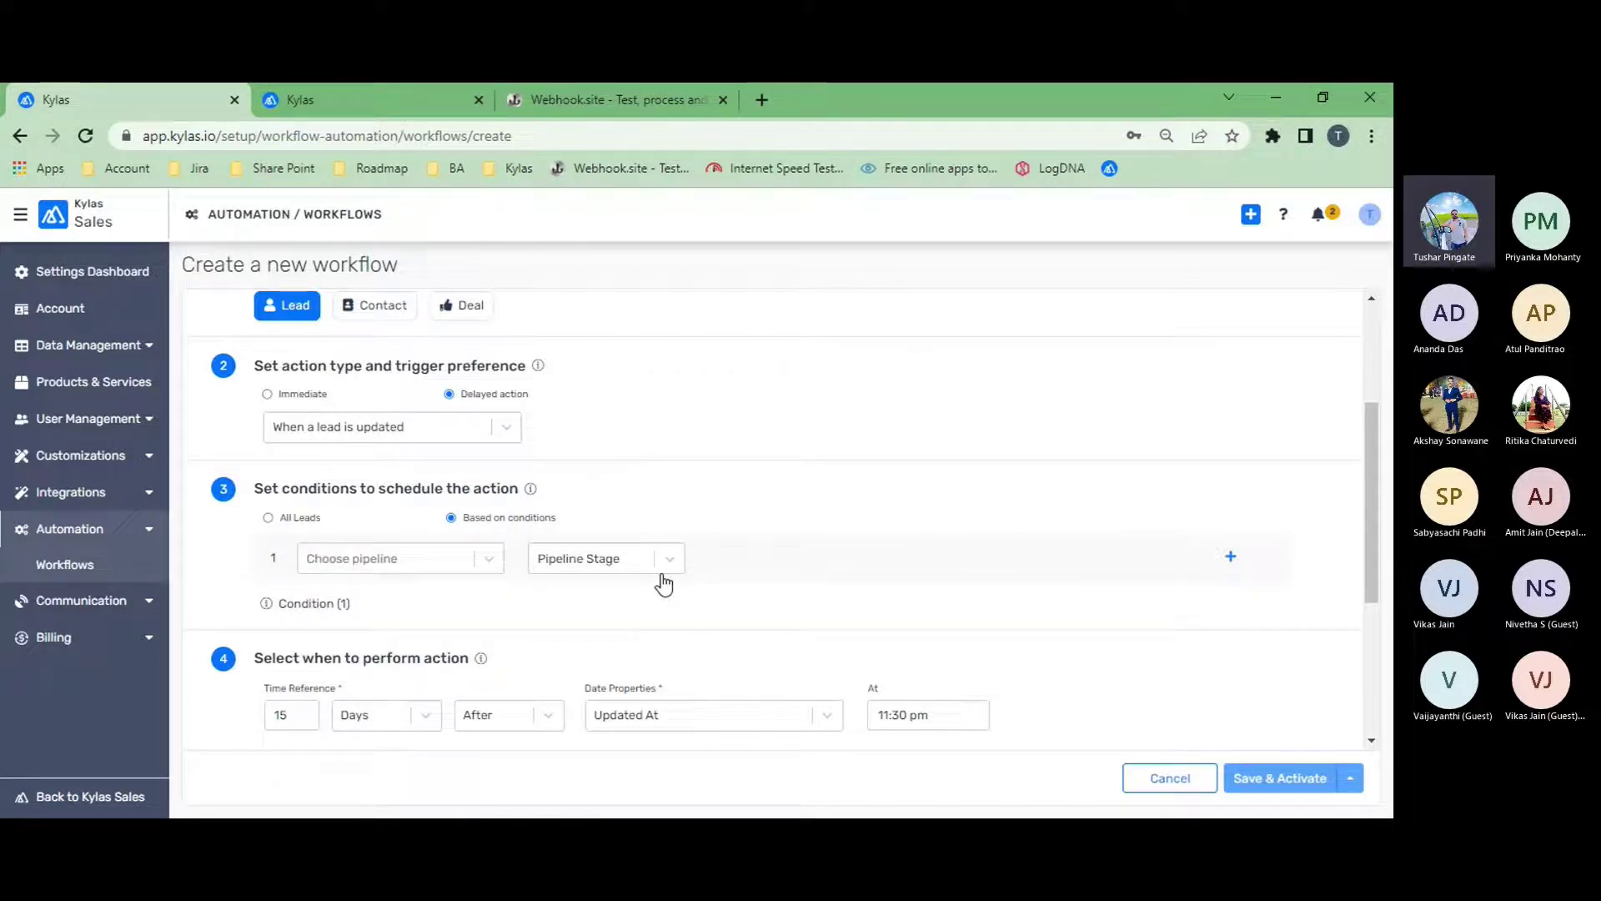
# Complete the scheduling condition with the Life cycle pipeline and a new Pipeline Stage value equal to Closed Unqualified
pyautogui.click(458, 568)
pyautogui.click(441, 597)
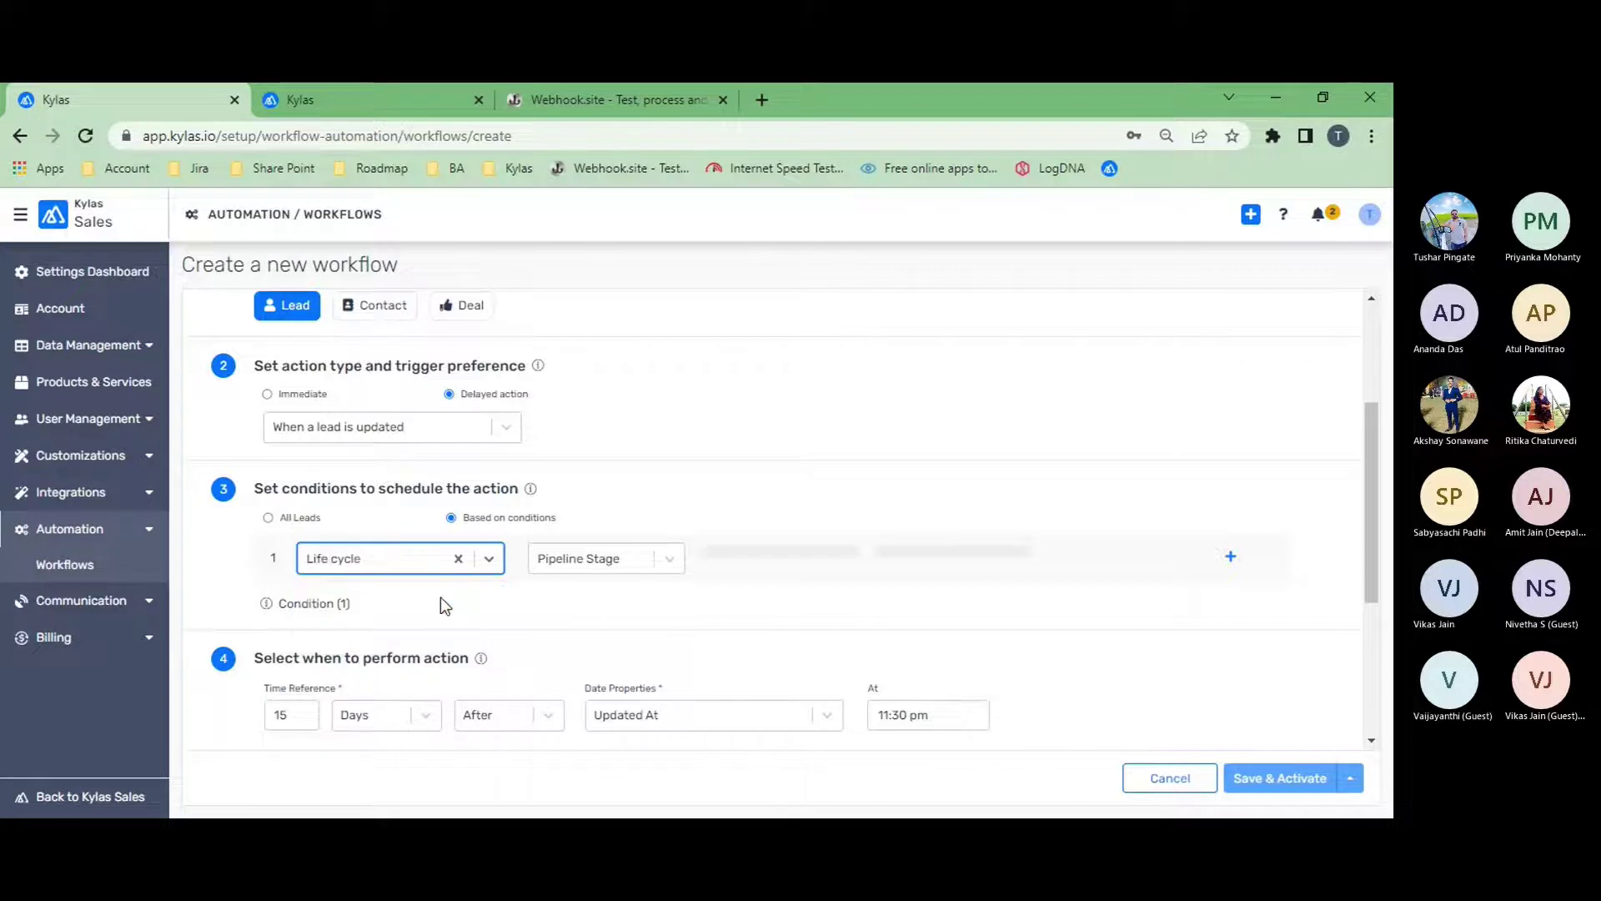
pyautogui.click(1111, 557)
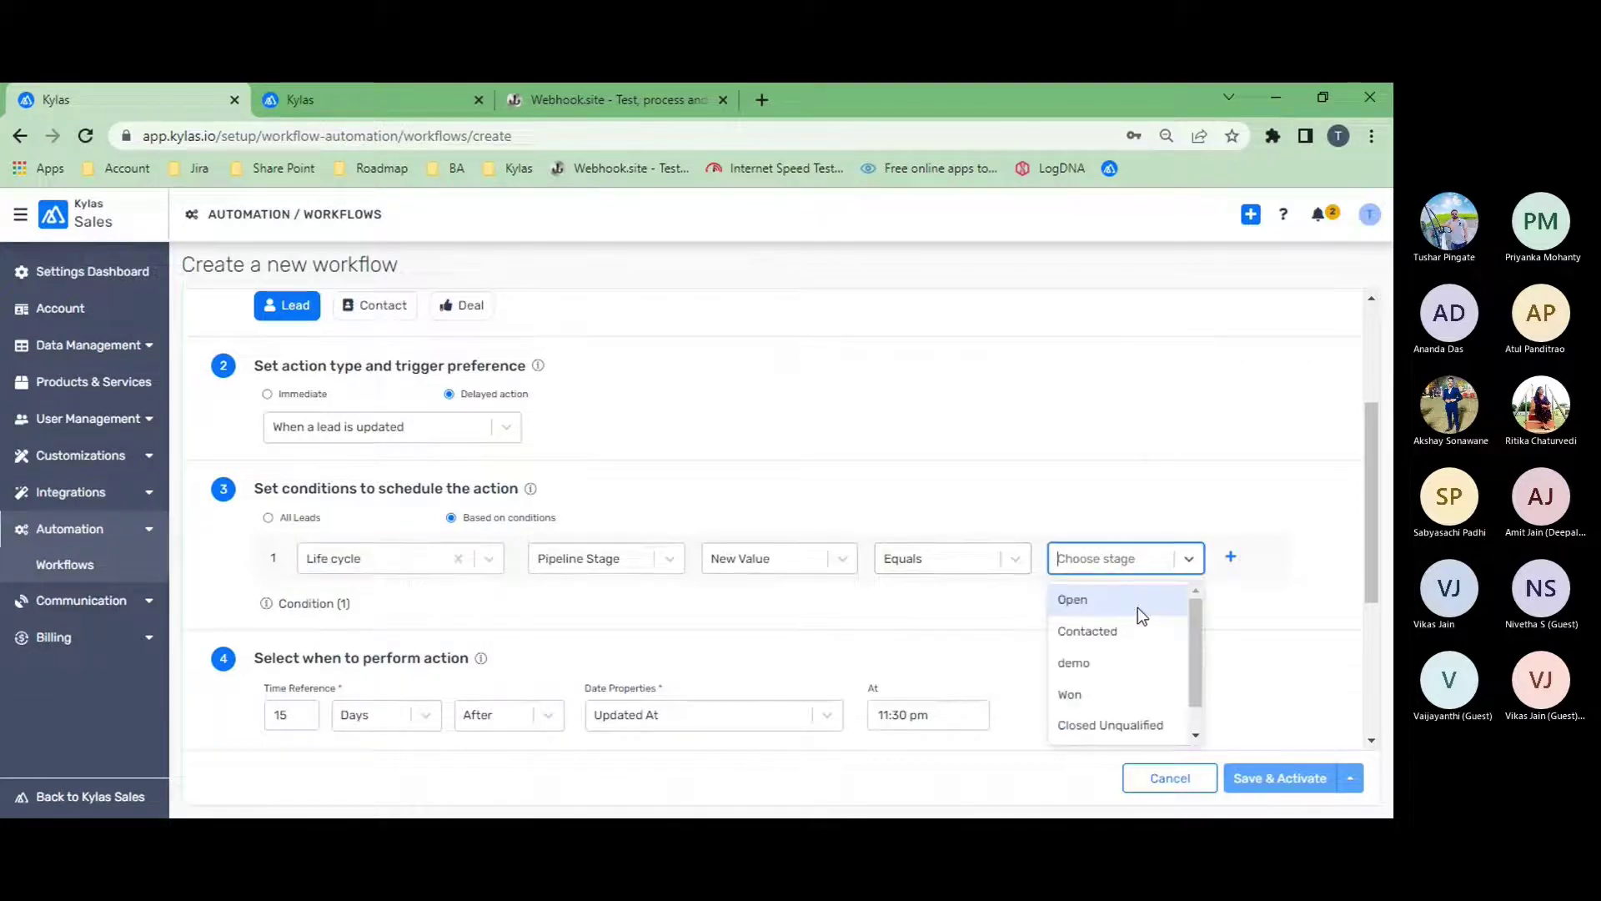
pyautogui.scroll(-1, 1201, 672)
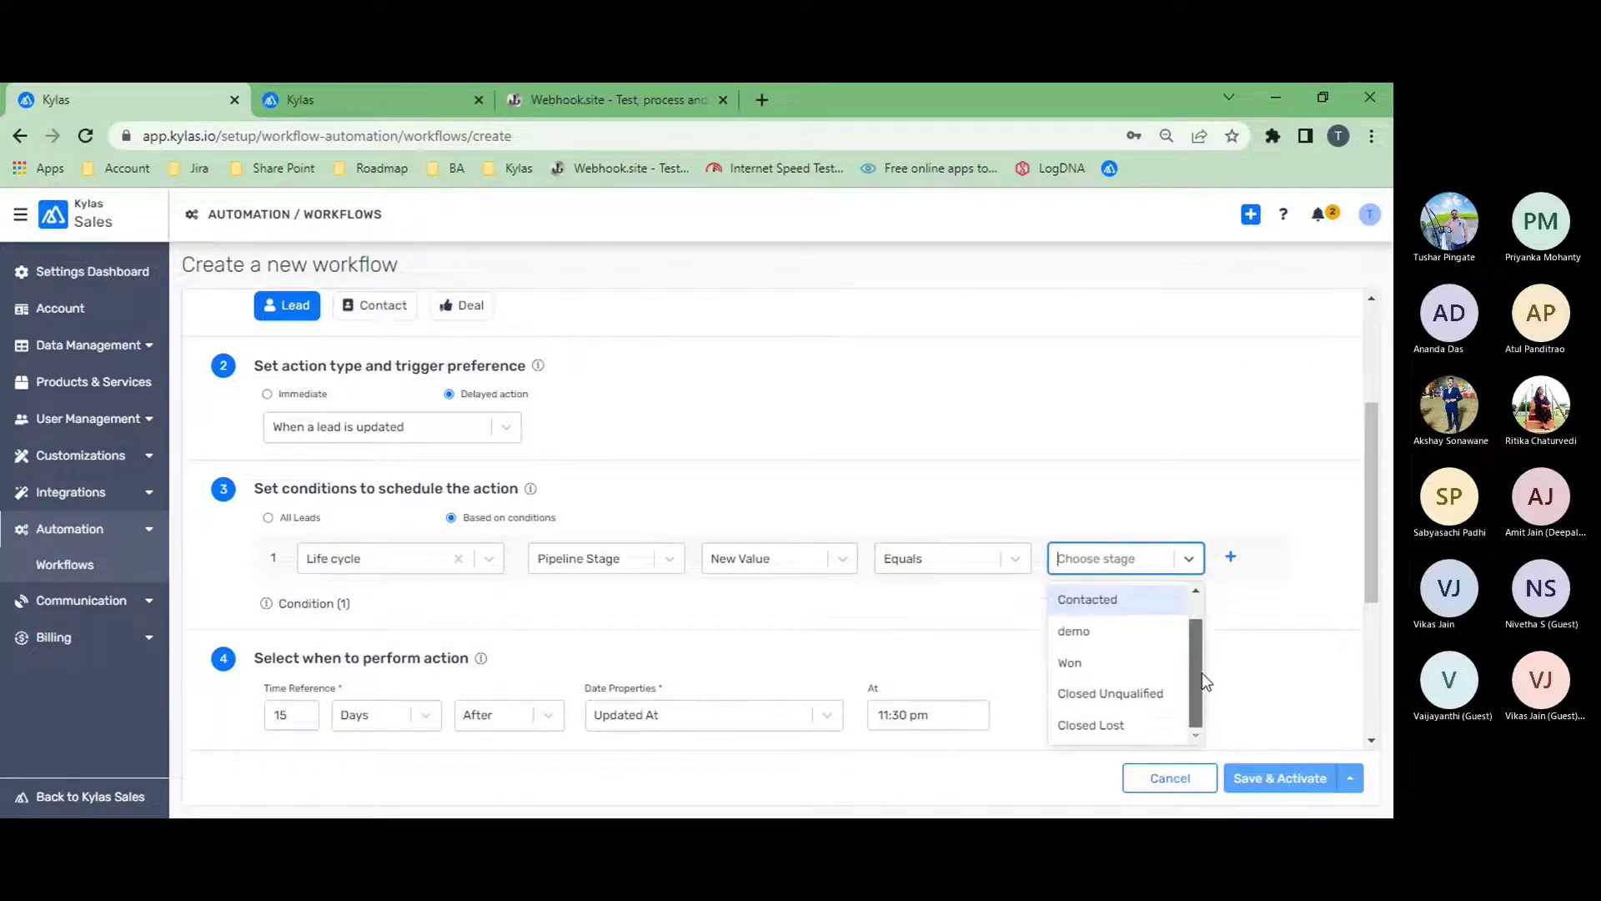
pyautogui.click(1138, 702)
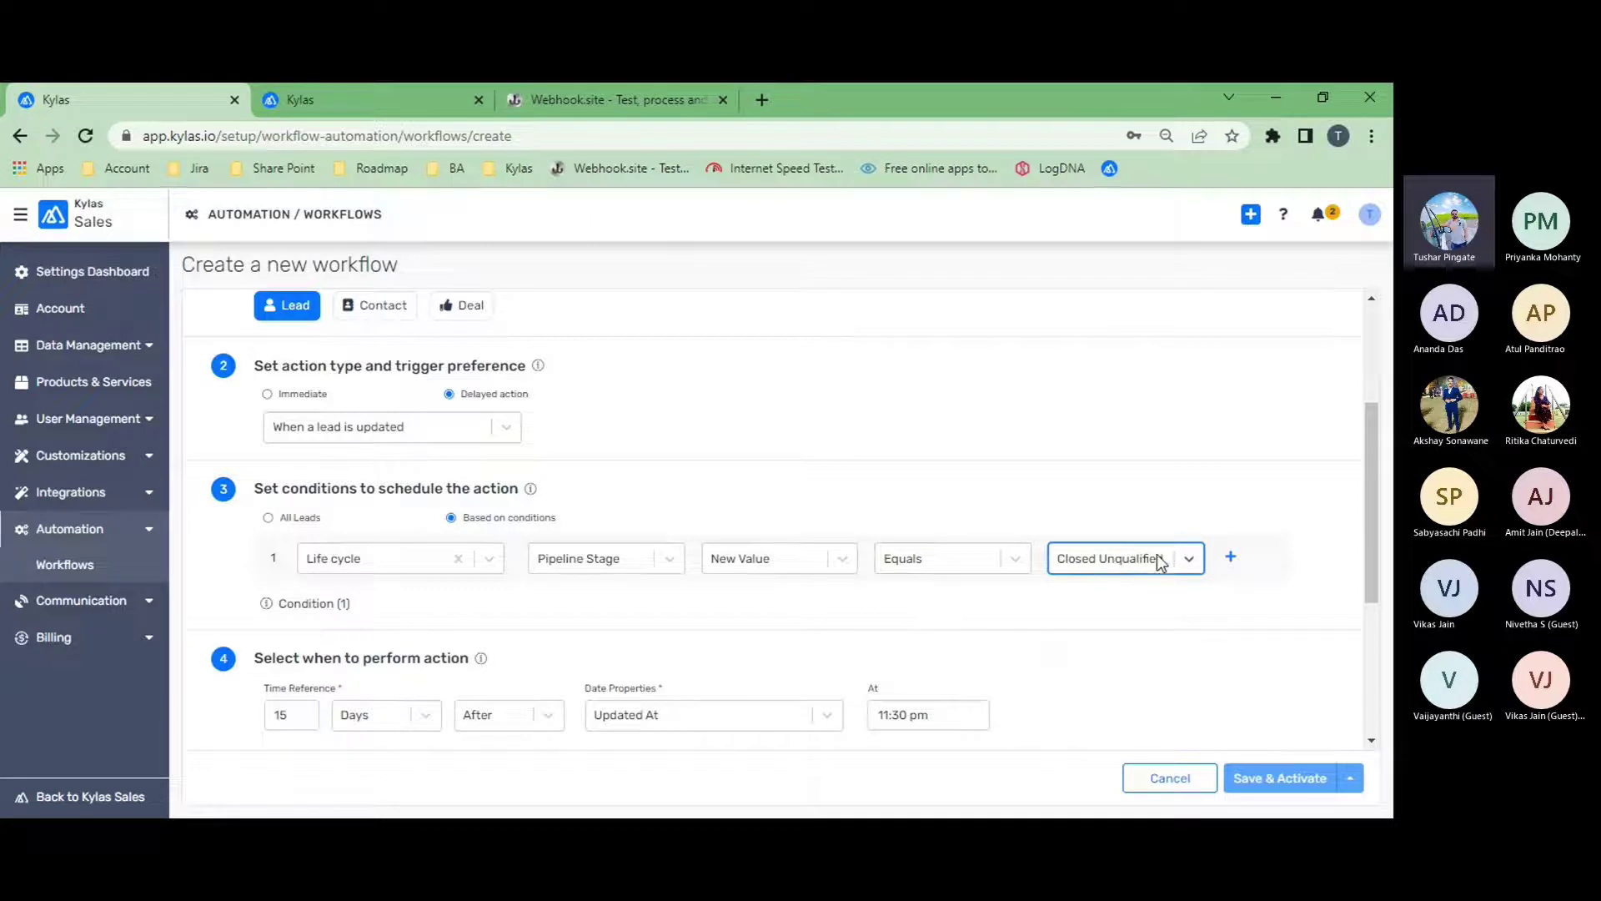
# Change the action's time reference unit to Weeks, after the Updated At date
pyautogui.scroll(-2, 884, 622)
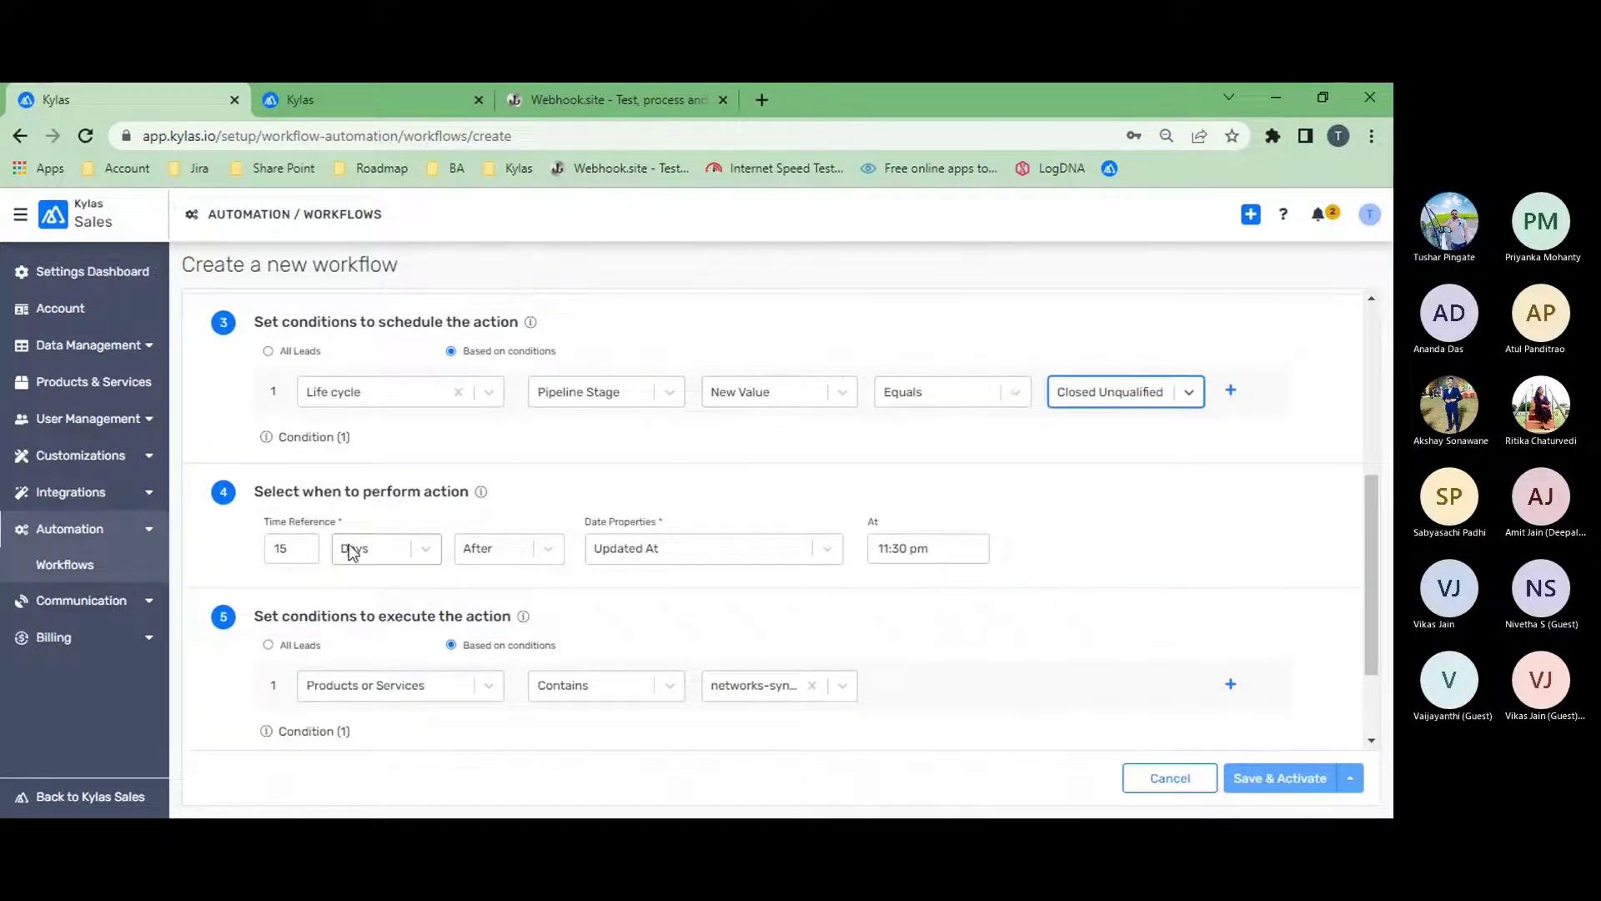
pyautogui.doubleClick(275, 547)
pyautogui.write('3')
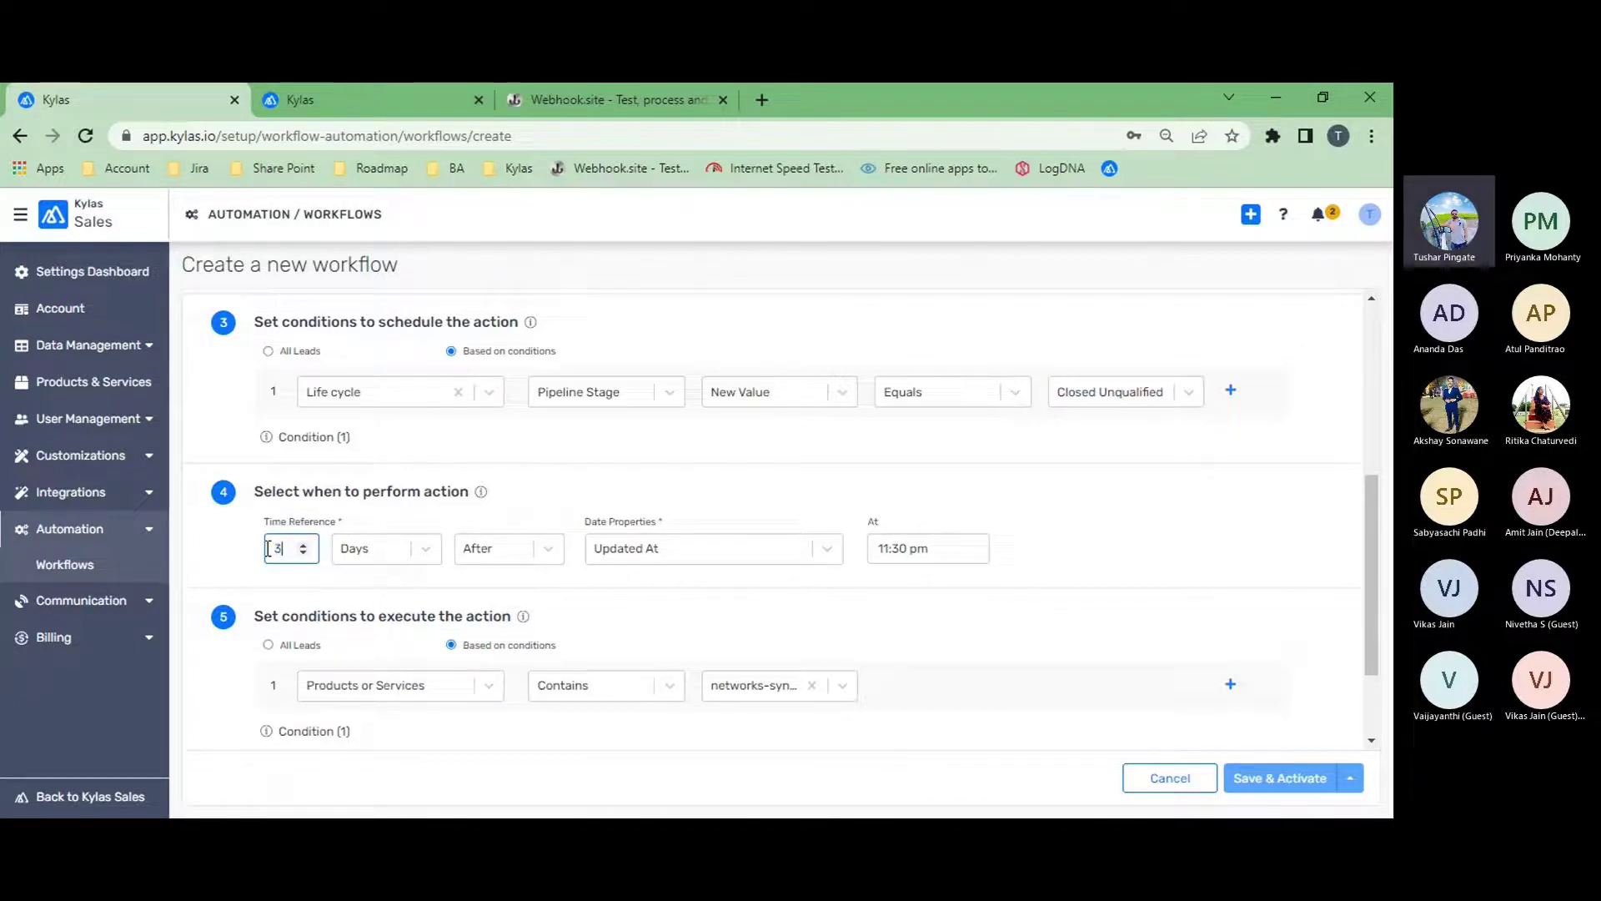
pyautogui.click(421, 557)
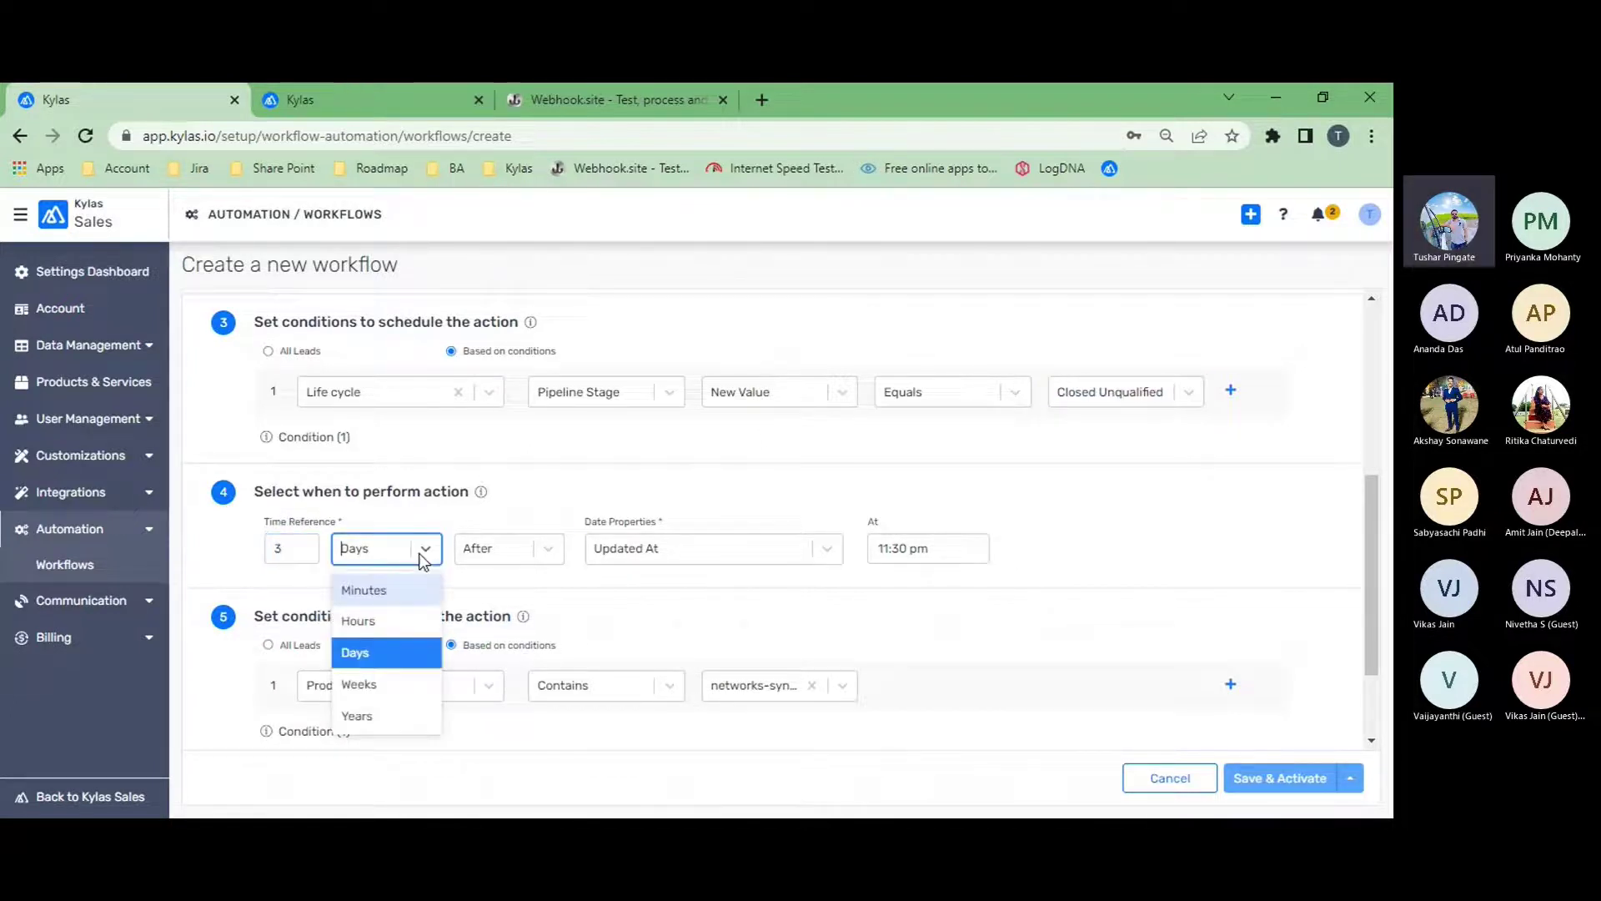
pyautogui.click(412, 680)
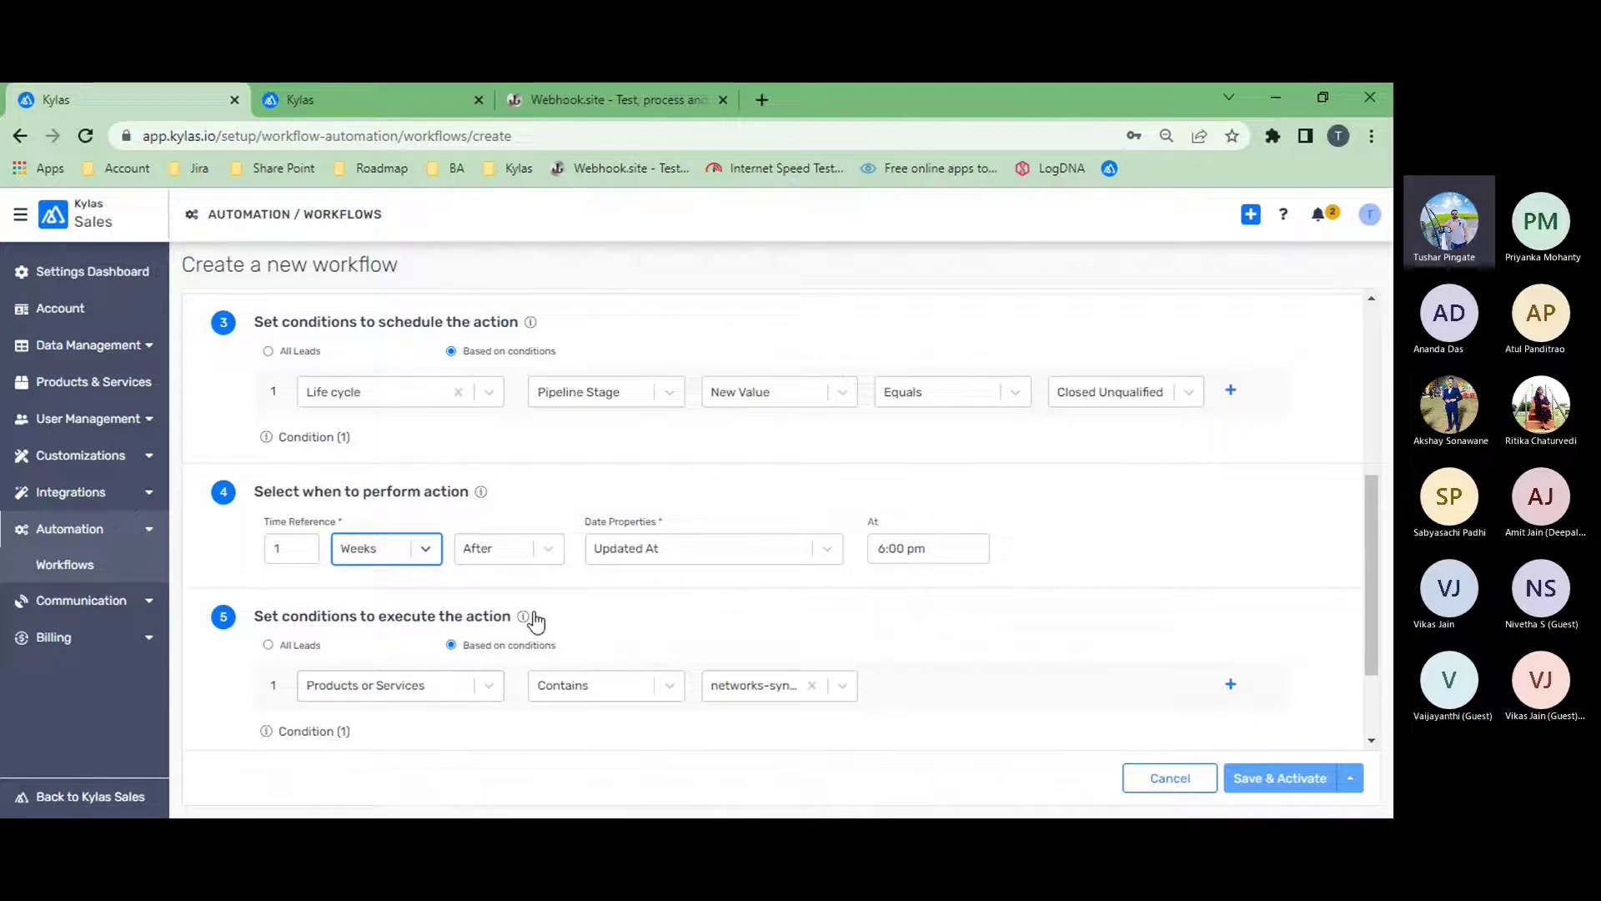
pyautogui.click(708, 551)
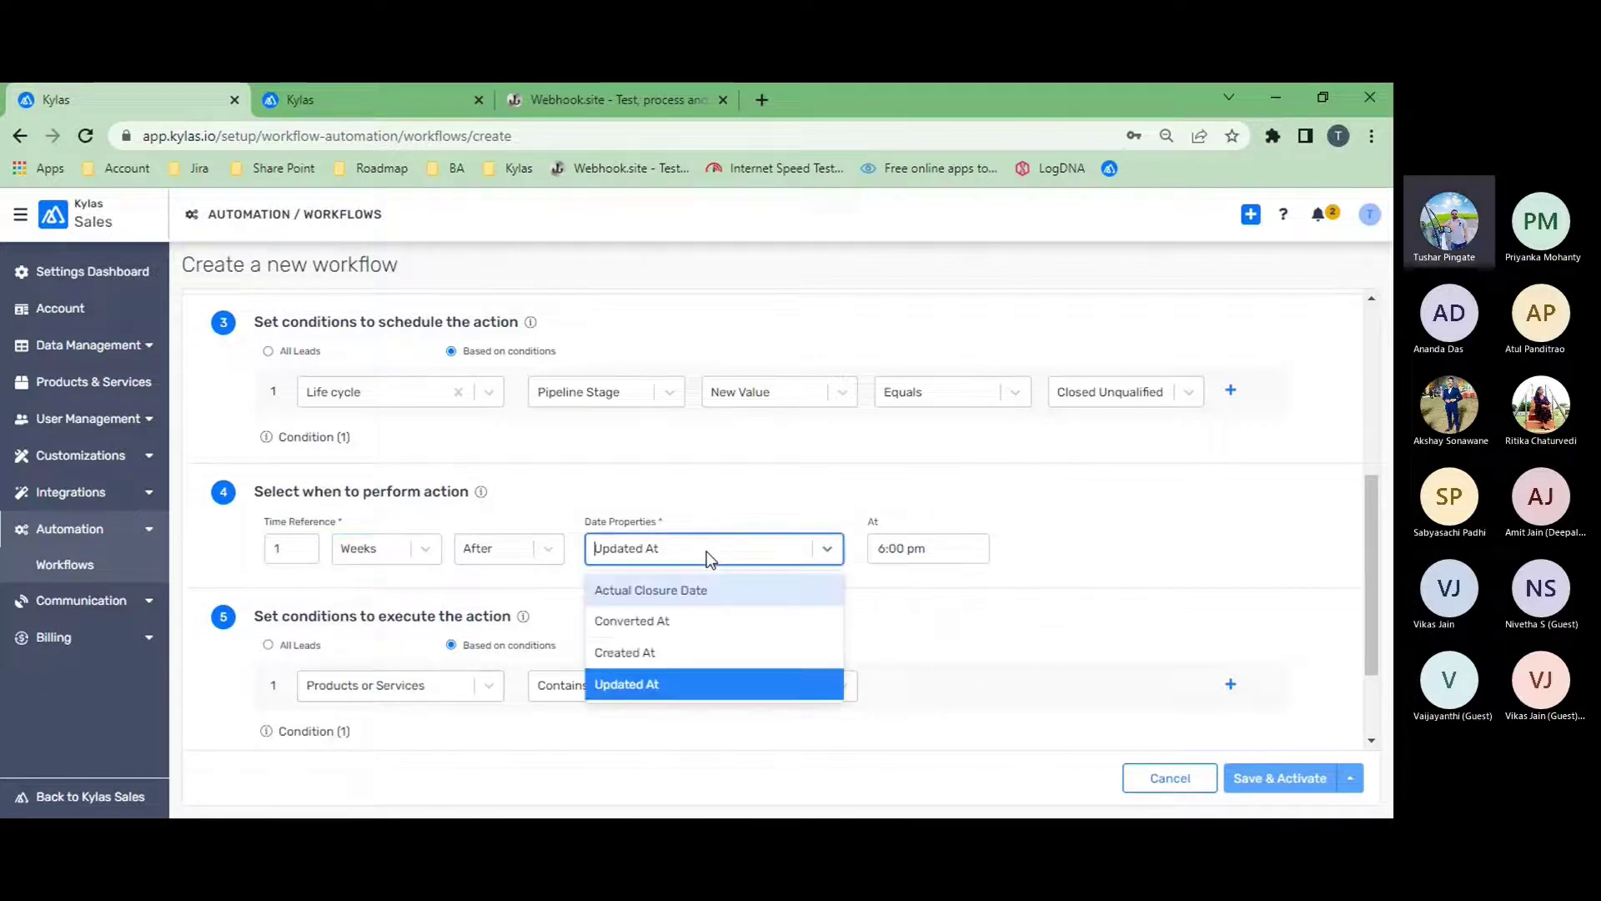
pyautogui.click(712, 682)
pyautogui.click(965, 551)
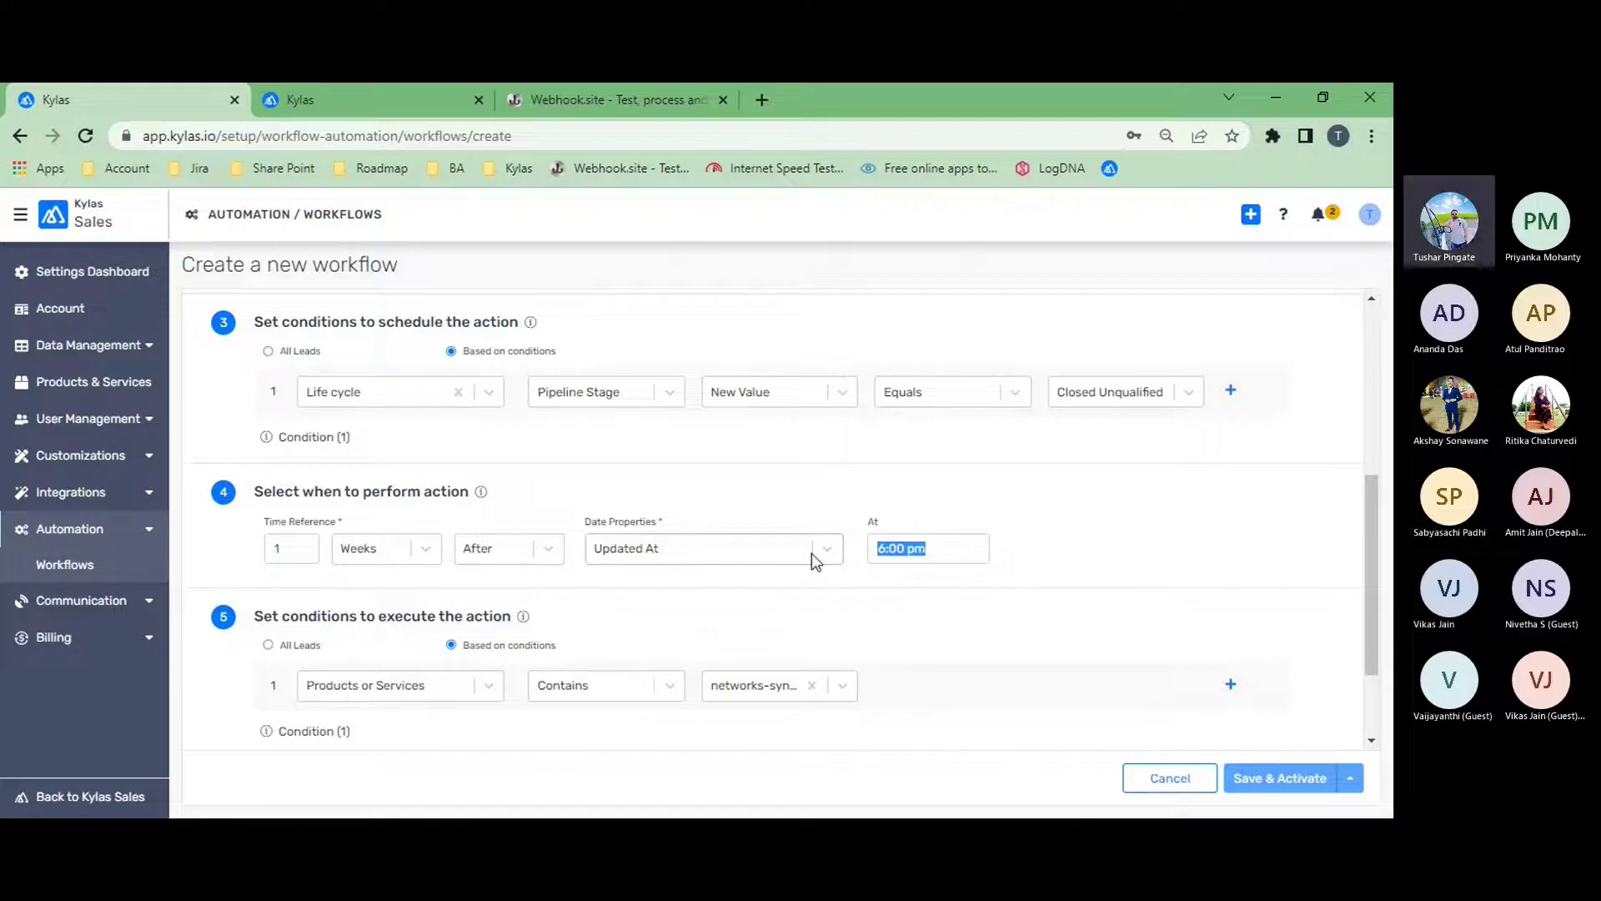
pyautogui.press('Right')
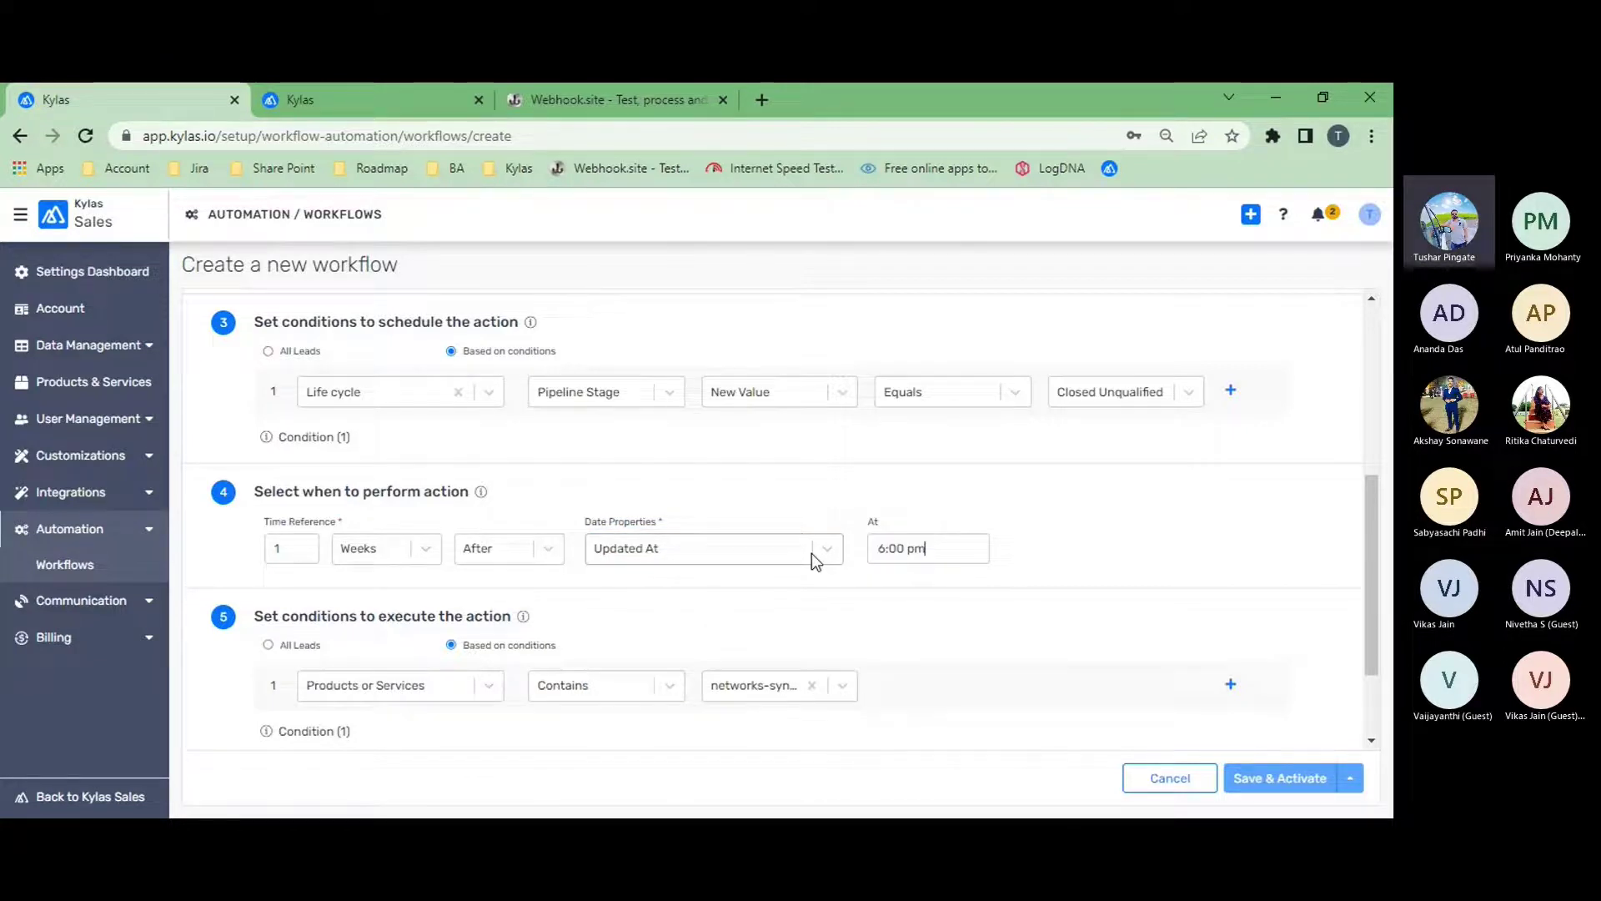
# Make the execution conditions apply to All Leads instead of the Products or Services condition
pyautogui.scroll(-2, 794, 571)
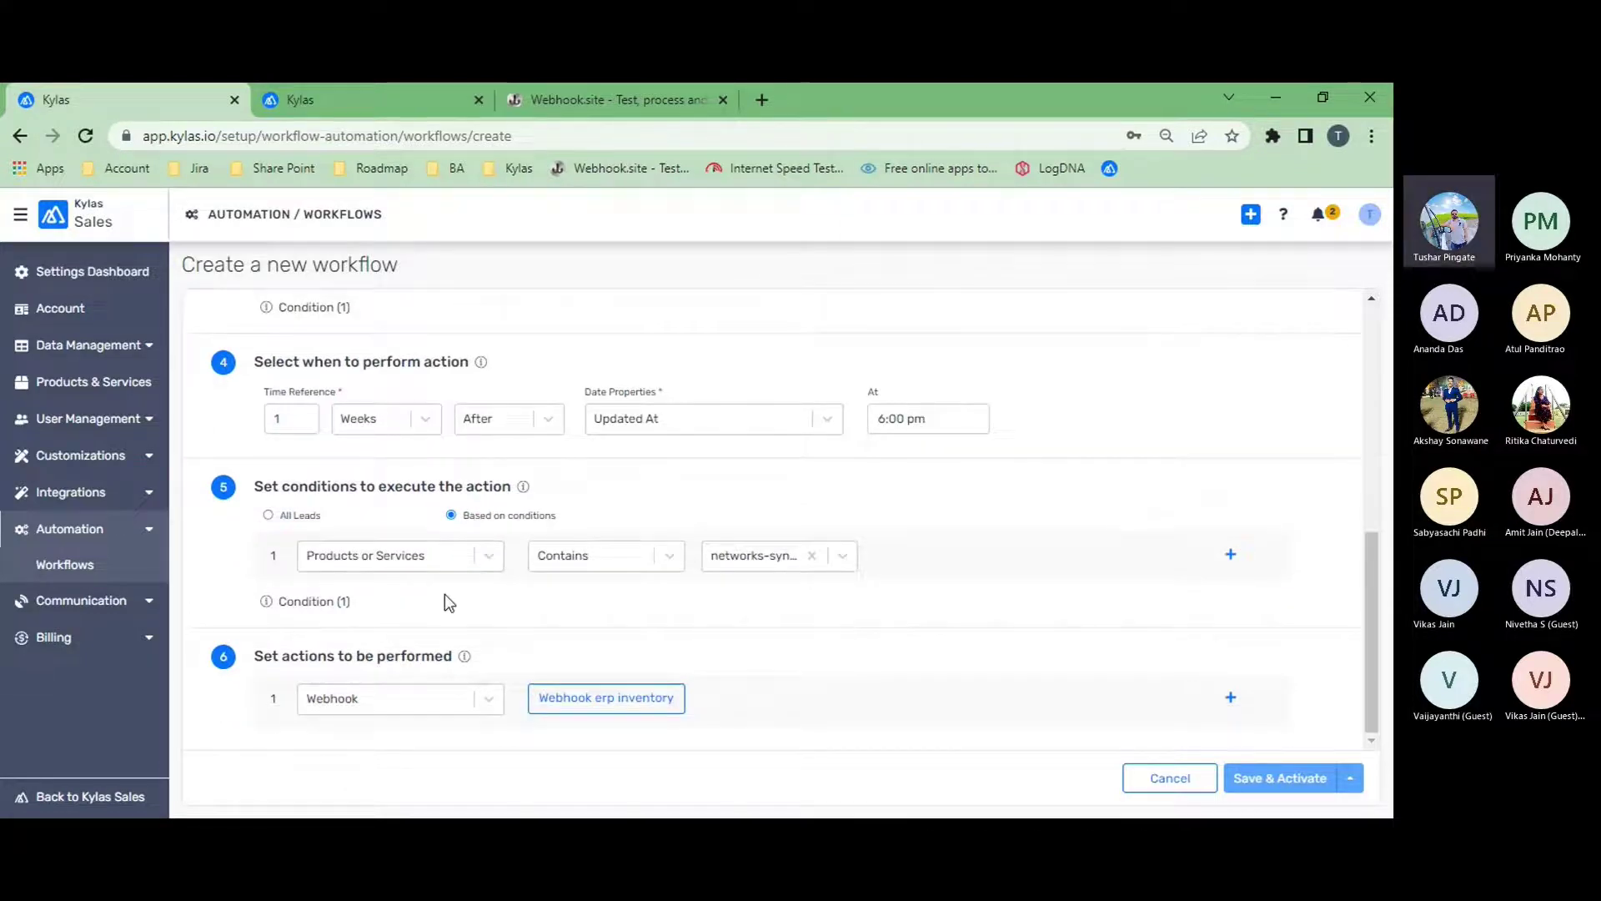
pyautogui.click(458, 557)
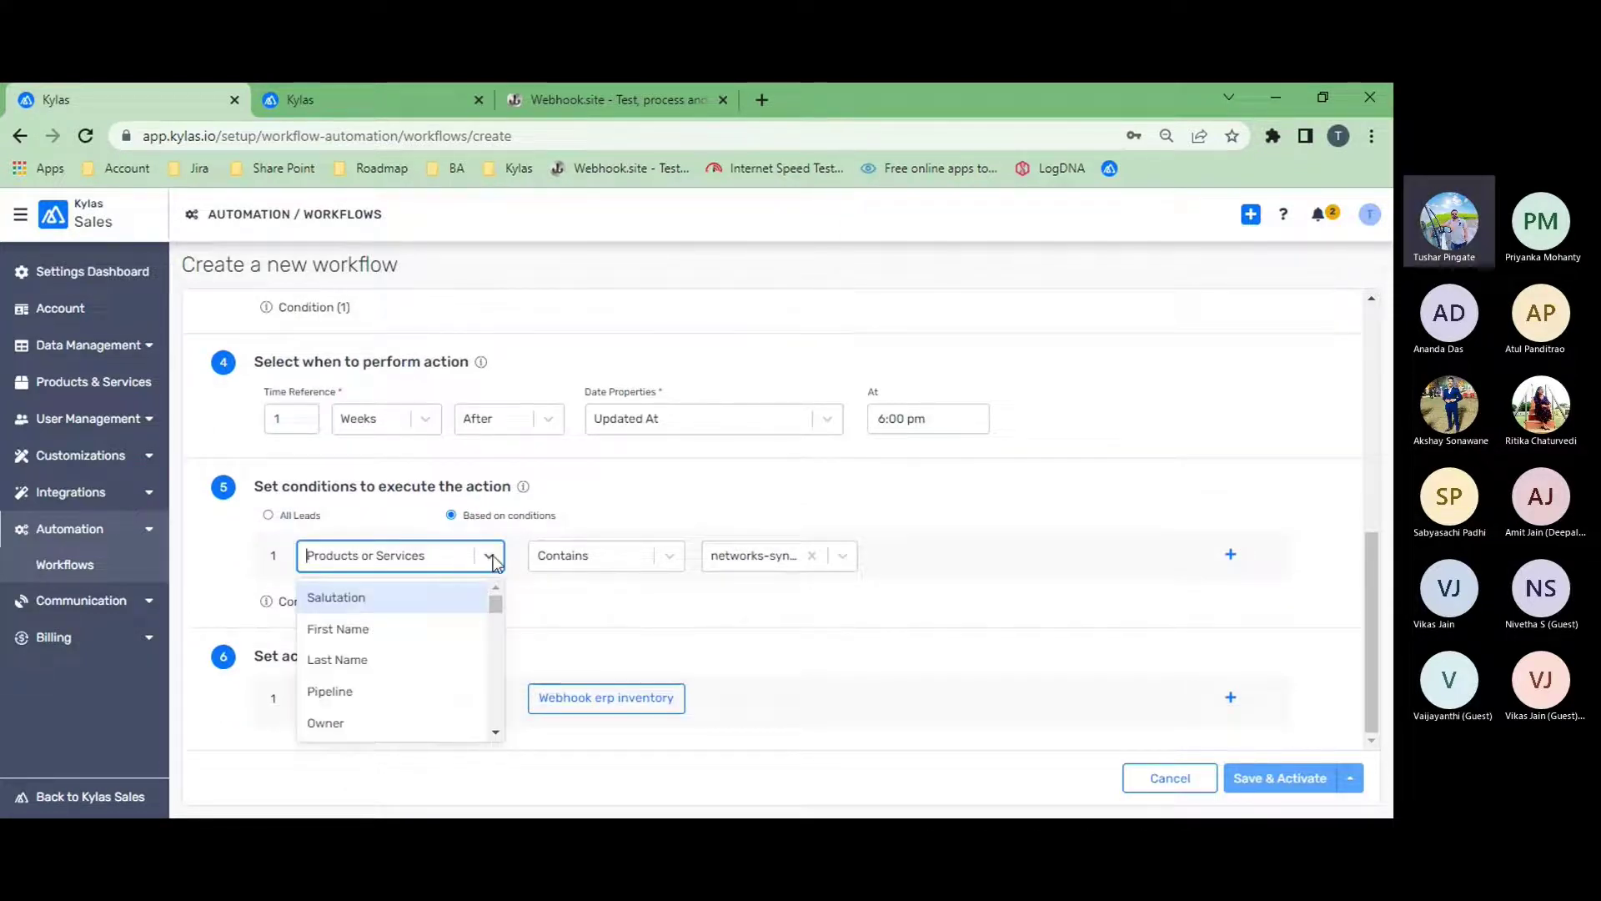
pyautogui.click(567, 475)
pyautogui.click(312, 524)
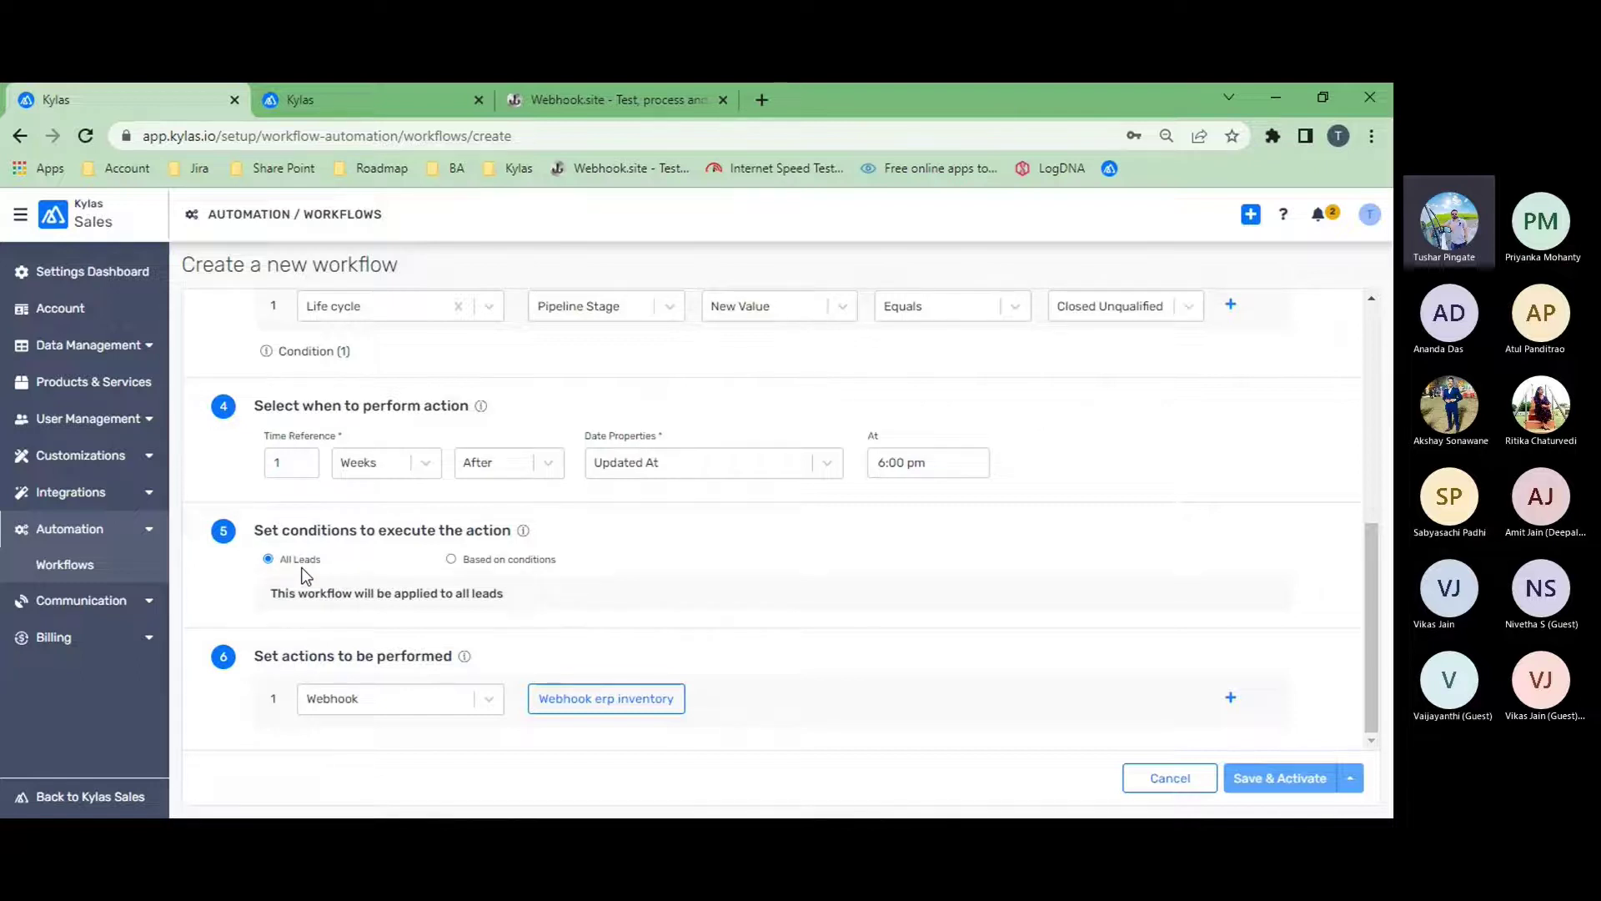
# Set the action's time reference to 4 weeks after Updated At
pyautogui.scroll(2, 305, 576)
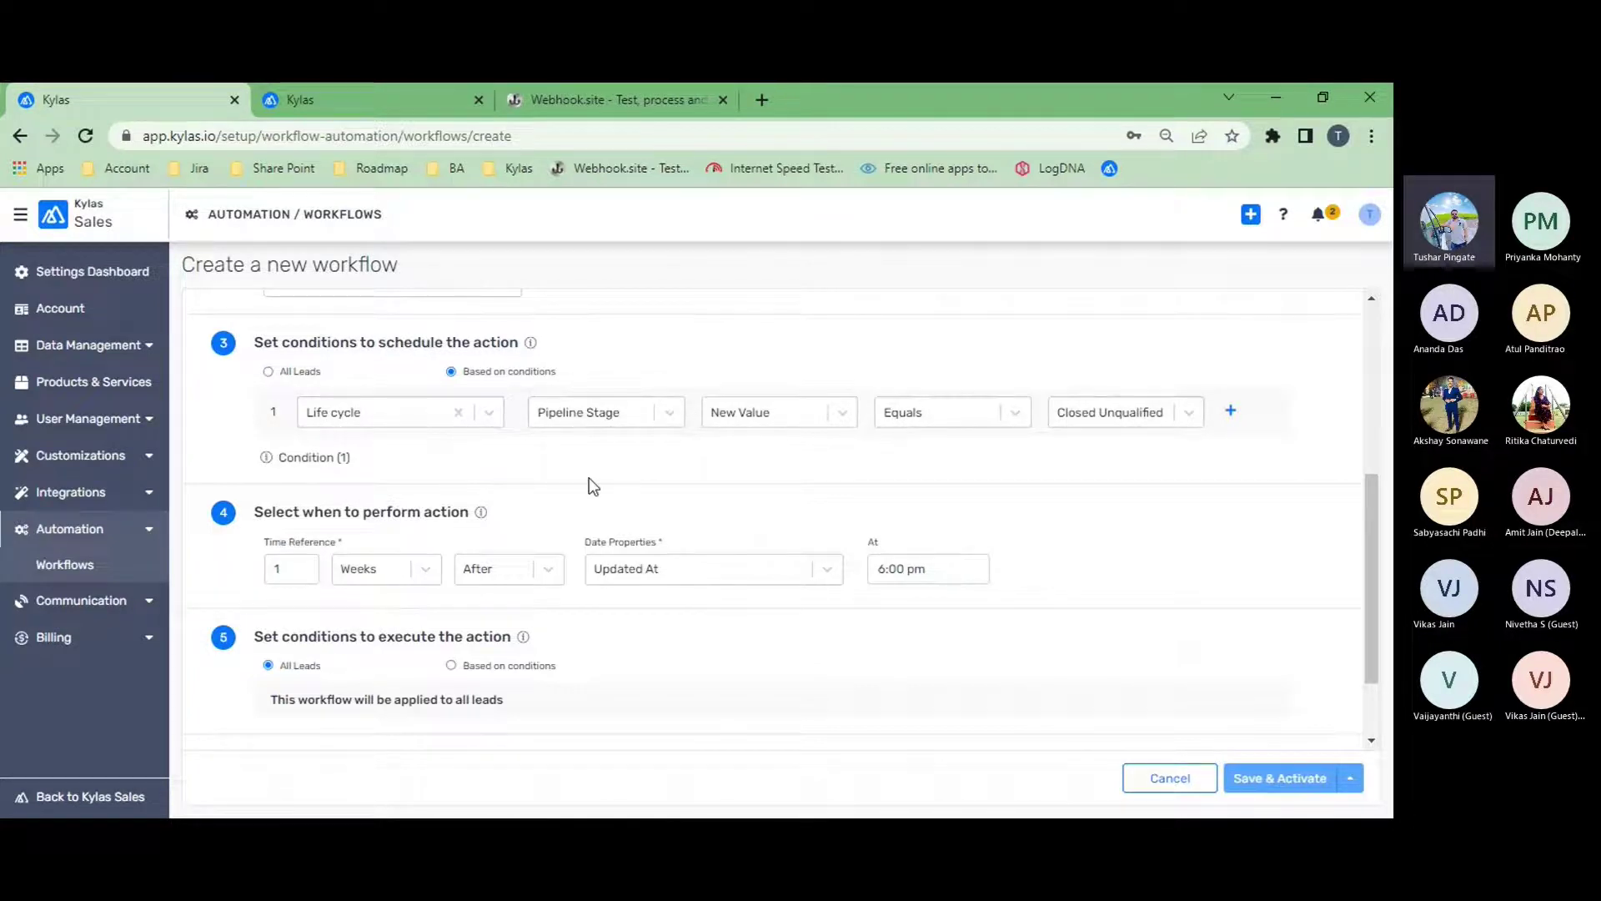
pyautogui.scroll(-2, 503, 522)
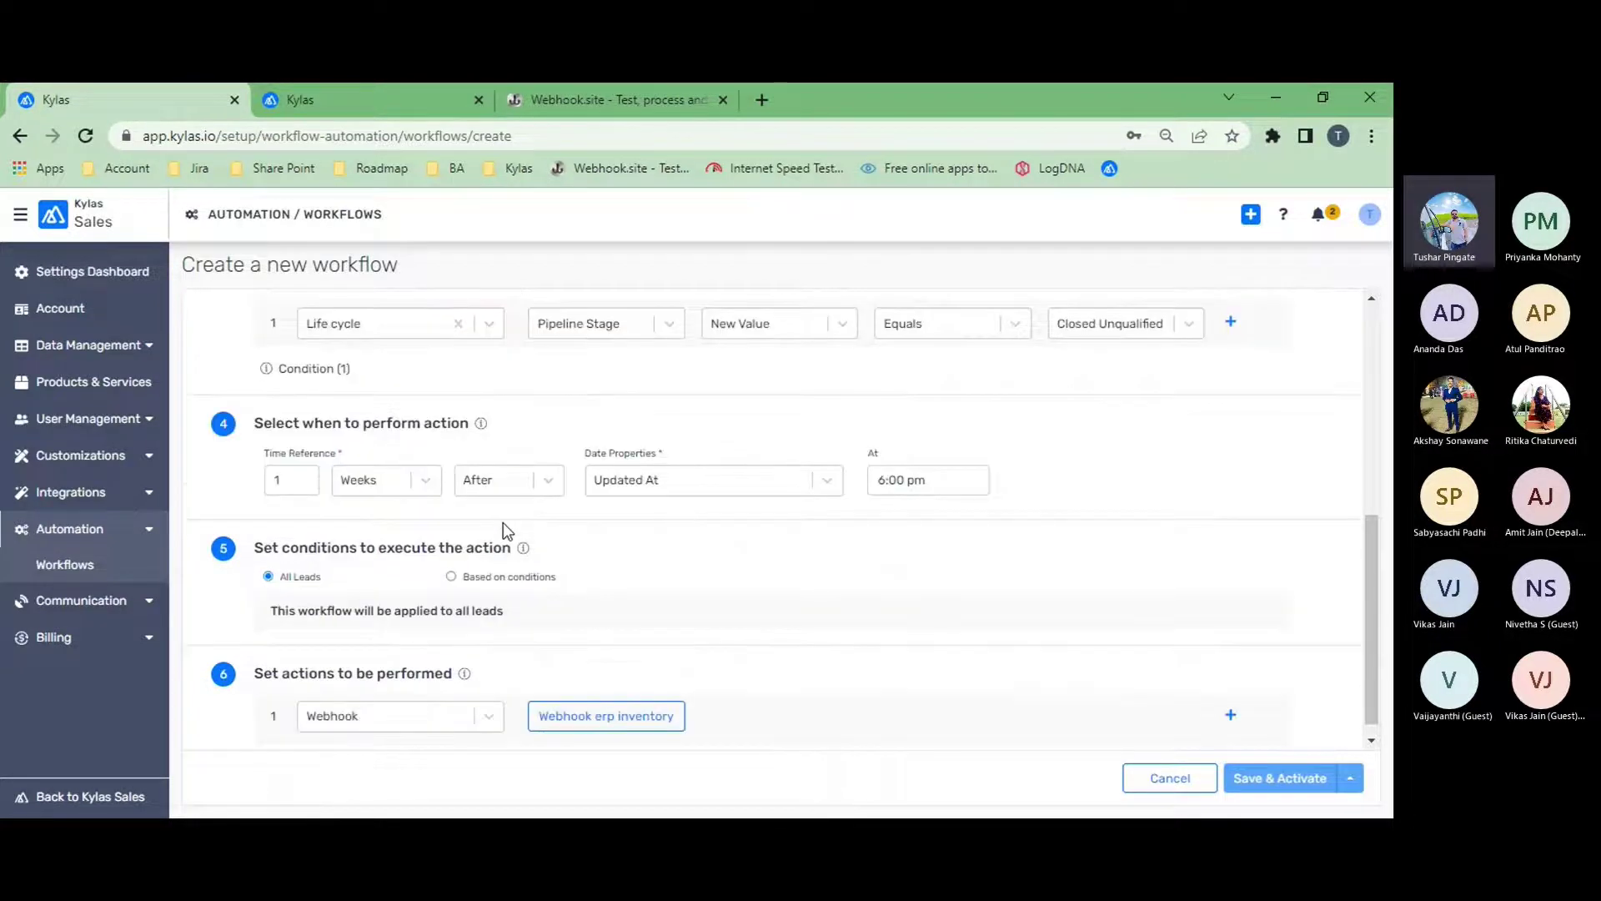
pyautogui.click(303, 463)
pyautogui.click(305, 462)
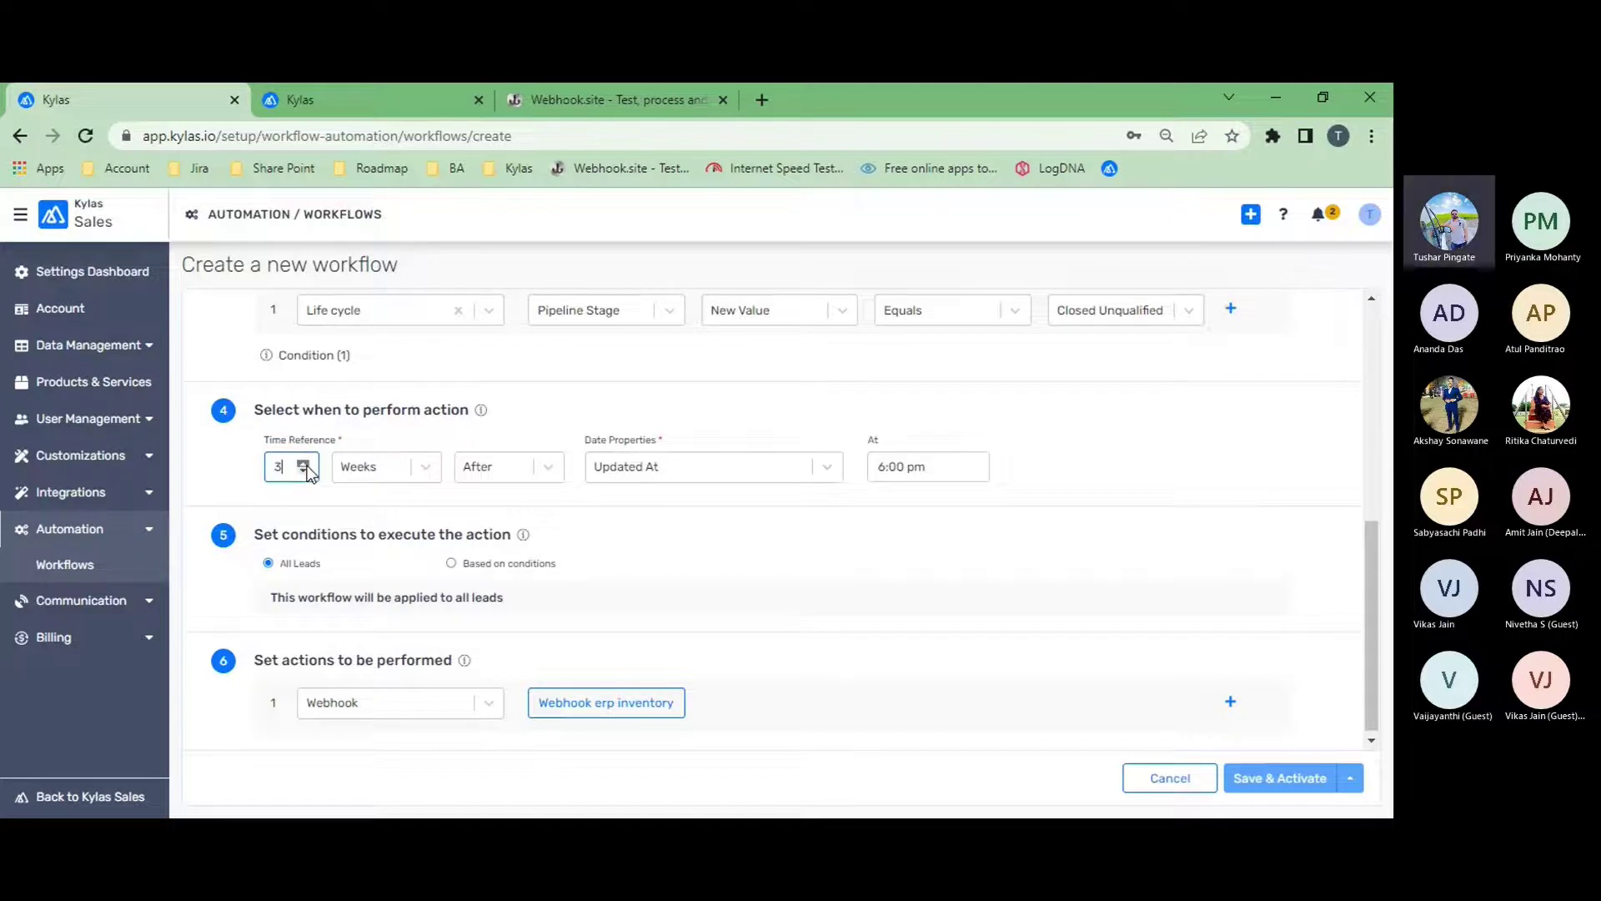
pyautogui.click(304, 462)
# Replace the Webhook action with an Edit Field action on the Pipeline field
pyautogui.click(490, 714)
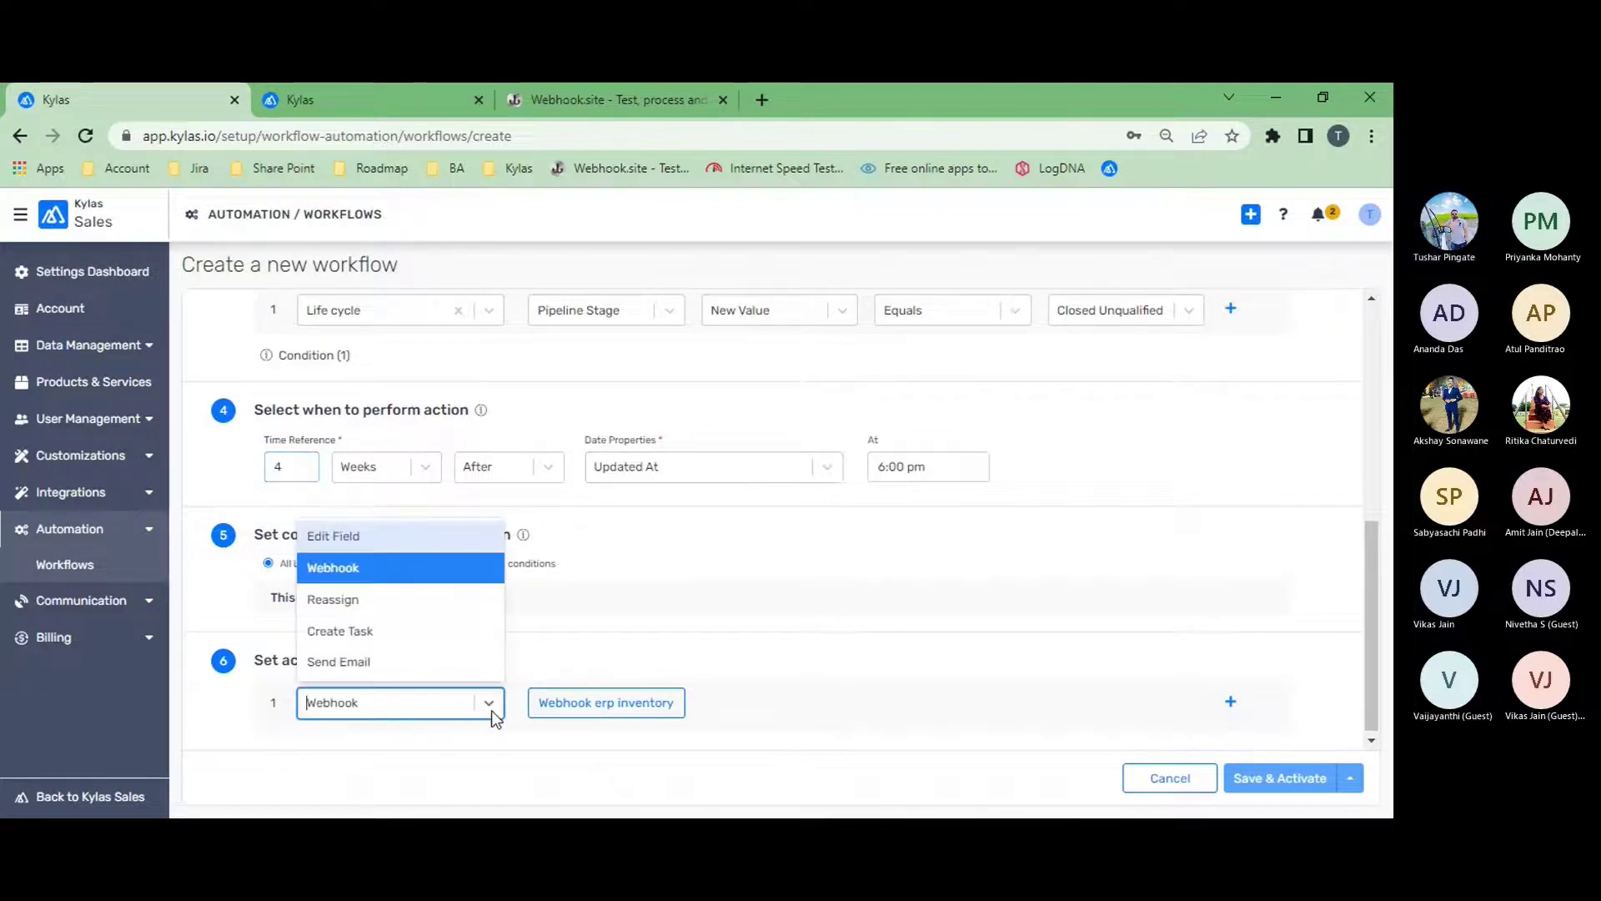
pyautogui.click(389, 532)
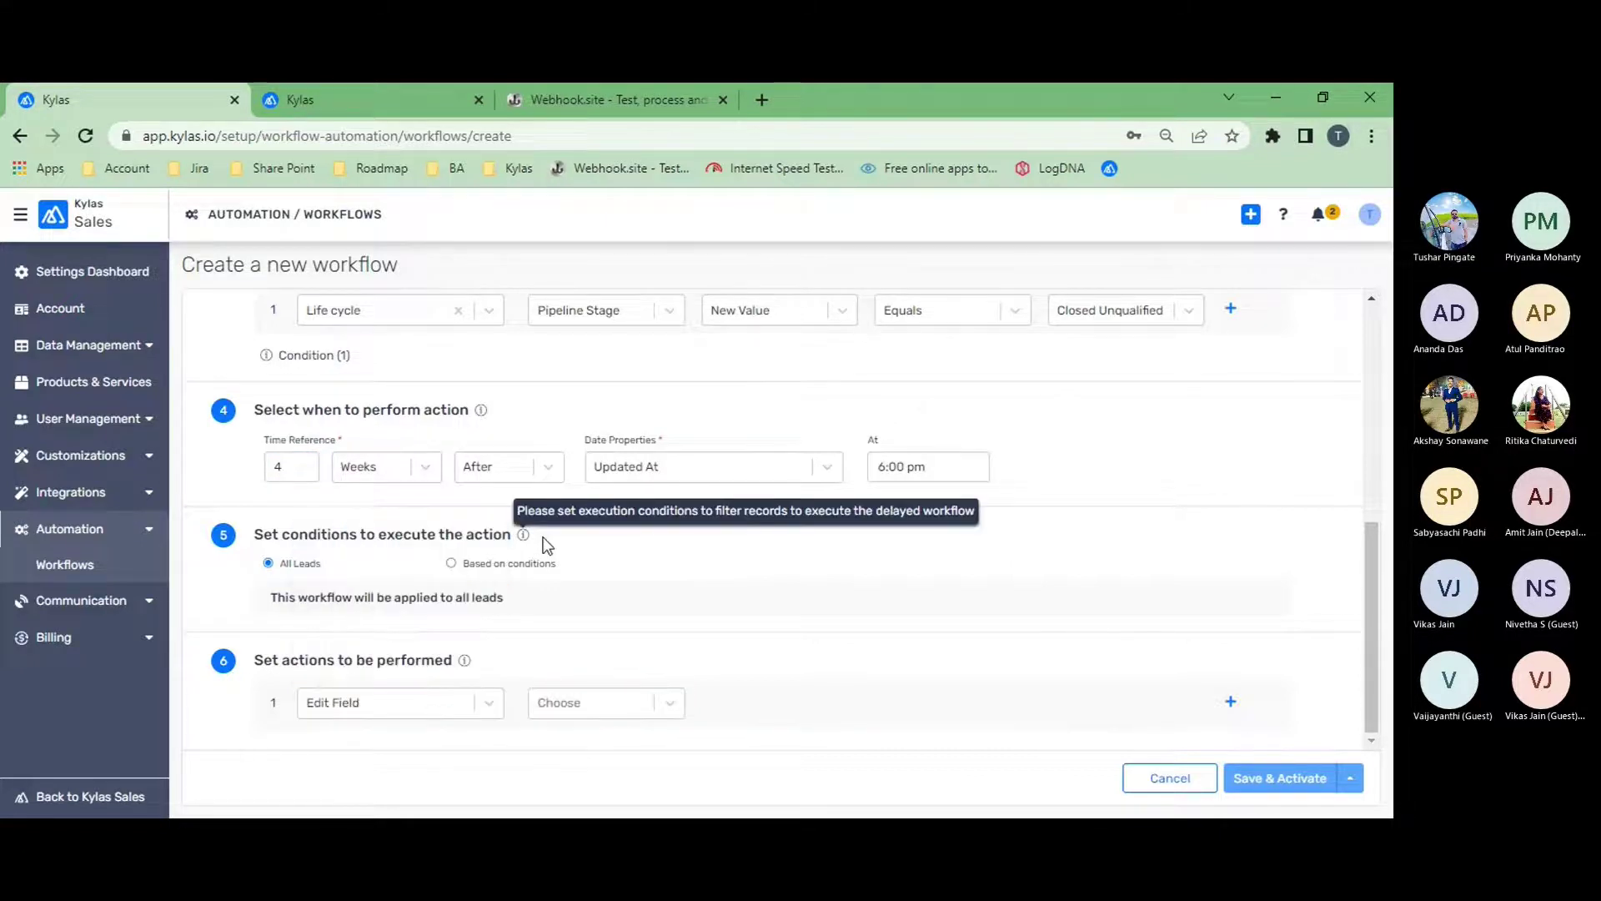
pyautogui.click(628, 703)
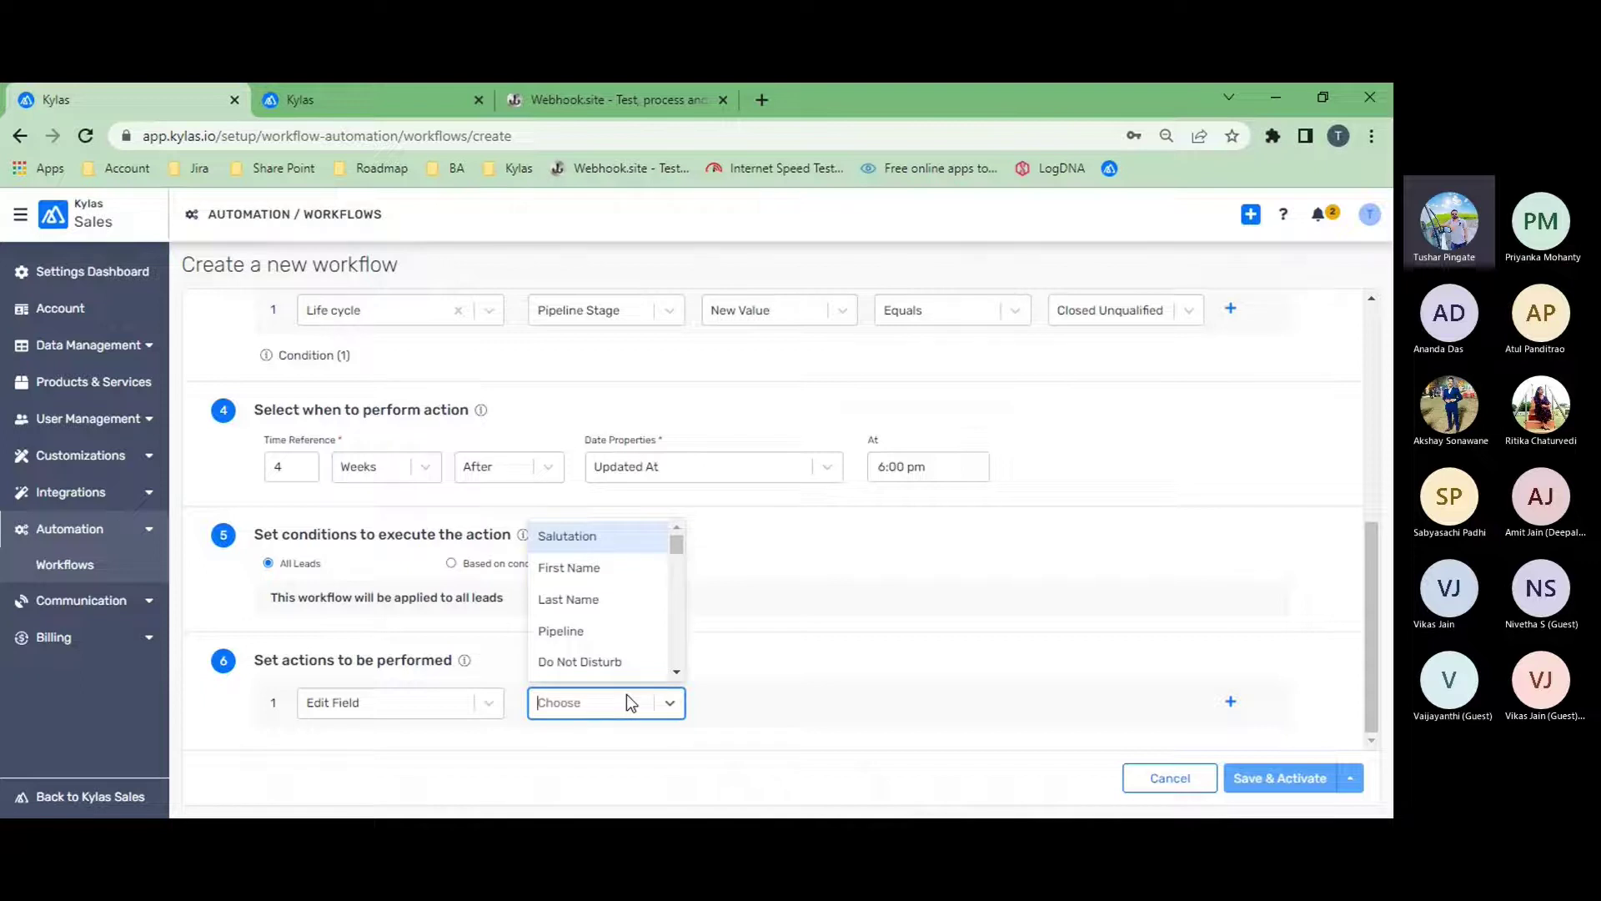
pyautogui.write('pi')
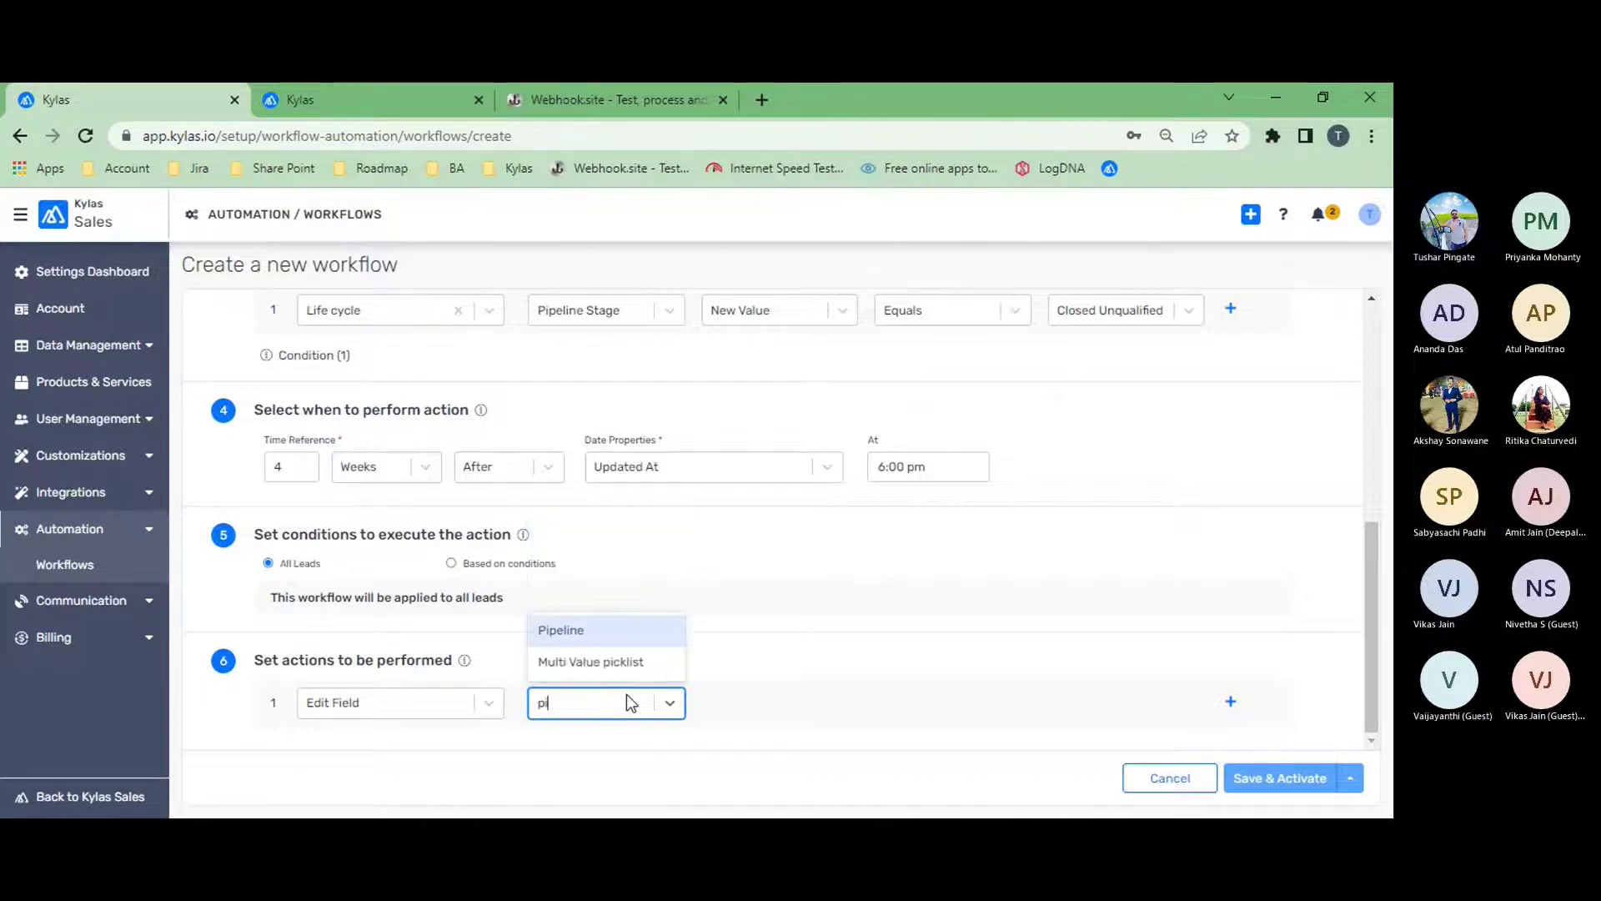
pyautogui.click(627, 640)
# Set the Edit Field action's pipeline to Deal Route and its stage to Prospect/Contacted
pyautogui.click(832, 711)
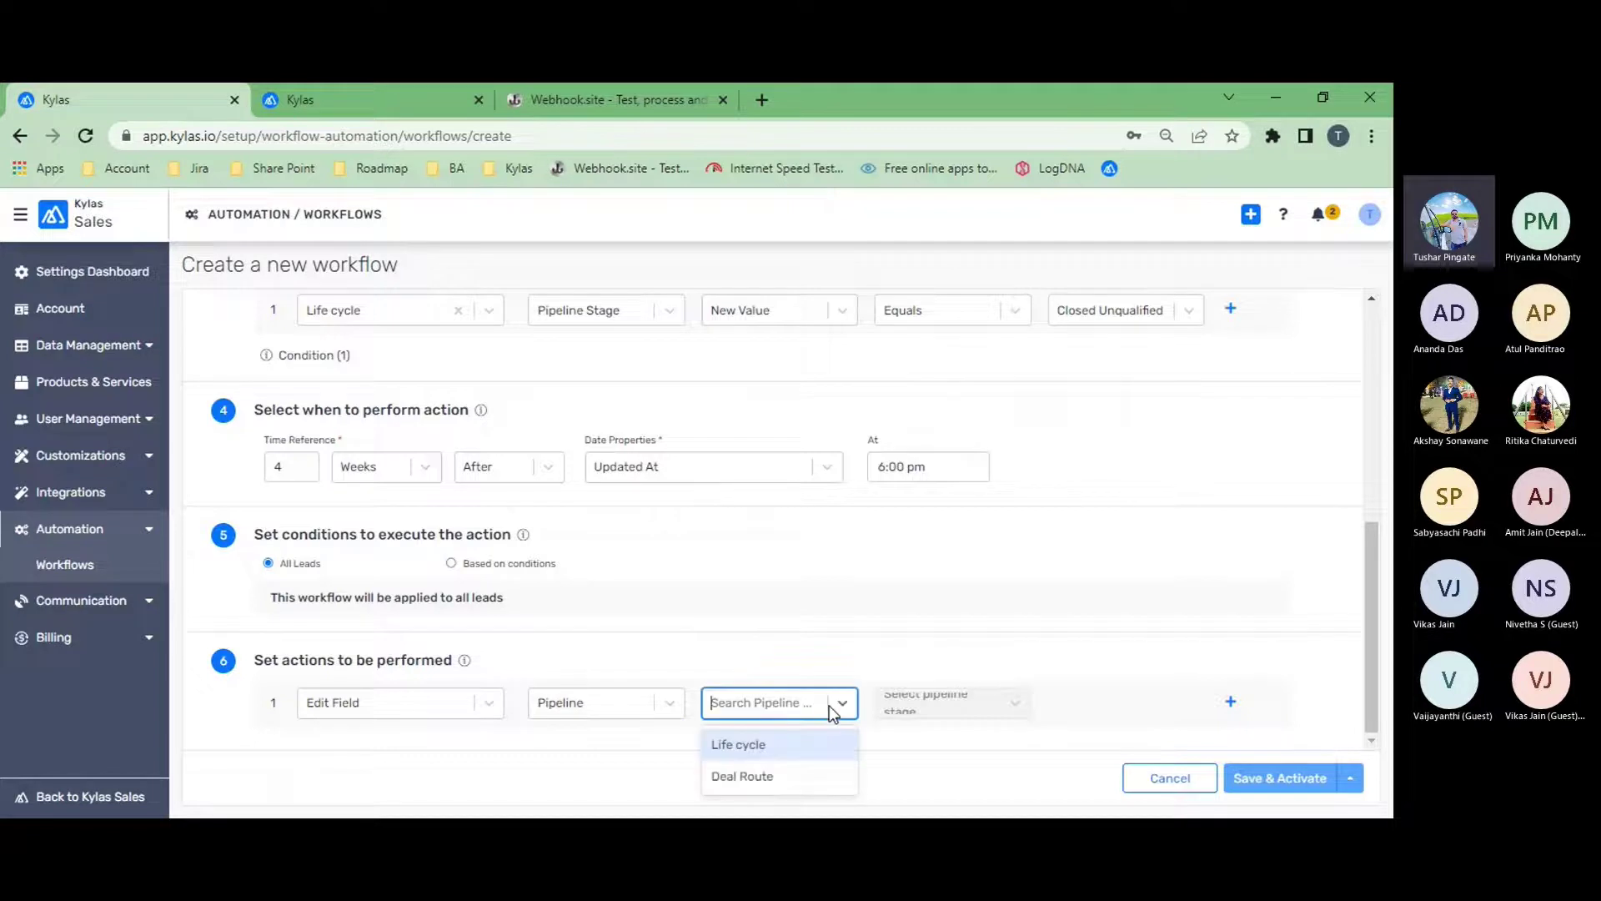
pyautogui.click(767, 773)
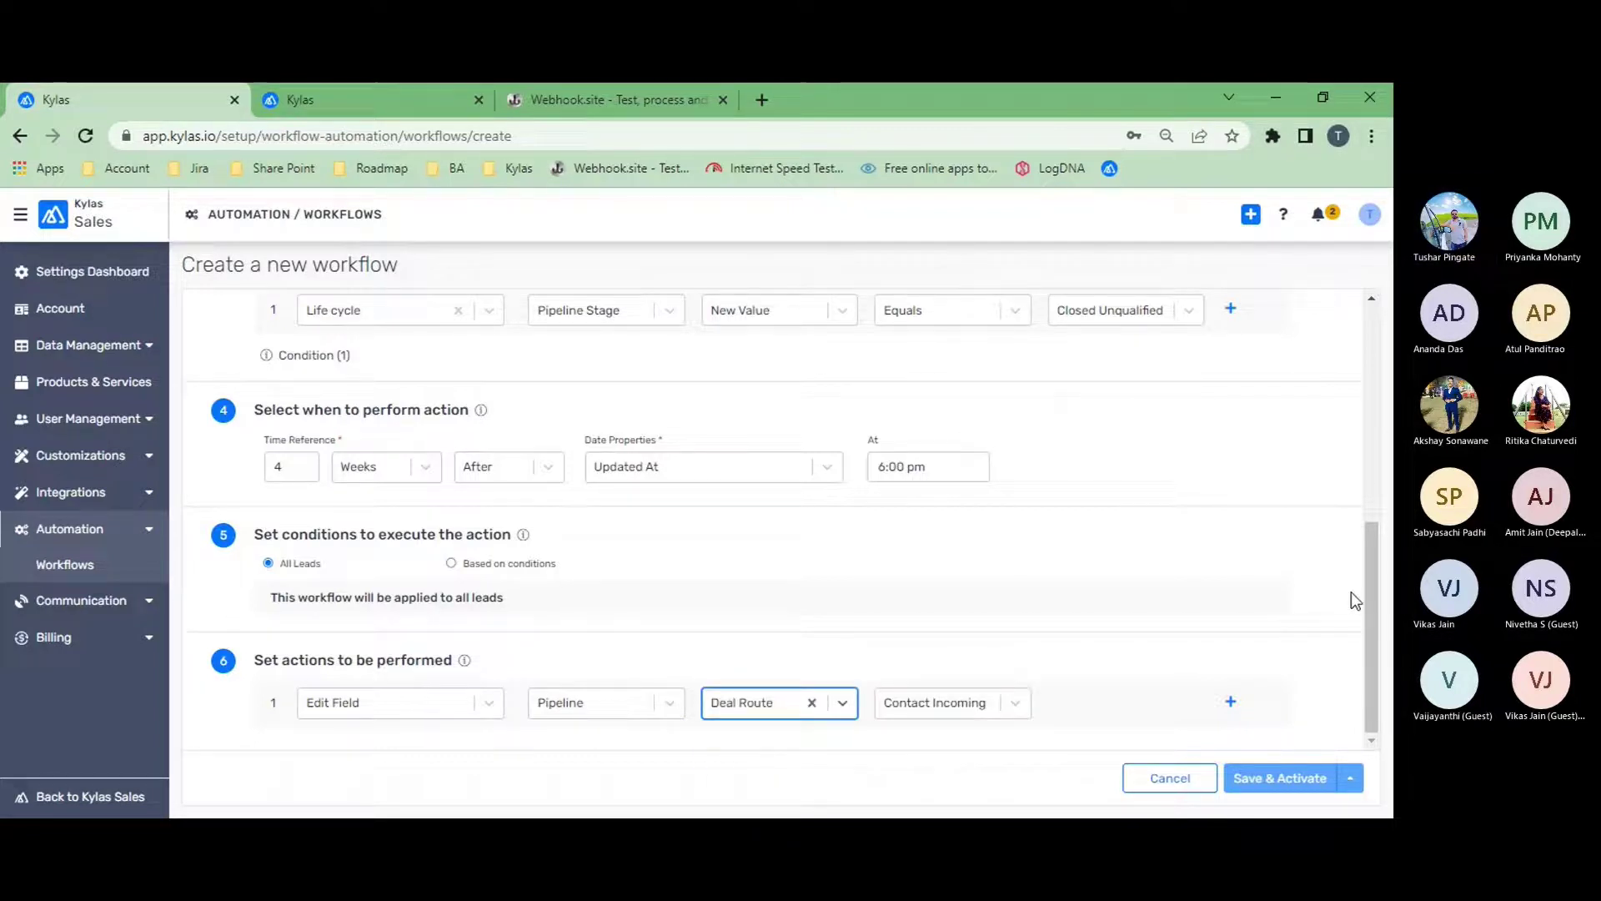
pyautogui.click(1016, 703)
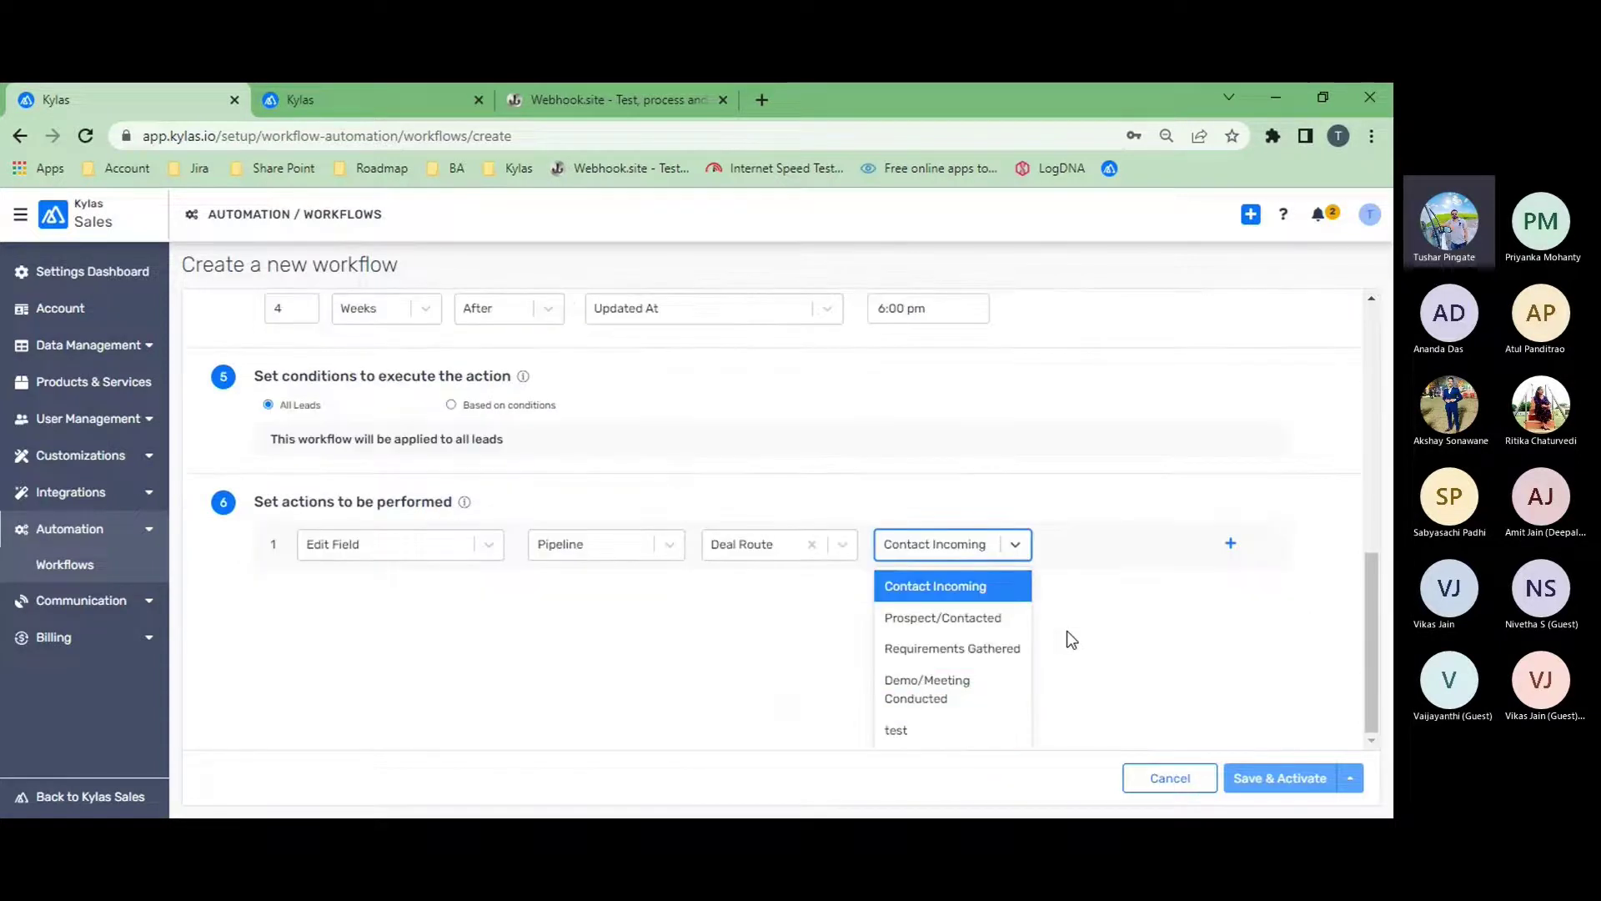
pyautogui.click(956, 618)
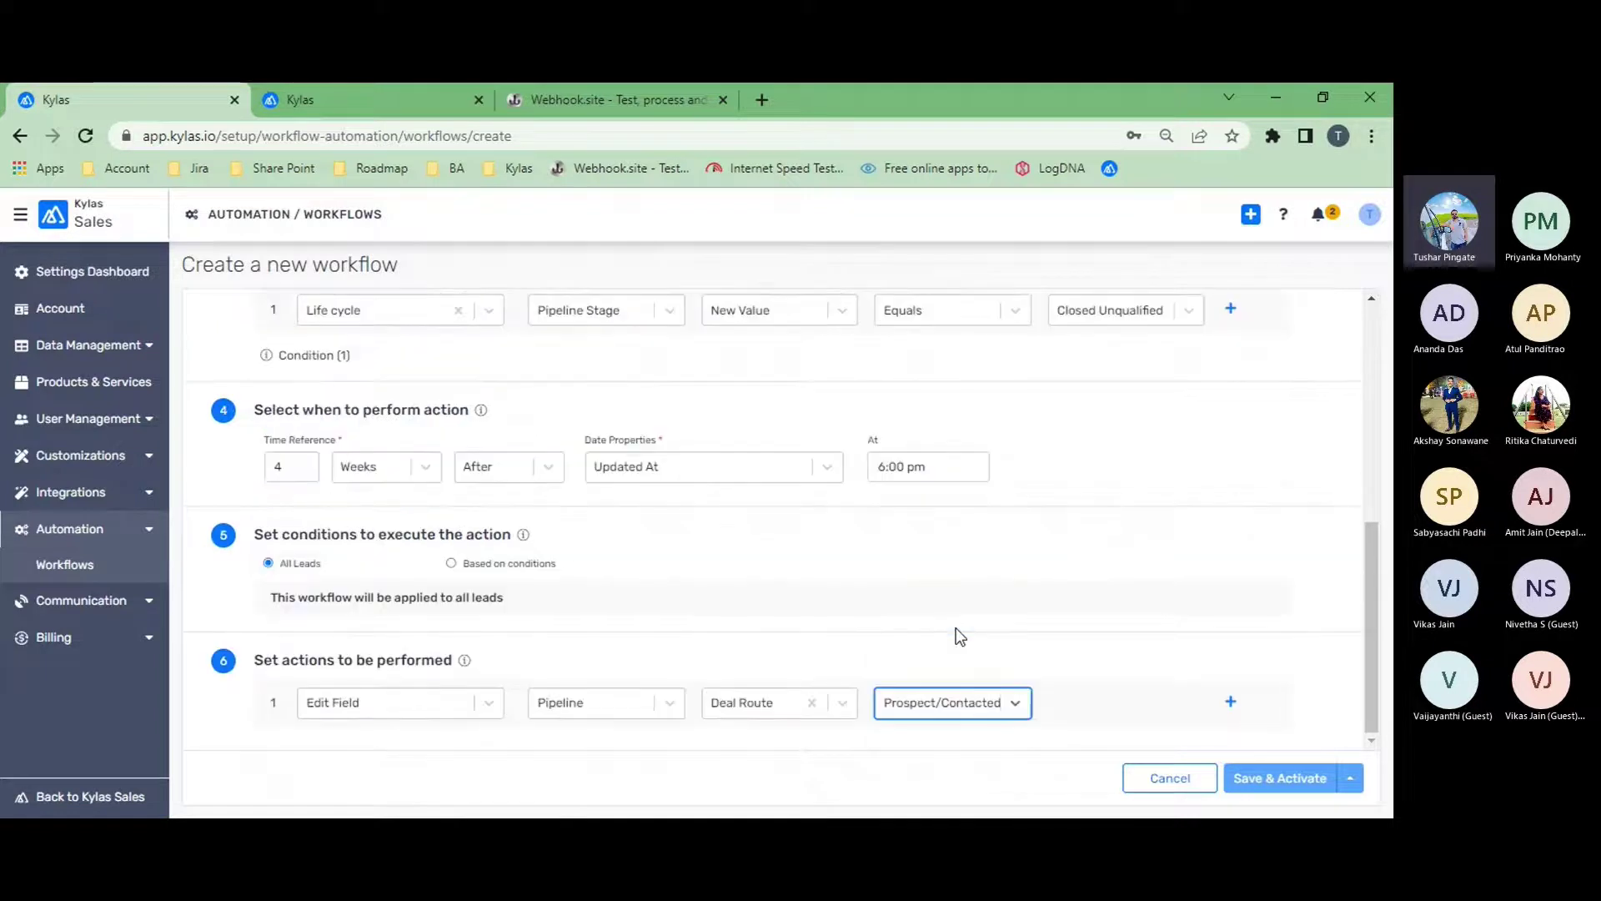
# Review the lead workflow's scheduling condition, action timing, execution conditions and pipeline edit action
pyautogui.scroll(3, 902, 512)
pyautogui.scroll(1, 902, 512)
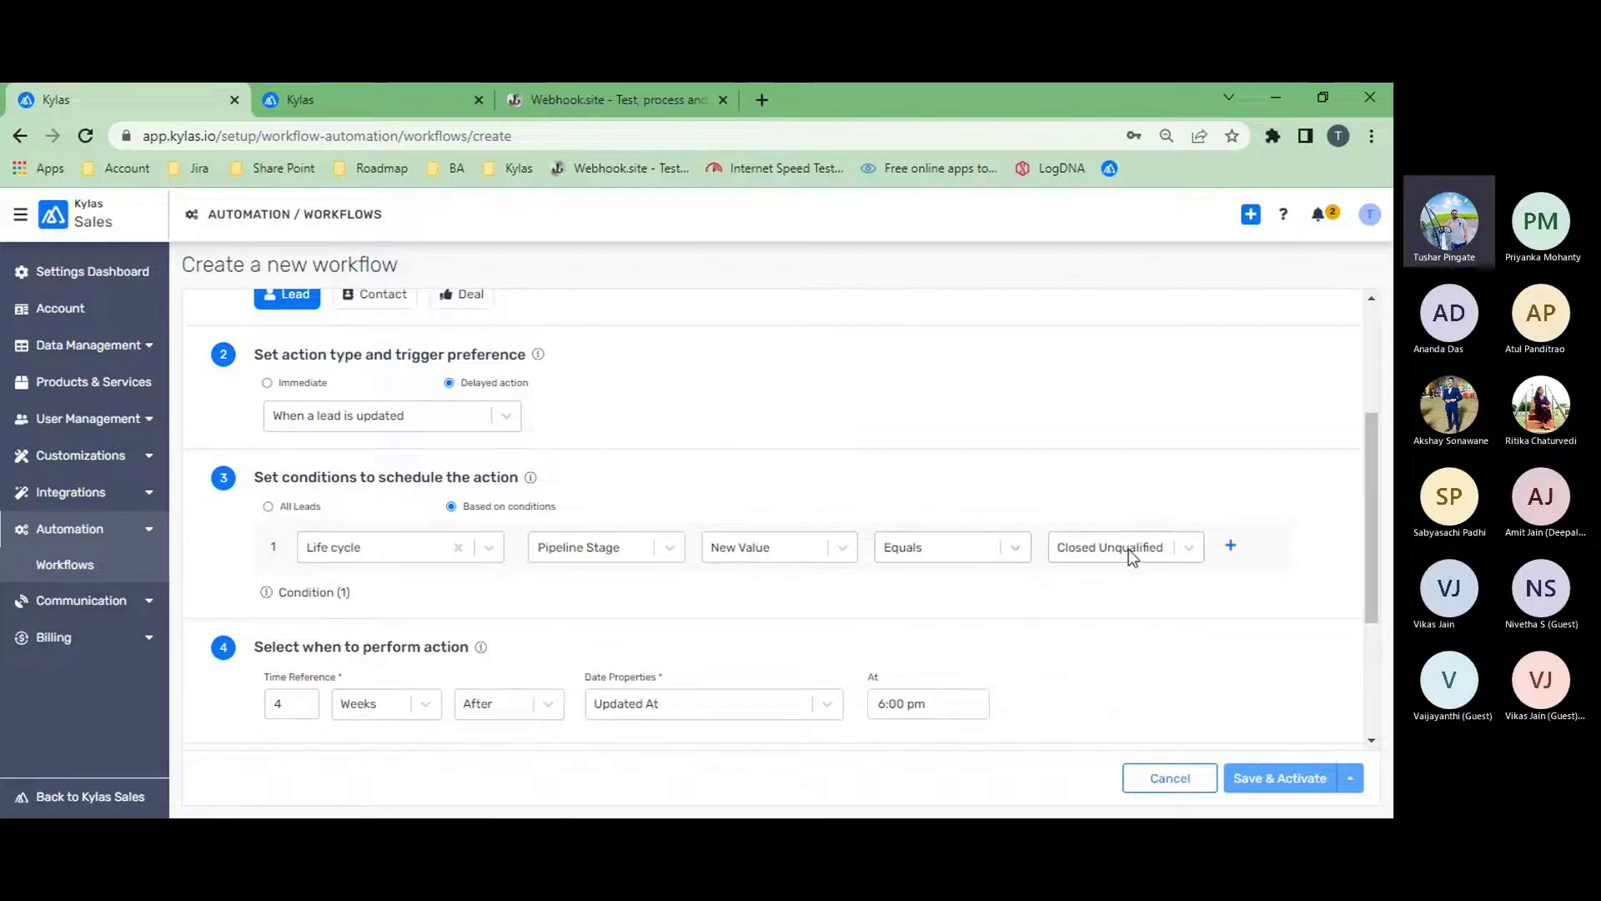
pyautogui.scroll(-3, 1129, 548)
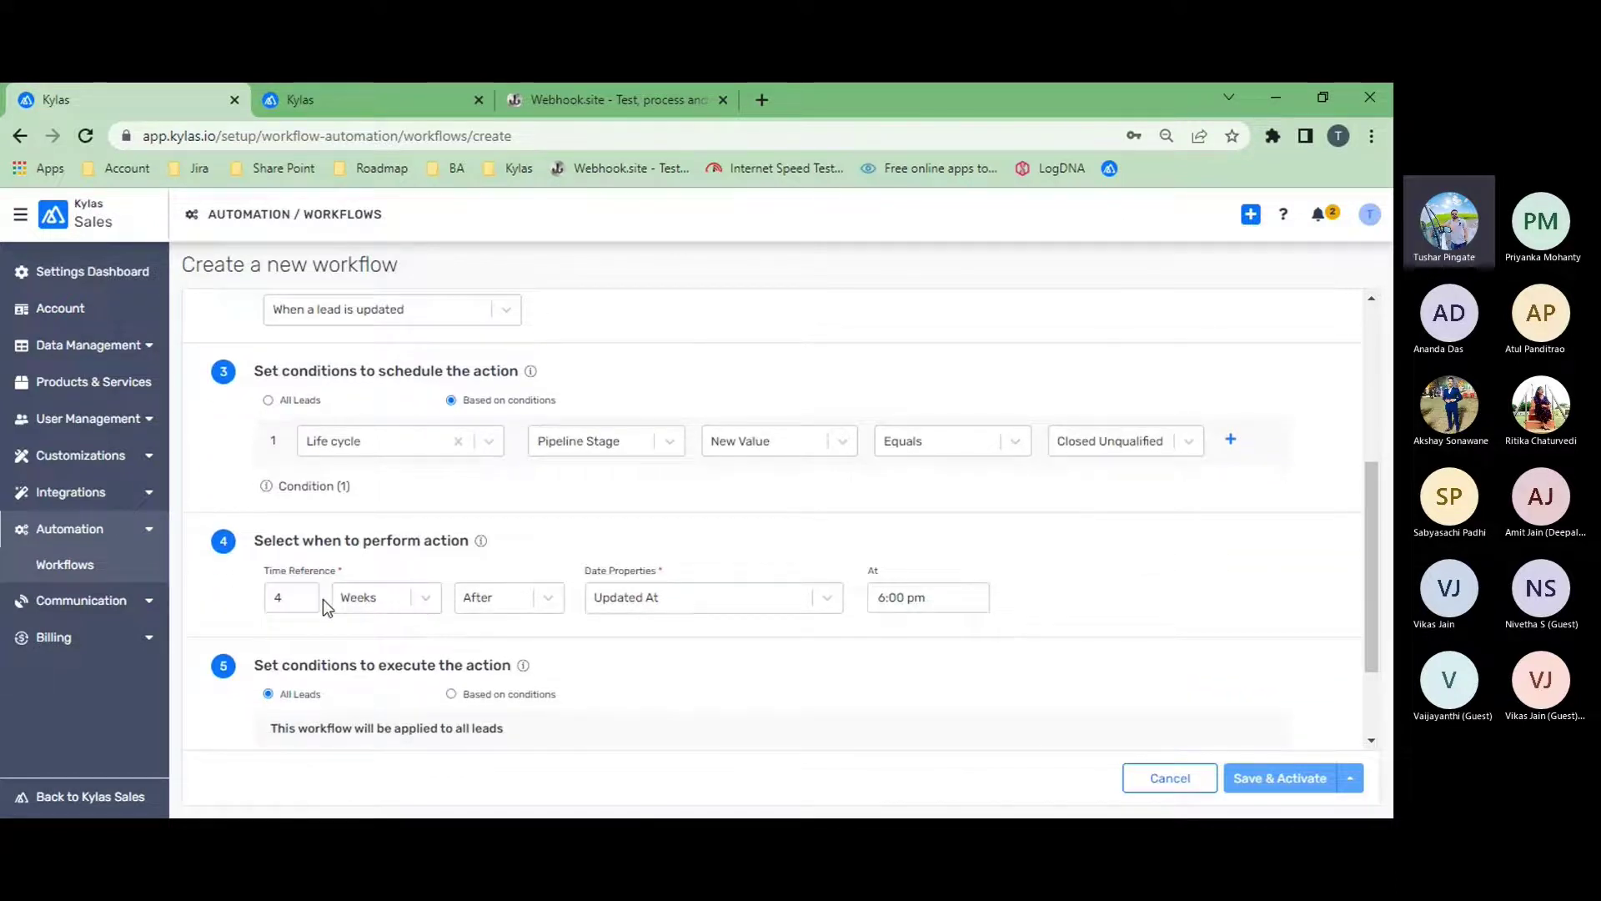
pyautogui.scroll(-1, 323, 599)
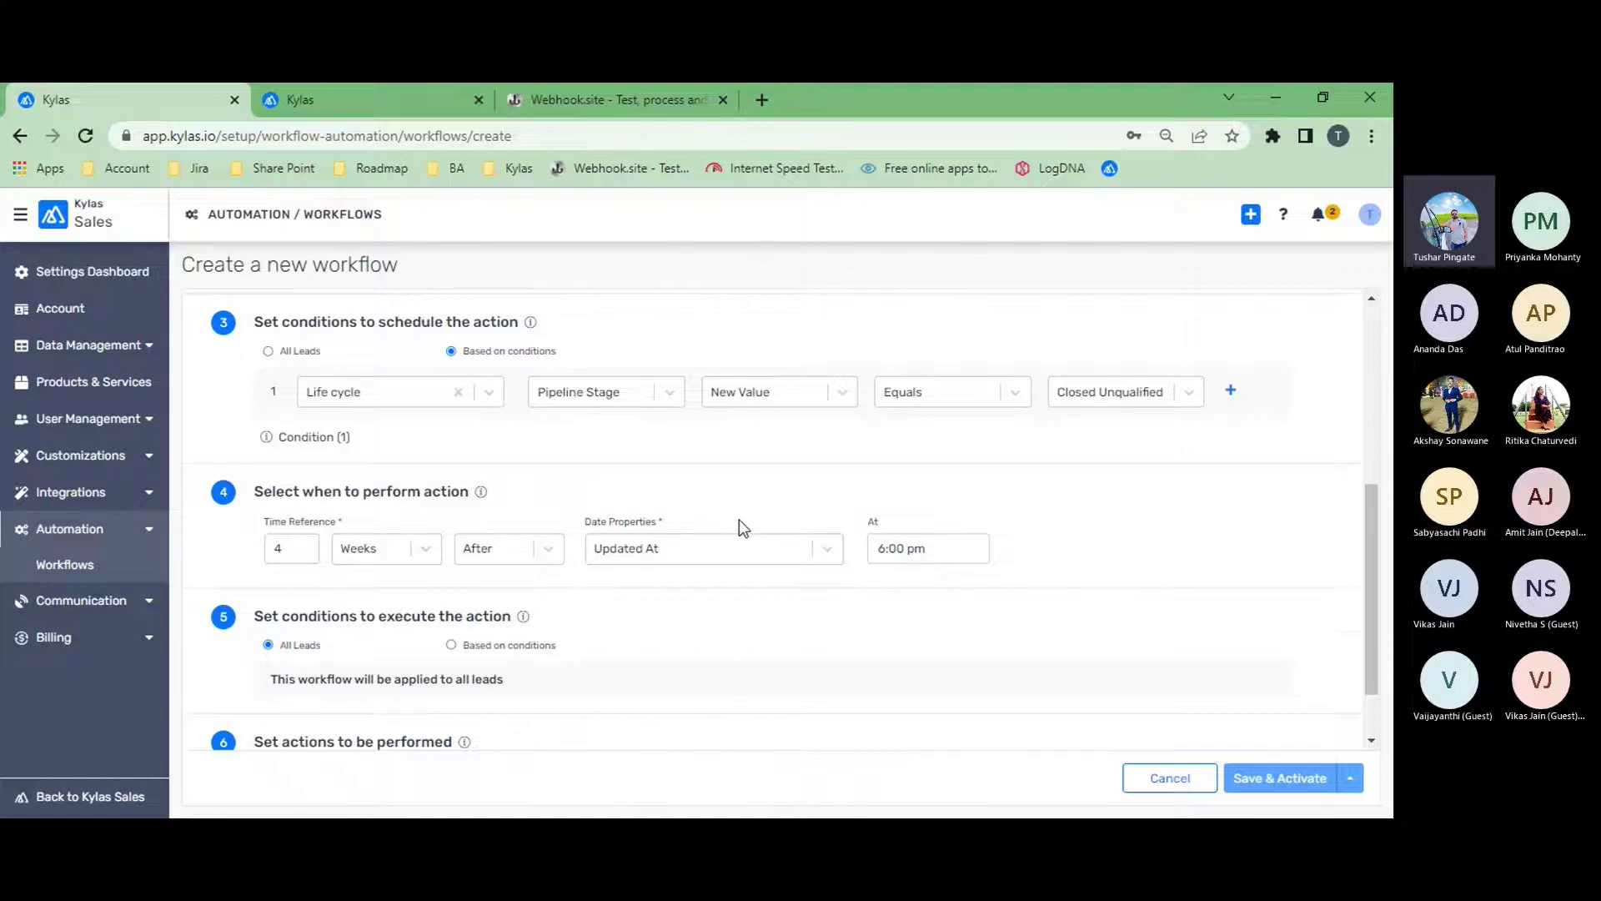
pyautogui.scroll(-2, 741, 527)
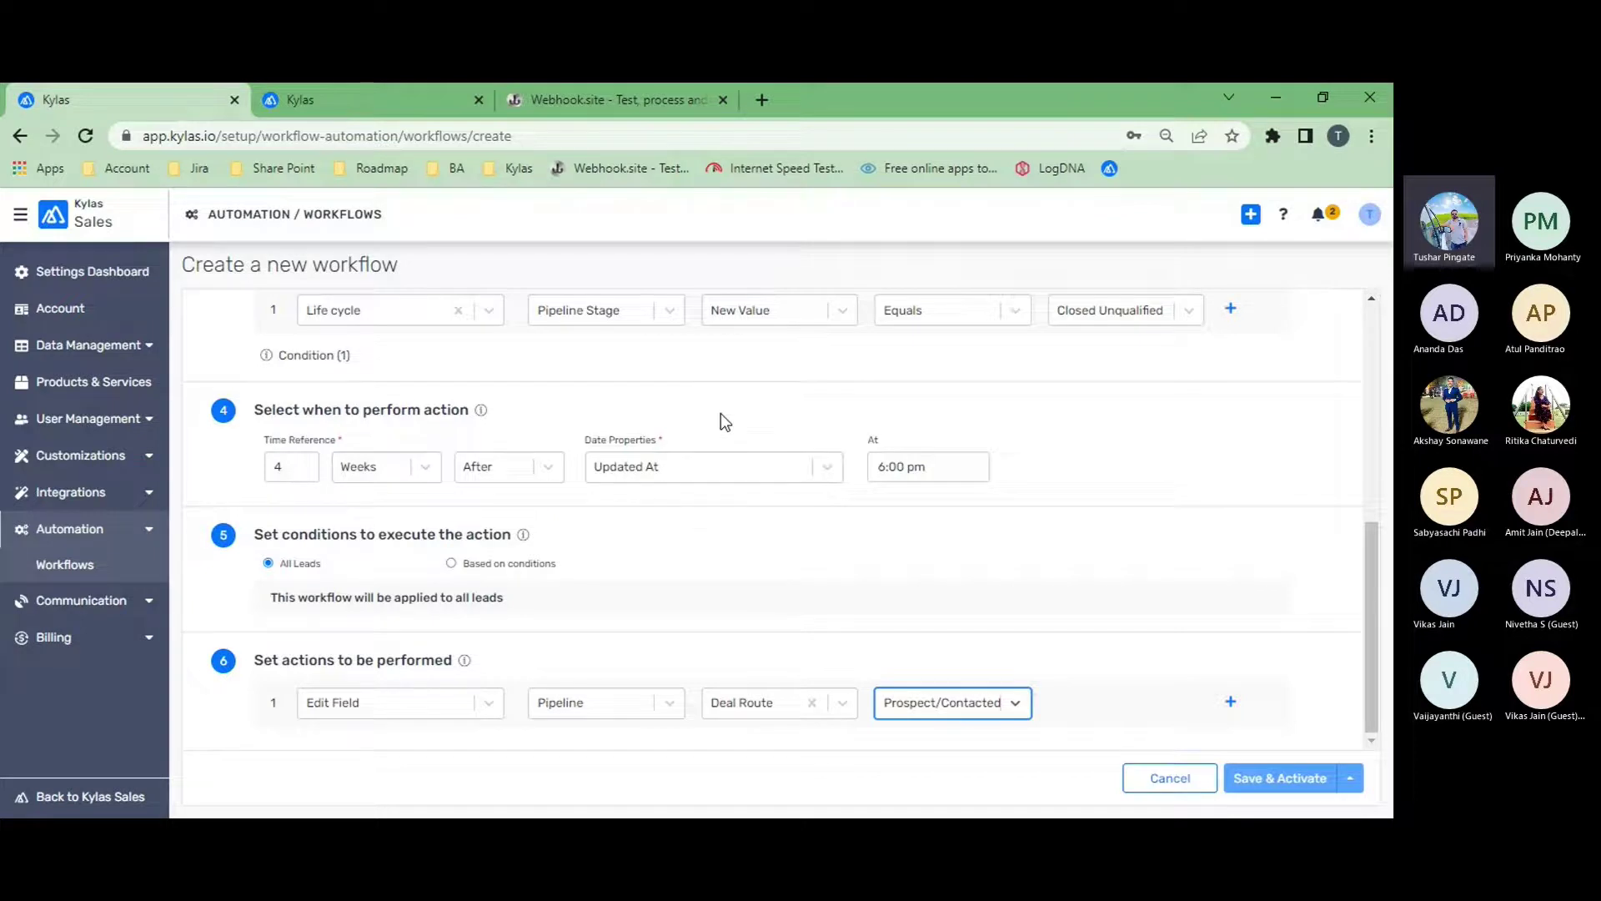
# Switch the workflow's entity to Deal and set its action type to Delayed action
pyautogui.scroll(10, 762, 407)
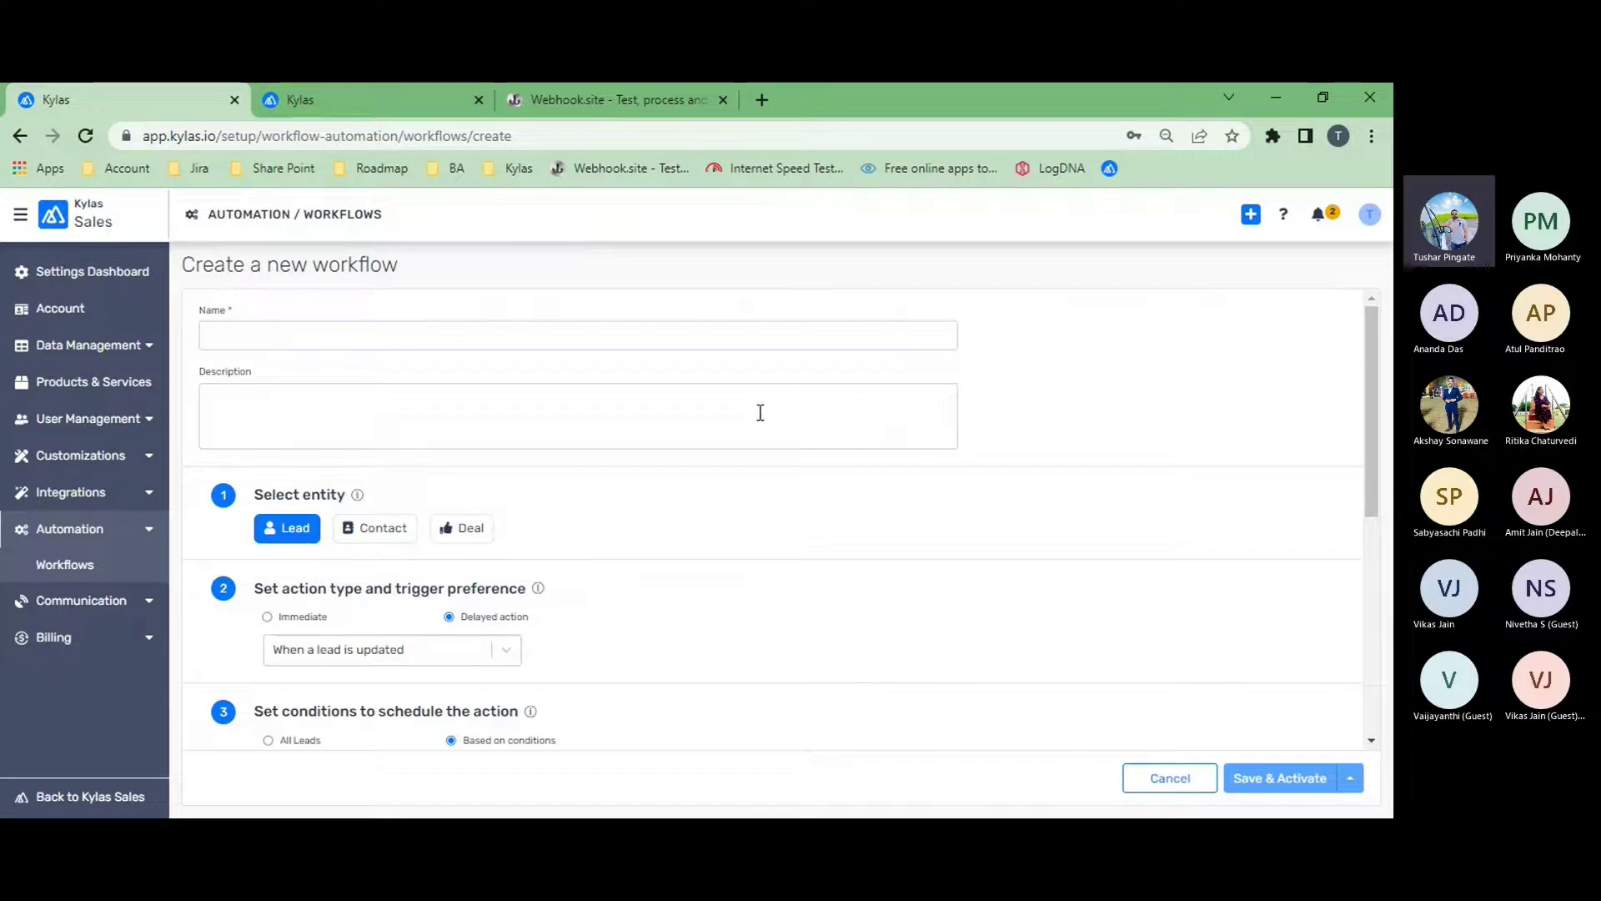
pyautogui.click(463, 533)
pyautogui.scroll(-1, 665, 571)
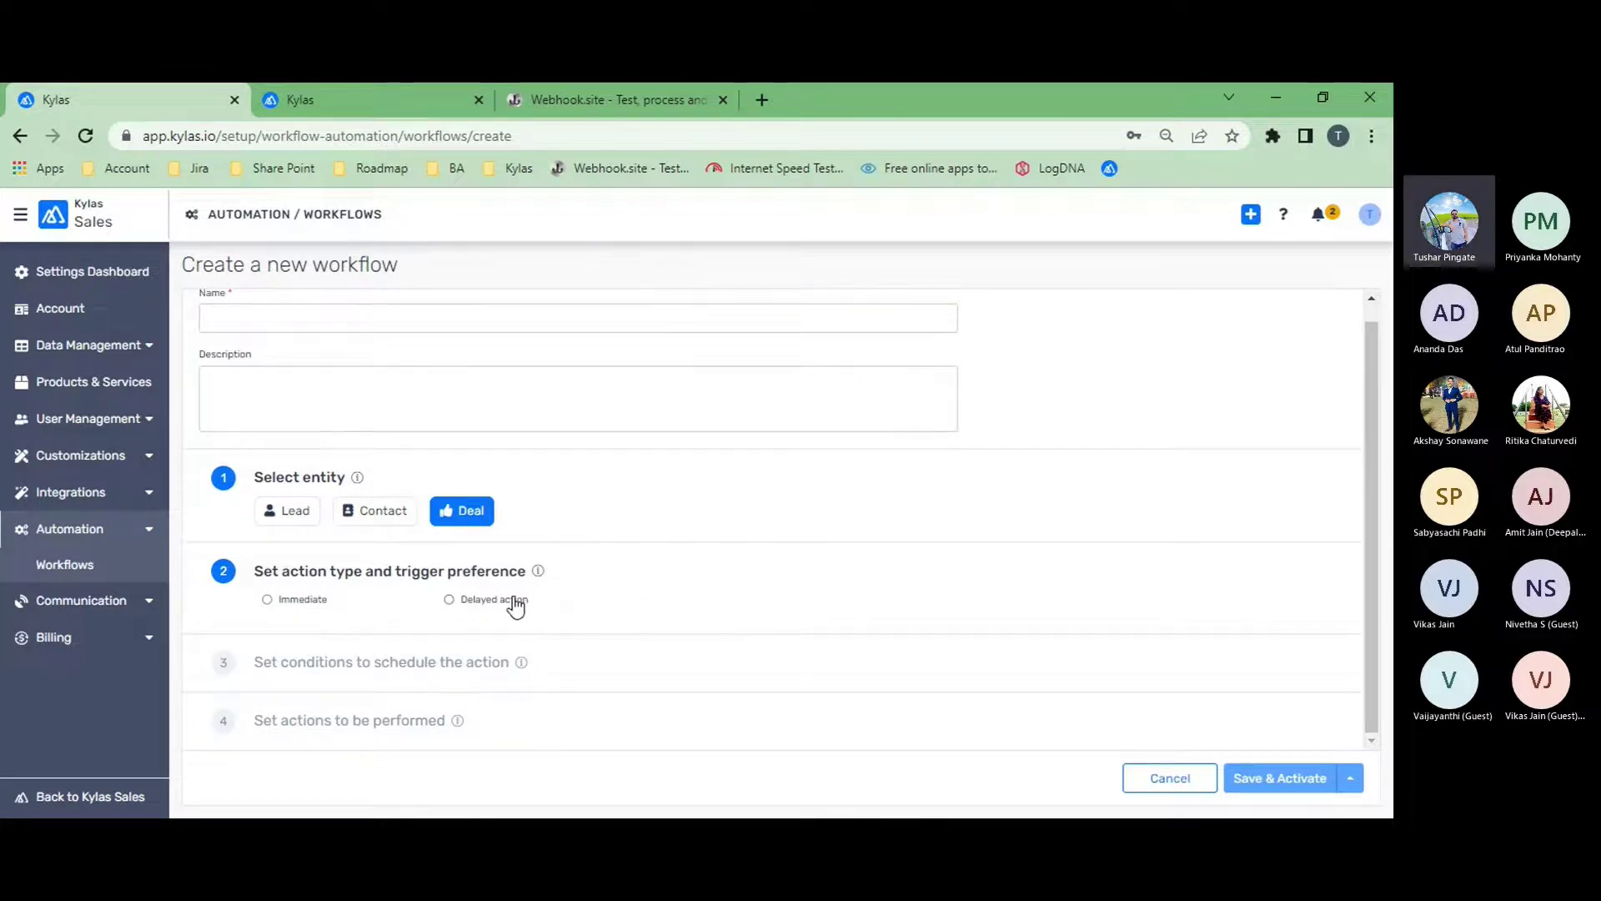
pyautogui.click(449, 600)
pyautogui.scroll(-2, 515, 606)
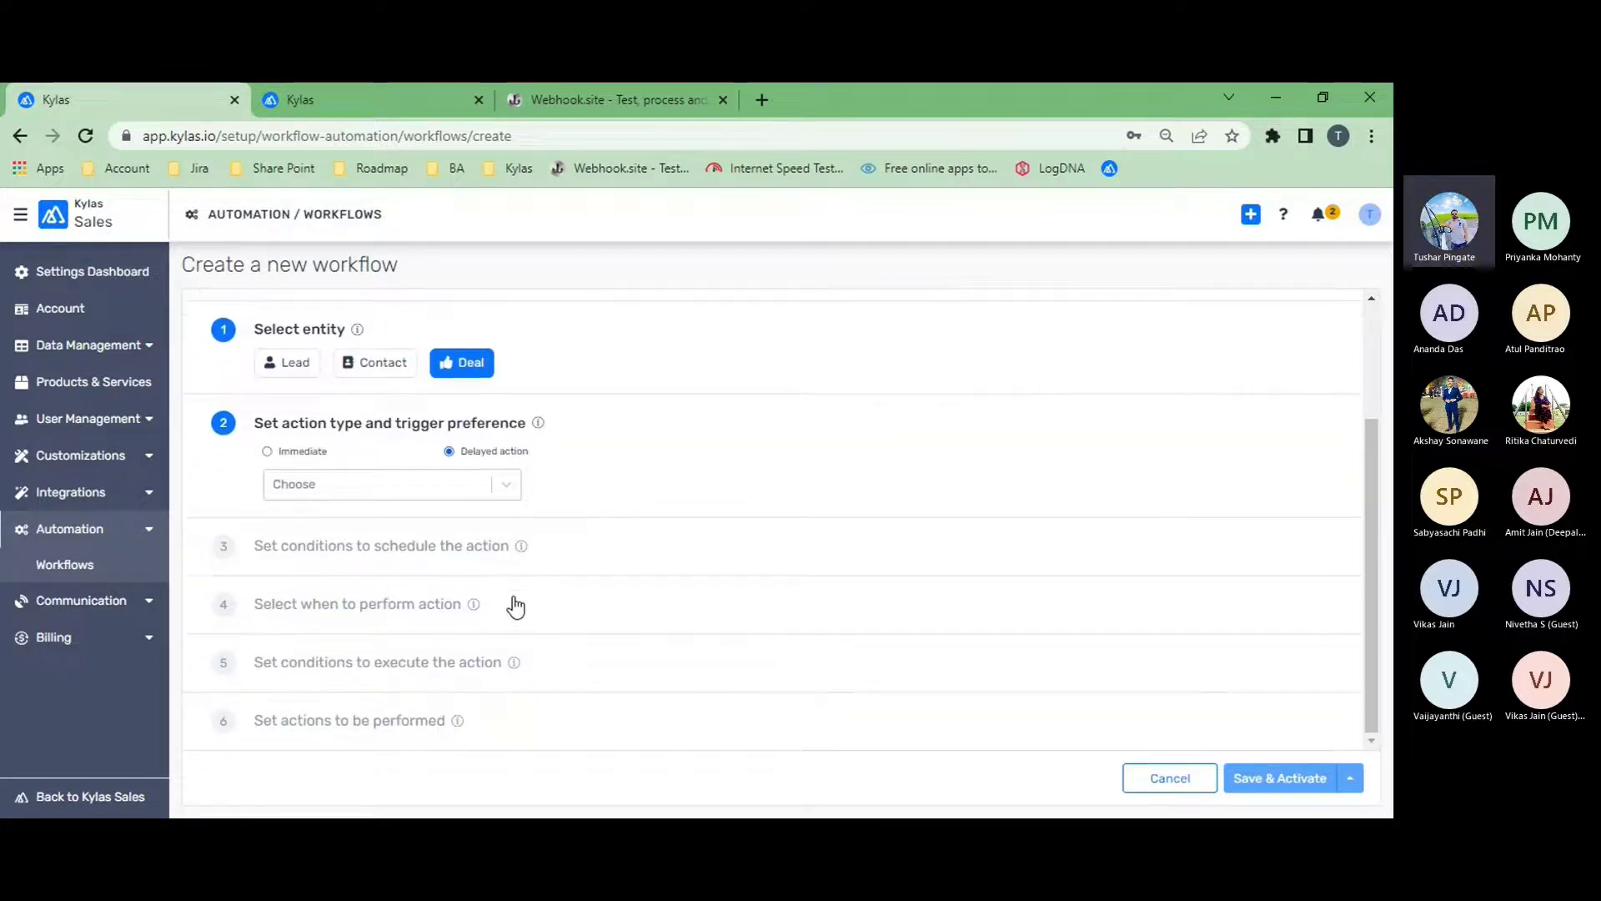
# Trigger the workflow when a deal is created and schedule the action for All Deals
pyautogui.click(486, 492)
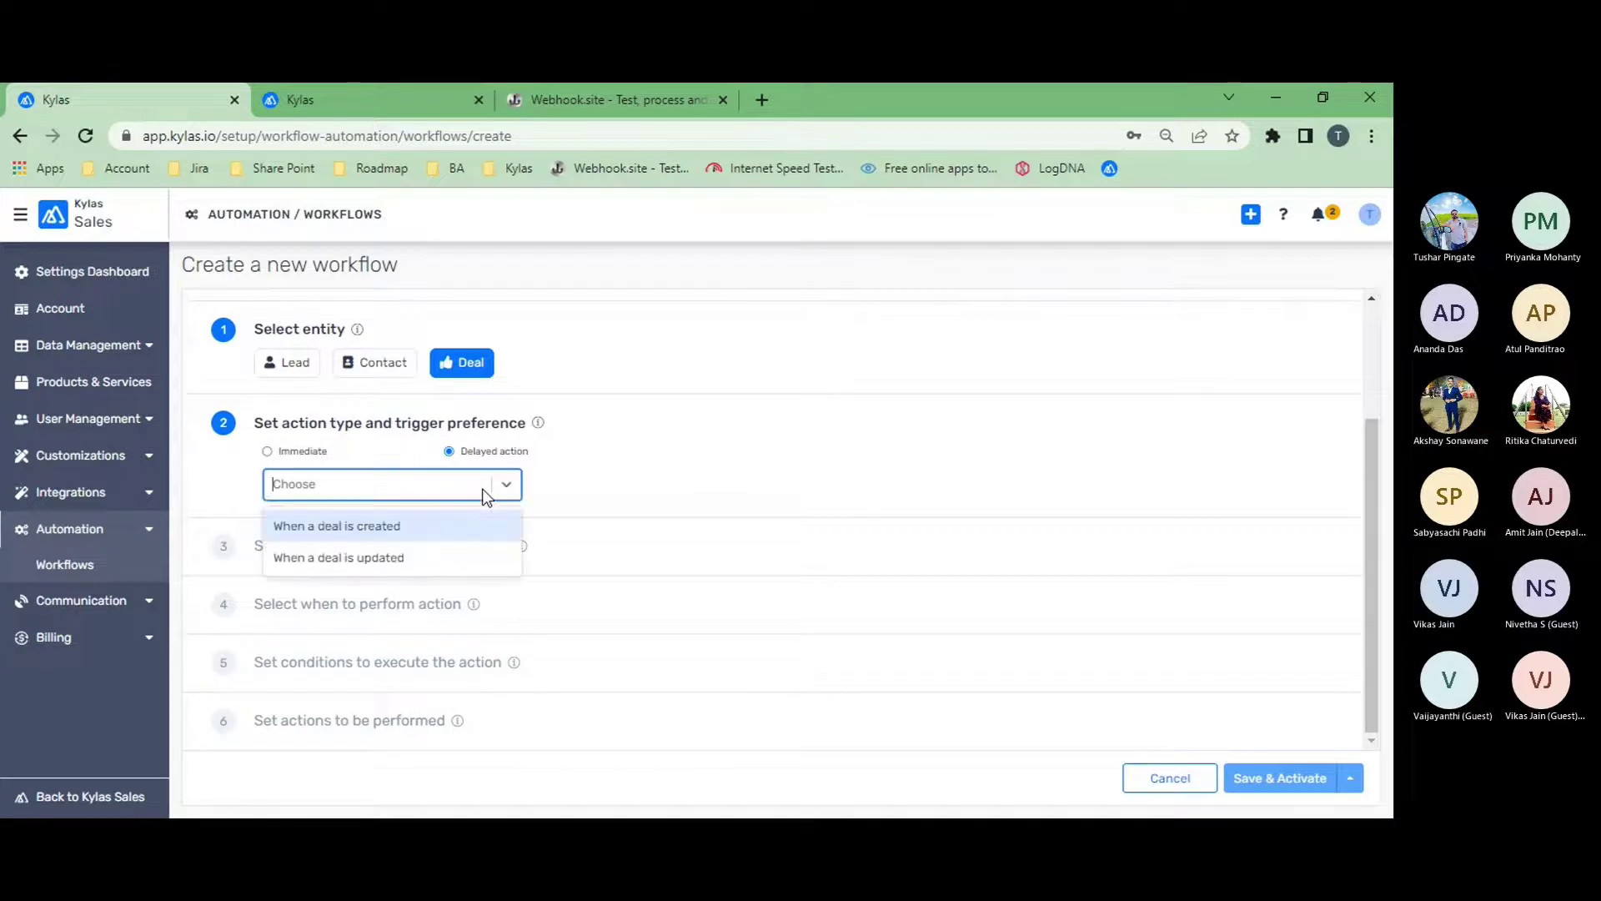
pyautogui.click(437, 527)
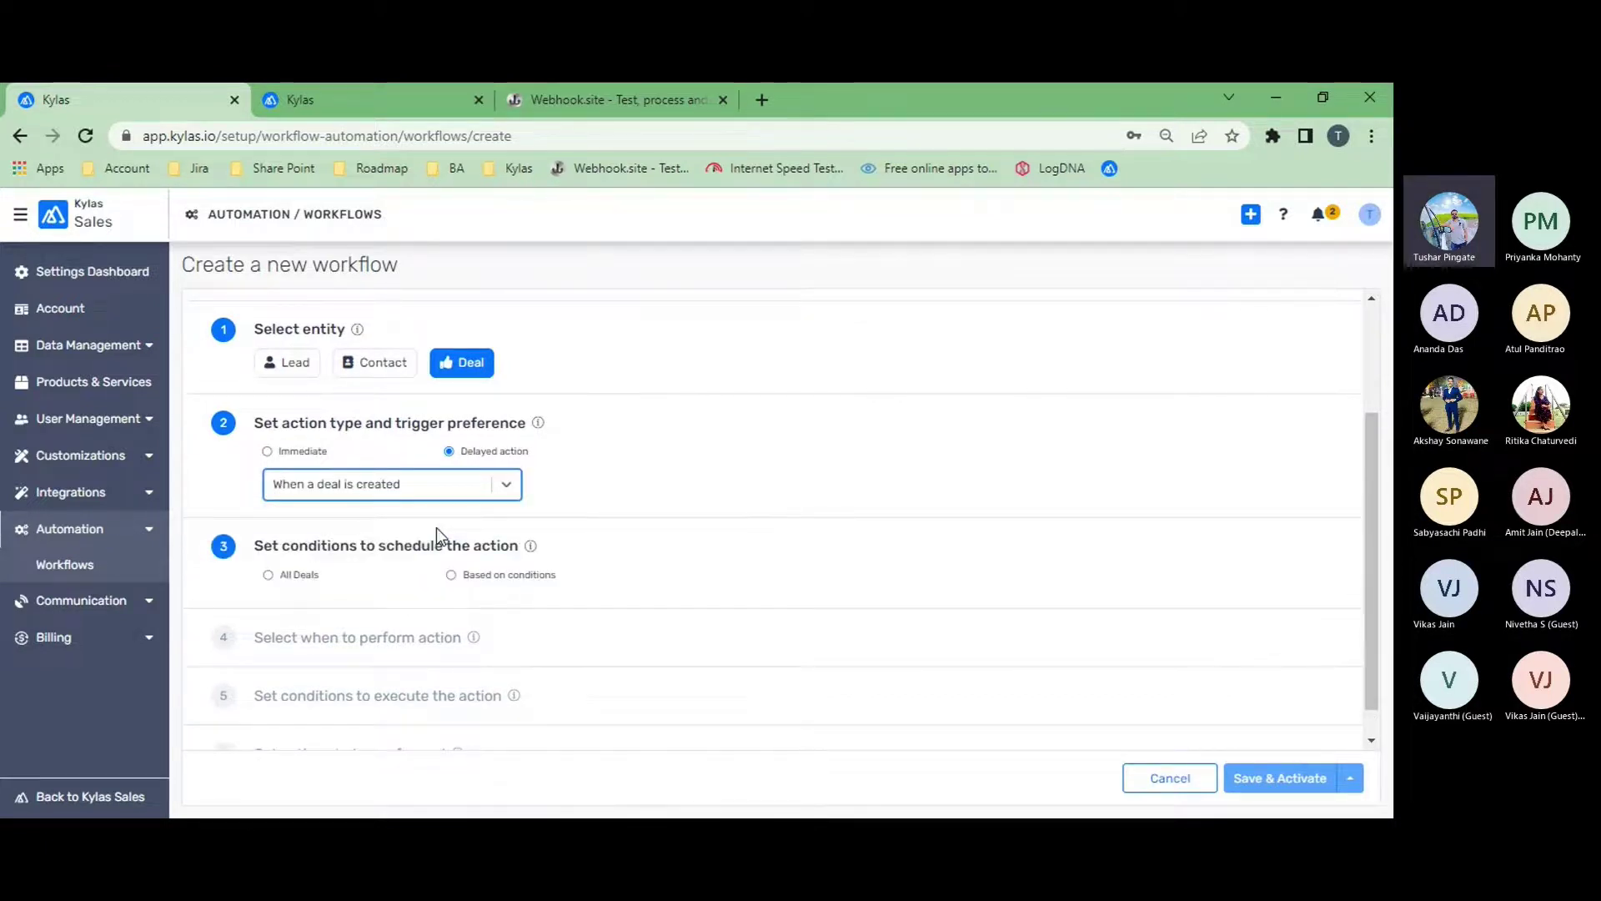
pyautogui.click(268, 575)
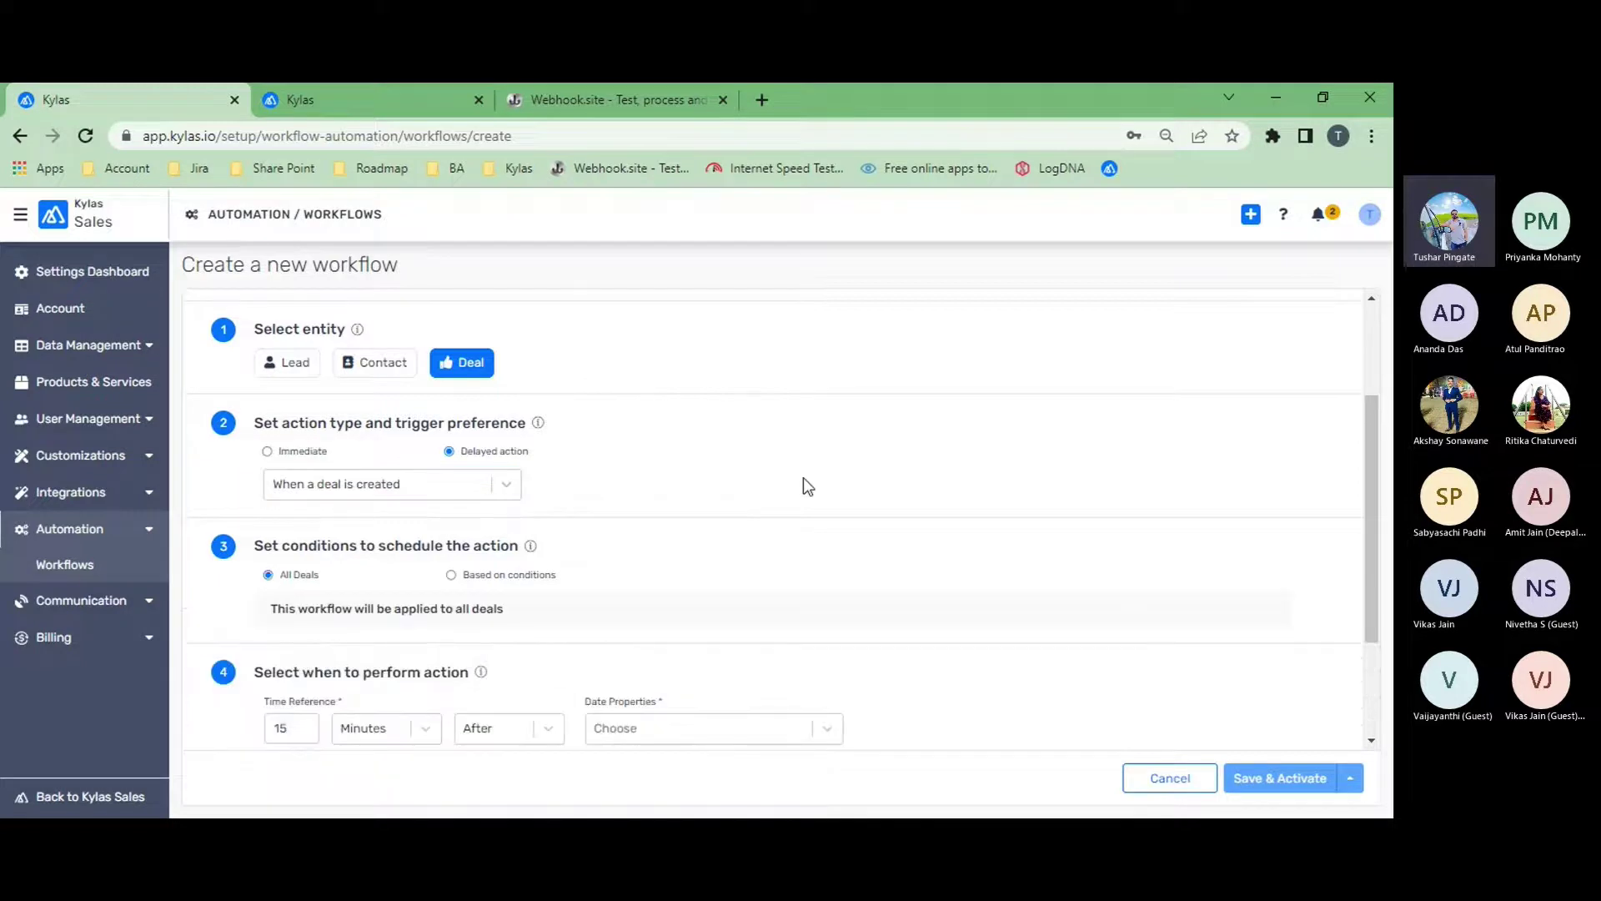
# Set the action to be performed 2 Days Before the deal's Estimated Closure Date
pyautogui.scroll(-3, 802, 478)
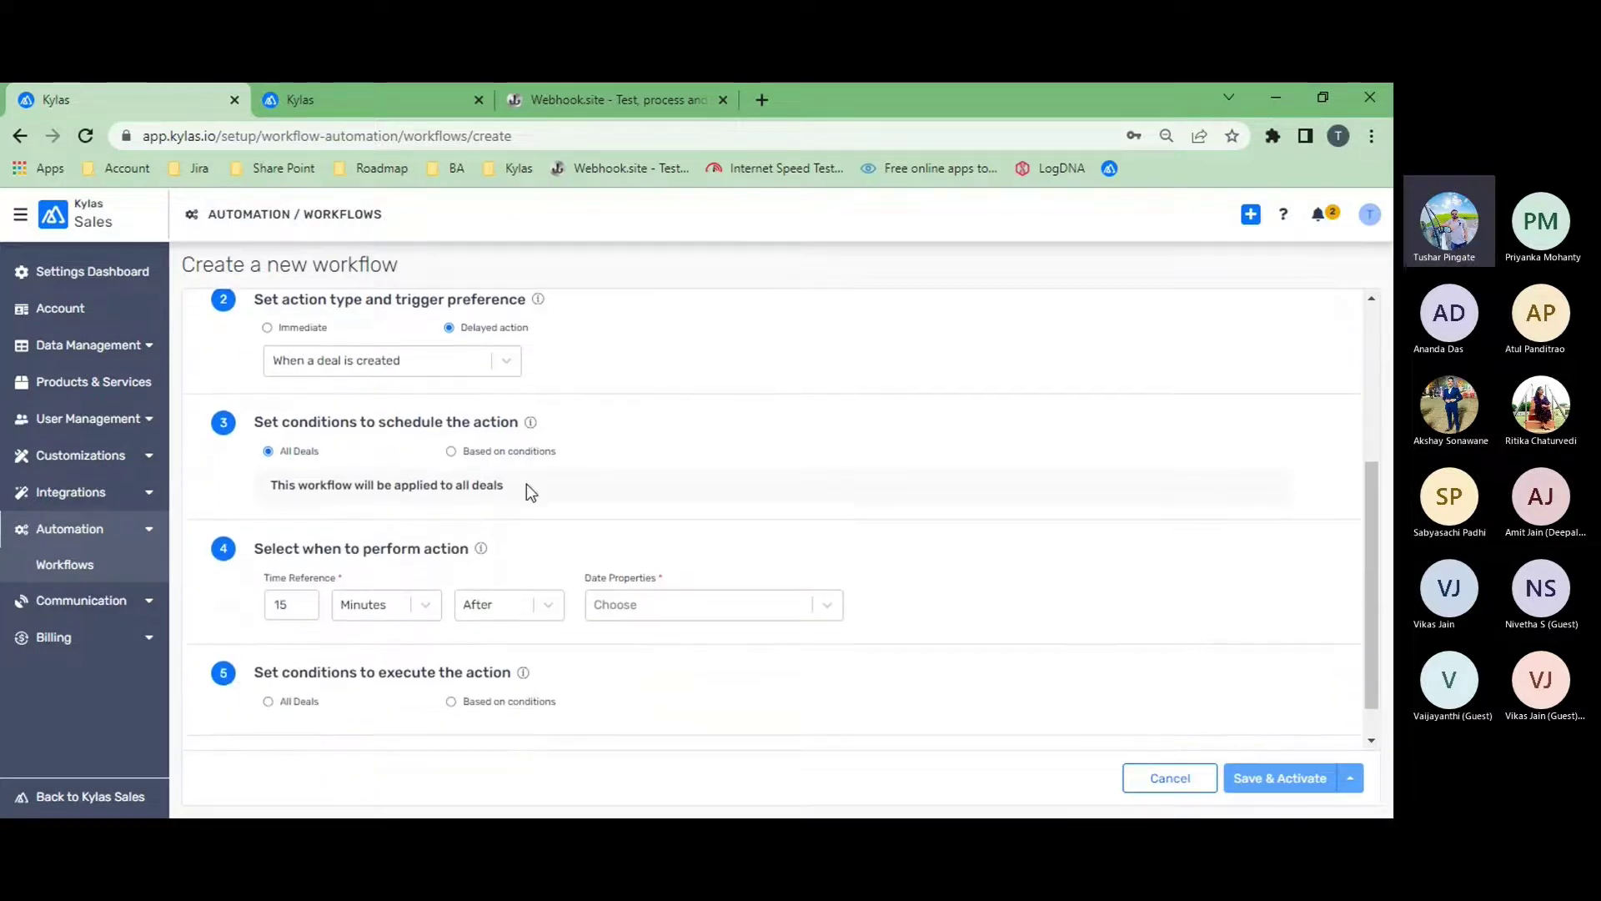
pyautogui.doubleClick(303, 607)
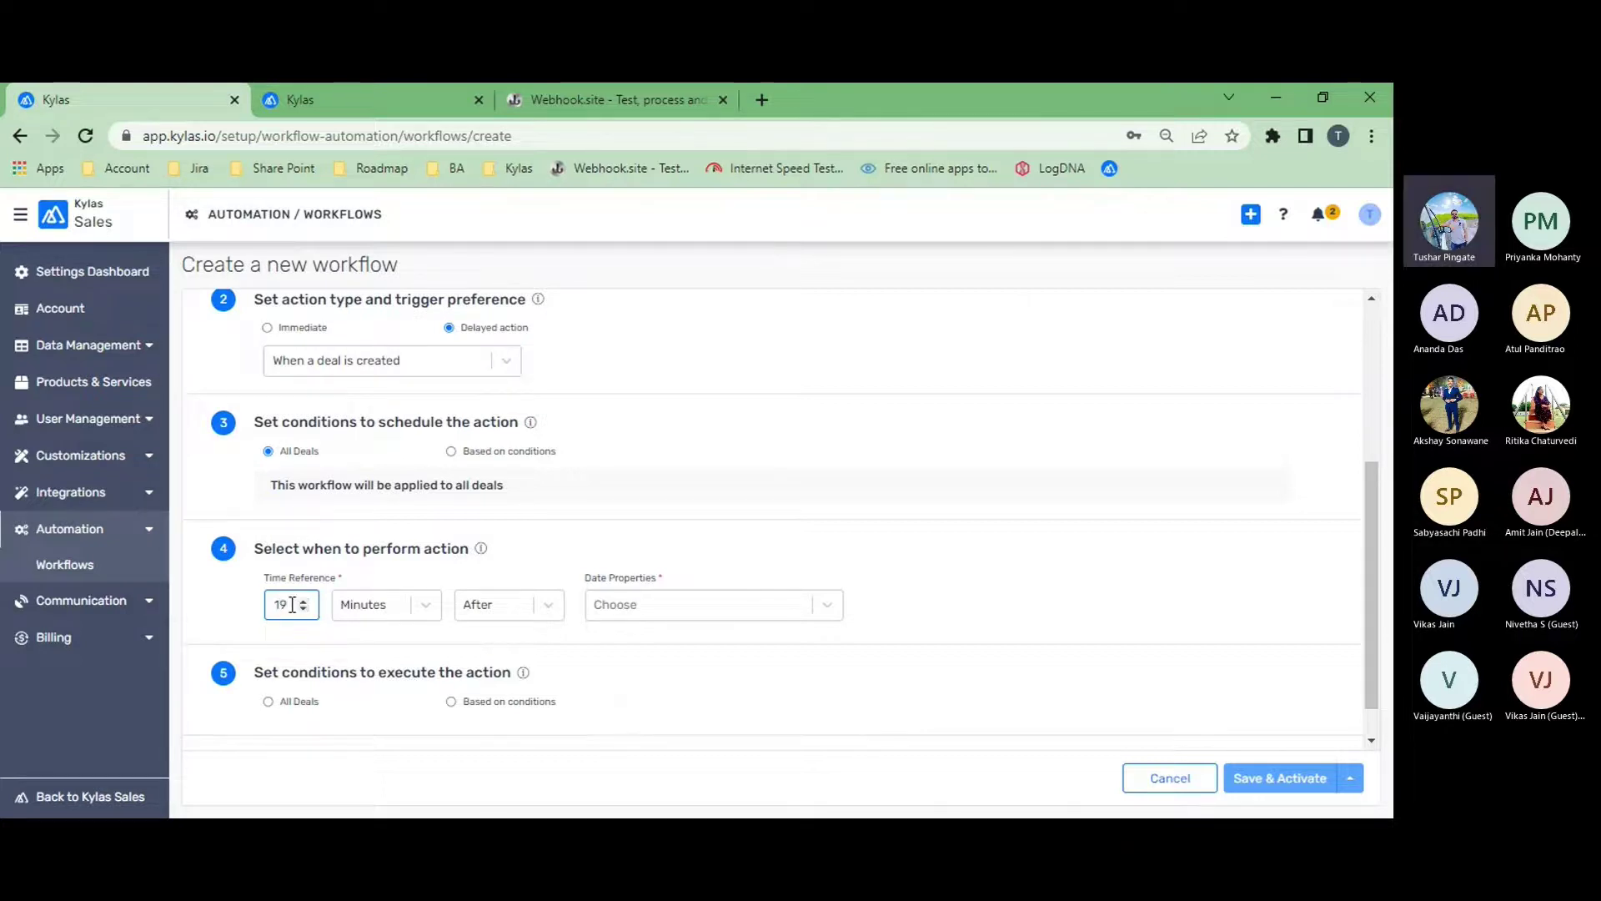
pyautogui.press('BackSpace')
pyautogui.write('2')
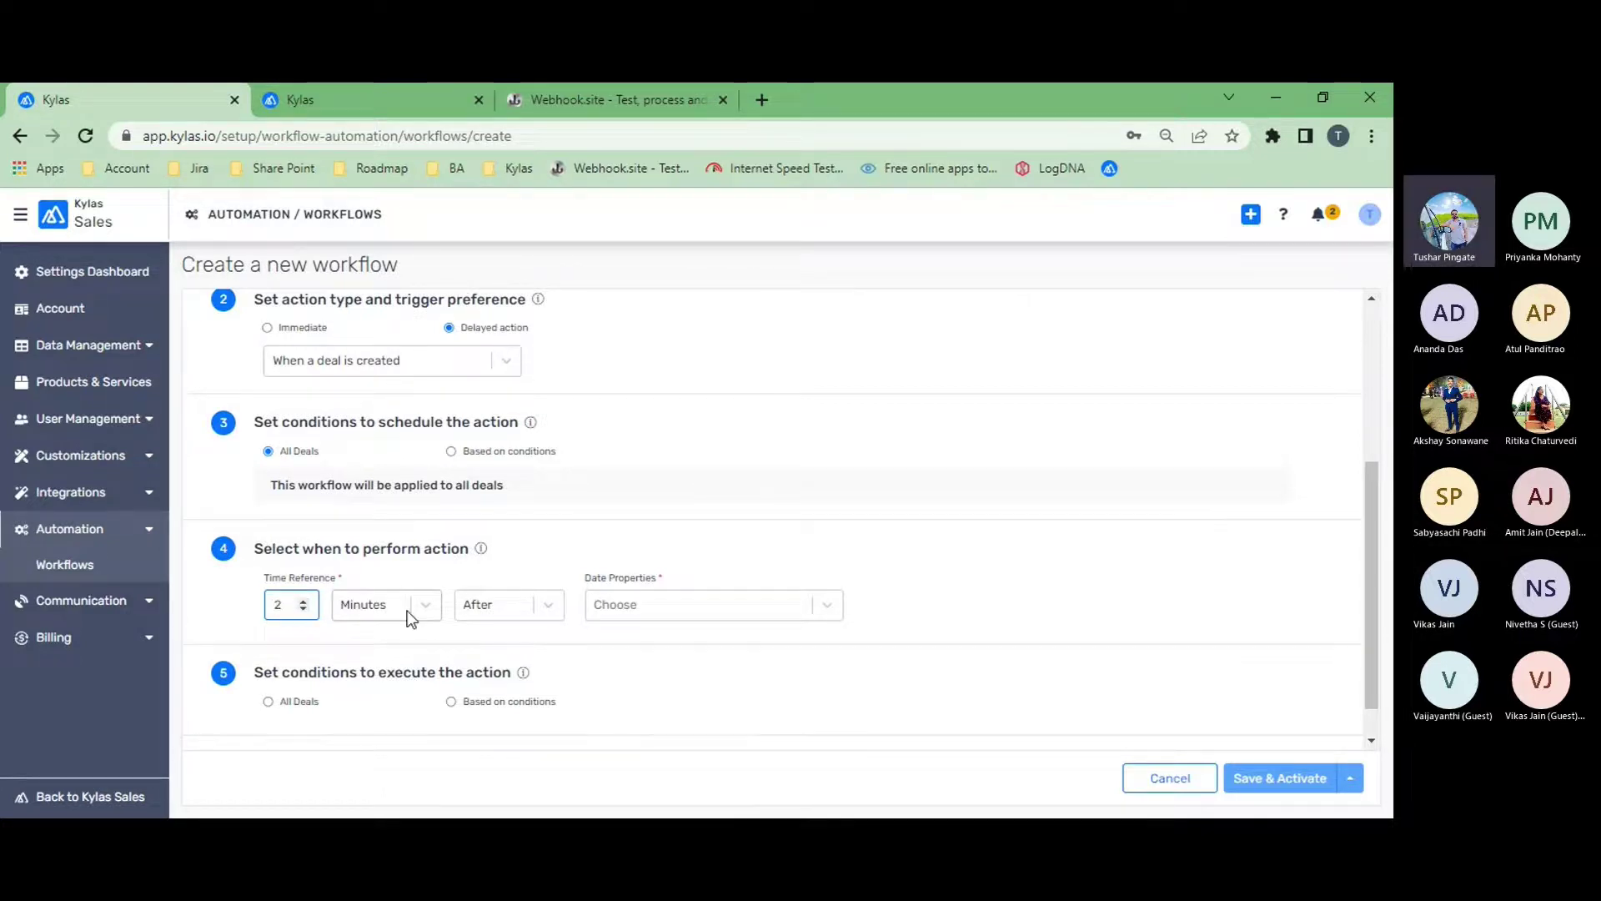
pyautogui.click(411, 617)
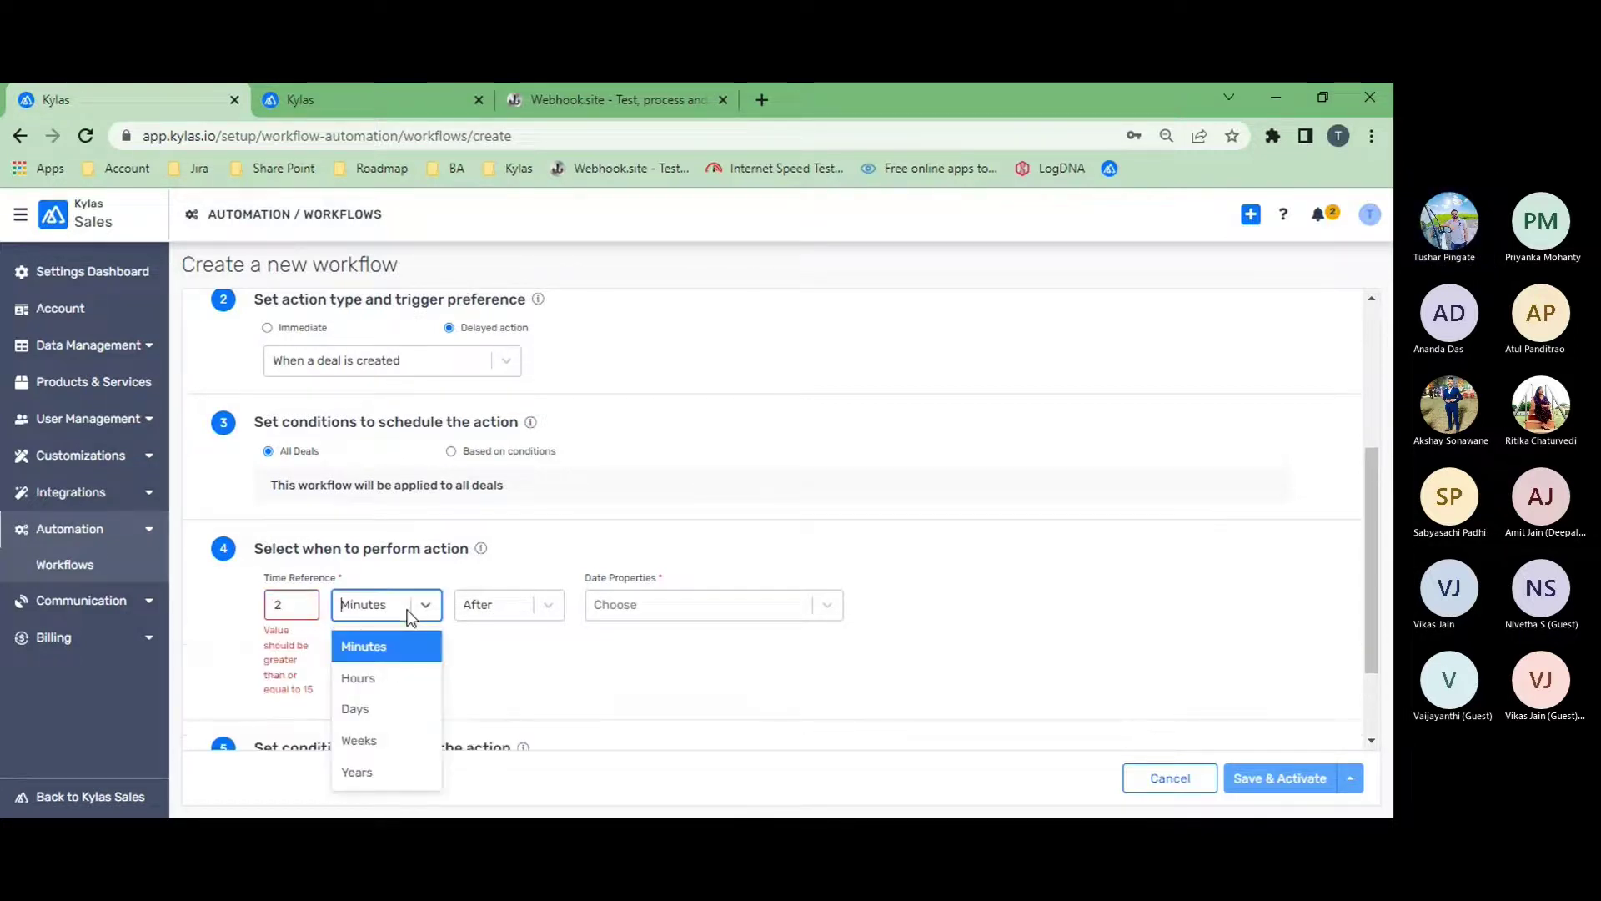
pyautogui.click(382, 709)
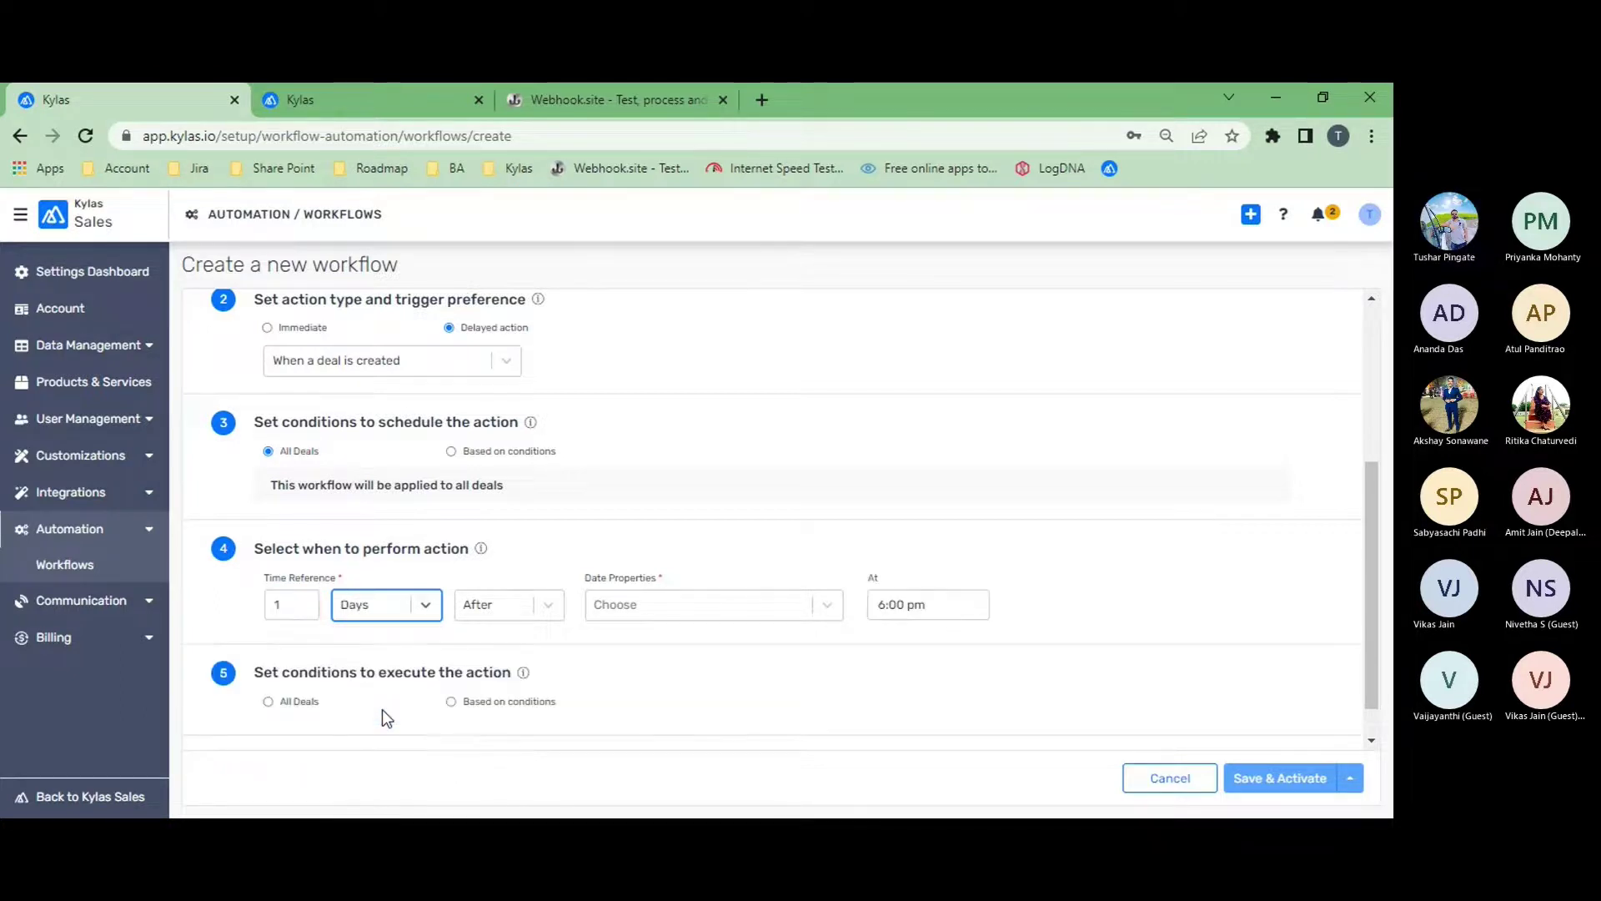
pyautogui.click(303, 600)
pyautogui.click(521, 613)
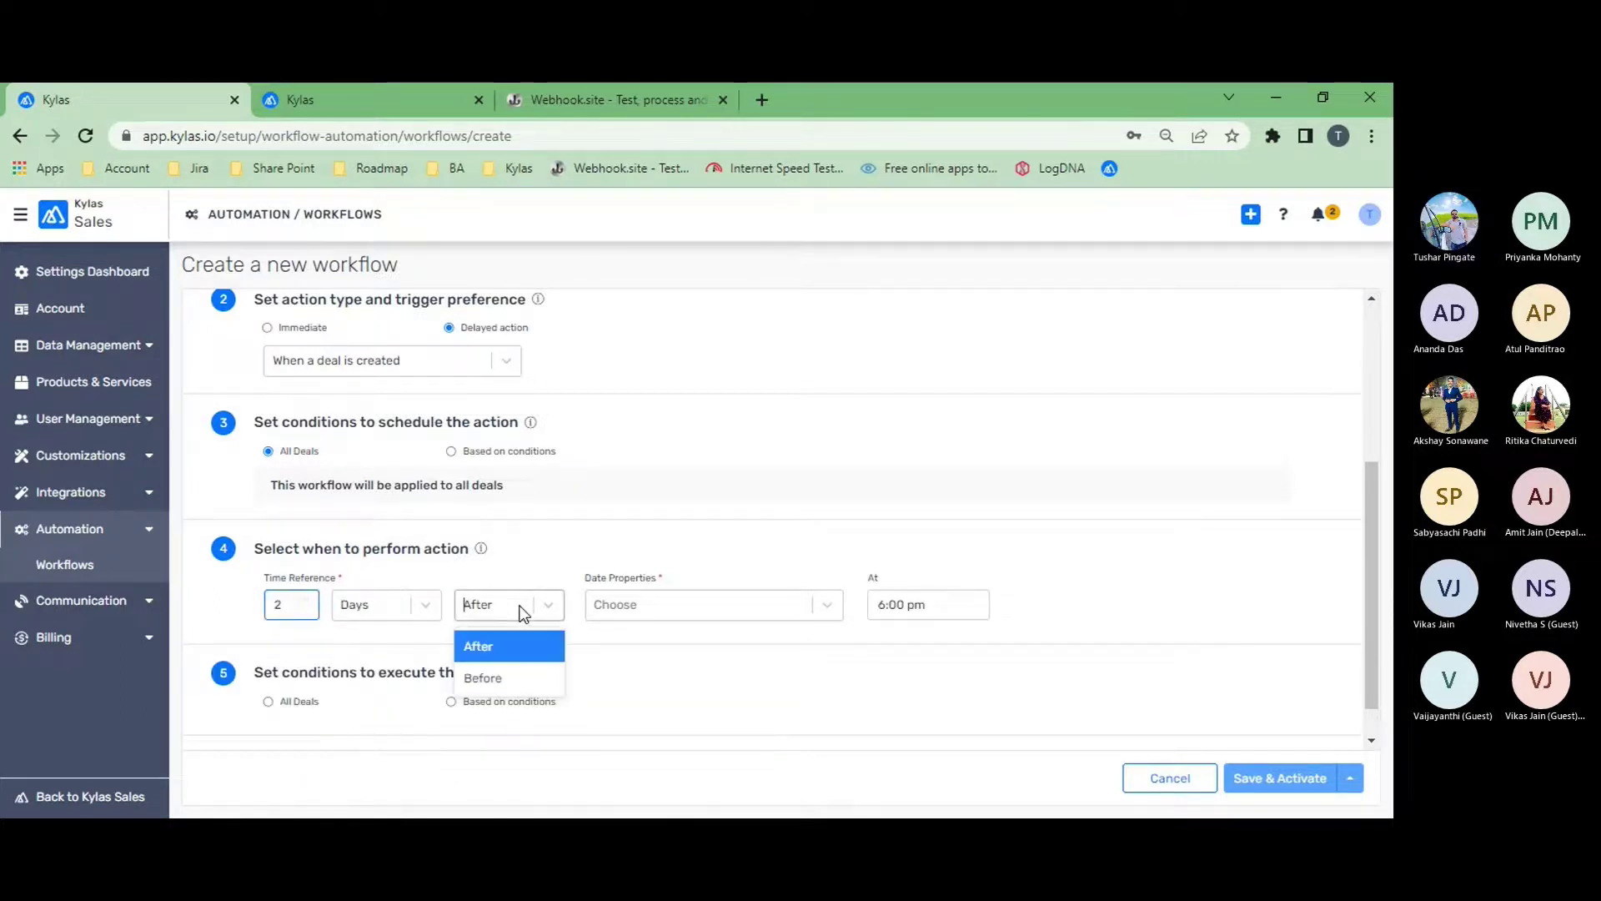
pyautogui.click(531, 689)
pyautogui.click(771, 610)
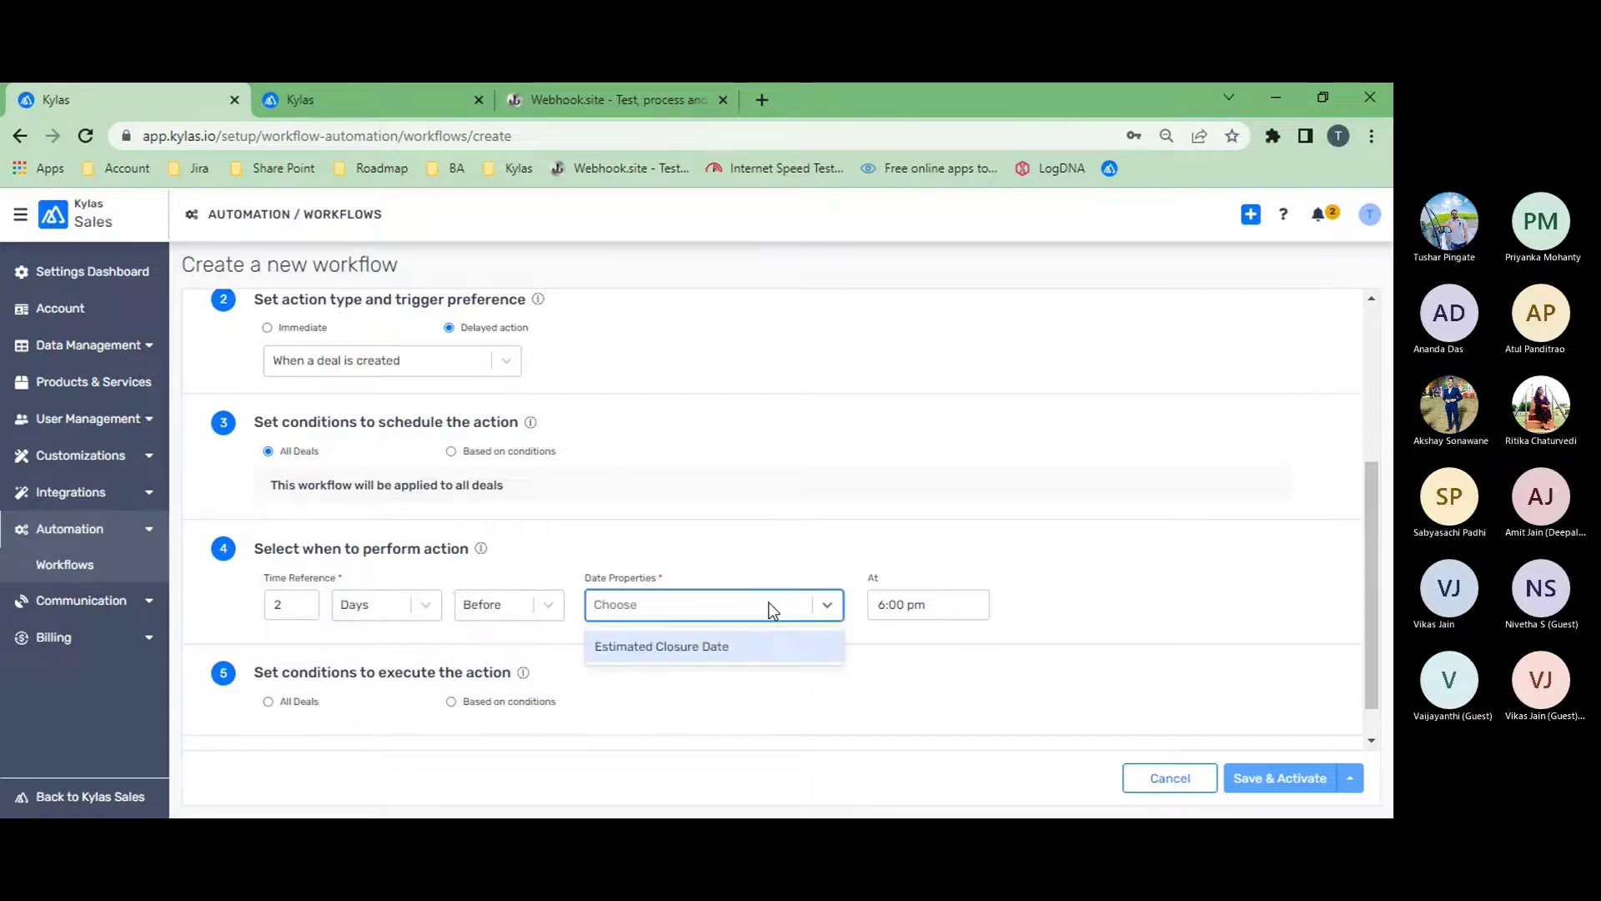
pyautogui.click(757, 649)
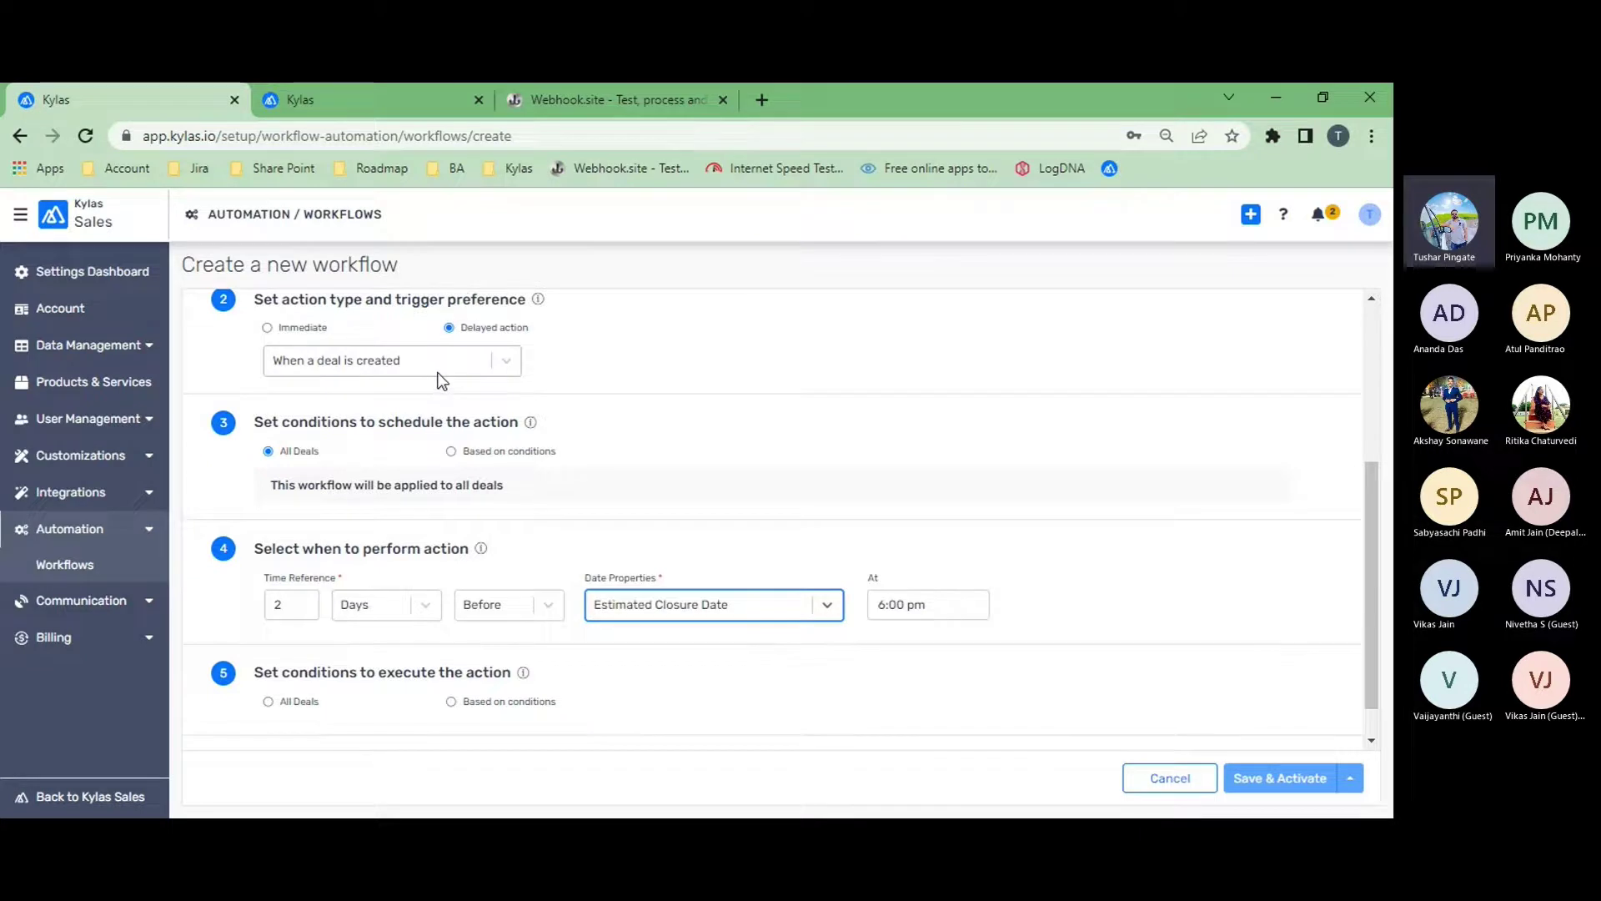
# Set the time at which the action is performed to 9:00 am
pyautogui.moveTo(924, 604); pyautogui.dragTo(859, 619)
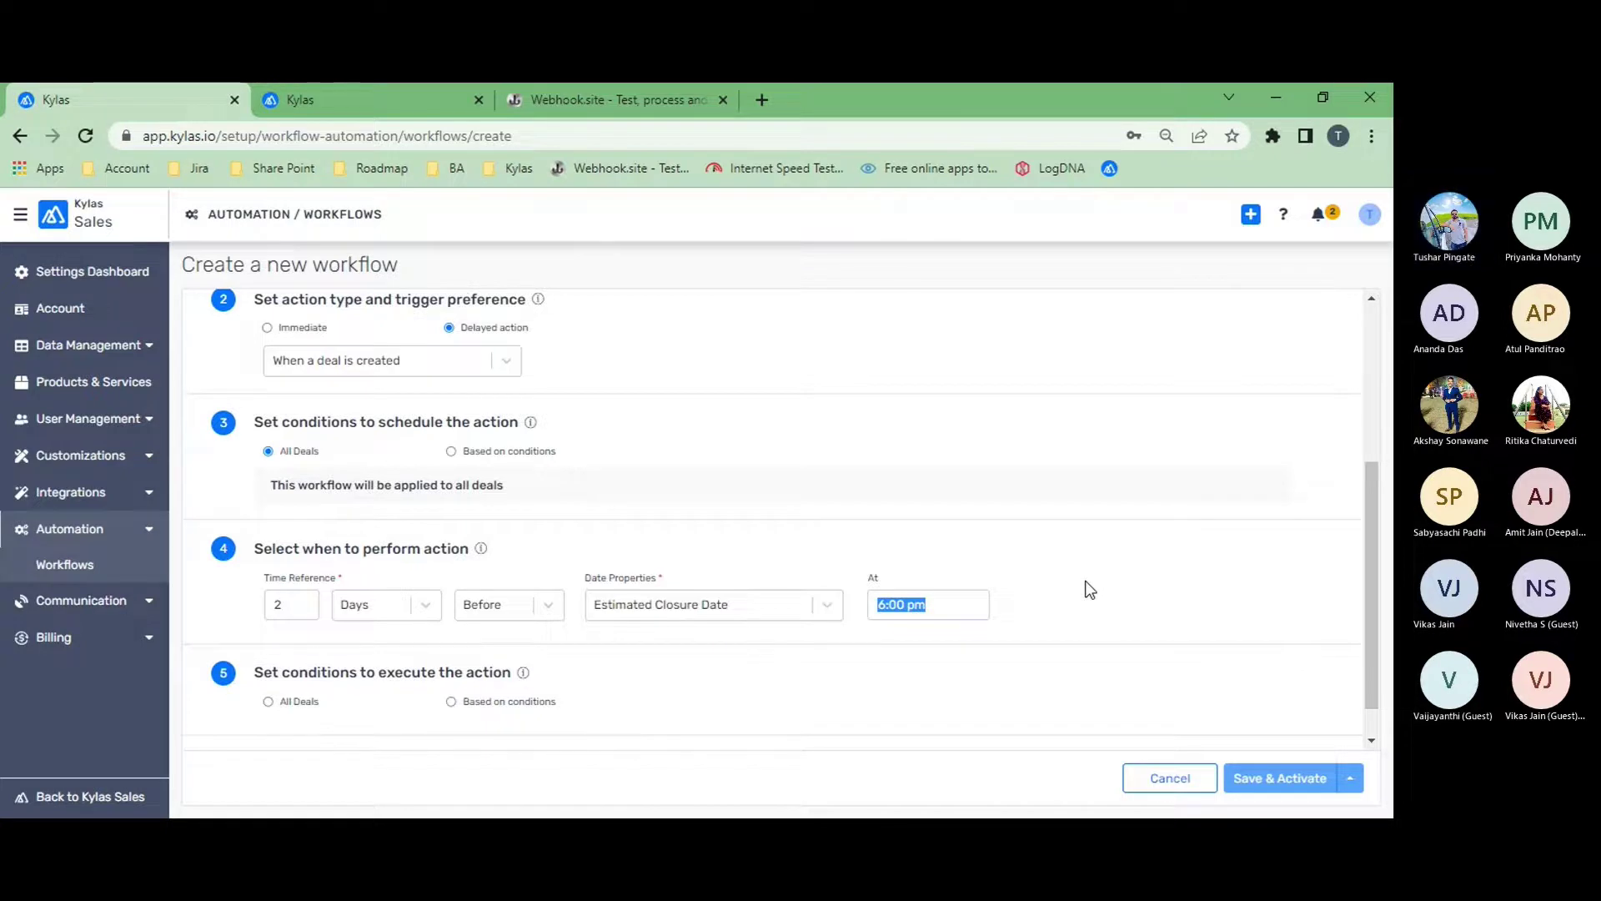
pyautogui.press('Right')
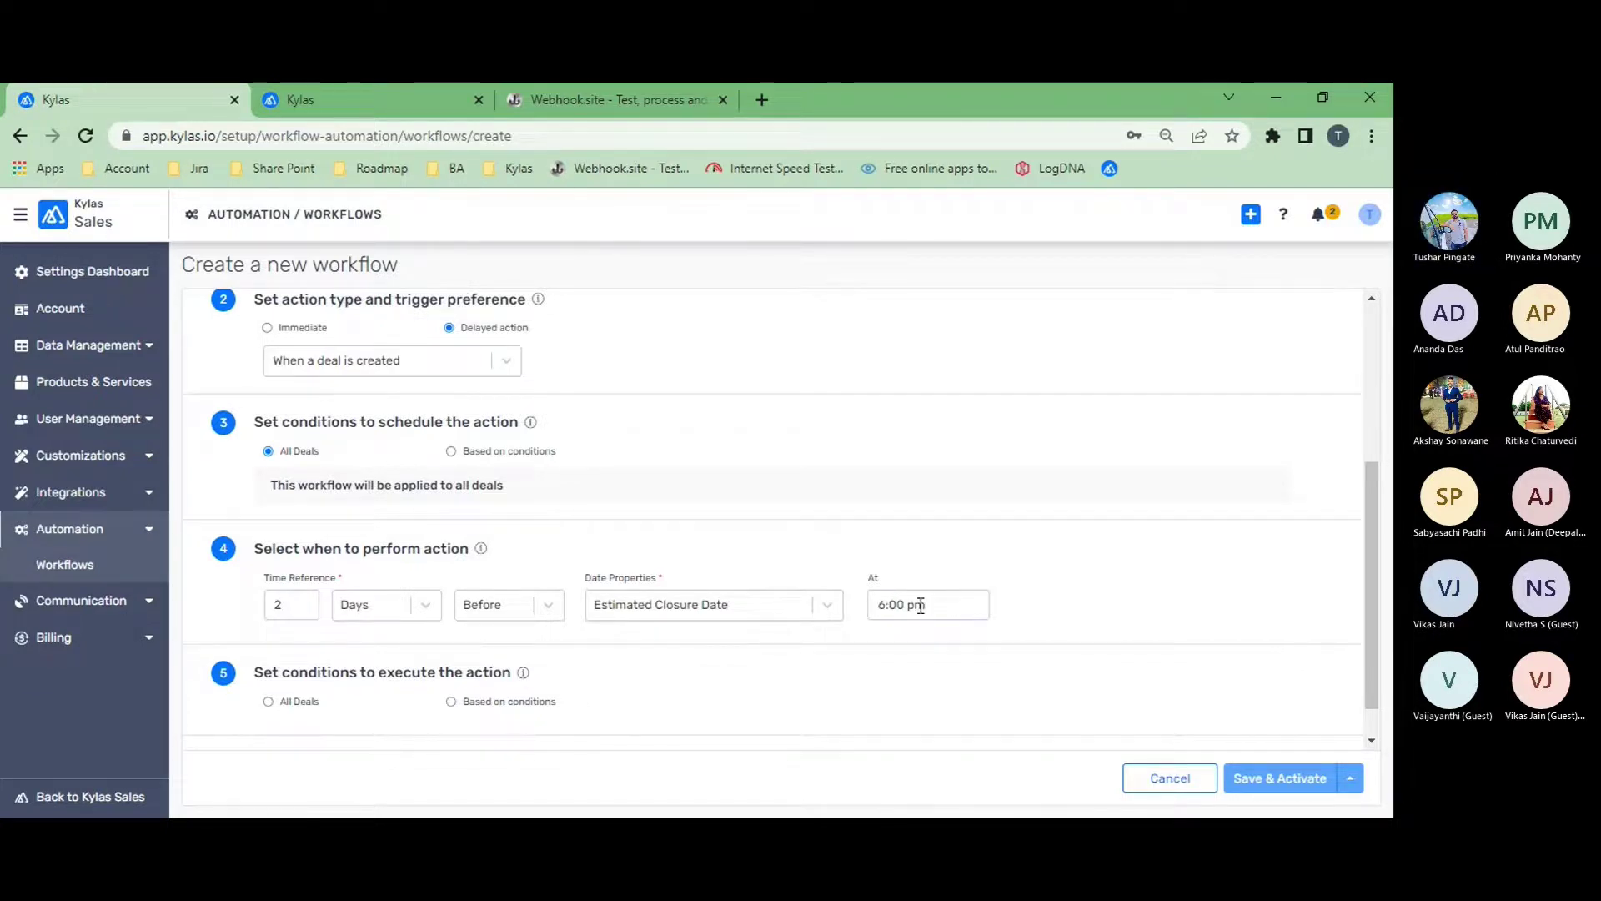
pyautogui.click(888, 604)
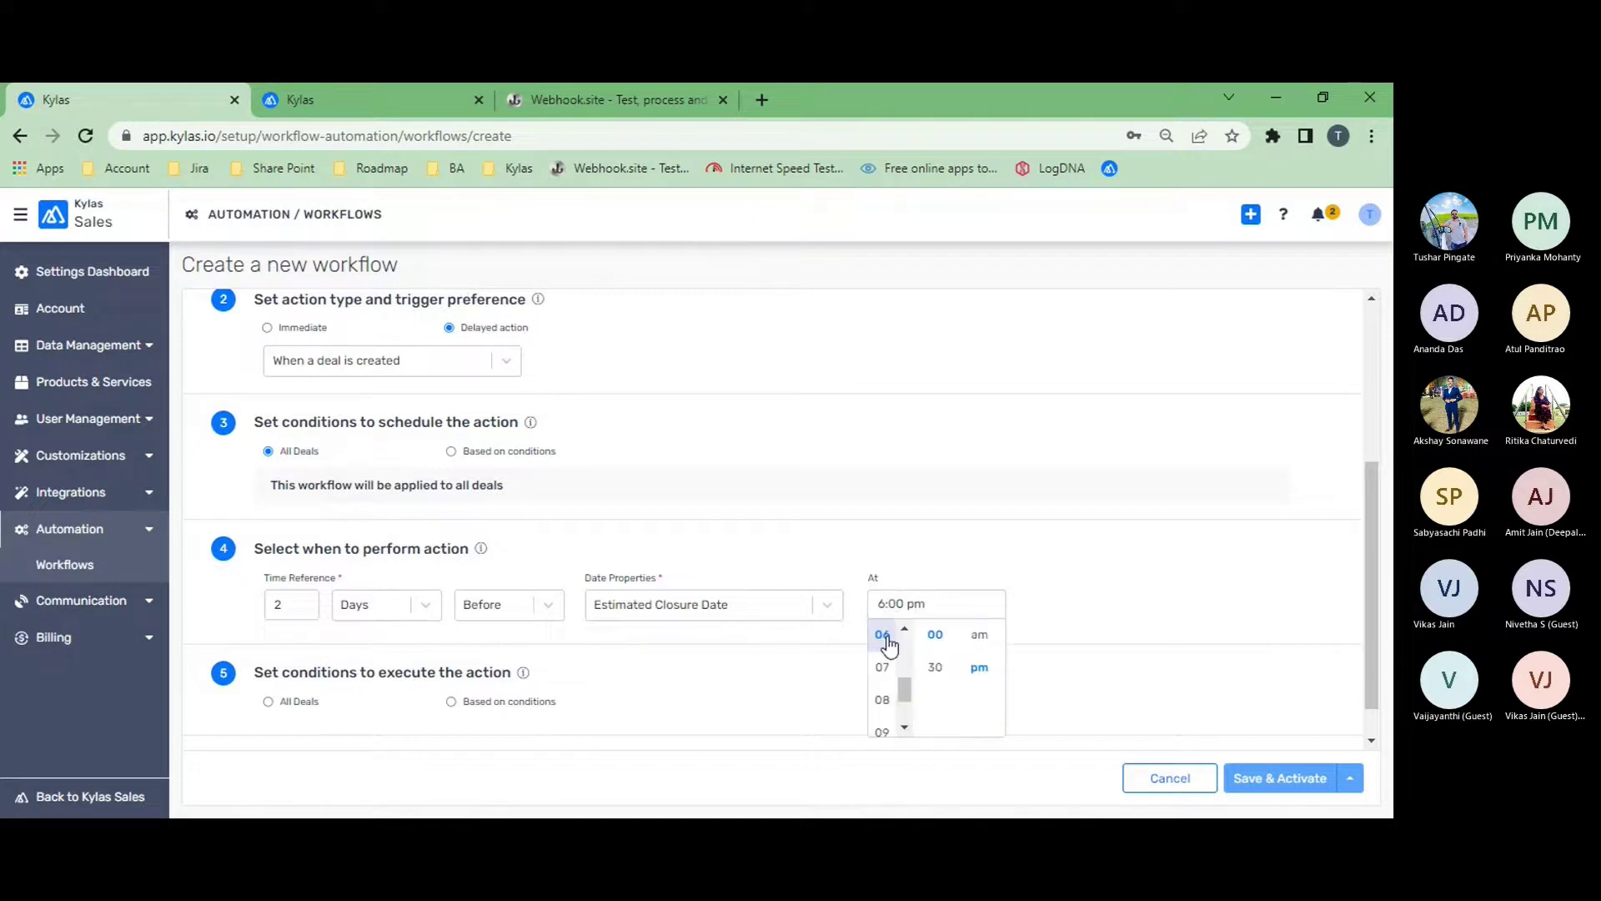
pyautogui.click(884, 730)
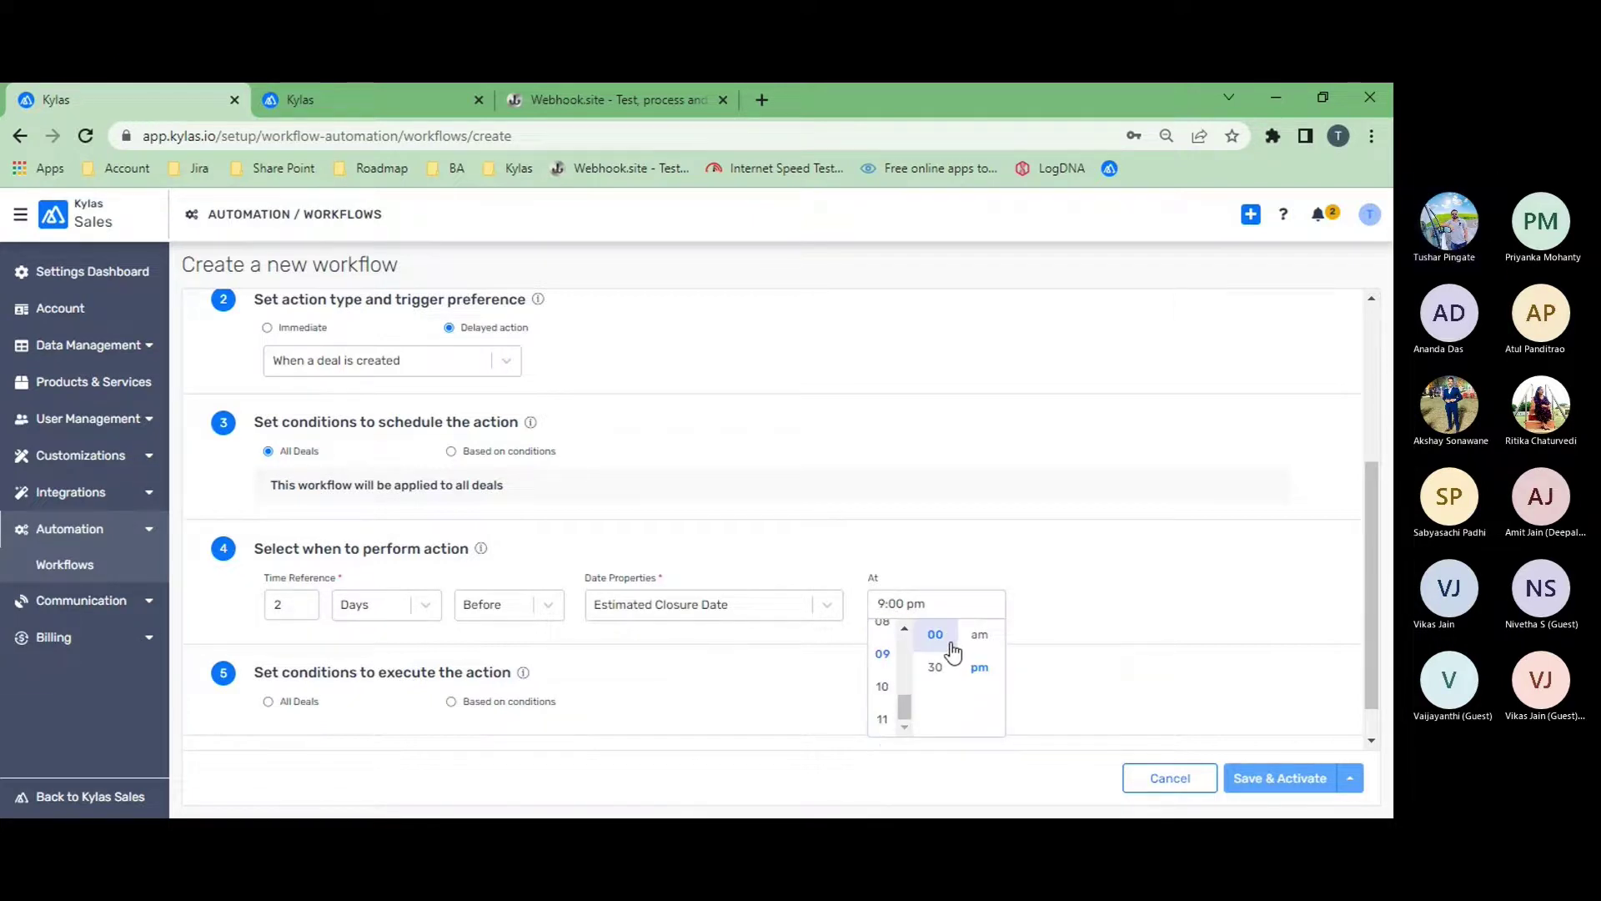
pyautogui.click(861, 549)
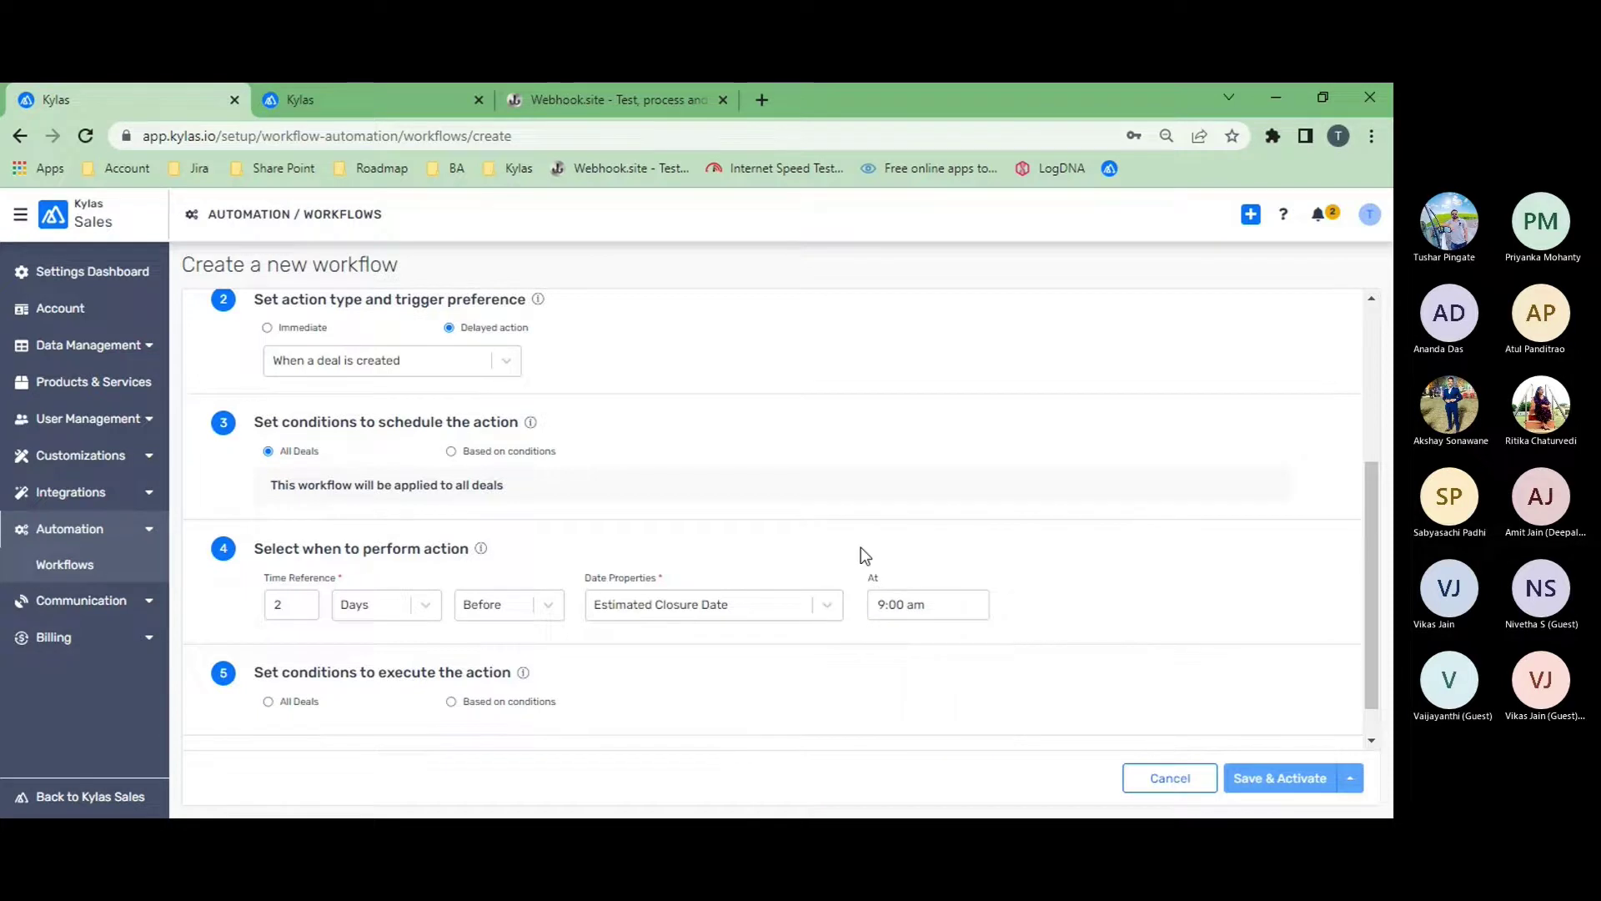
# Execute the action for All Deals and choose Send Email as the action to be performed
pyautogui.scroll(-1, 584, 634)
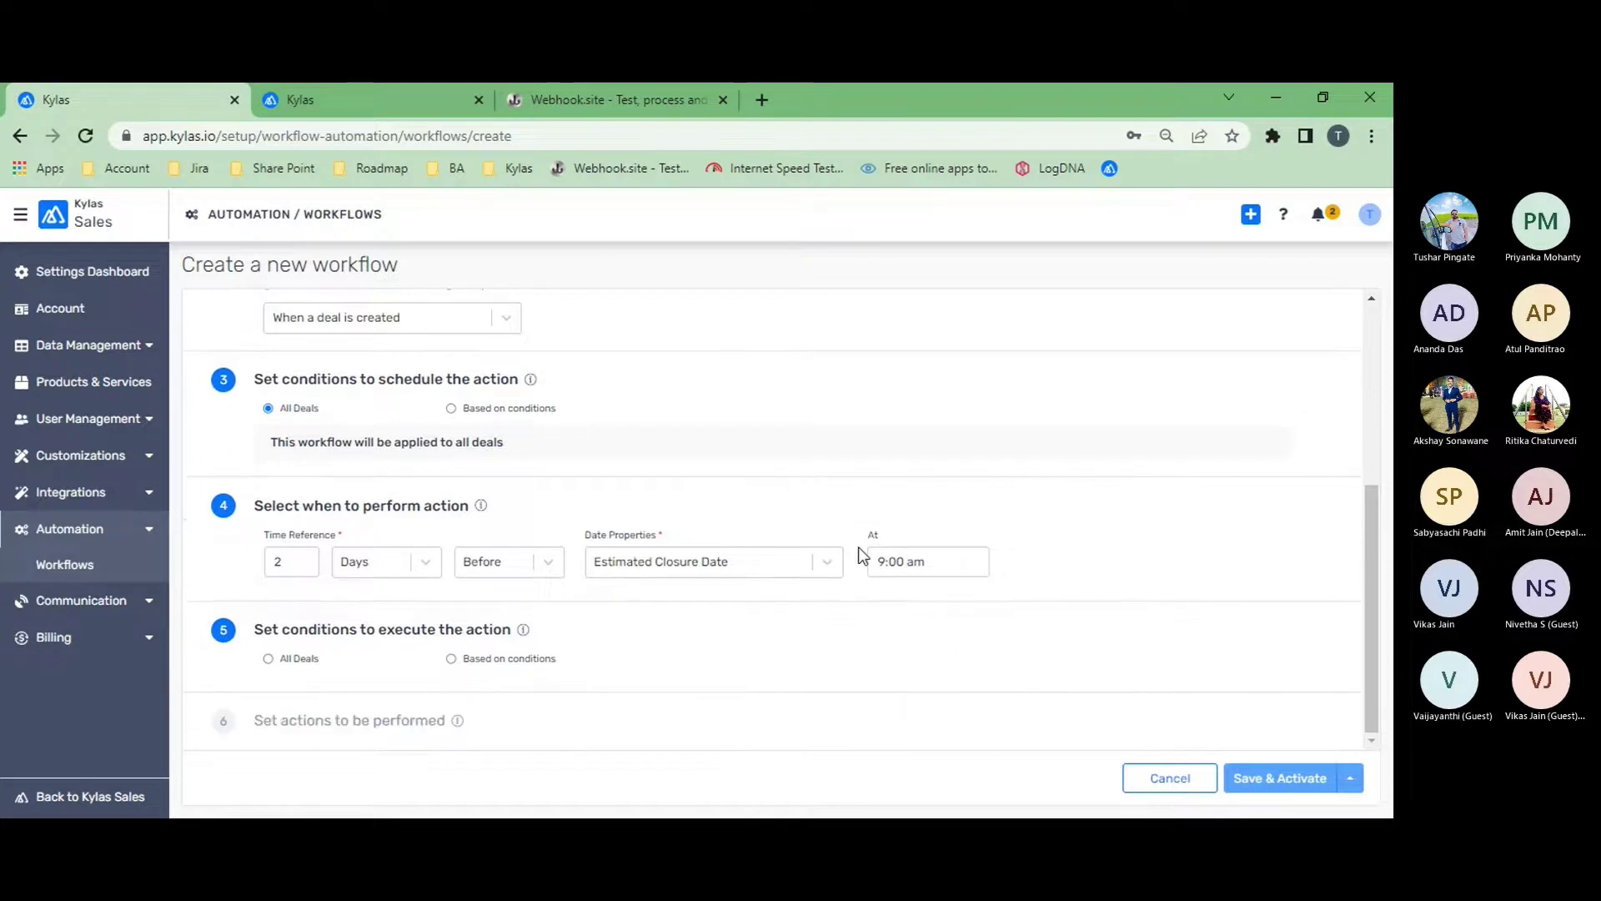
pyautogui.click(268, 663)
pyautogui.scroll(-2, 467, 625)
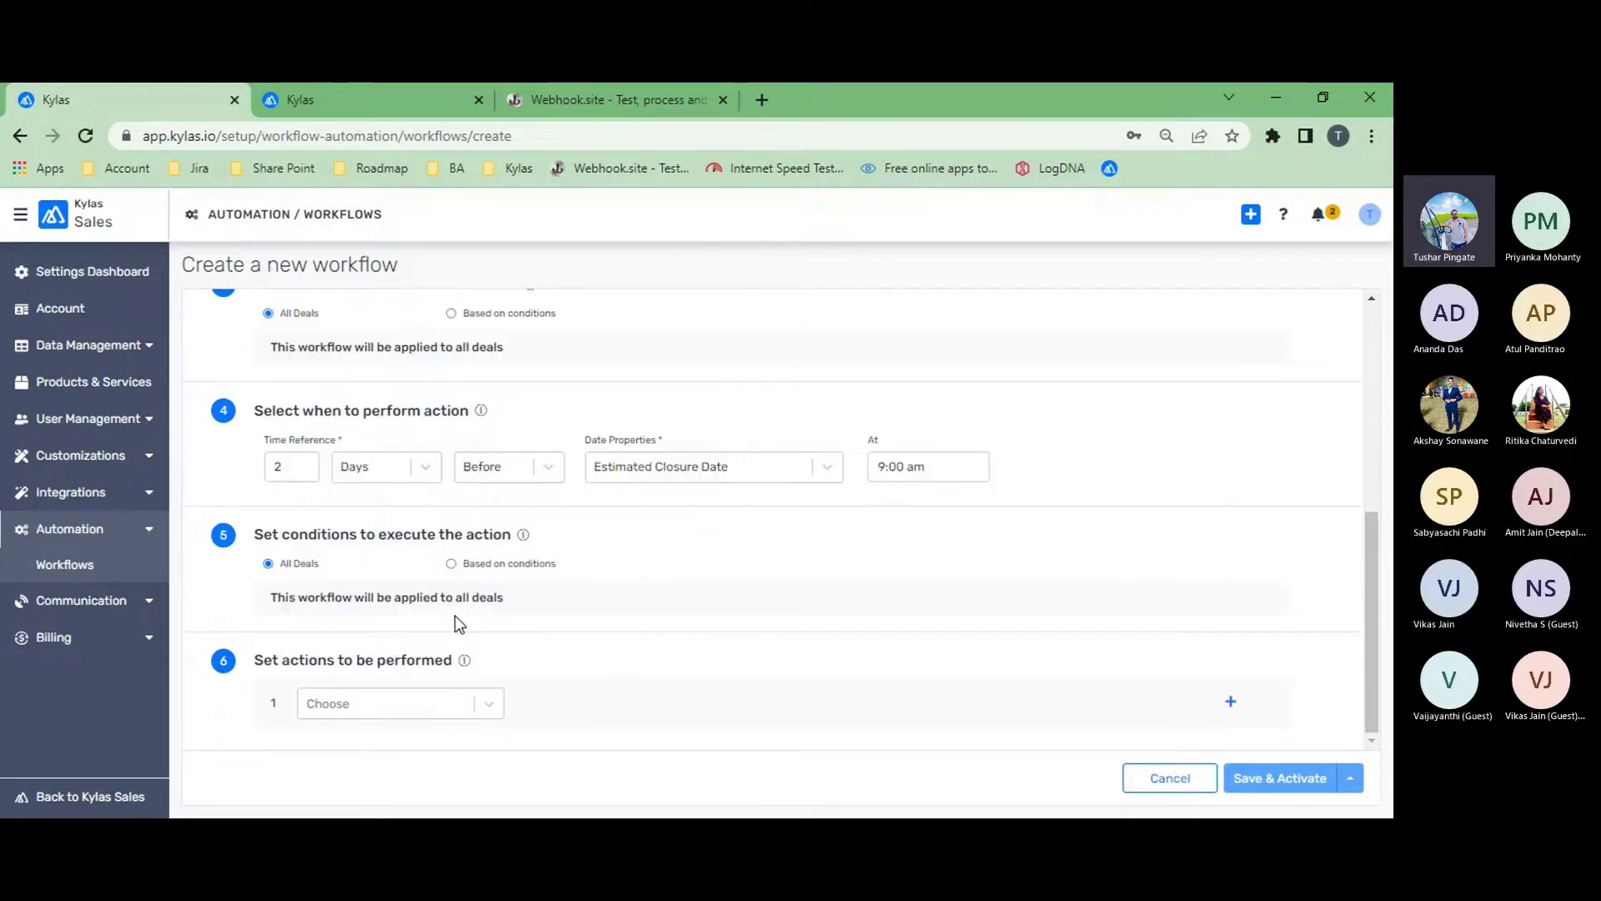
pyautogui.click(491, 706)
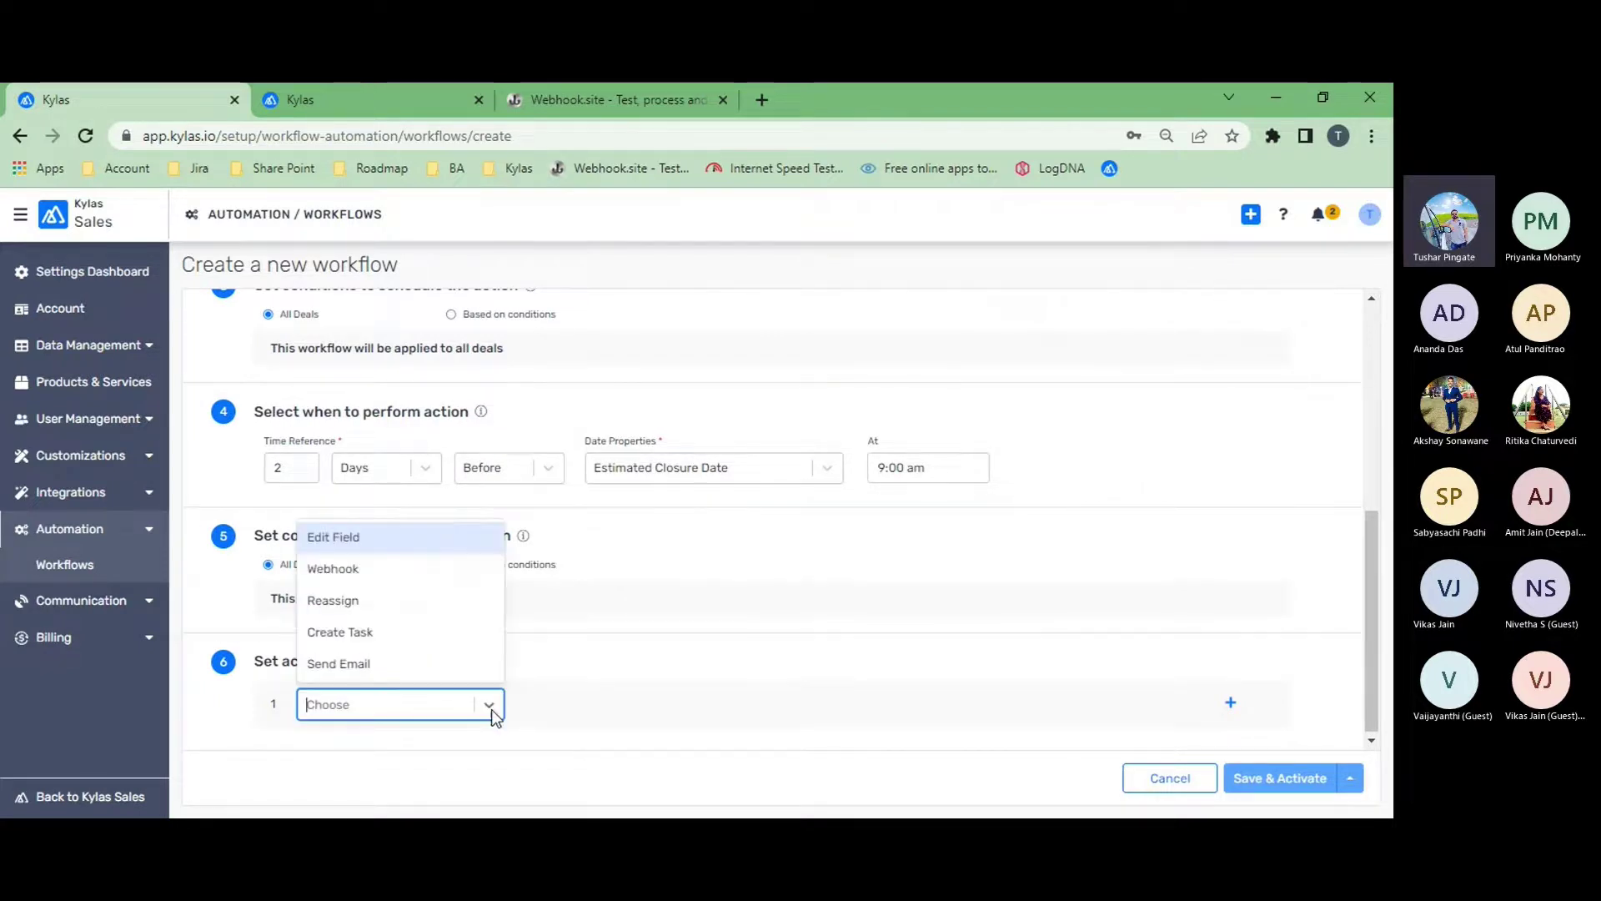
pyautogui.click(400, 664)
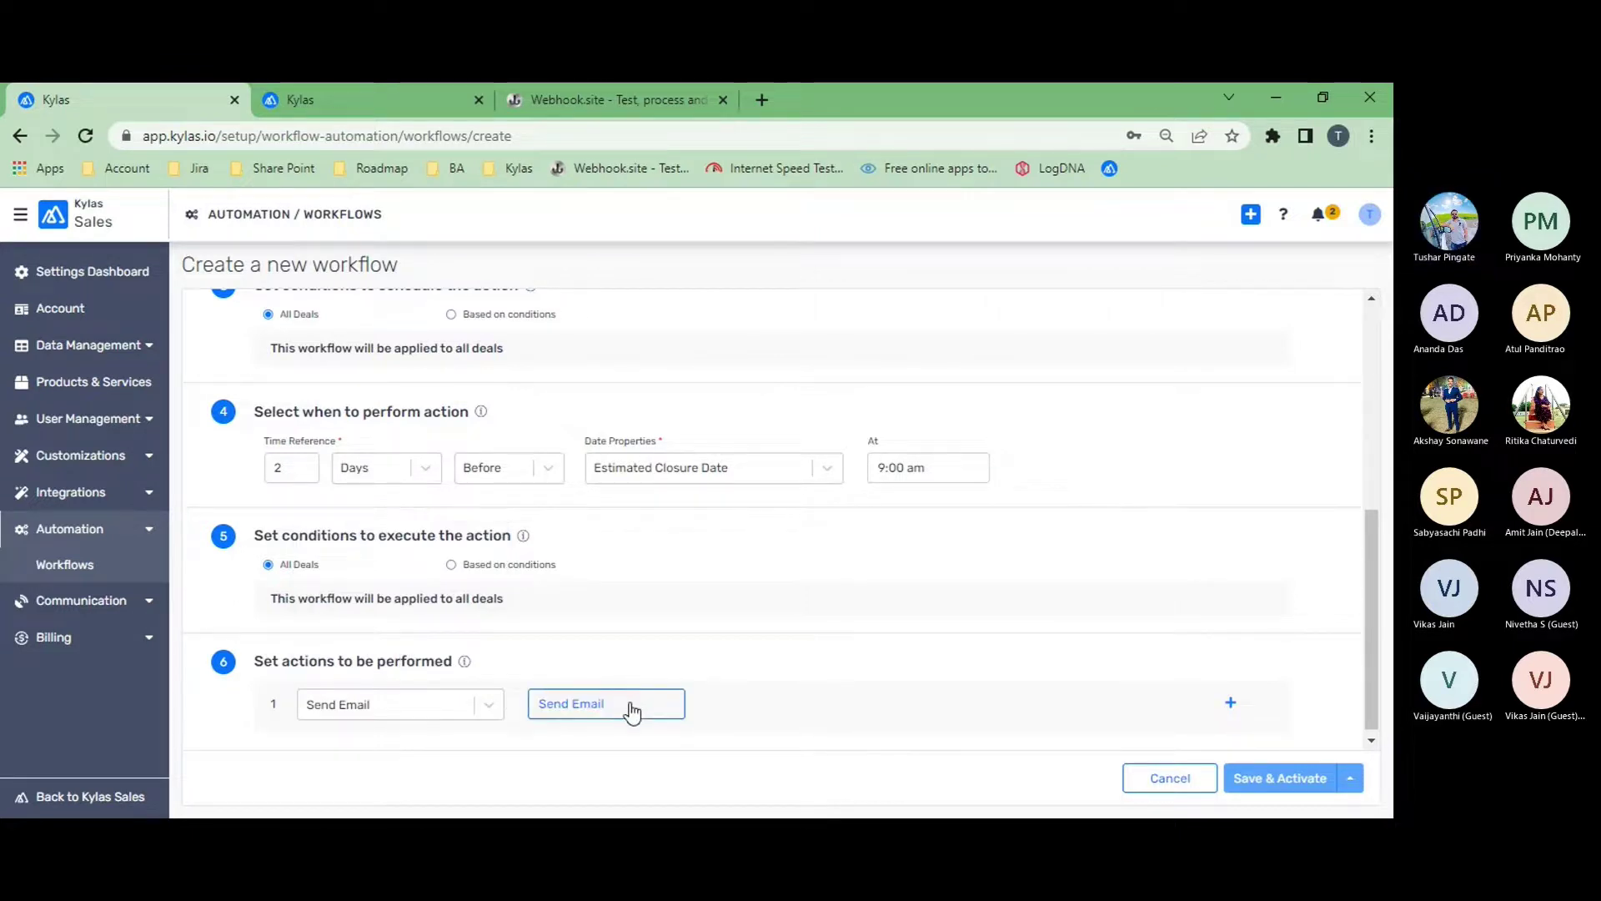
# Address the workflow email to the Record Owner and apply the Reminder for Closure date template
pyautogui.click(631, 712)
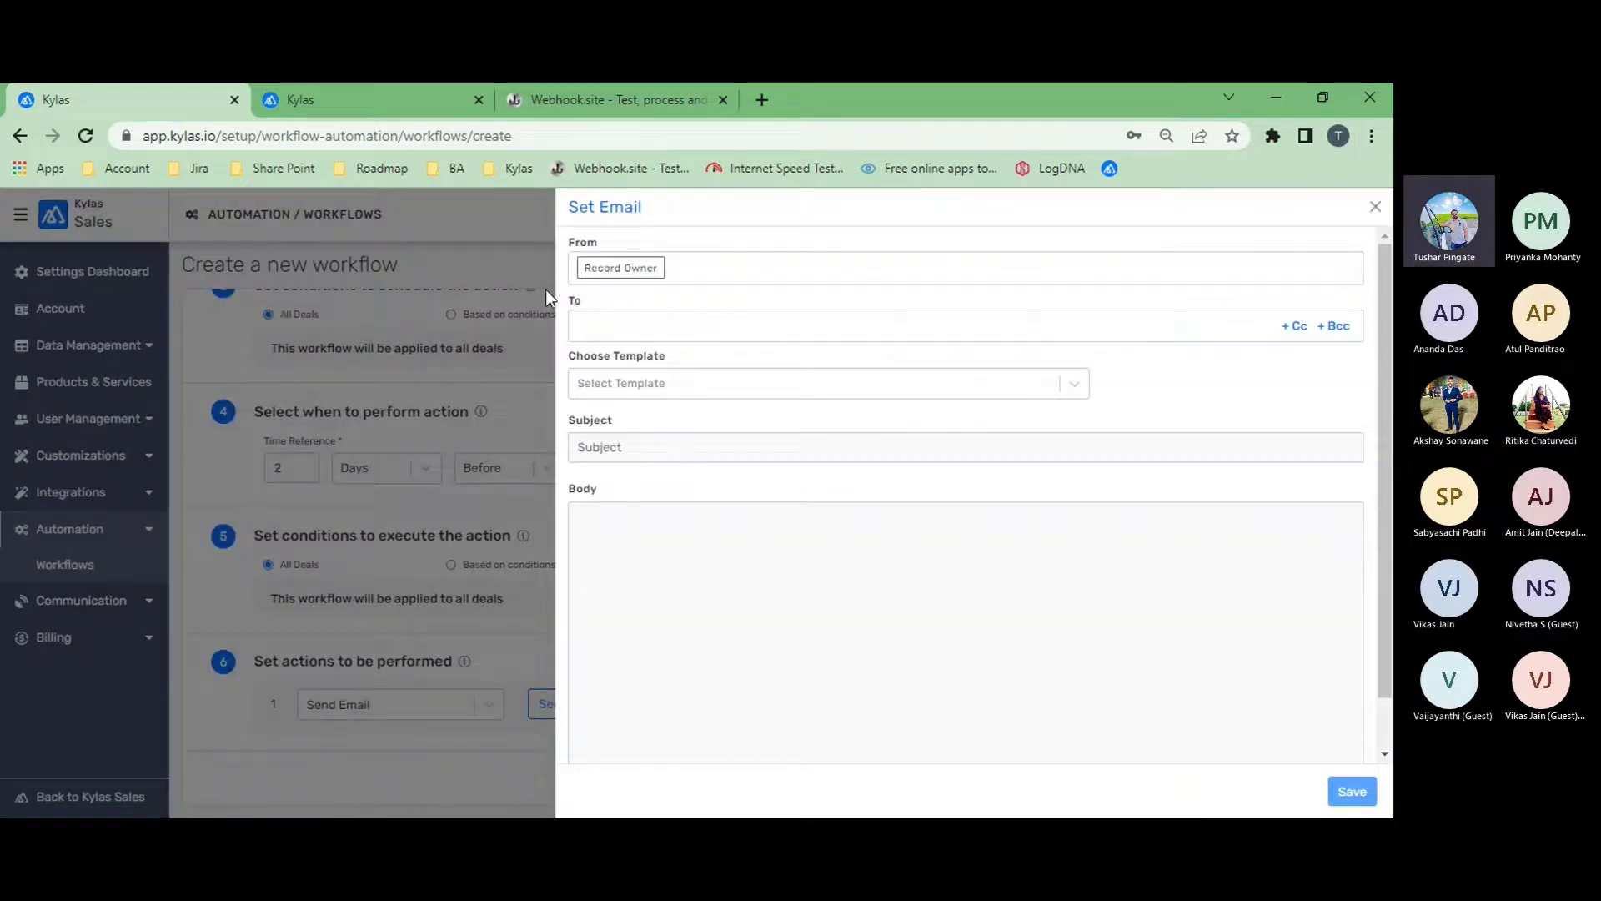
pyautogui.click(609, 328)
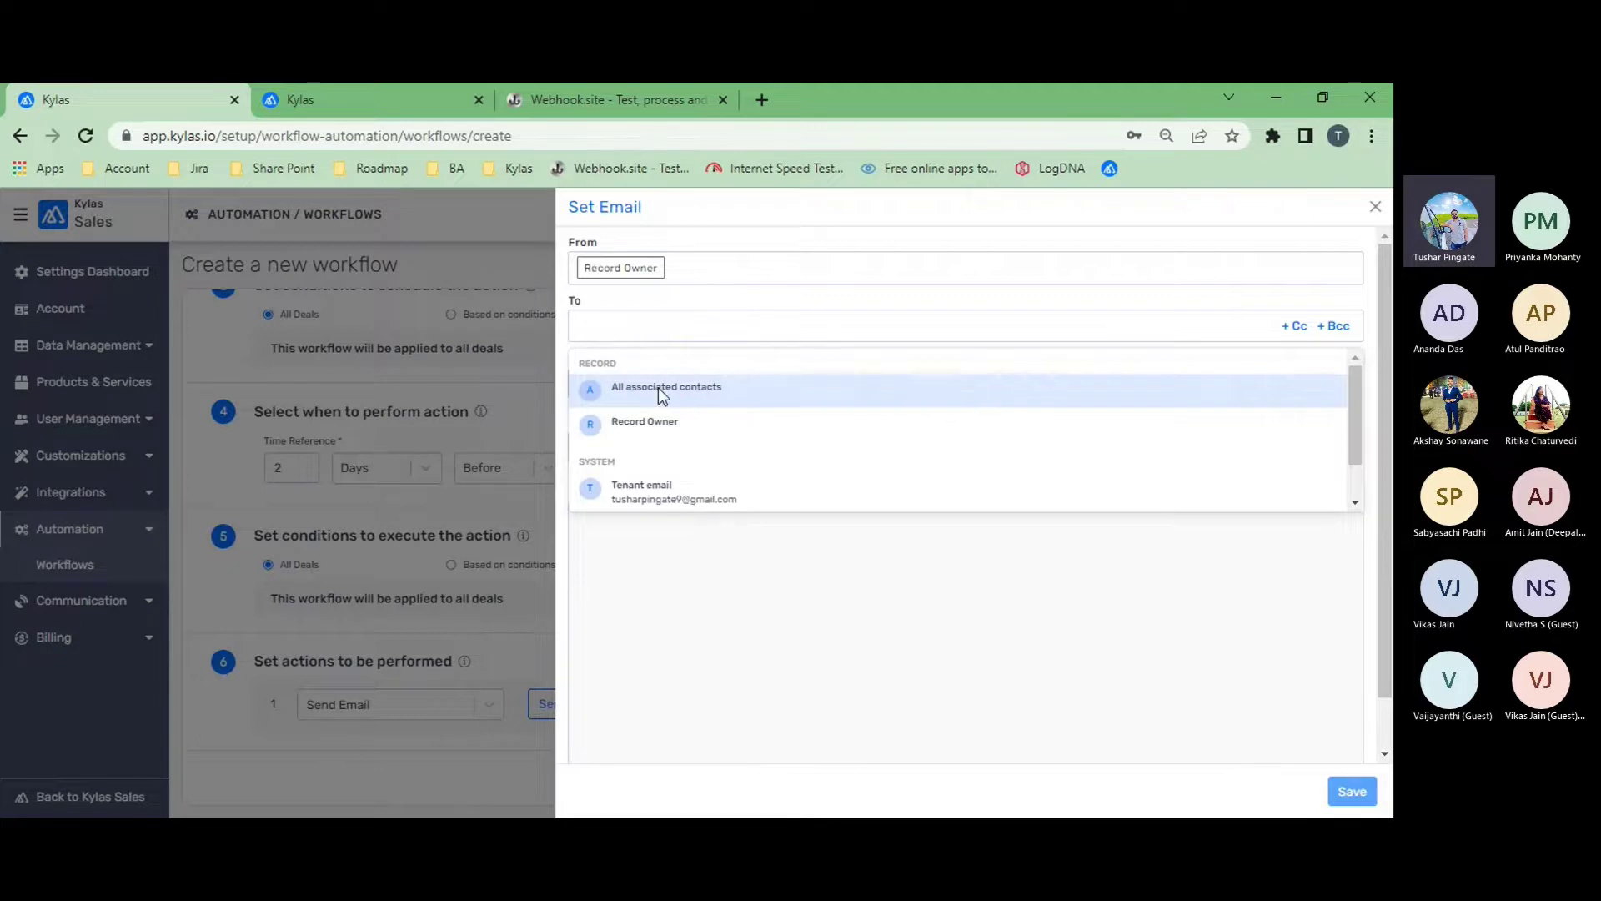
pyautogui.click(654, 422)
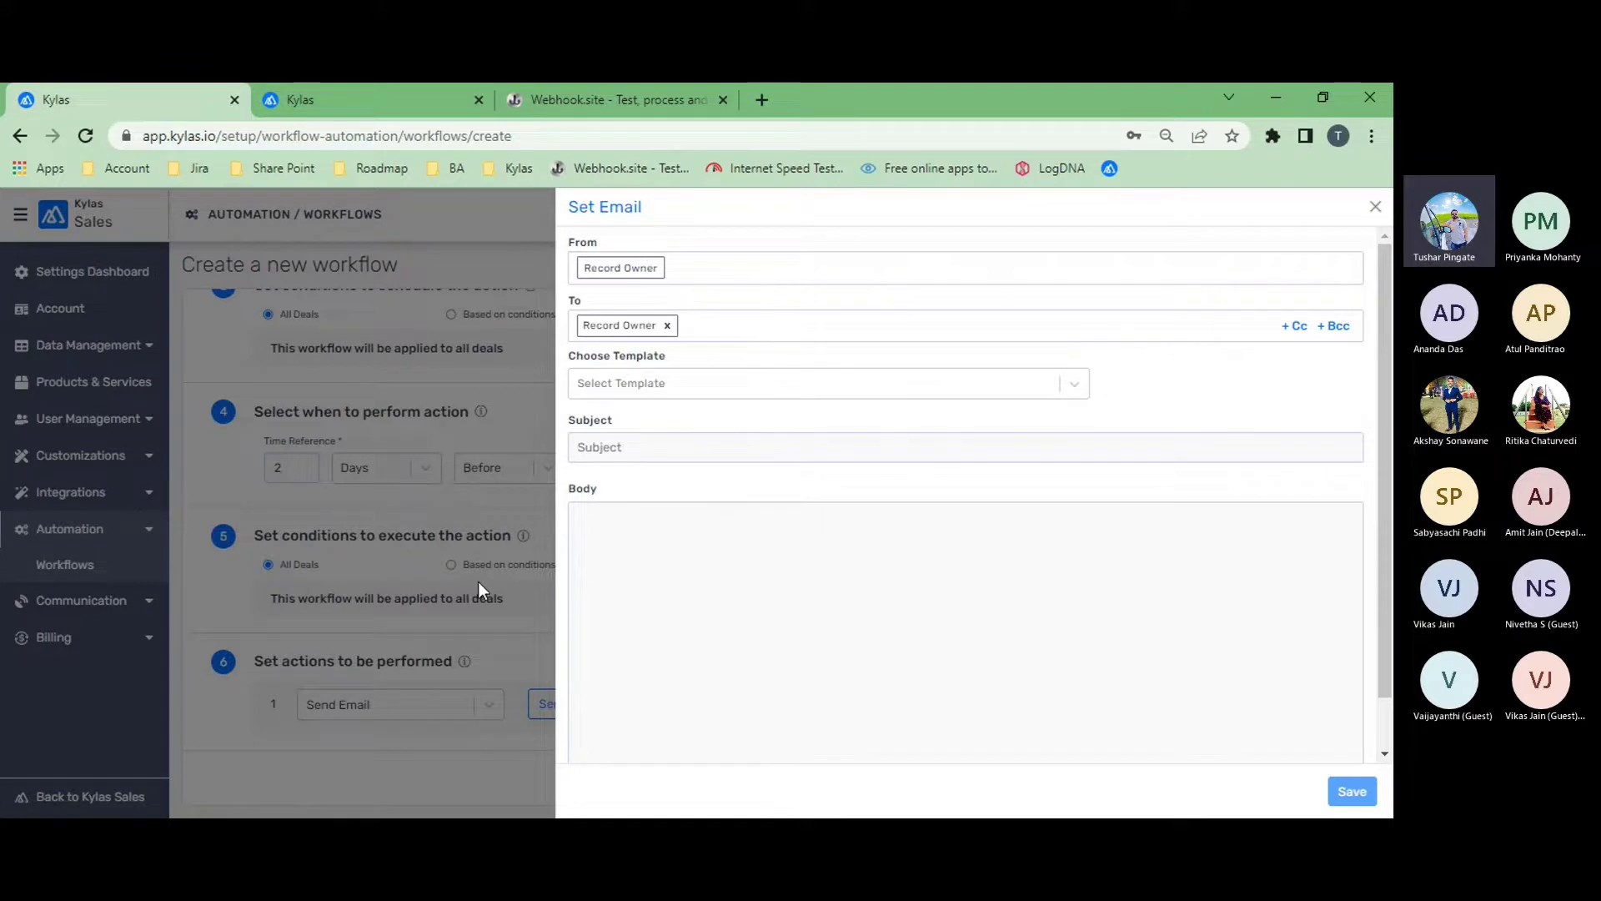
pyautogui.click(759, 391)
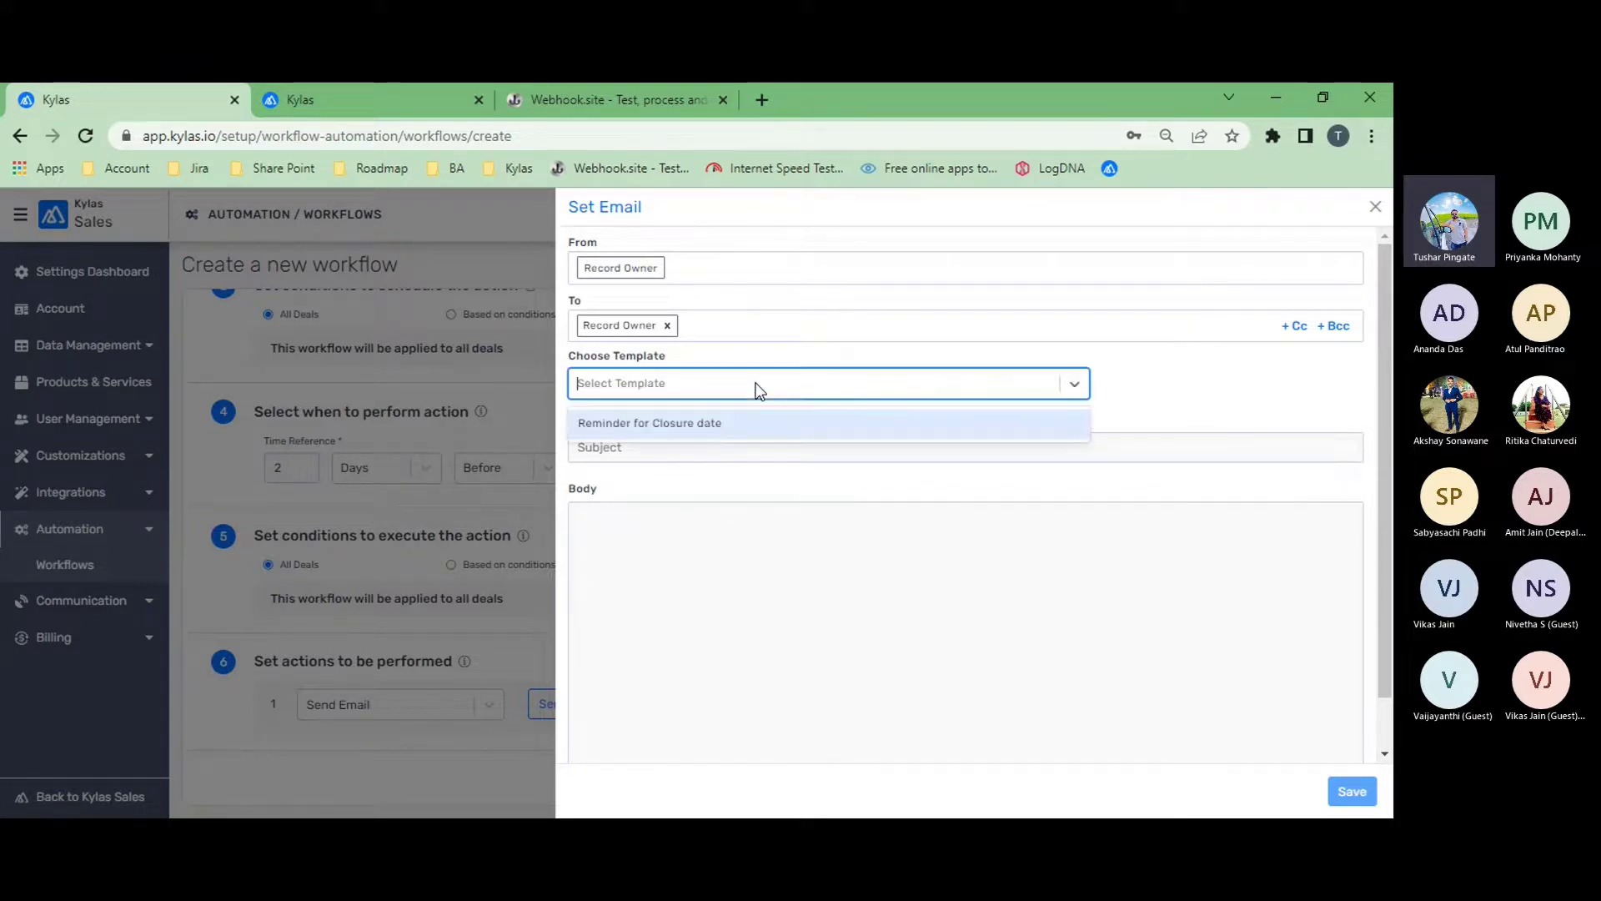
pyautogui.click(698, 423)
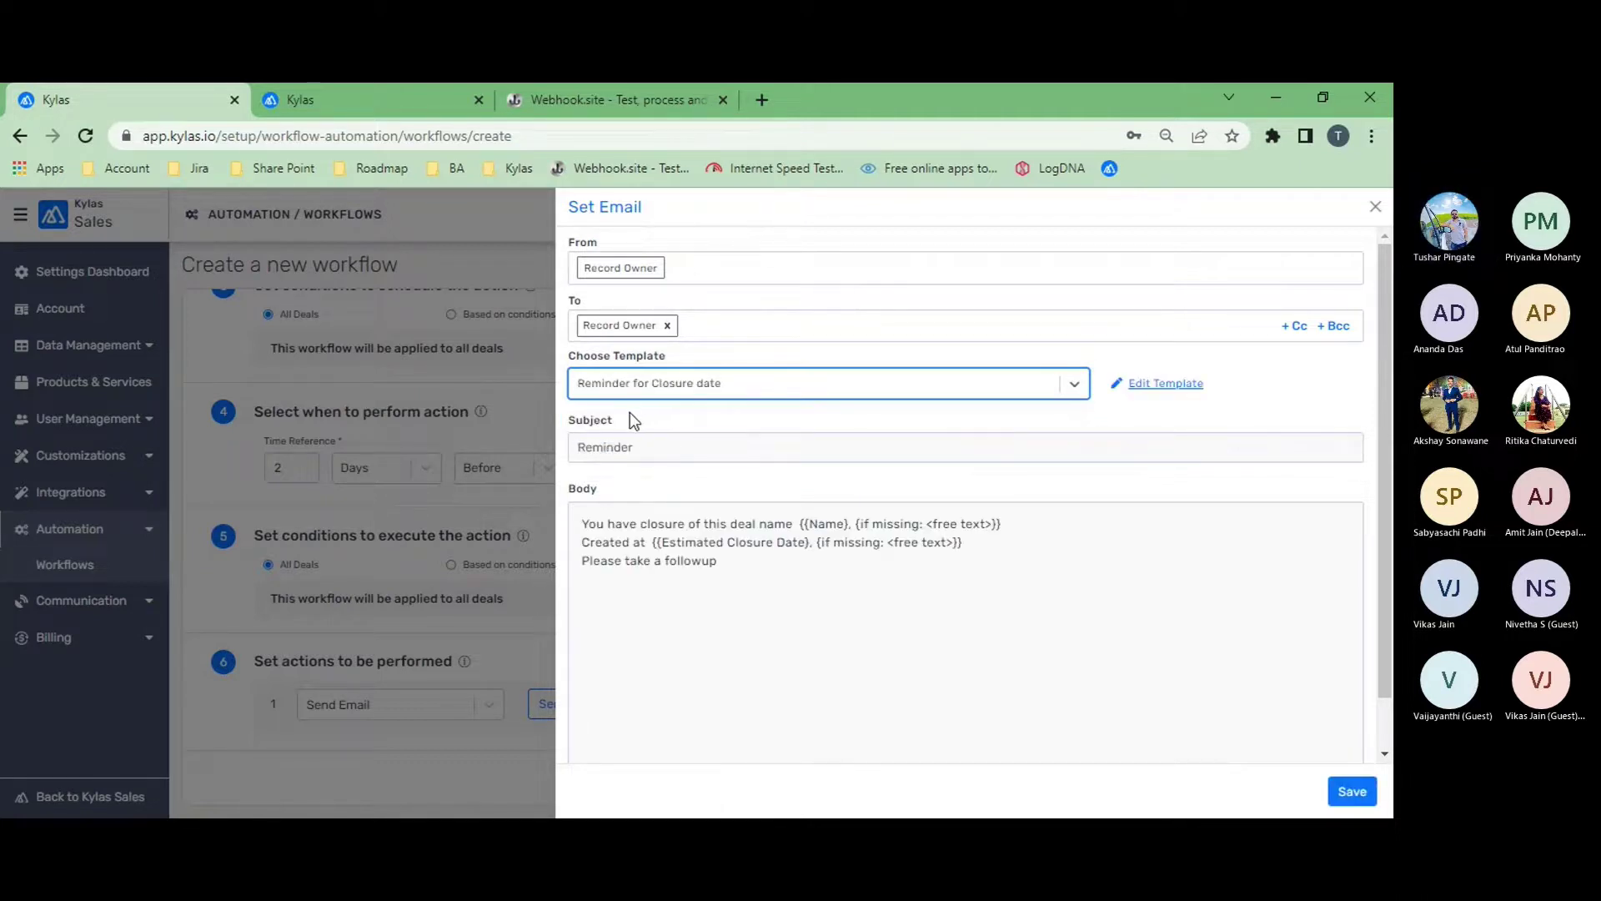
# Check the deal name and estimated closure date placeholders in the email body, and save the email settings
pyautogui.scroll(-1, 754, 542)
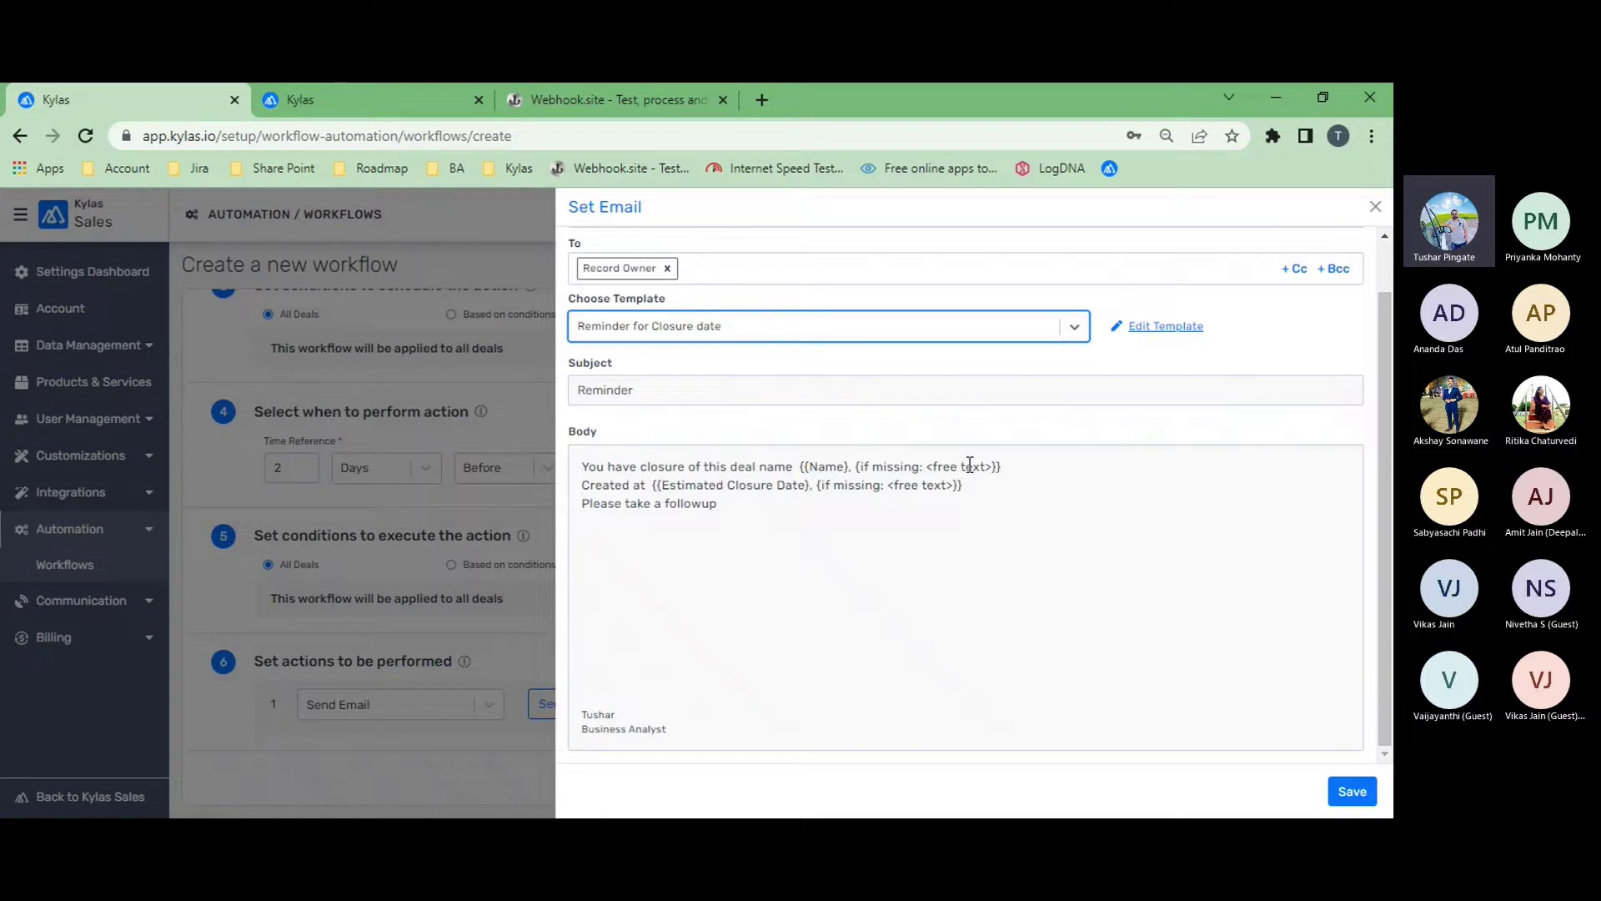
pyautogui.moveTo(800, 467); pyautogui.dragTo(1002, 474)
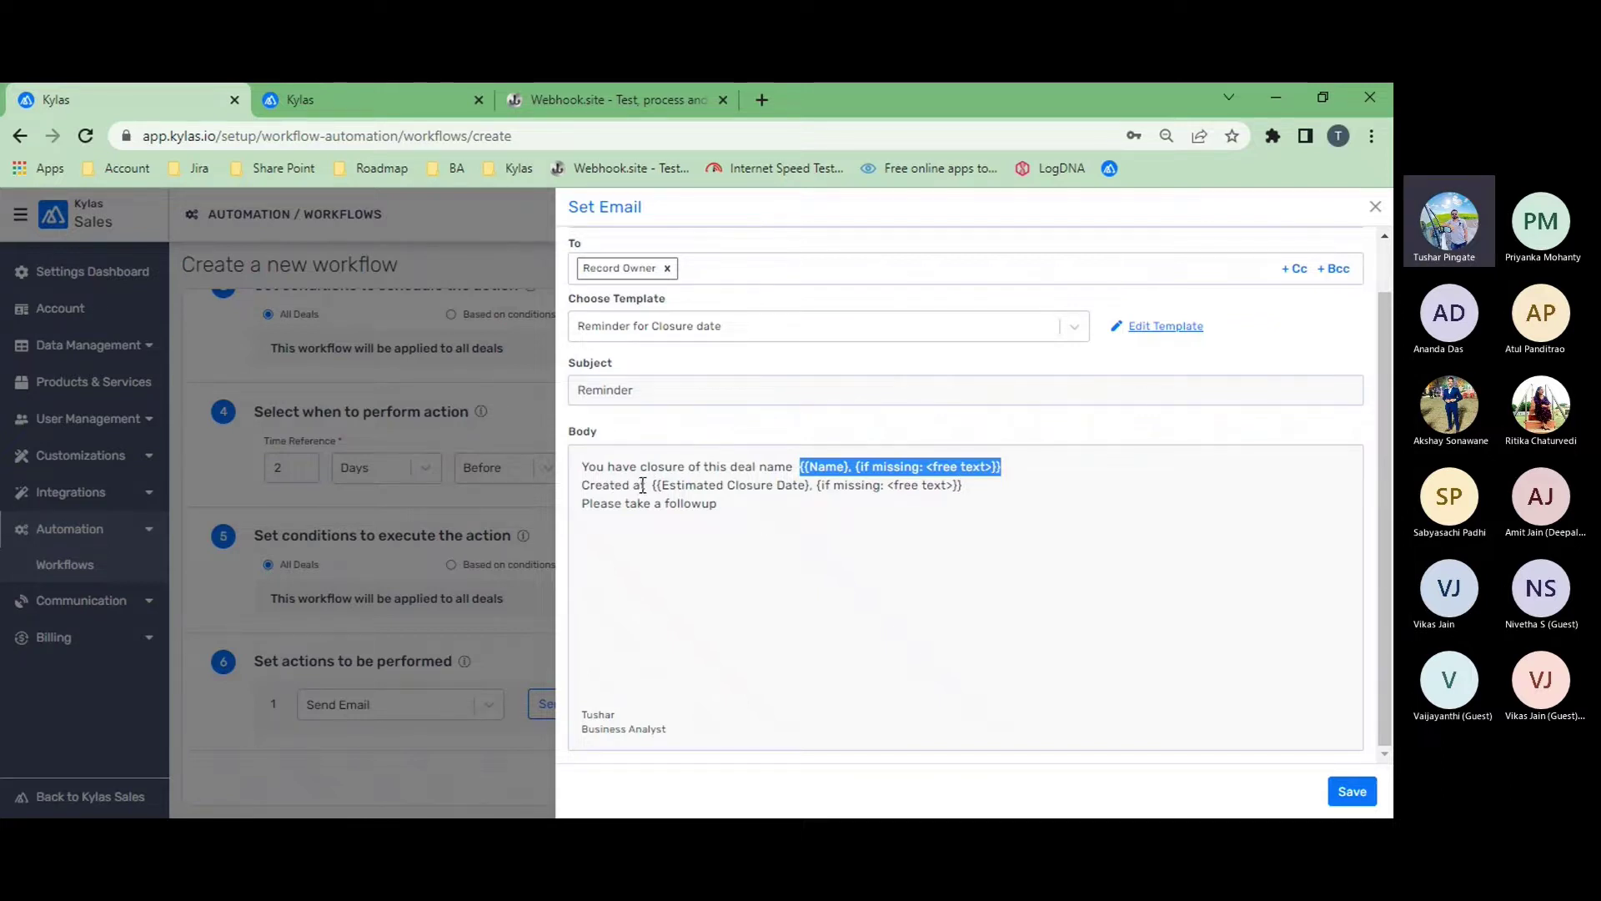
pyautogui.moveTo(583, 468); pyautogui.dragTo(786, 468)
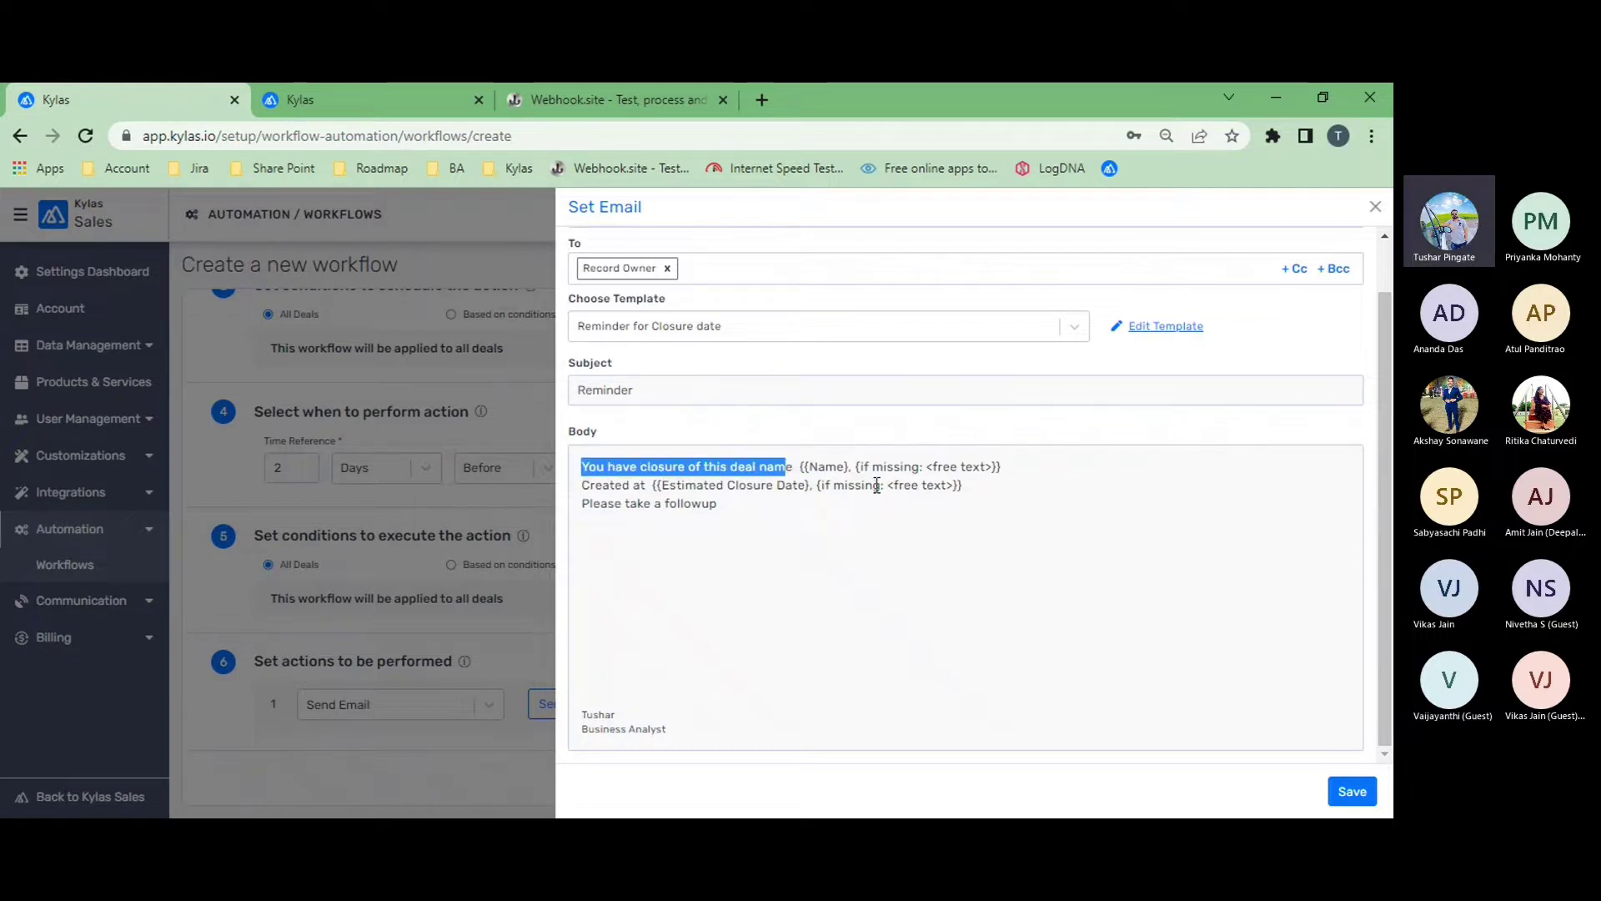
pyautogui.click(583, 484)
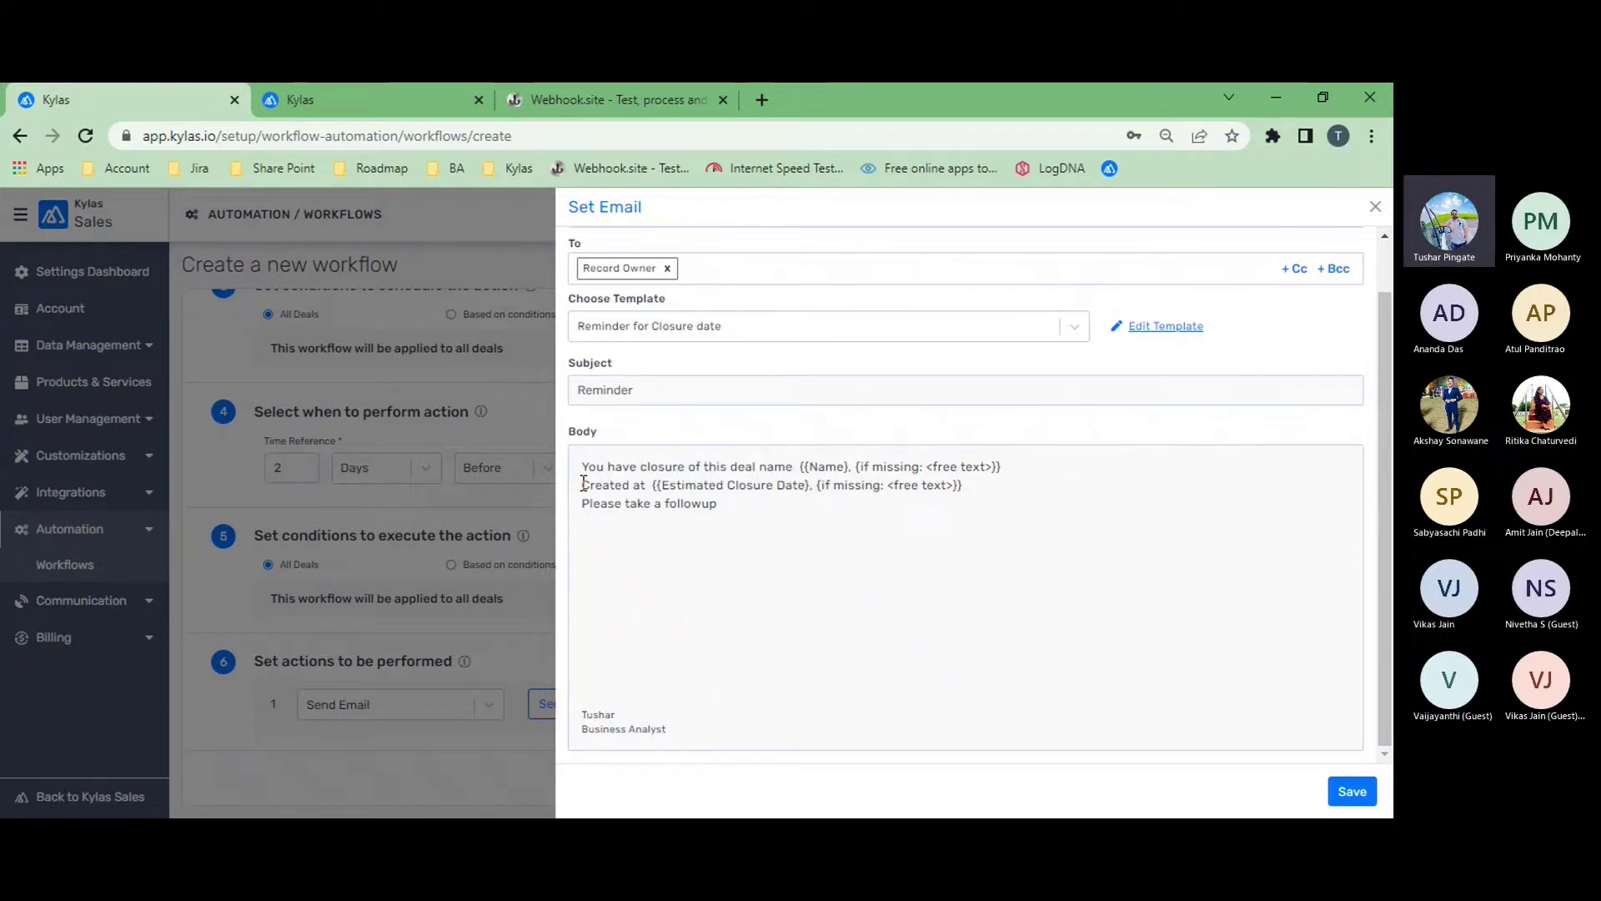
pyautogui.moveTo(584, 484); pyautogui.dragTo(646, 484)
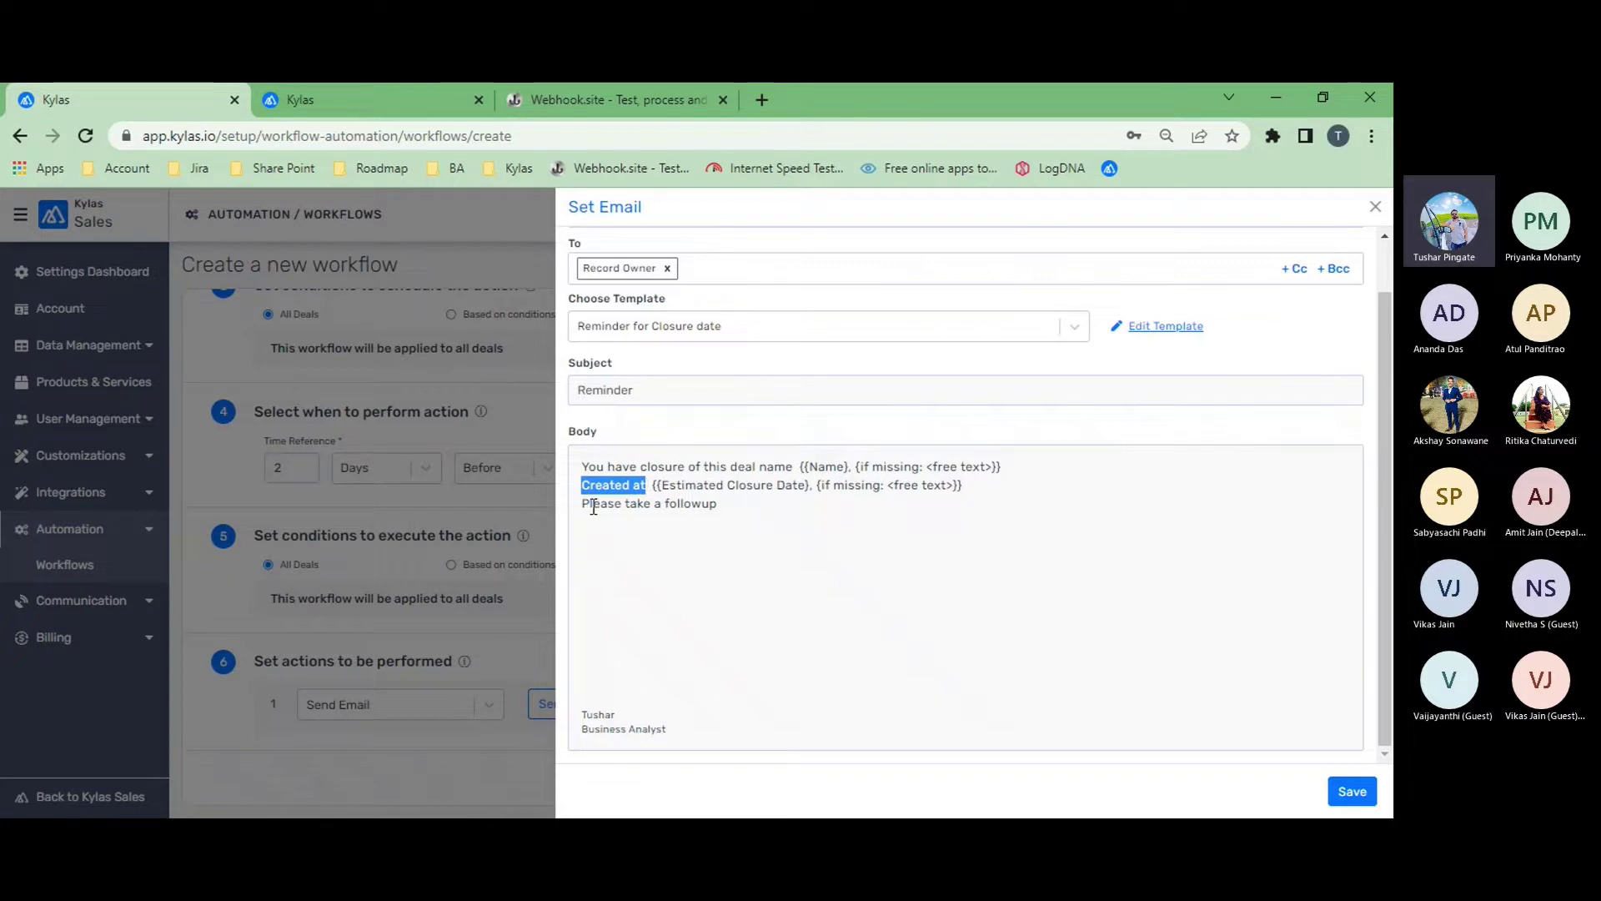
pyautogui.click(1361, 801)
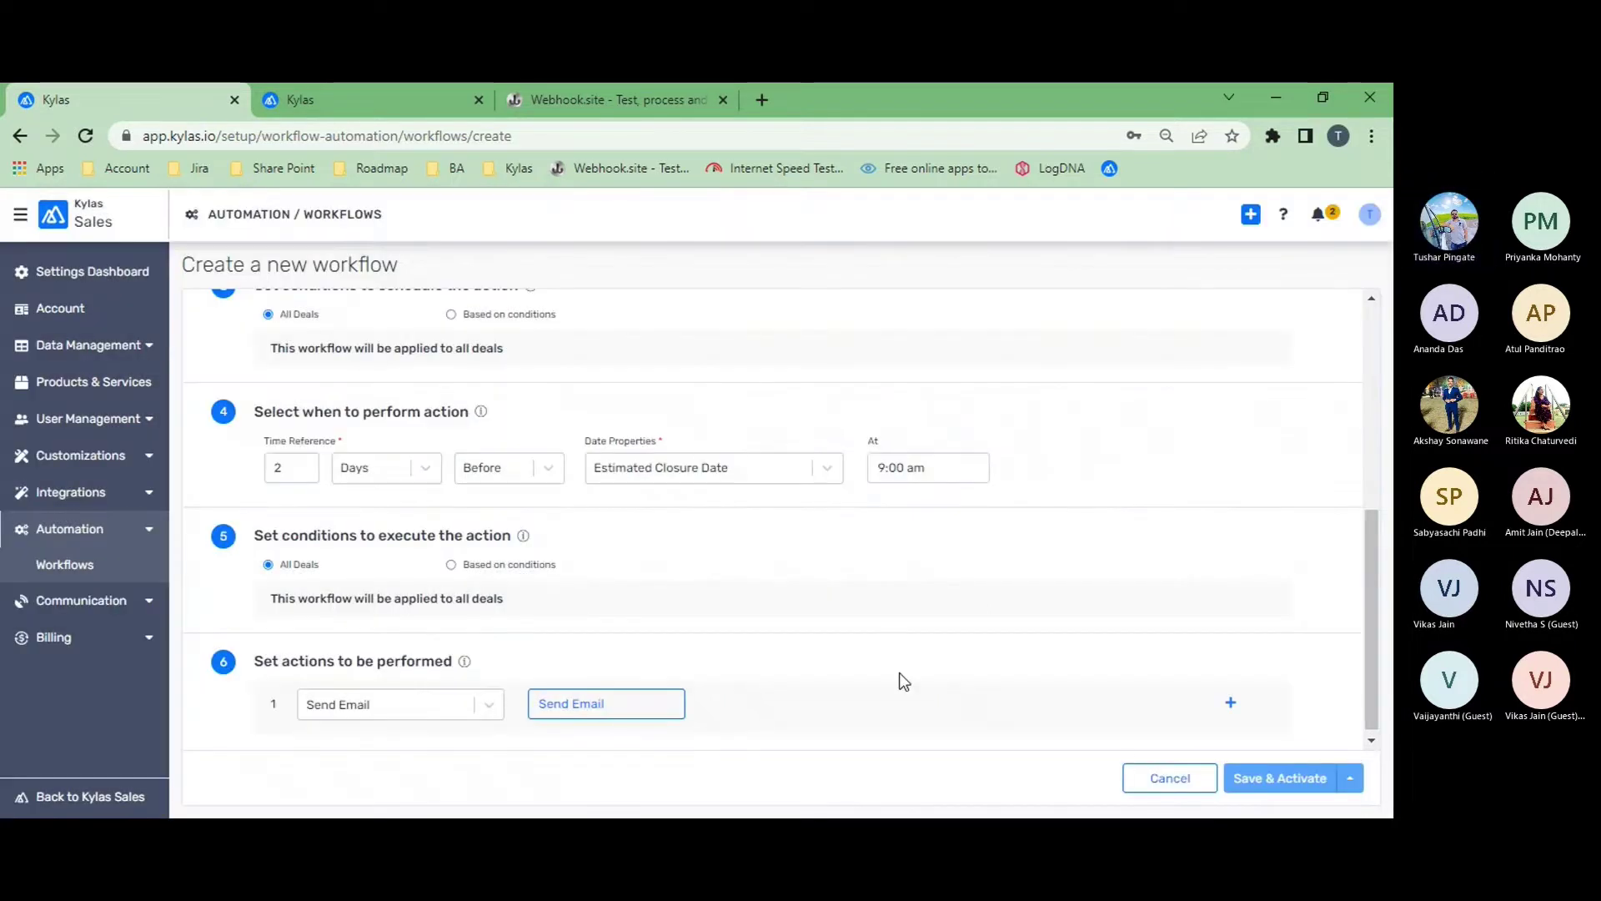
# Review the deal workflow's scheduling condition, action timing, execution condition and Send Email action
pyautogui.scroll(3, 899, 672)
pyautogui.scroll(-3, 899, 673)
pyautogui.scroll(1, 608, 726)
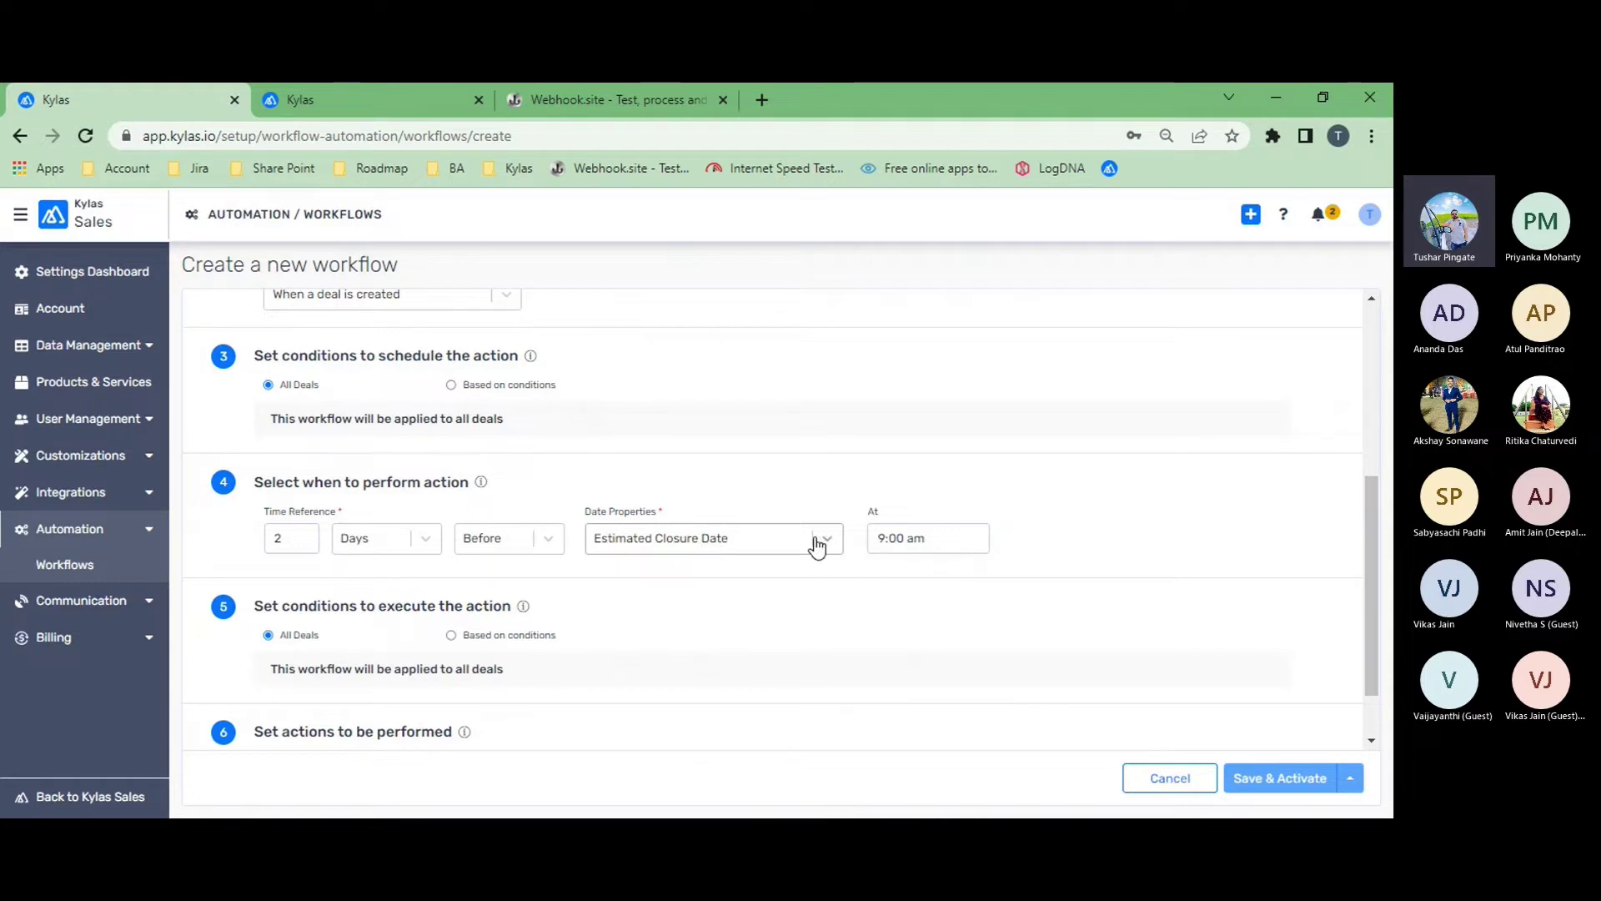
pyautogui.scroll(-1, 428, 601)
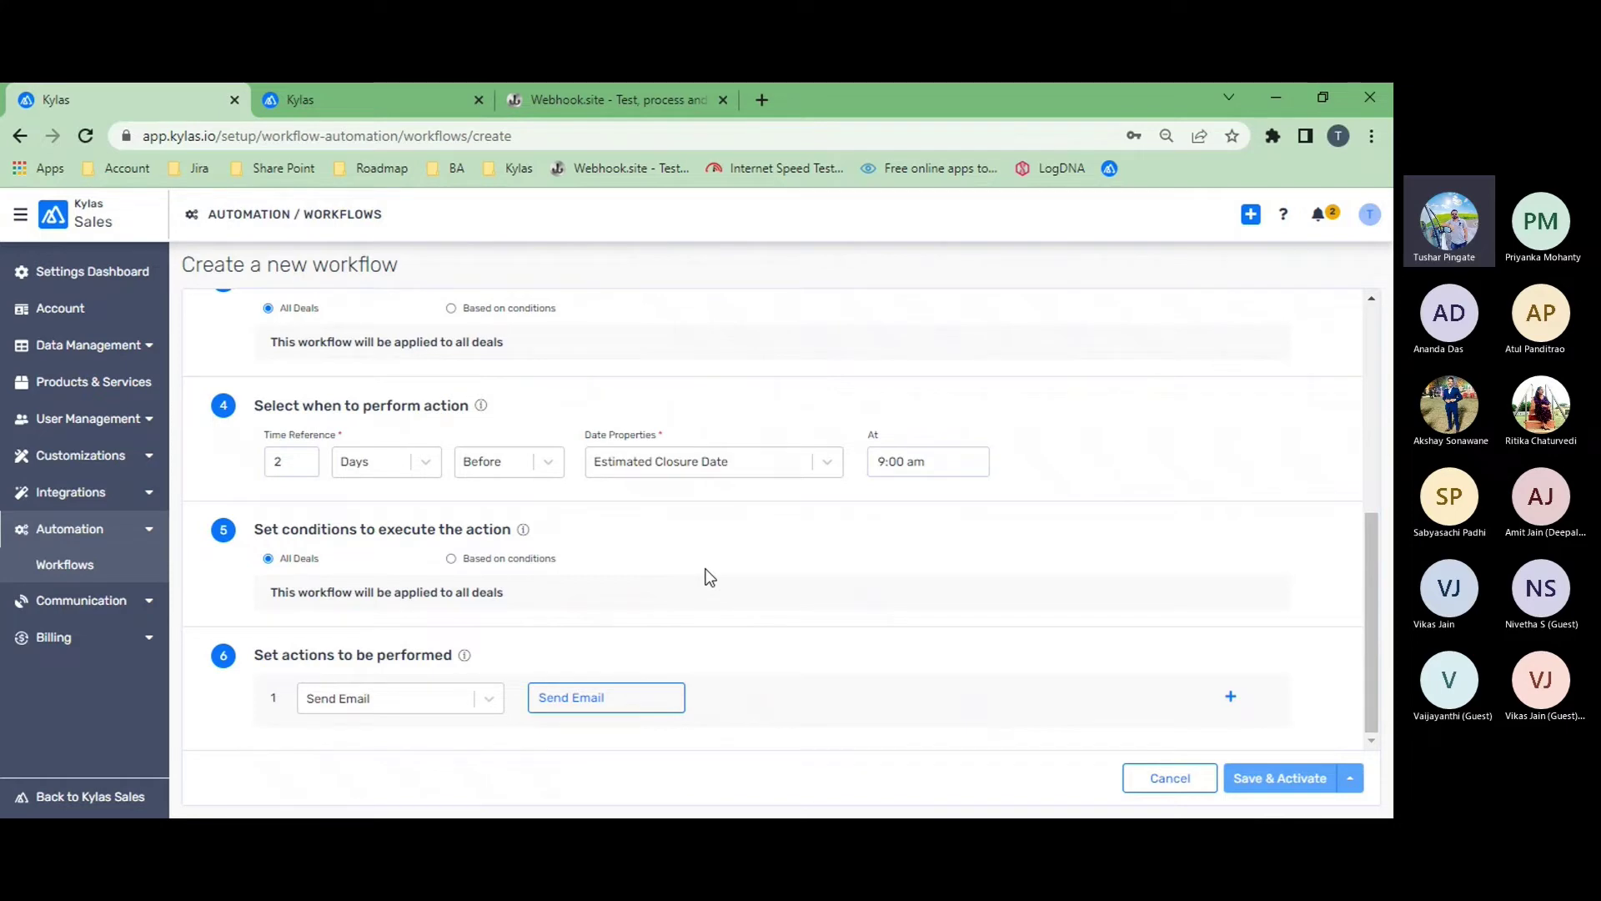
pyautogui.scroll(1, 709, 577)
pyautogui.scroll(1, 709, 577)
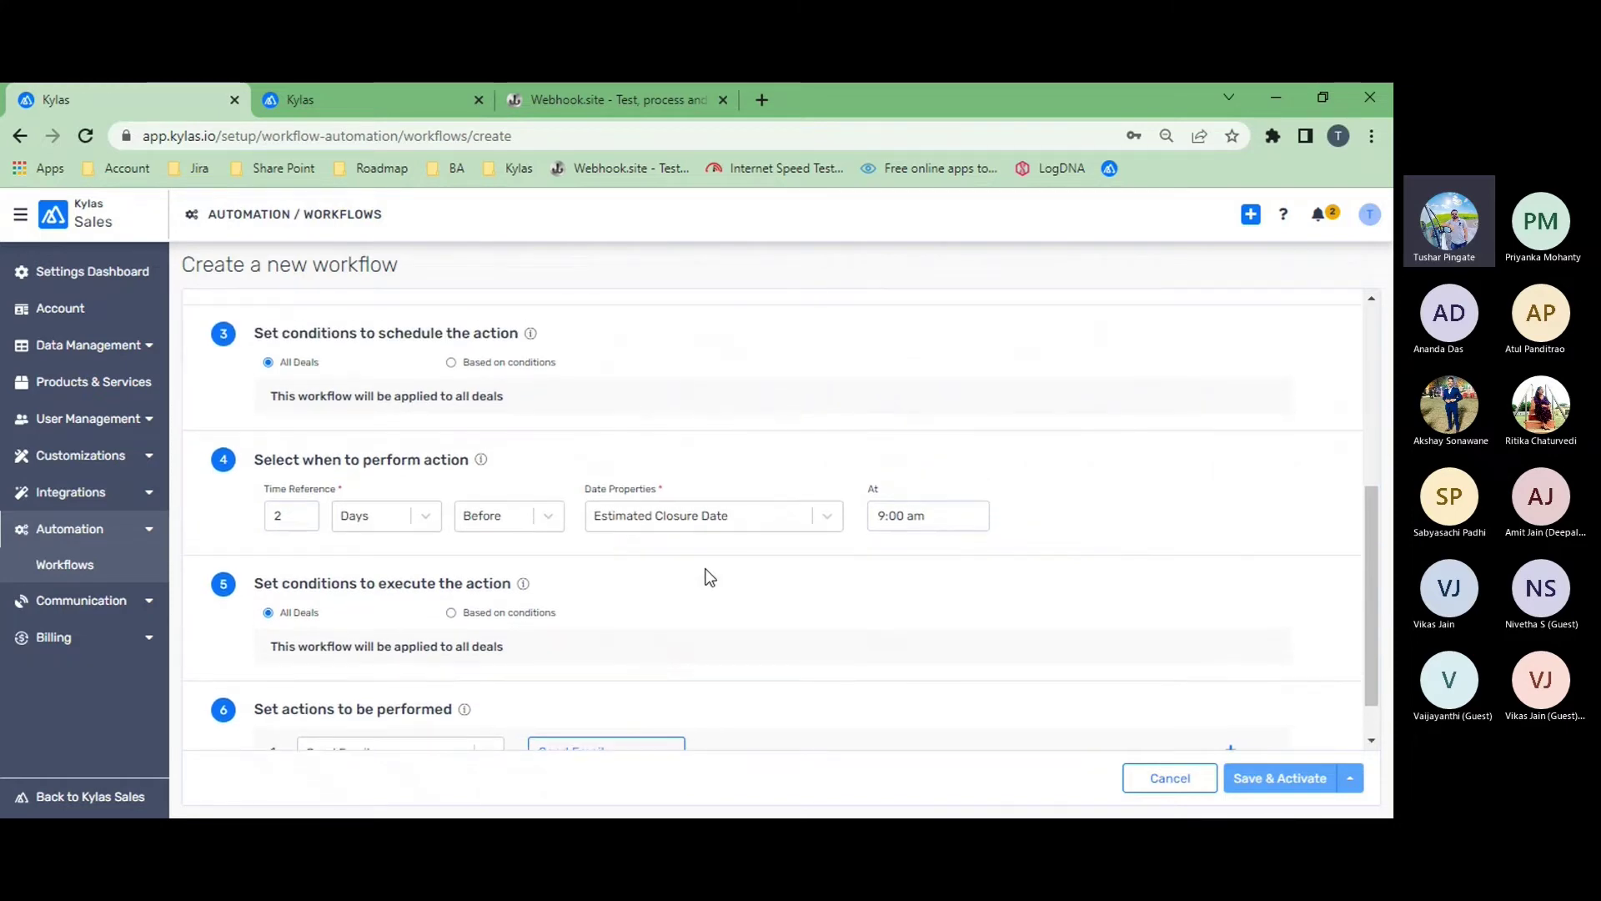